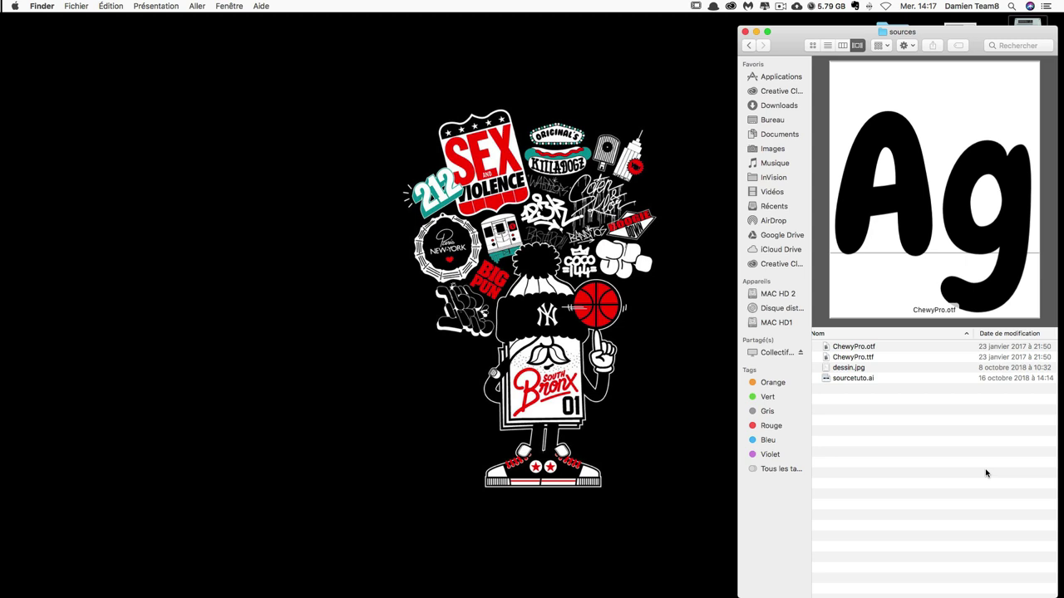
Select both ChewyPro font files and open the disk's Bibliothèque folder in a new window.
mouse_move(879, 415)
left_mouse_down()
mouse_move(833, 357)
mouse_move(848, 351)
left_mouse_up()
left_click(898, 398)
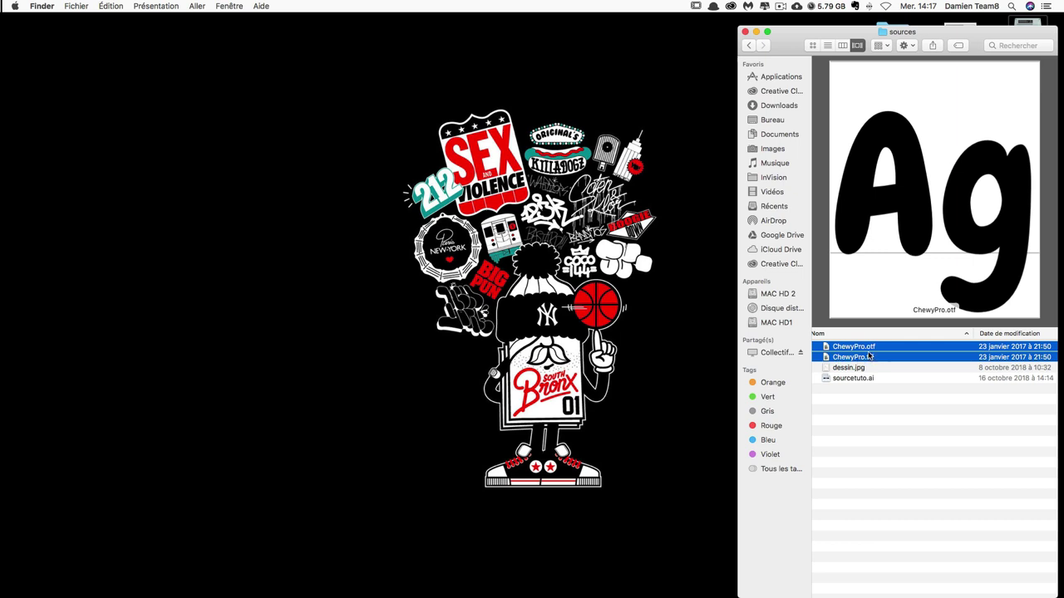
double_click(1025, 25)
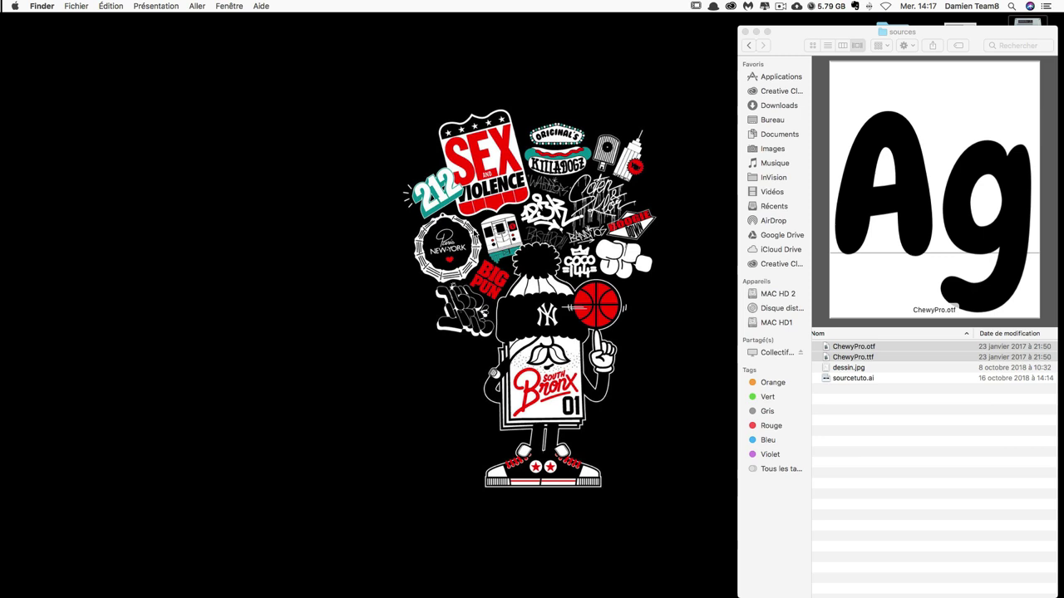
left_click_drag(798, 54, 384, 95)
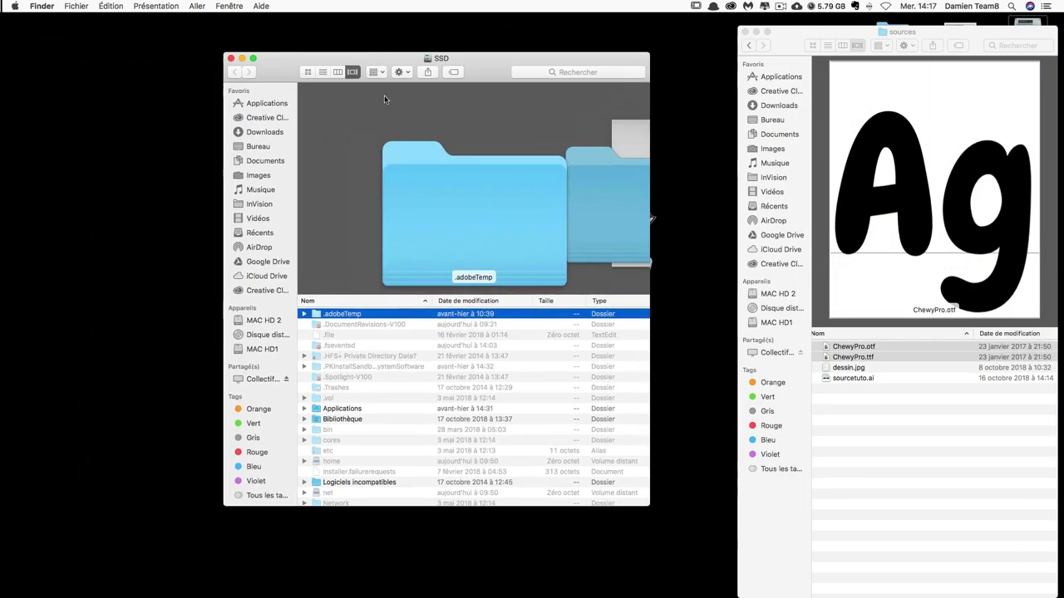
left_click(343, 419)
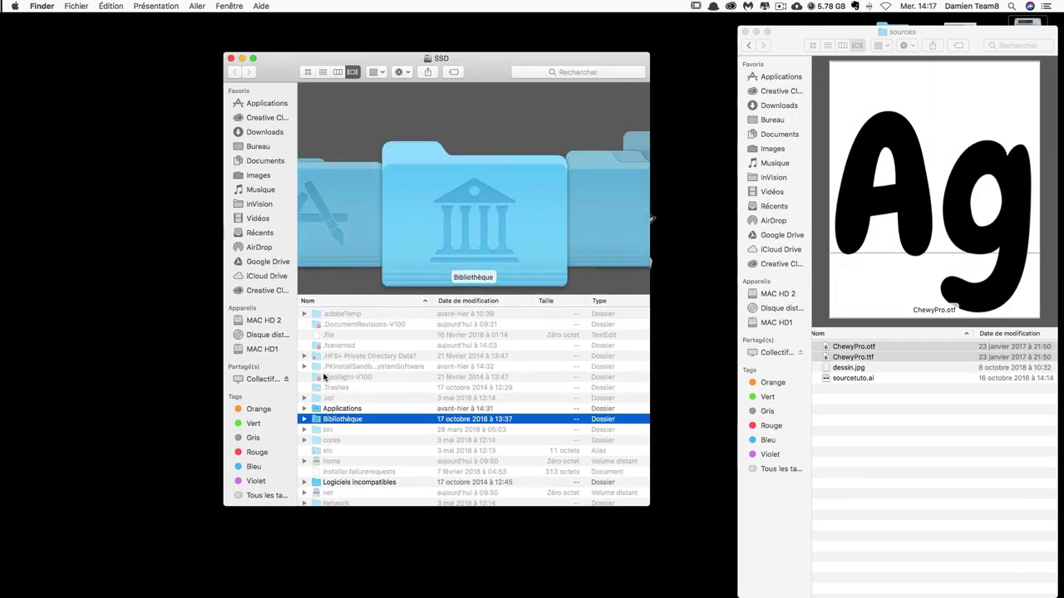
double_click(330, 422)
Copy ChewyPro.otf and ChewyPro.ttf into Bibliothèque's Fonts folder, then close that window.
scroll(326, 486, "down", 3)
scroll(326, 489, "up", 3)
double_click(336, 405)
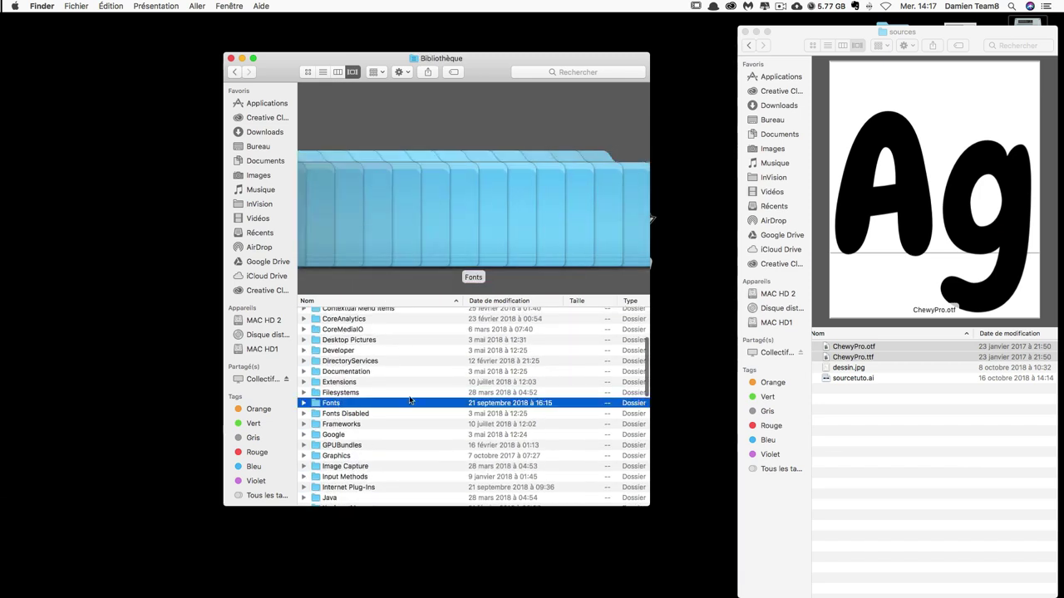
mouse_move(816, 417)
left_mouse_down()
mouse_move(861, 345)
mouse_move(673, 356)
left_mouse_up()
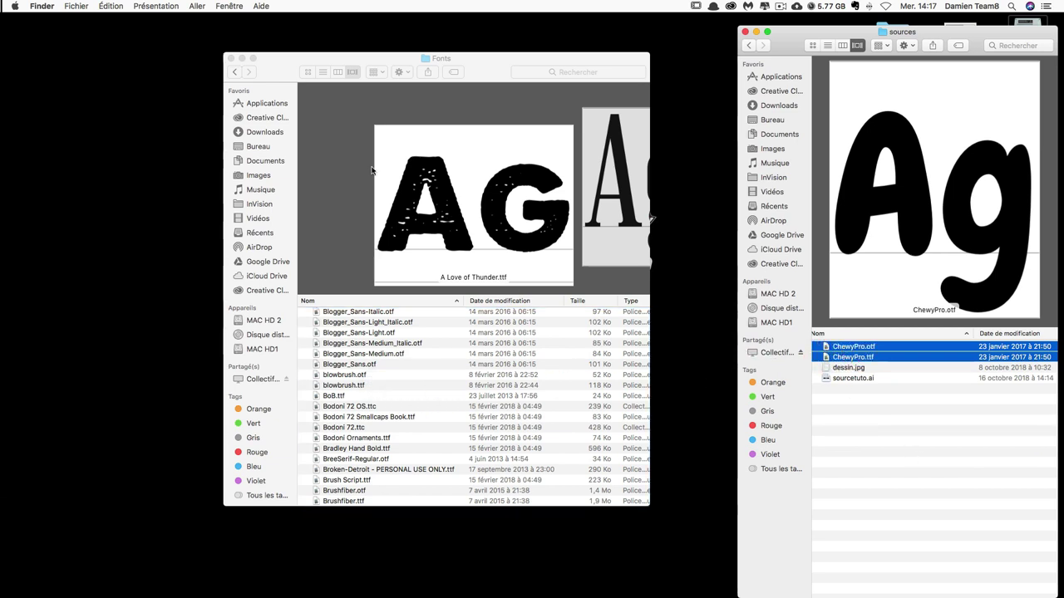
left_click(231, 58)
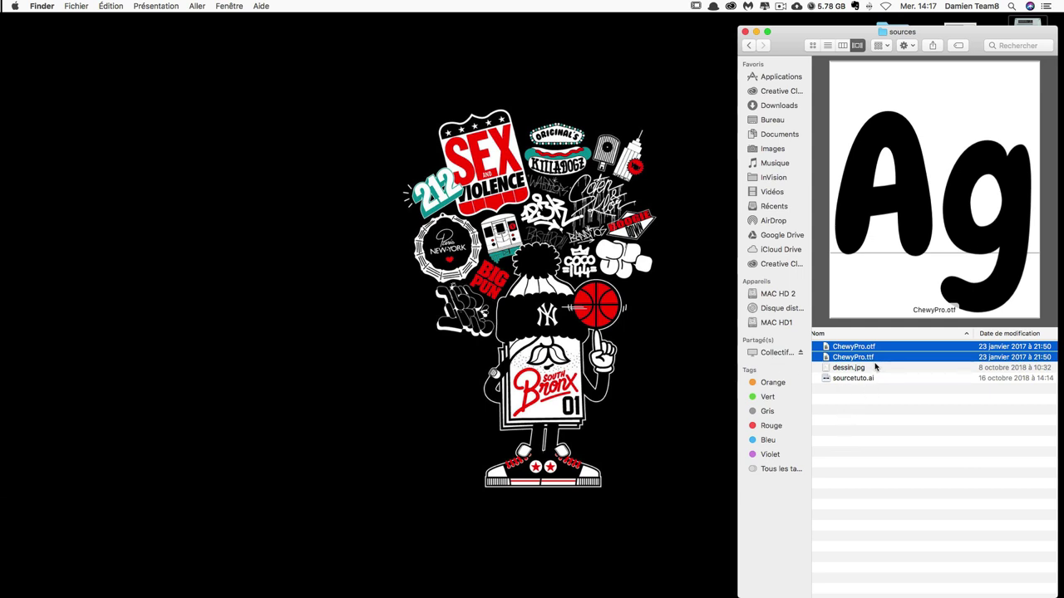
Bring up and dismiss the ChewyPro files' context menu, then deselect them.
right_click(848, 359)
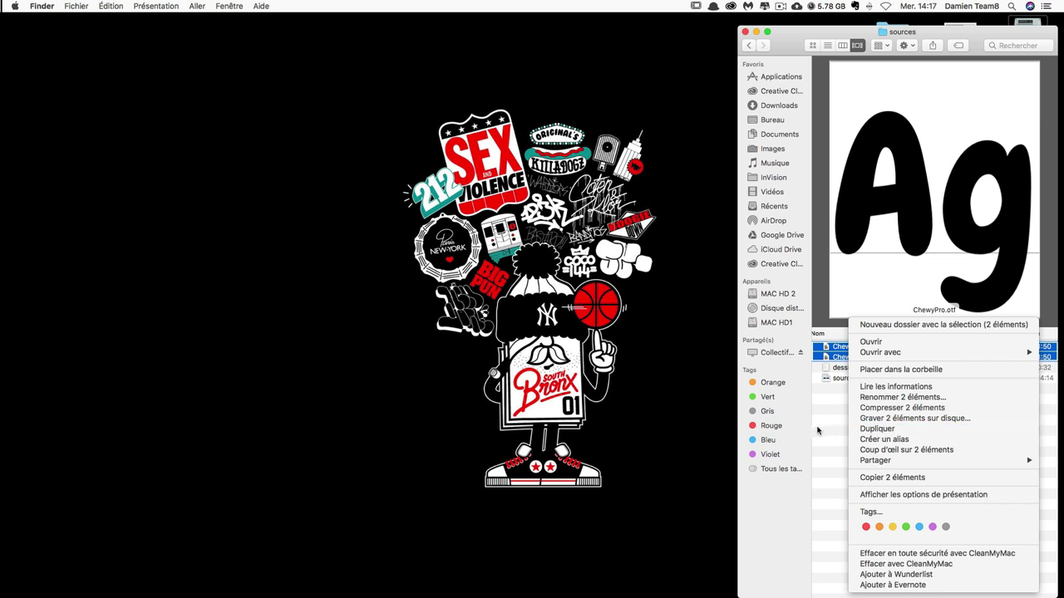
left_click(856, 430)
left_click(872, 431)
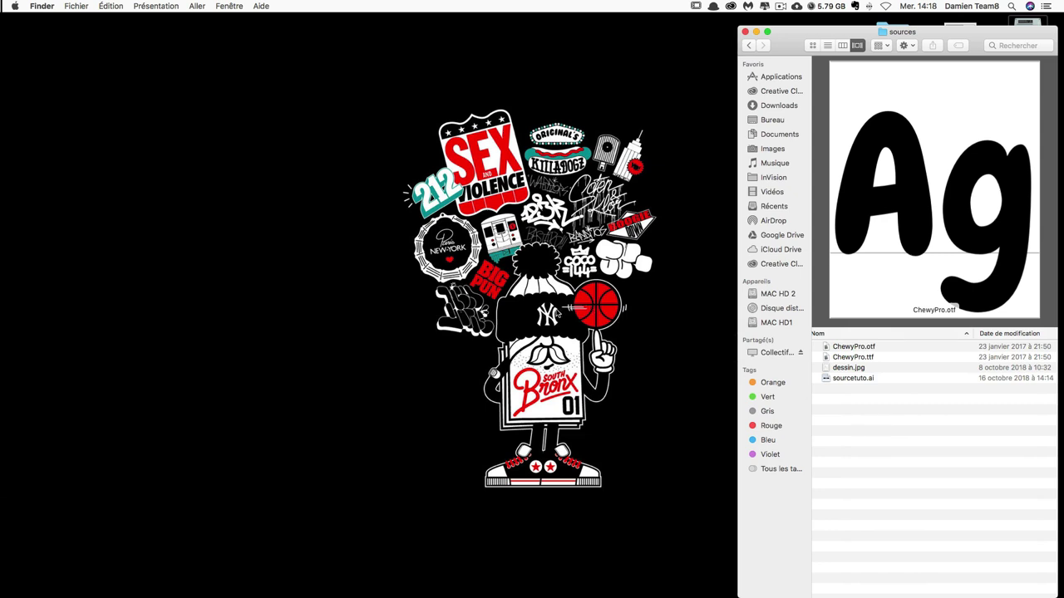
Quick Look dessin.jpg, then sourcetuto.ai, and close the preview.
left_click(849, 369)
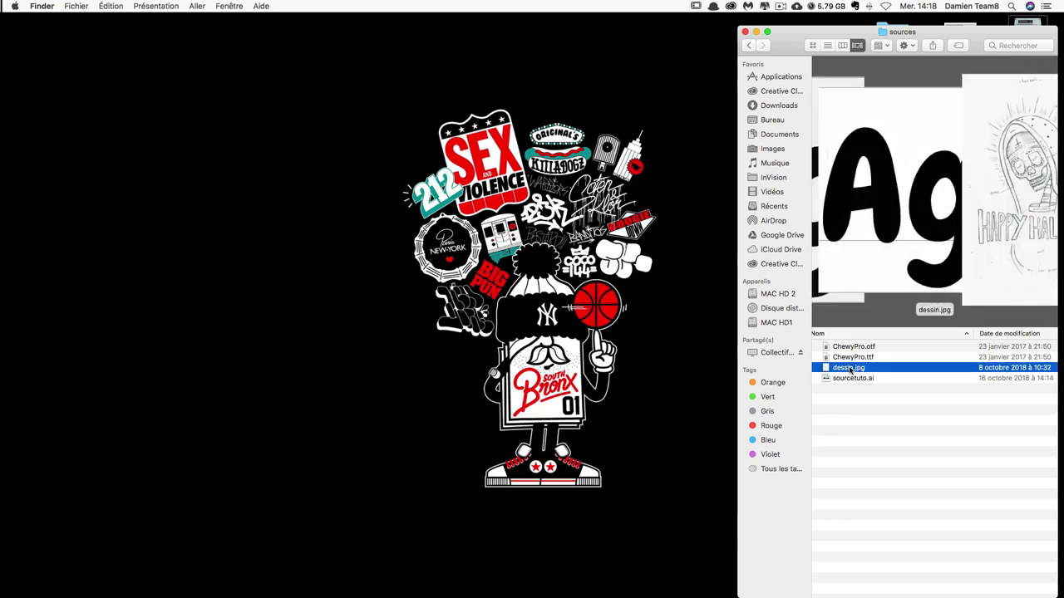
key("space")
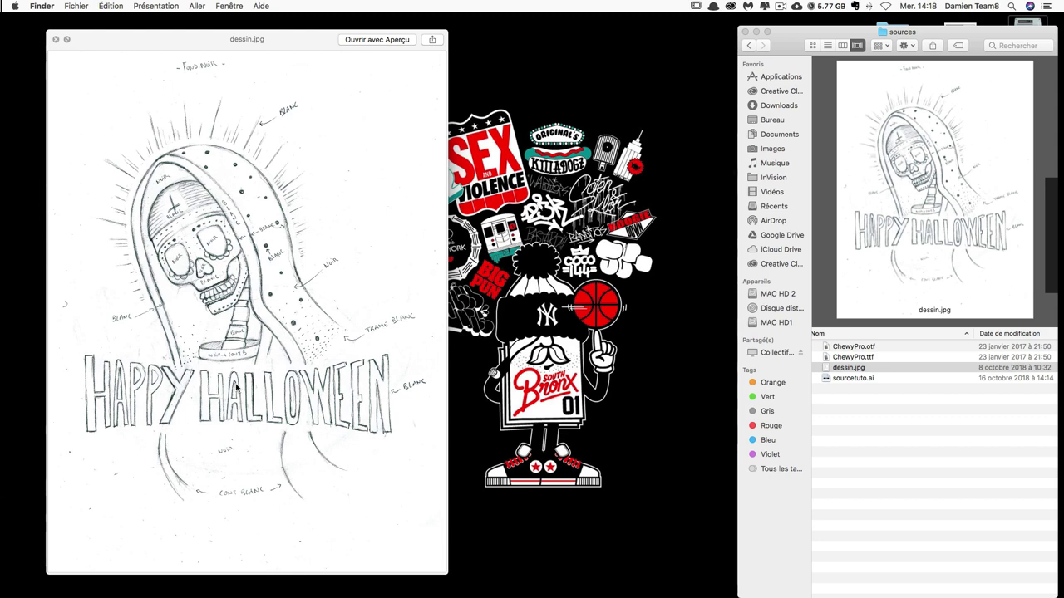
left_click(855, 380)
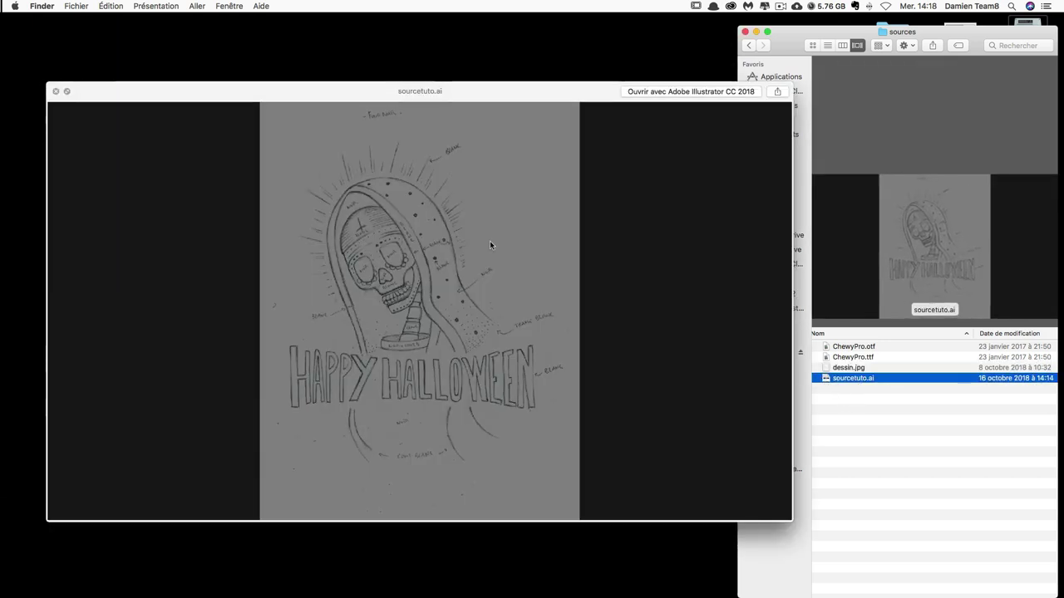
left_click(56, 90)
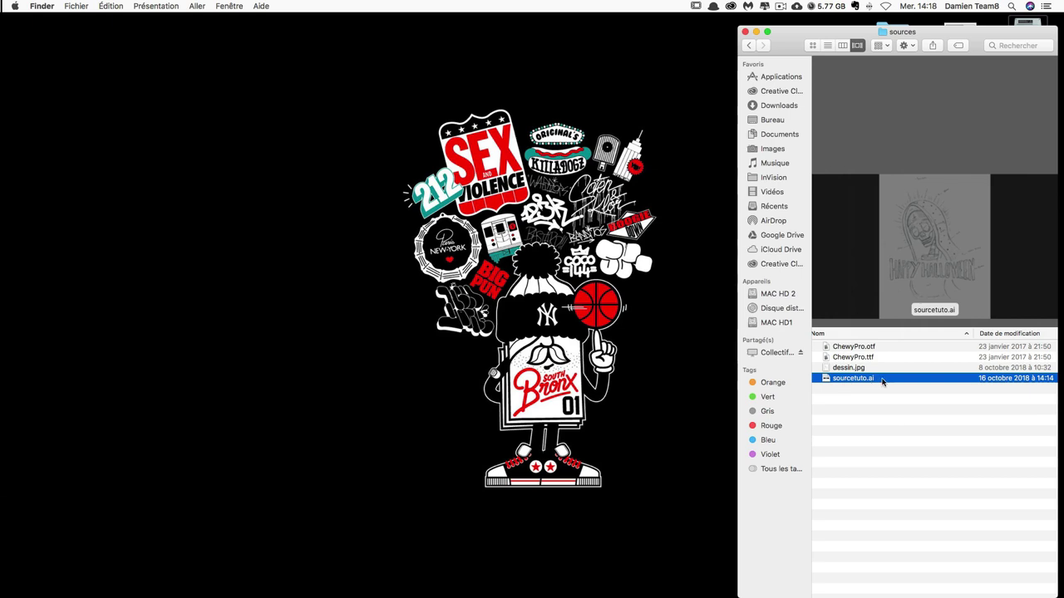
Open sourcetuto.ai in Illustrator and make its window fill the screen.
double_click(845, 381)
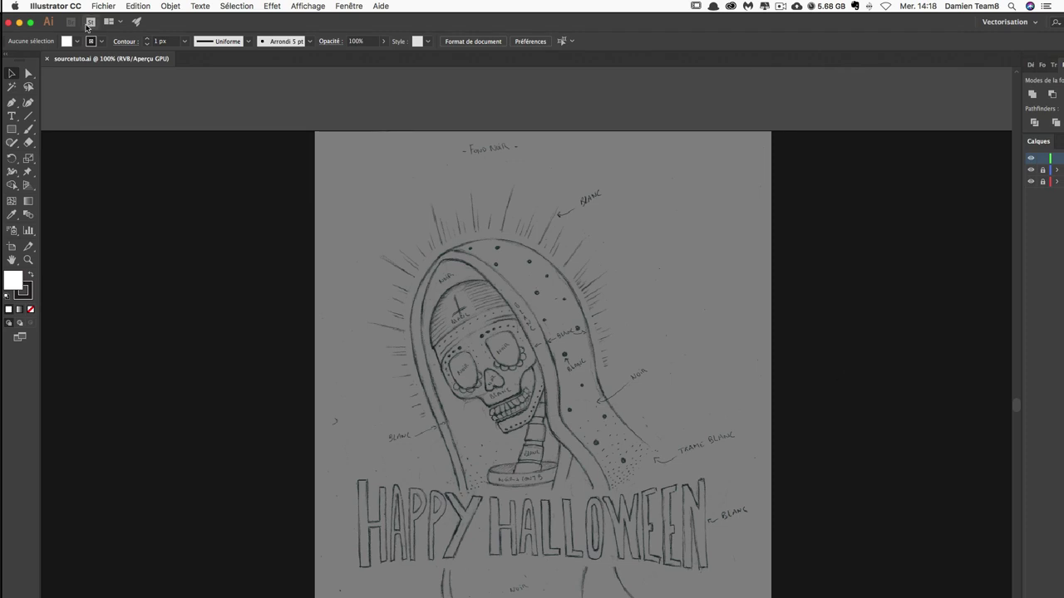
double_click(192, 25)
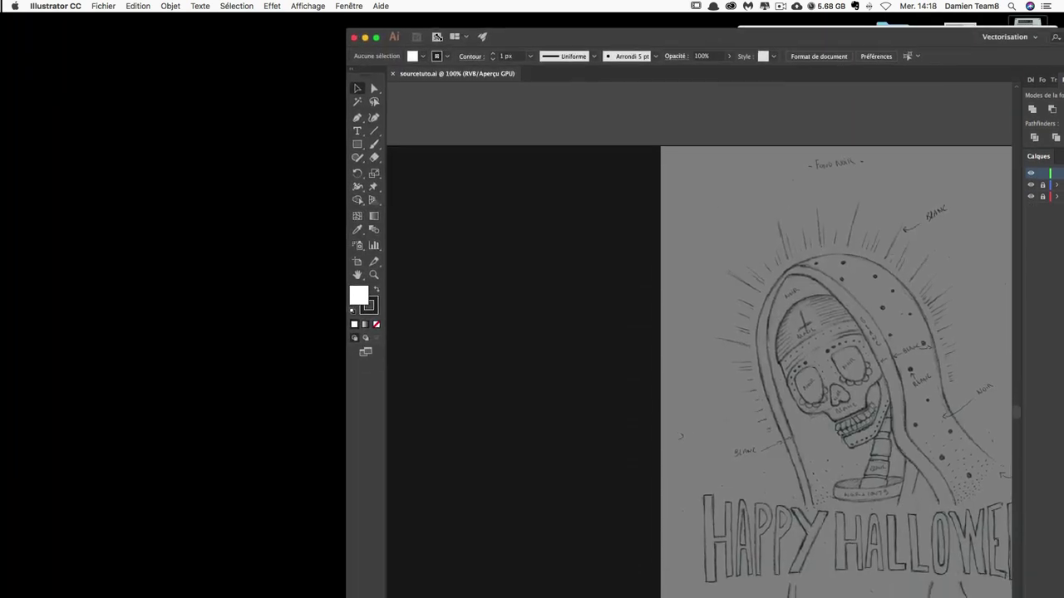
mouse_move(520, 57)
left_mouse_down()
mouse_move(267, 7)
mouse_move(174, 7)
left_mouse_up()
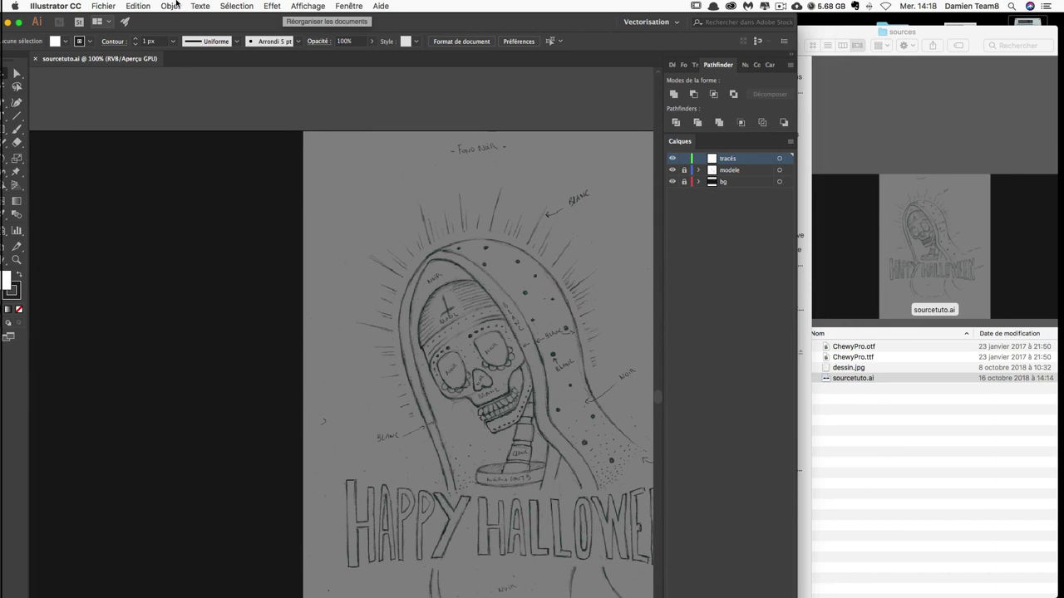
key("ctrl+alt+Return")
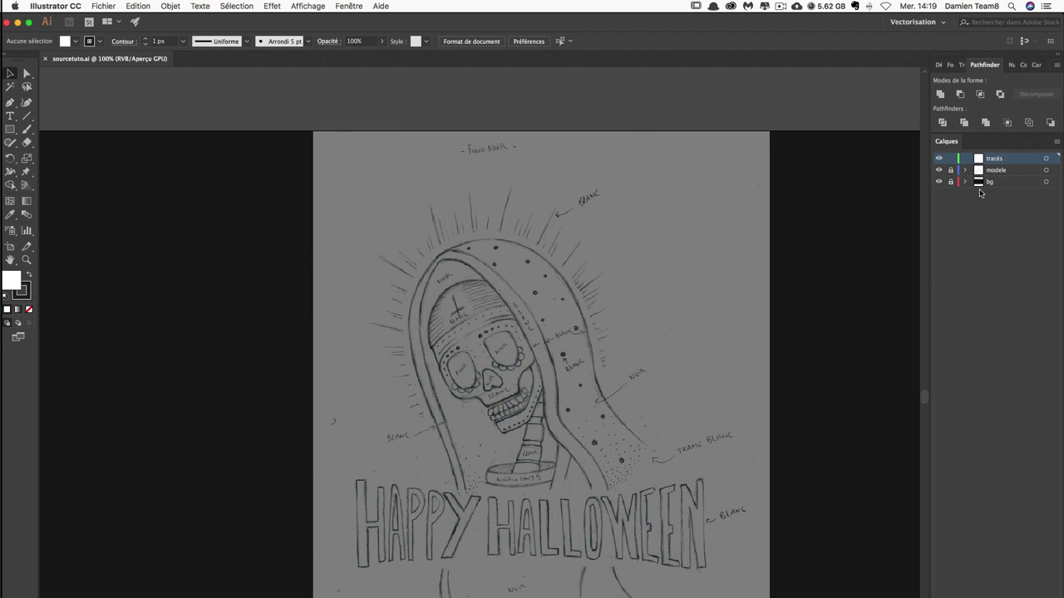
Toggle the bg and modele layers' visibility off and on to check their contents.
left_click(993, 182, "shift")
left_click(1012, 221)
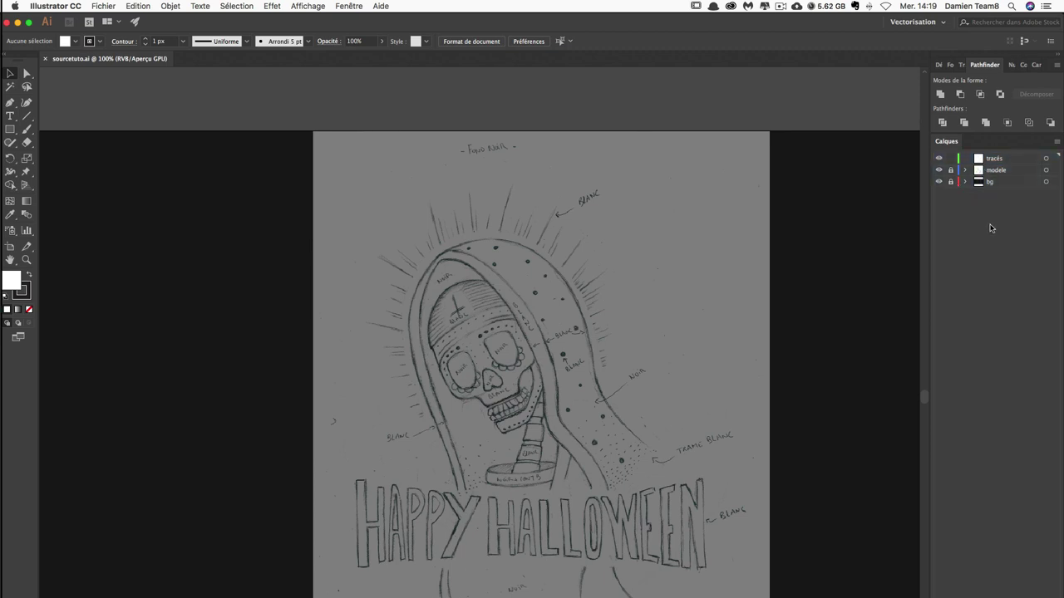
scroll(766, 224, "down", 2)
left_click(1006, 181)
left_click(938, 181)
left_click(939, 182)
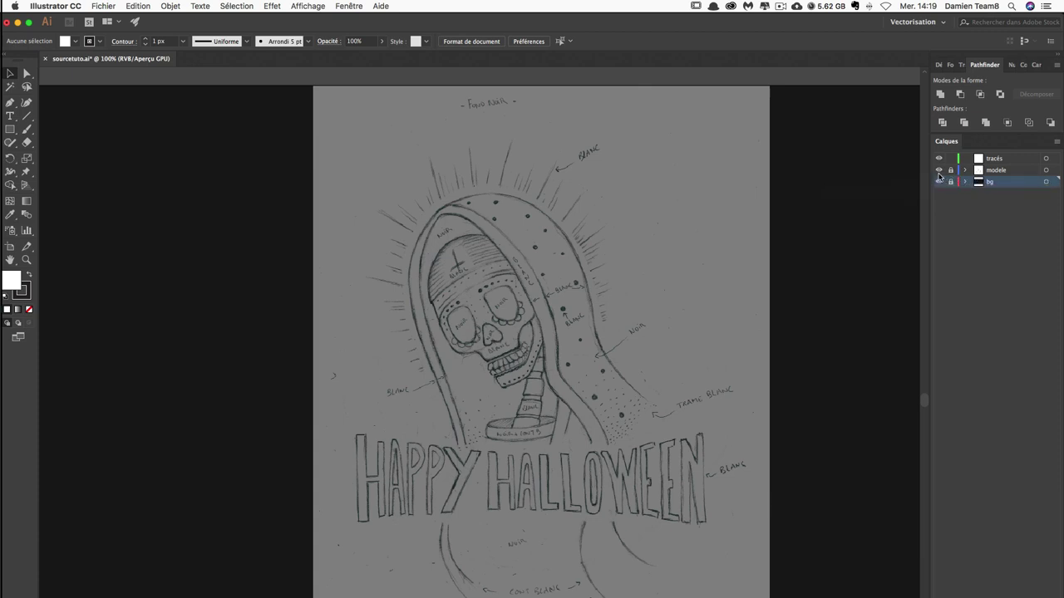
left_click(939, 170)
left_click(939, 170)
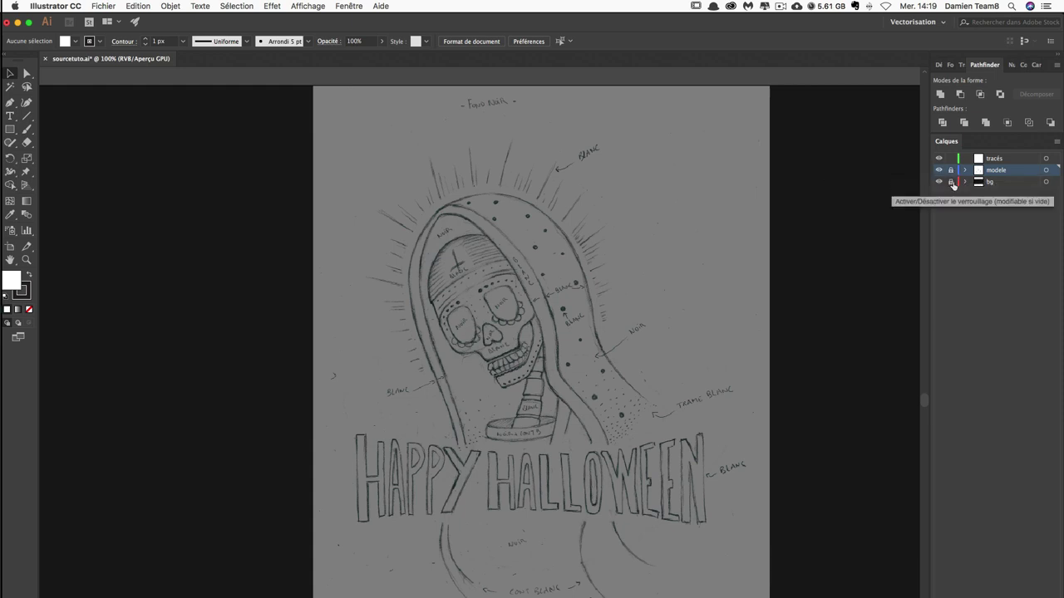
Make tracés the working layer and lock the modele sketch layer.
left_click(1002, 160)
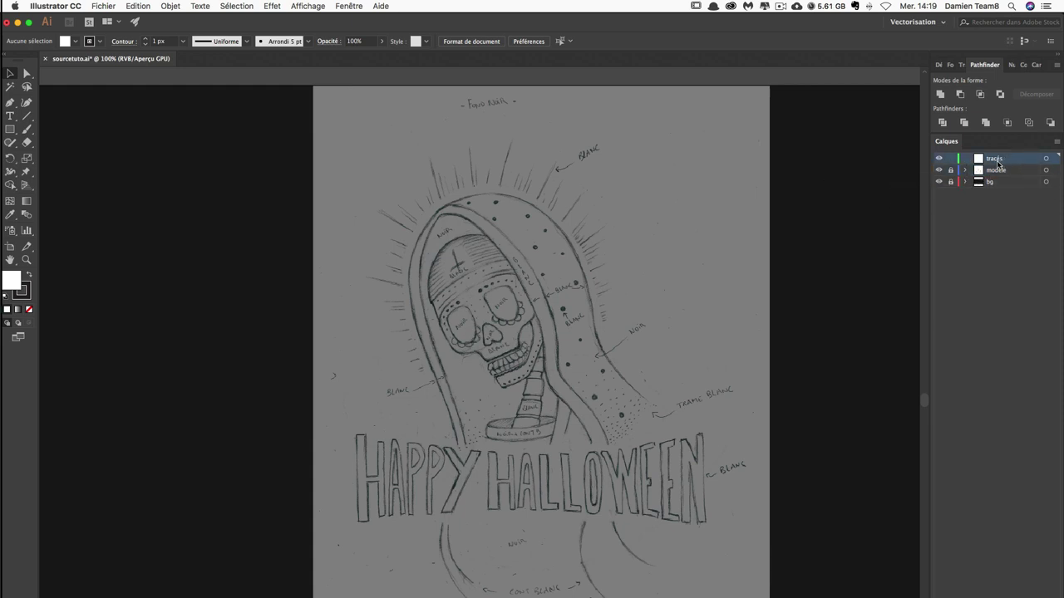
scroll(467, 238, "down", 3)
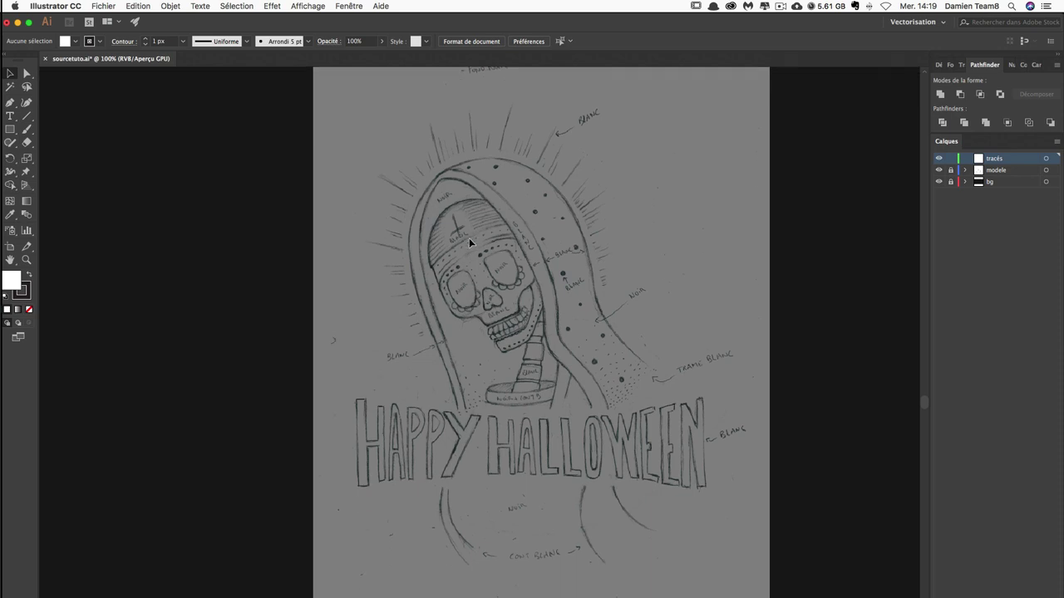
scroll(414, 244, "right", 4)
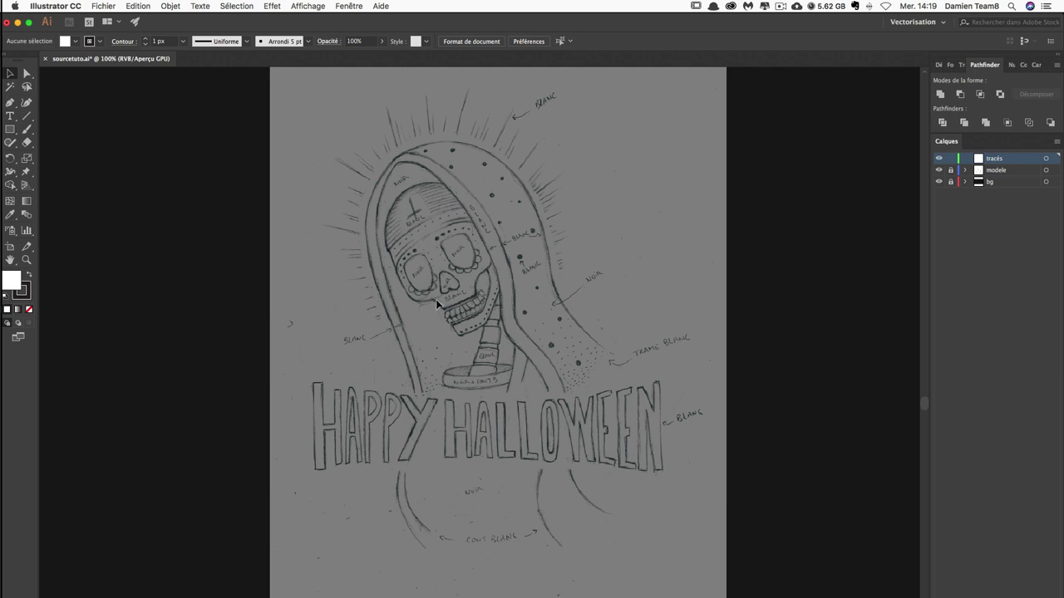
left_click(951, 170)
Show the Nuancier panel enlarged to reveal noir arriere plan, creme, rouge and orange.
left_click(1024, 65)
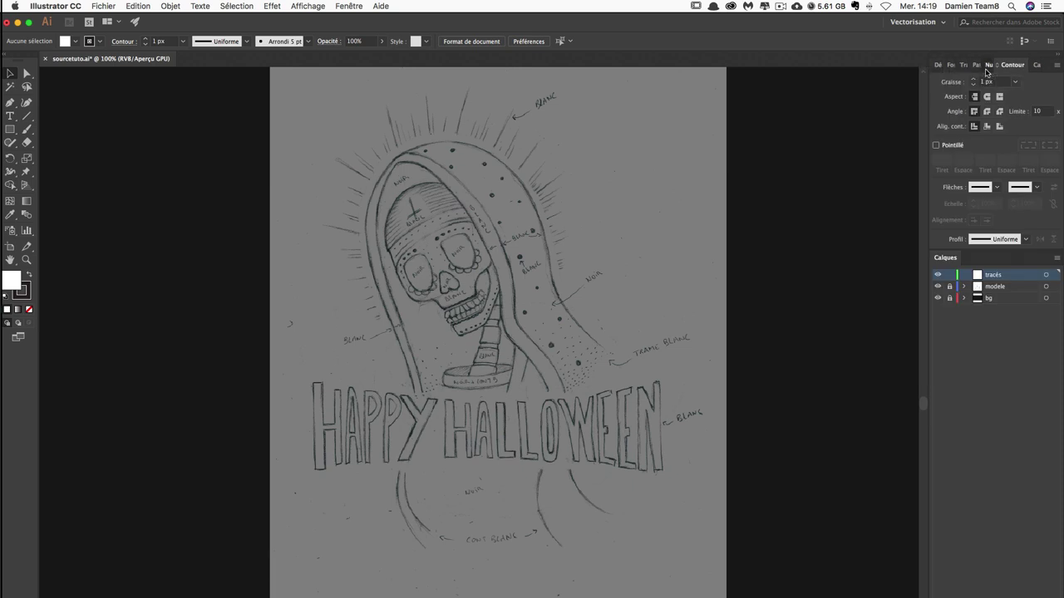
left_click(989, 65)
left_click_drag(1059, 125, 1059, 181)
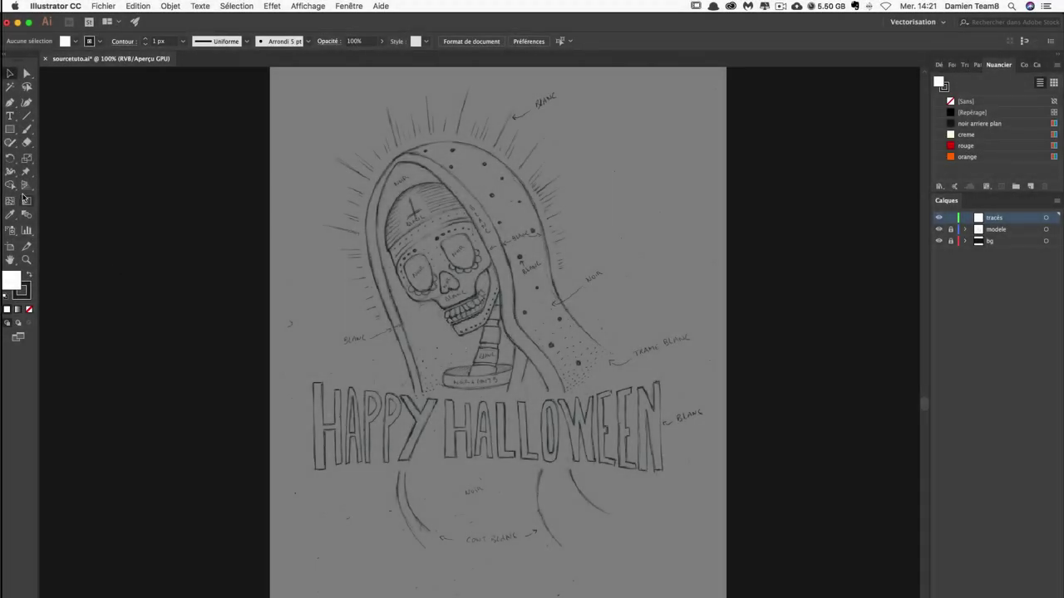
Try the blob and regular brushes, then set the fill colour to pink ED115A.
left_click(25, 130)
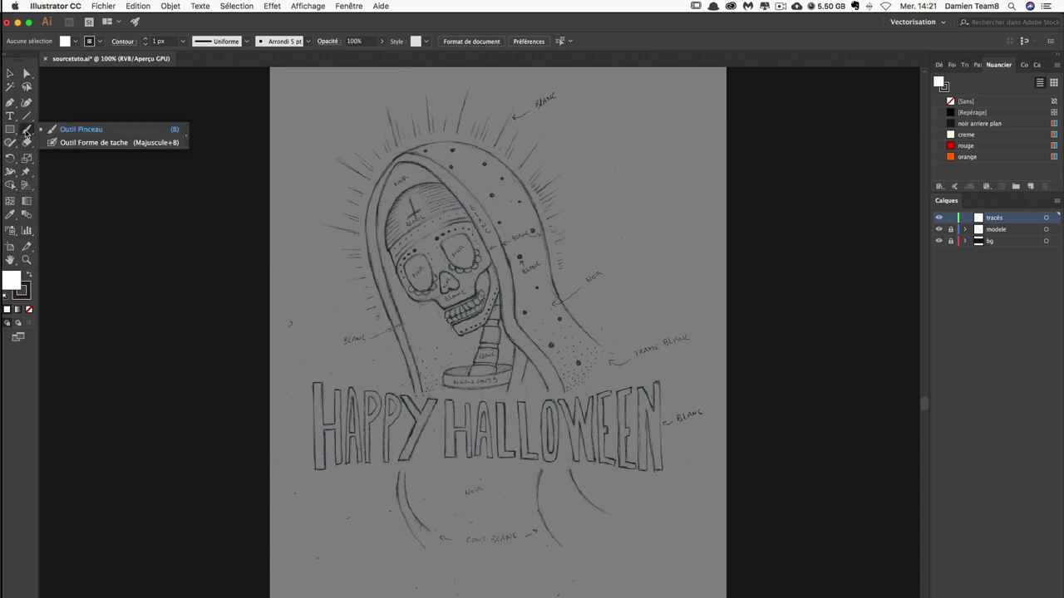
left_click(93, 143)
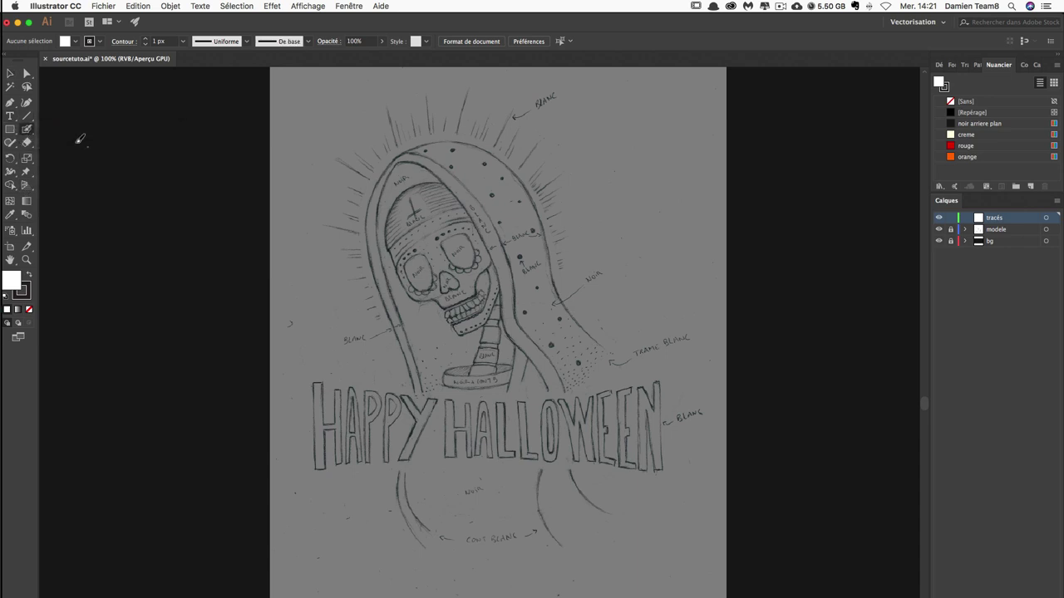
left_click(27, 131)
left_click(56, 130)
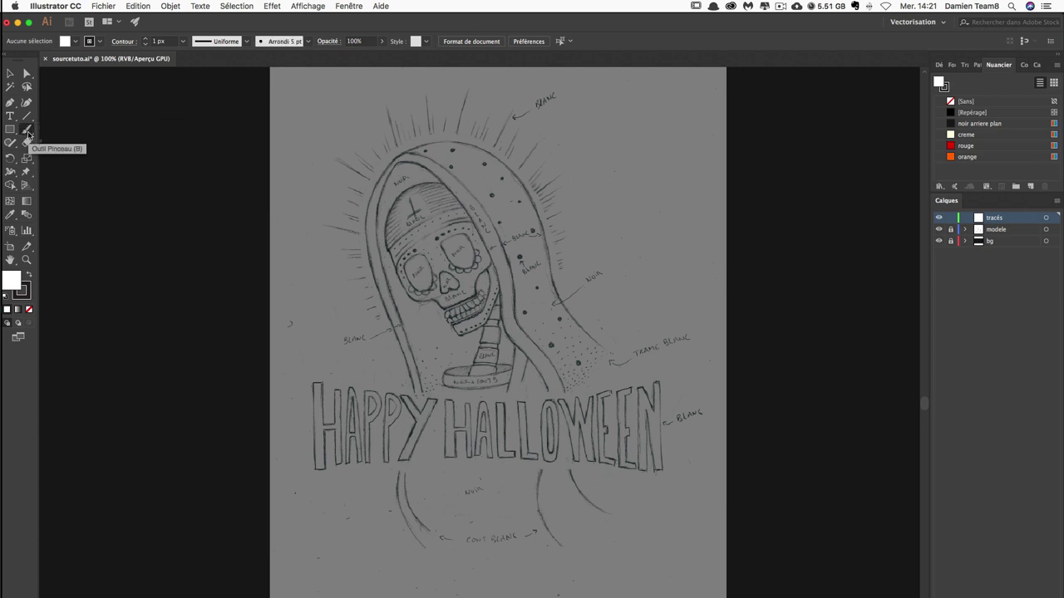
double_click(17, 279)
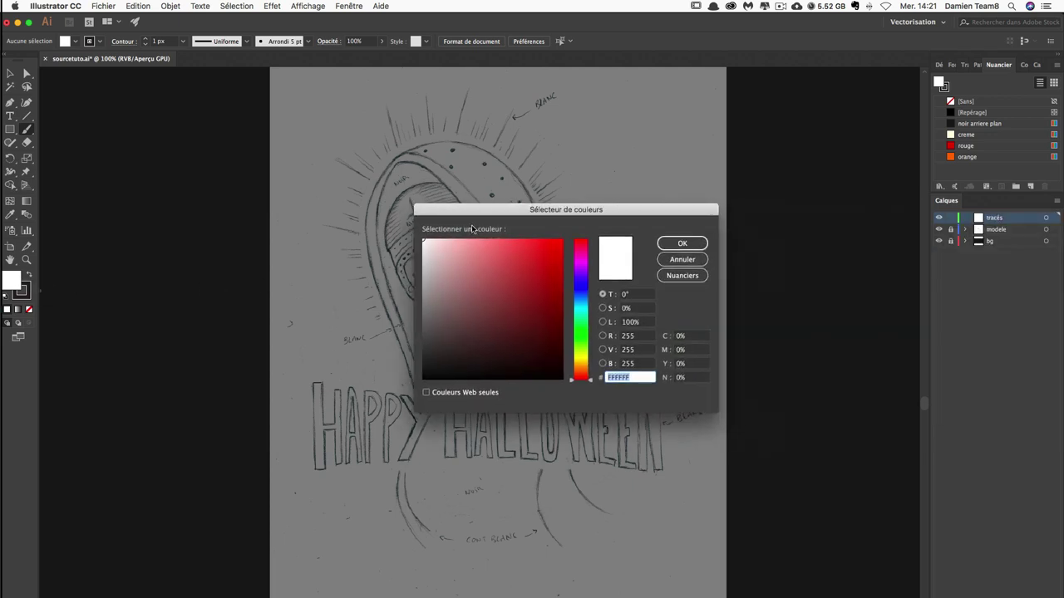
left_click(554, 249)
left_click_drag(588, 252, 588, 247)
left_click(669, 243)
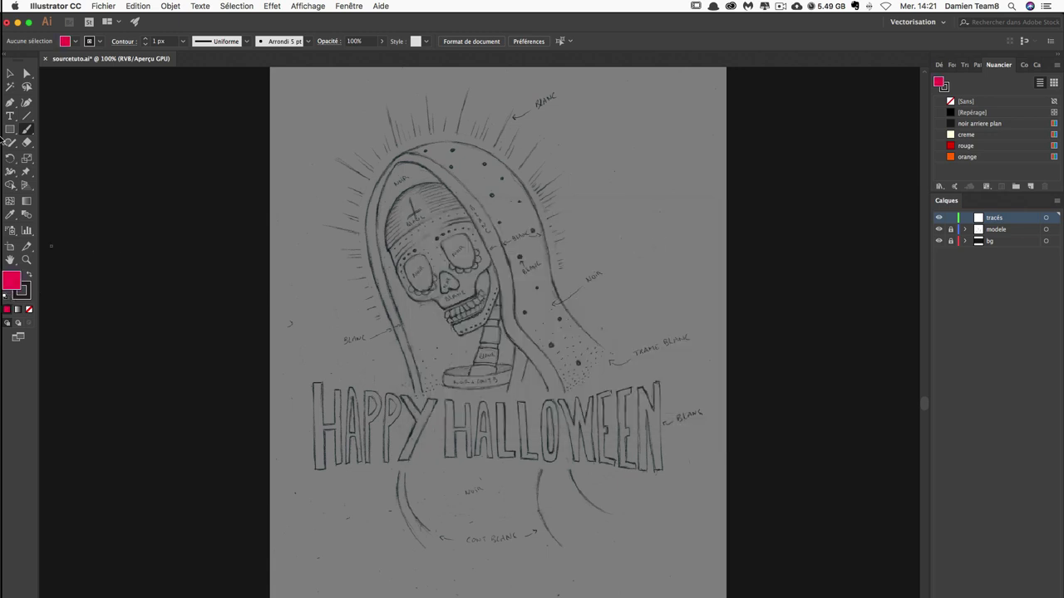
Choose the Paintbrush, swap fill to stroke, and set the fill to None.
left_click(29, 131)
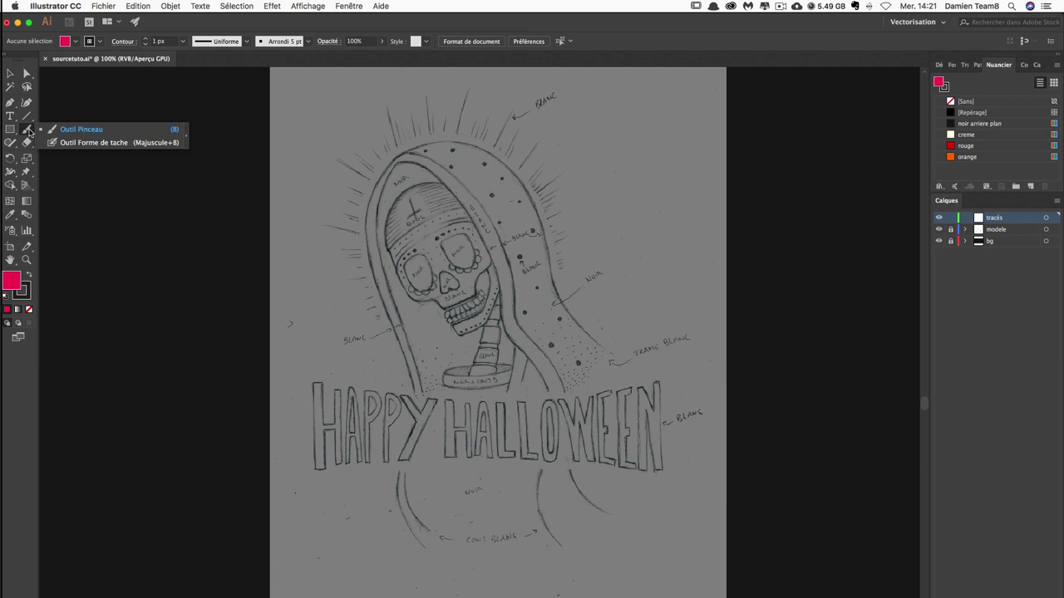
left_click(85, 129)
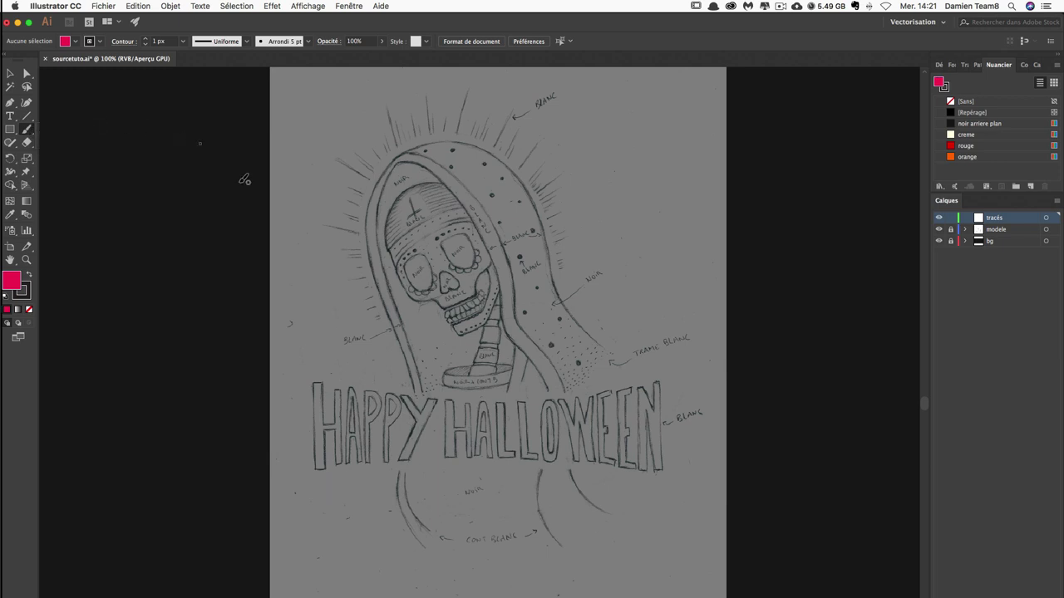
left_click(29, 275)
left_click(29, 309)
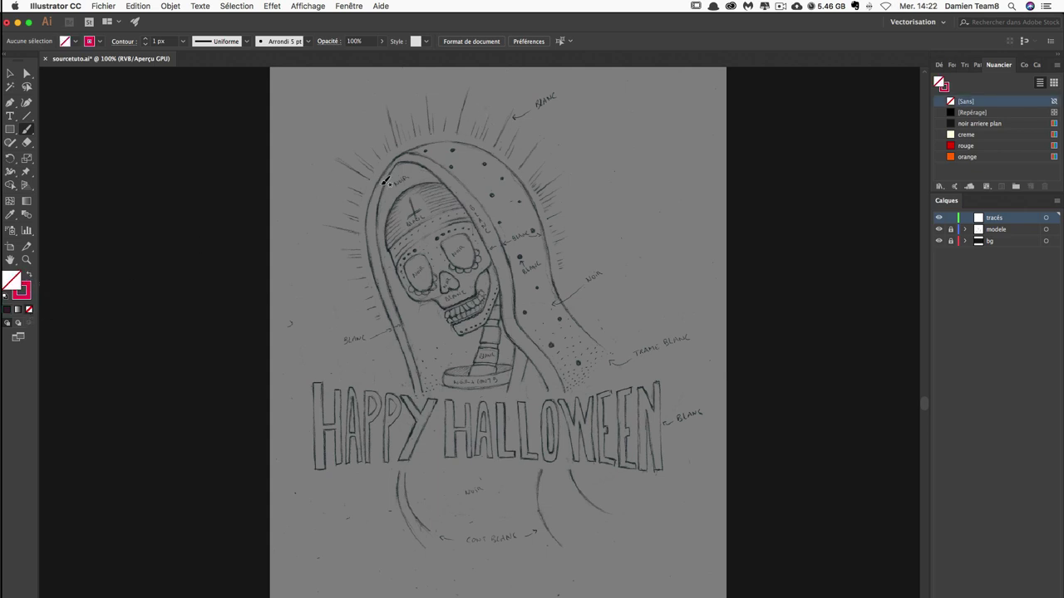
Paint a pink spiral left of the artboard with the Paintbrush and move it further left.
left_click_drag(226, 220, 292, 208)
key("ctrl+z")
left_click_drag(286, 162, 310, 194)
key("v")
mouse_move(314, 209)
left_mouse_down()
mouse_move(116, 204)
mouse_move(311, 249)
left_mouse_up()
left_click(143, 190)
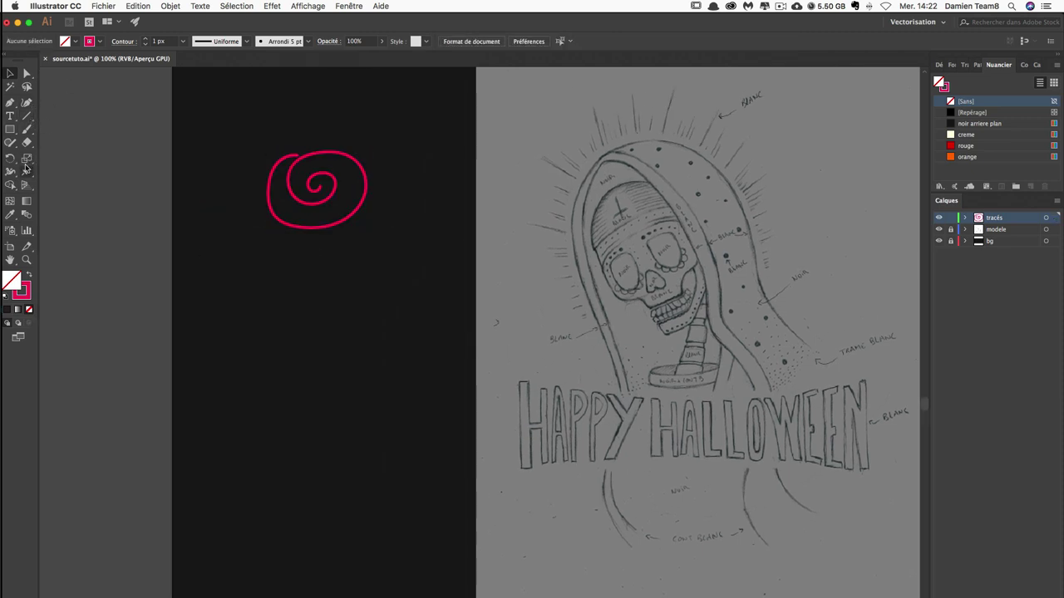
Paint a second spiral below the first using the Blob Brush.
left_click(28, 129)
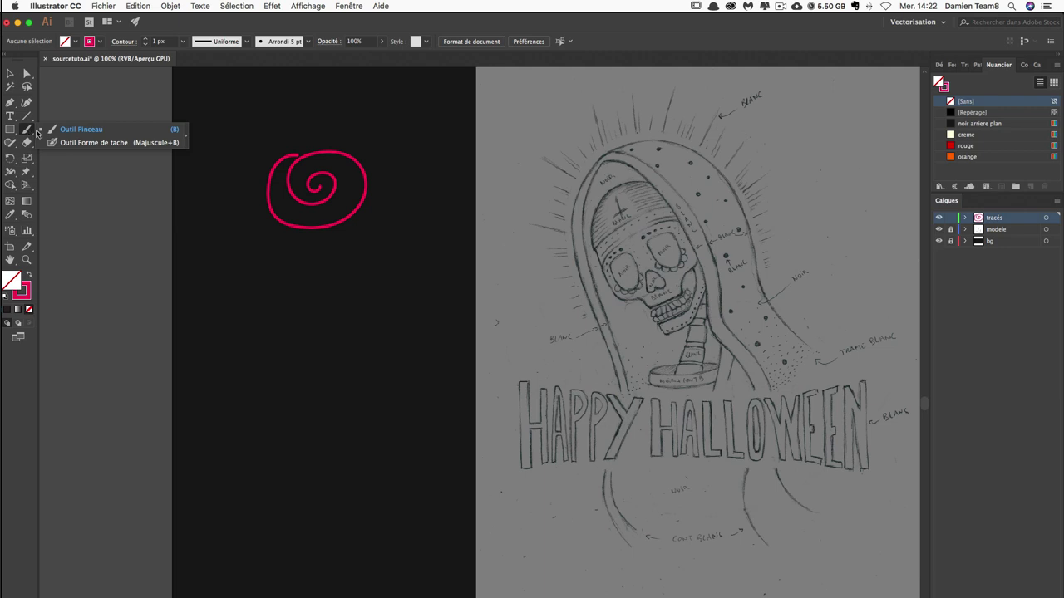
left_click(90, 144)
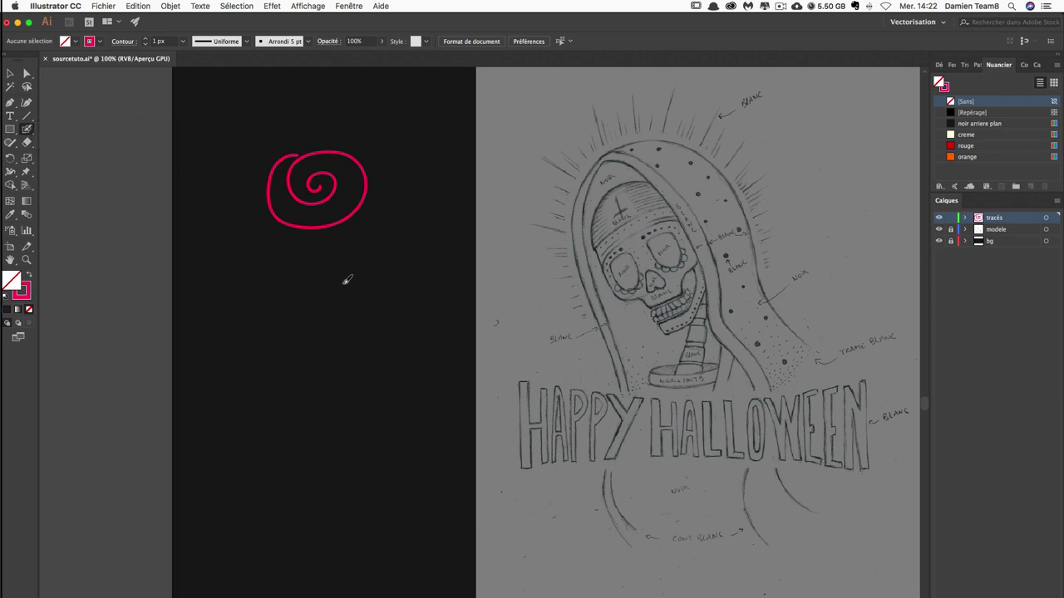
mouse_move(311, 271)
left_mouse_down()
mouse_move(310, 281)
mouse_move(363, 317)
left_mouse_up()
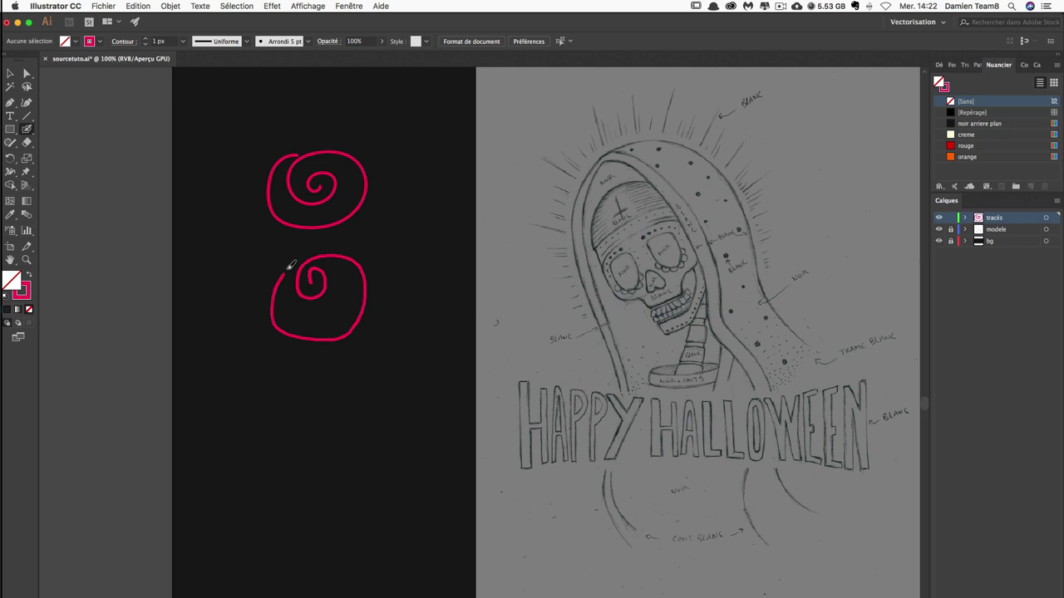
left_click_drag(362, 316, 363, 246)
left_click(10, 73)
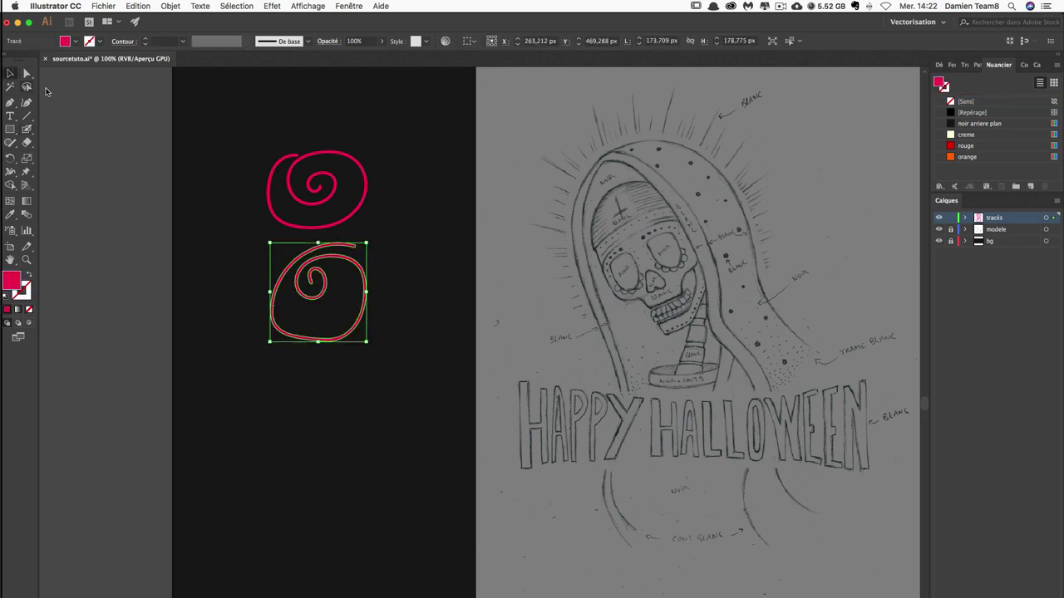
left_click(241, 216)
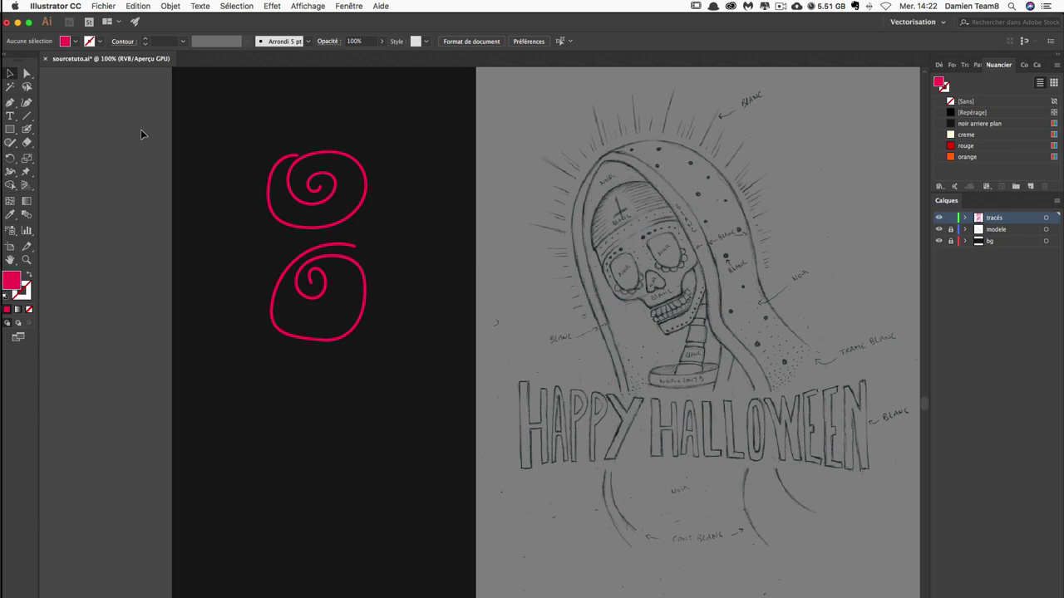
key("ctrl+y")
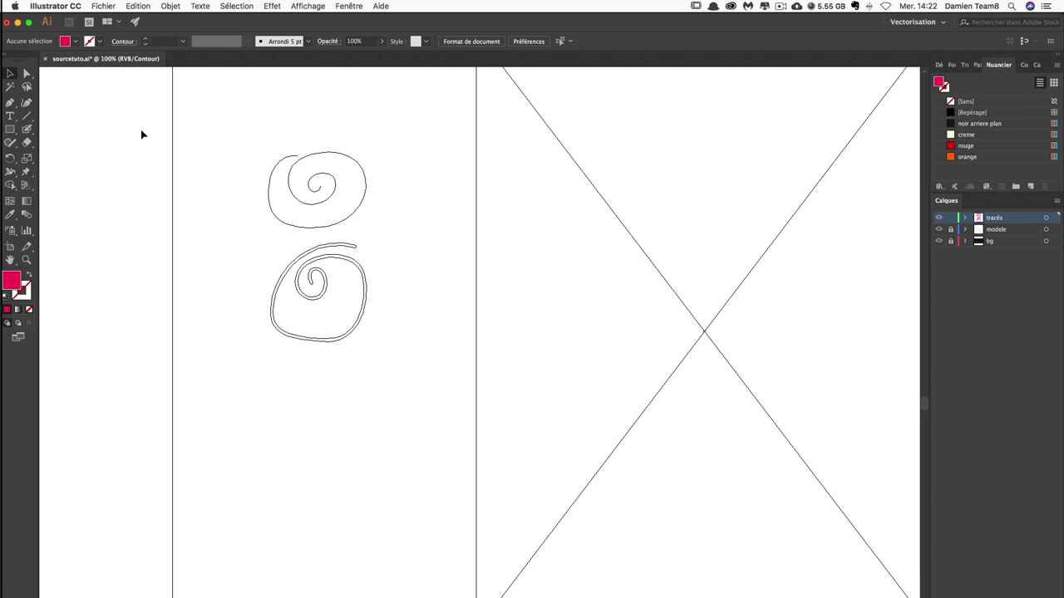
left_click_drag(192, 129, 398, 173)
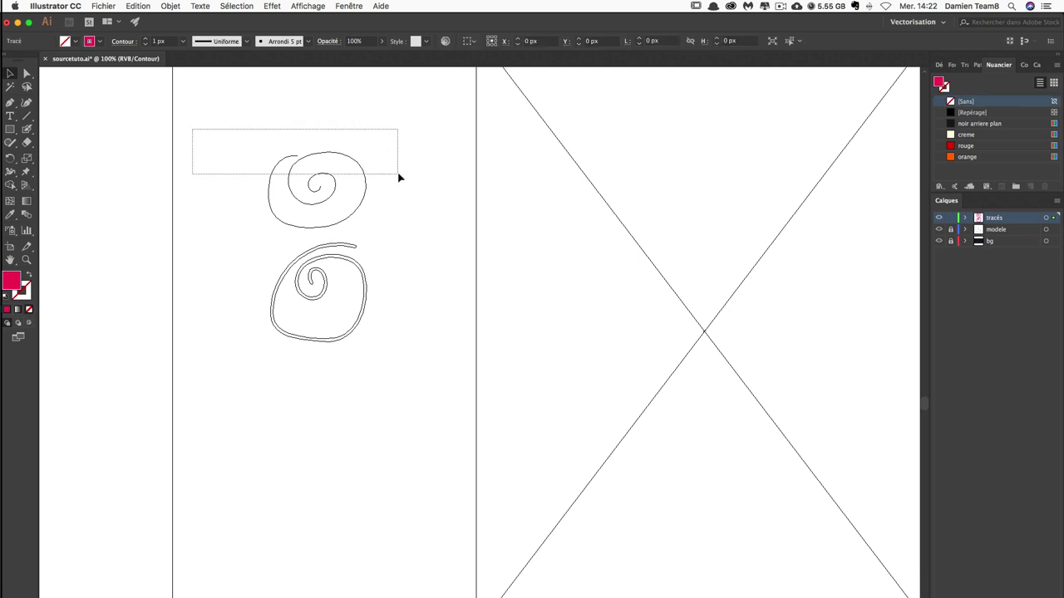
left_click(396, 175)
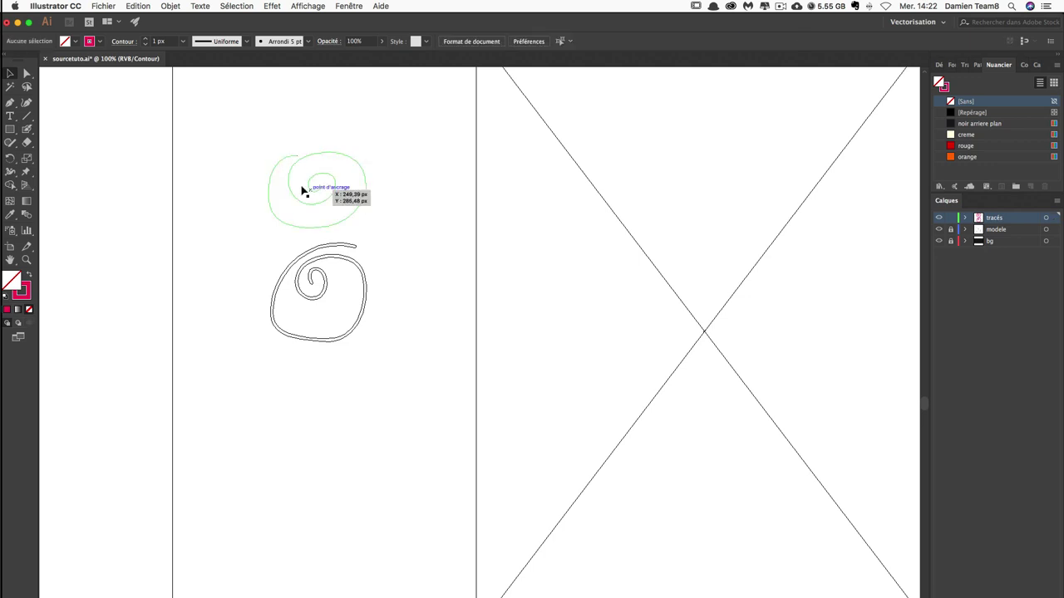
left_click(306, 158)
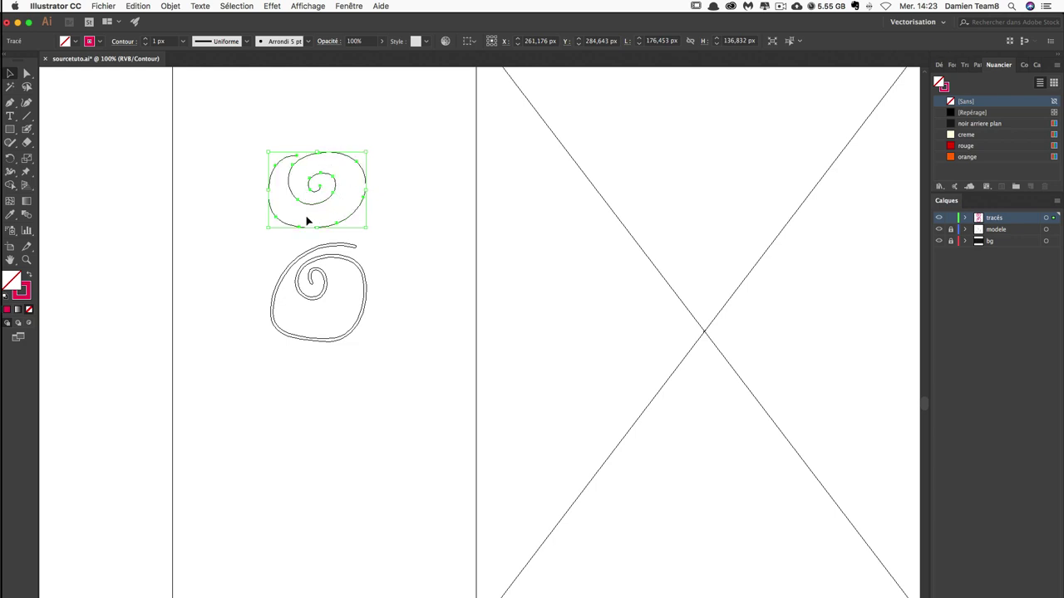
left_click(269, 207)
left_click_drag(218, 162, 410, 202)
left_click(399, 202)
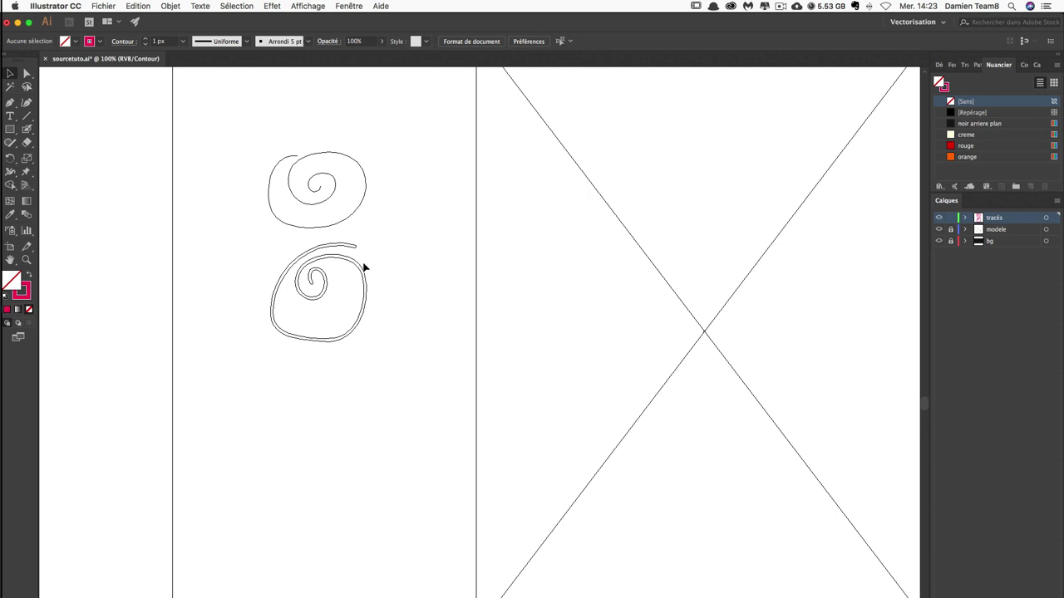
left_click(361, 270)
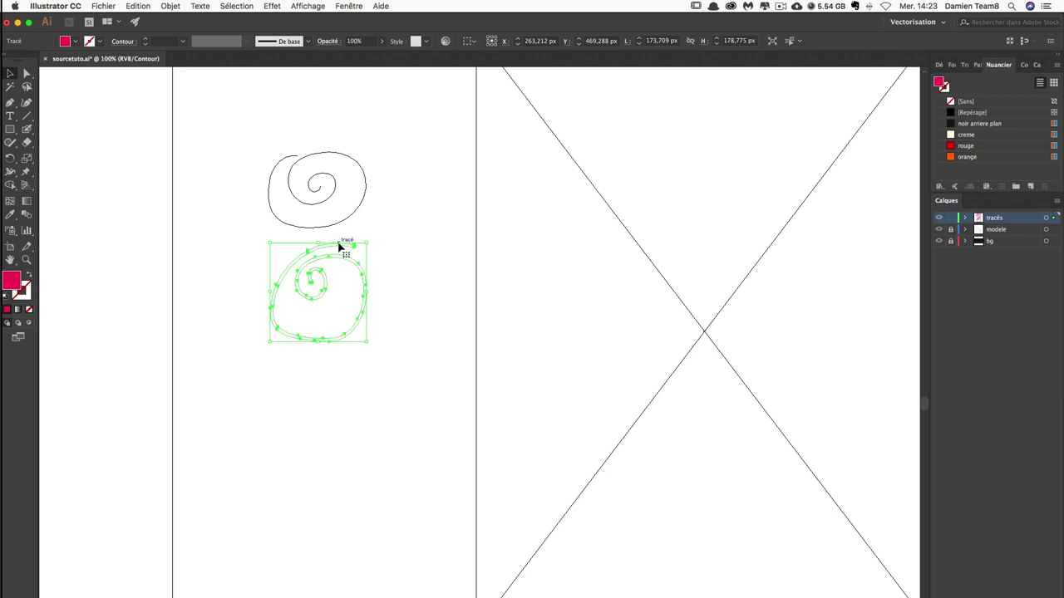
left_click(252, 256)
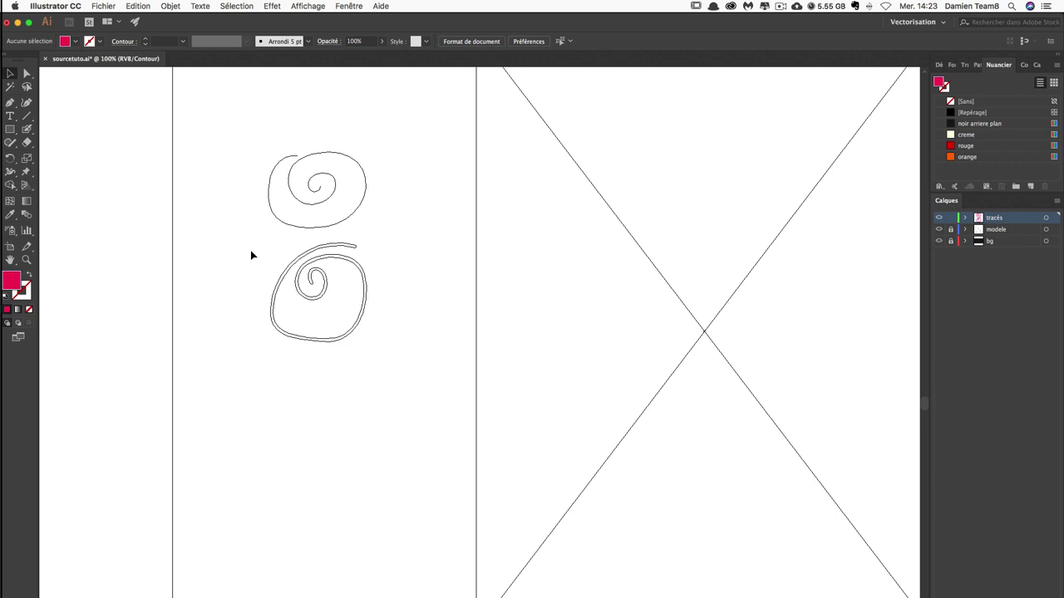
key("ctrl+y")
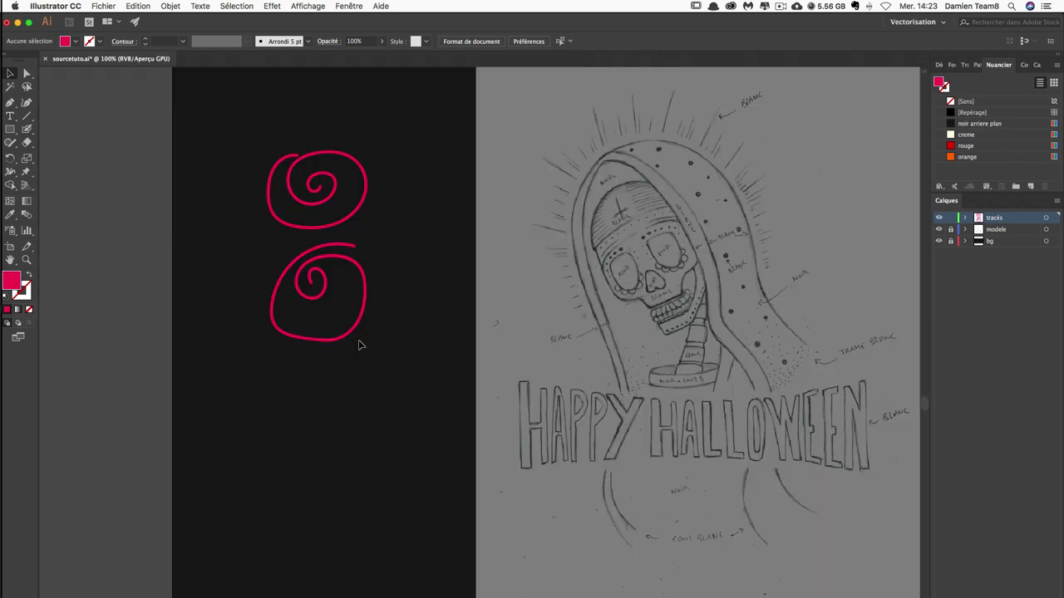
Delete both magenta test spirals, then select the Blob Brush at 200% zoom and open its options.
left_click_drag(192, 136, 382, 353)
key("Delete")
key("b")
key("ctrl+plus")
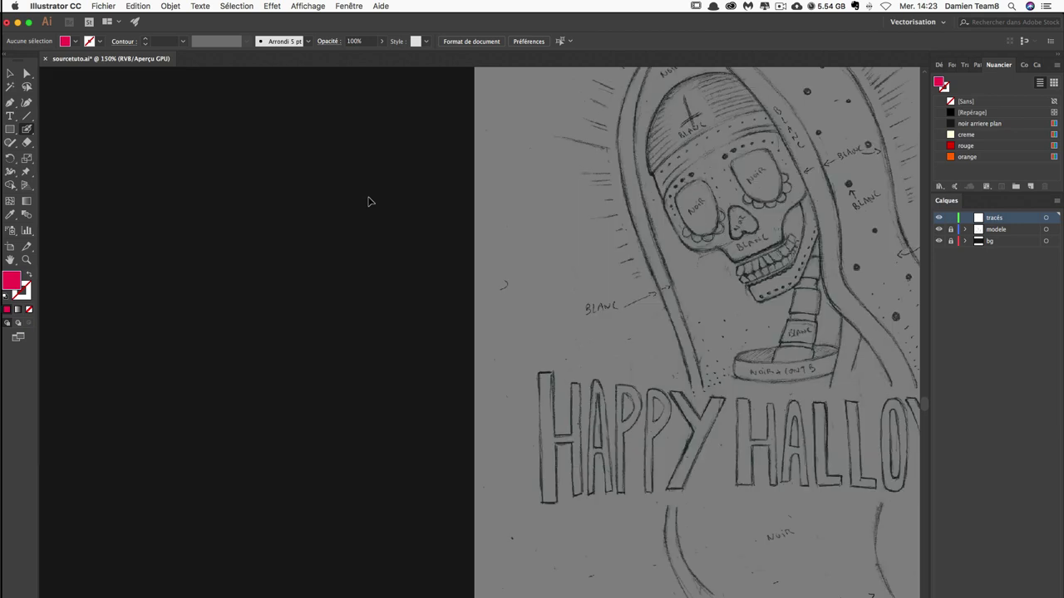
scroll(346, 242, "left", 3)
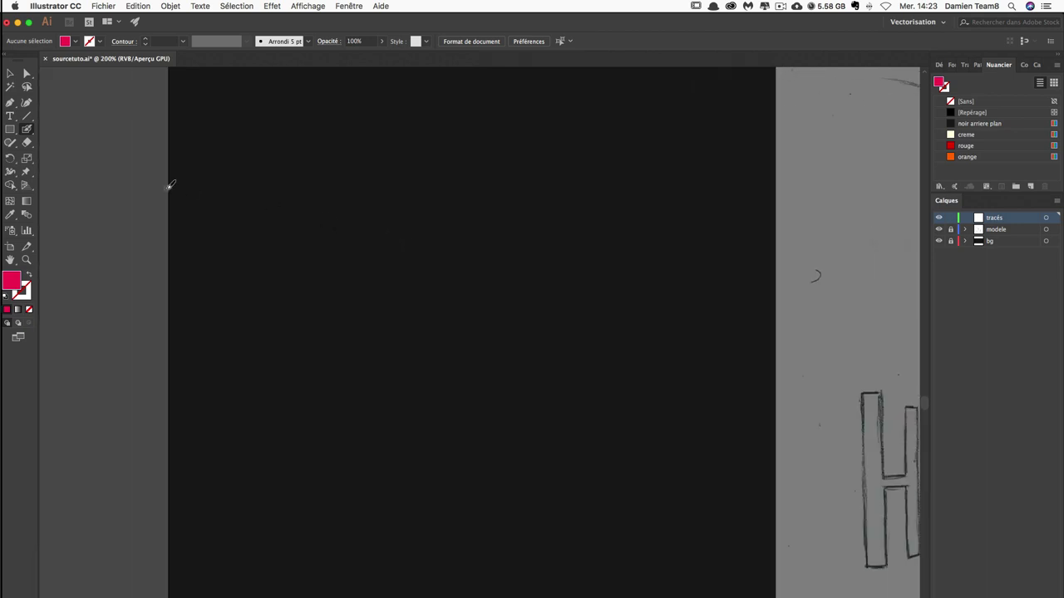
key("Return")
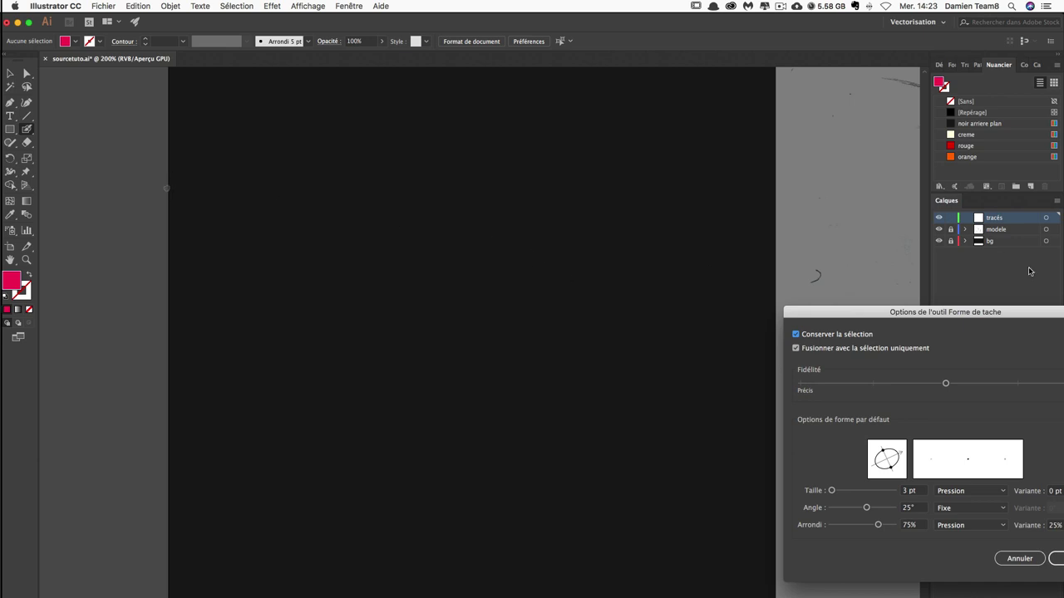
Try the Fidélité slider at both extremes and leave it at the middle.
left_click_drag(886, 315, 327, 155)
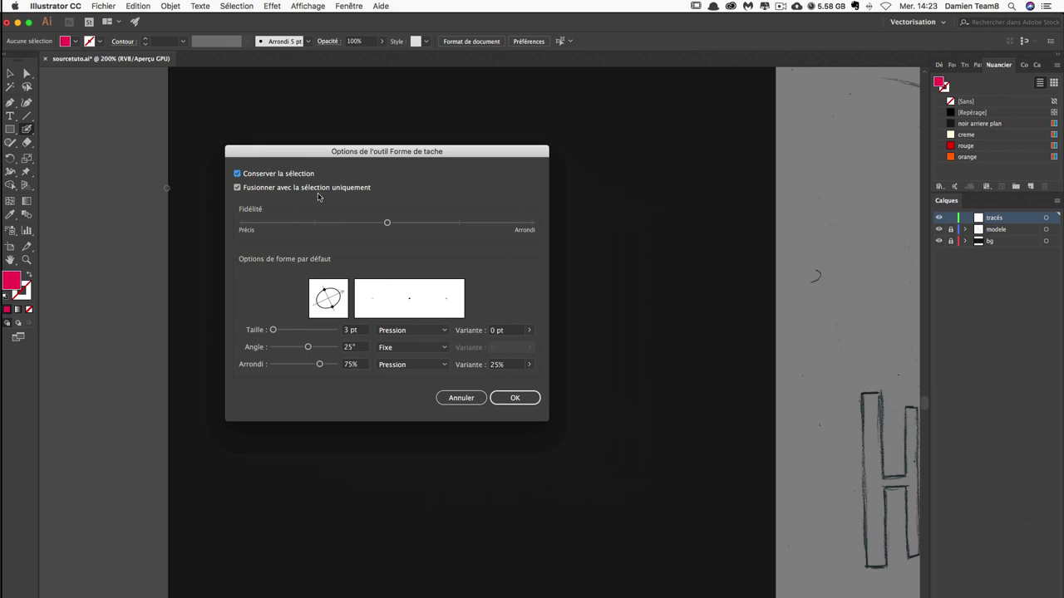
mouse_move(387, 225)
left_mouse_down()
mouse_move(292, 233)
mouse_move(518, 229)
mouse_move(233, 229)
mouse_move(569, 221)
left_mouse_up()
left_click_drag(532, 225, 406, 230)
left_click_drag(371, 227, 229, 227)
mouse_move(243, 224)
left_mouse_down()
mouse_move(458, 223)
mouse_move(523, 240)
left_mouse_up()
left_click(391, 232)
Set the brush to 6 pt size, -160° angle and 65% roundness.
left_click_drag(272, 330, 274, 335)
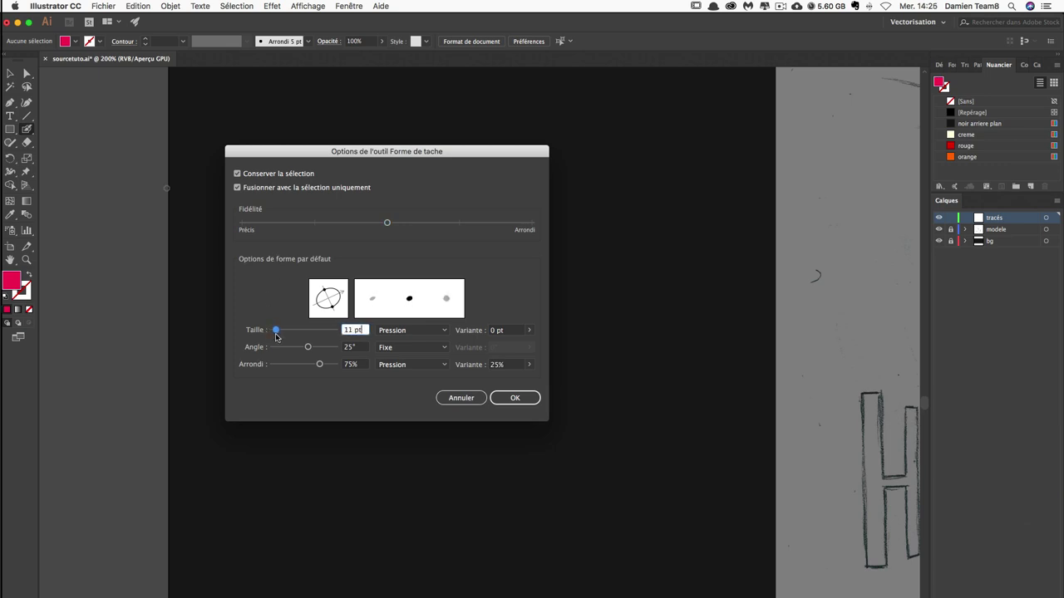
left_click_drag(343, 291, 350, 301)
left_click_drag(319, 364, 313, 364)
mouse_move(336, 314)
left_mouse_down()
mouse_move(339, 305)
mouse_move(311, 308)
left_mouse_up()
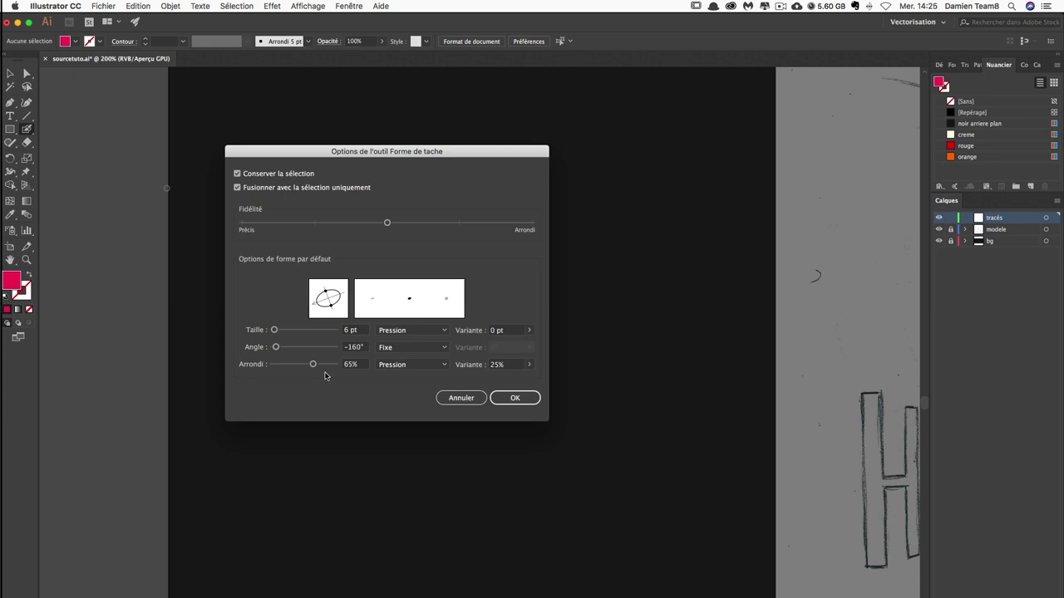
Set size and angle to Pression with a 6 pt size variation, and raise the size to 26 pt.
left_click(416, 332)
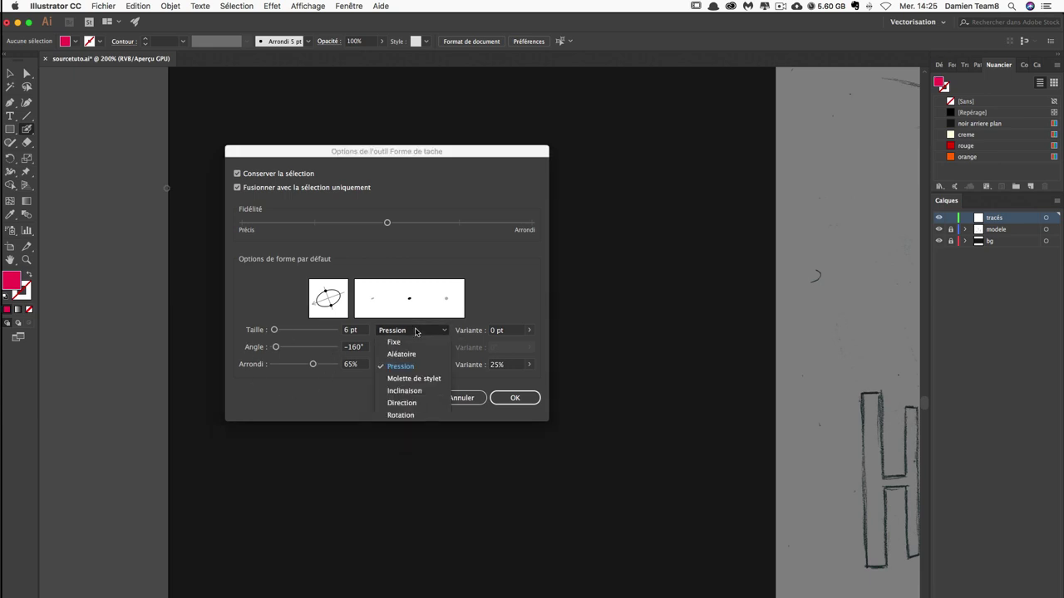
left_click(419, 333)
left_click(430, 332)
left_click(430, 335)
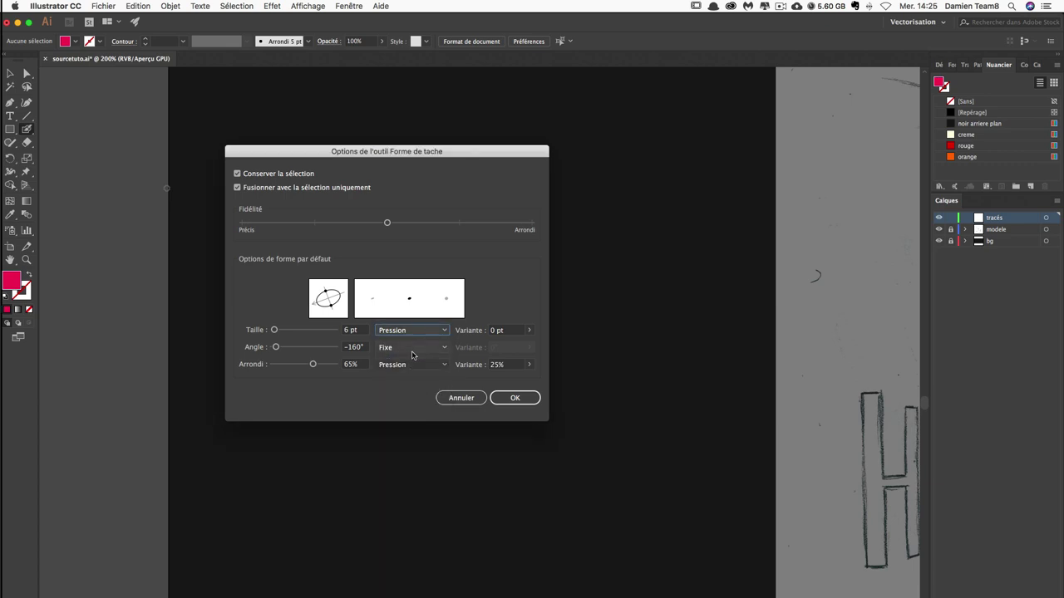
left_click(413, 347)
left_click(416, 384)
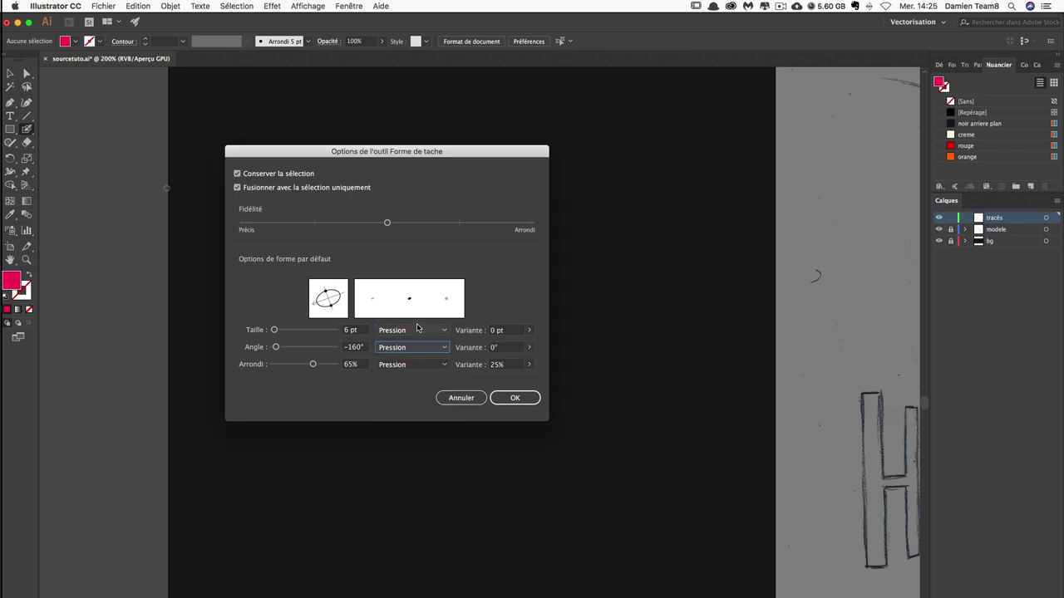
left_click_drag(528, 330, 532, 349)
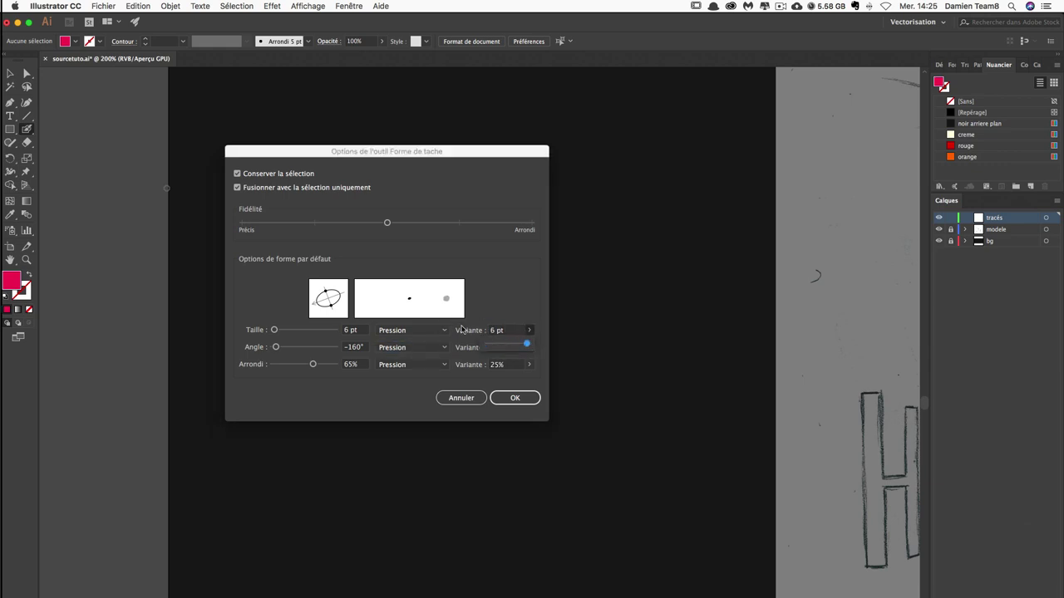
left_click(506, 319)
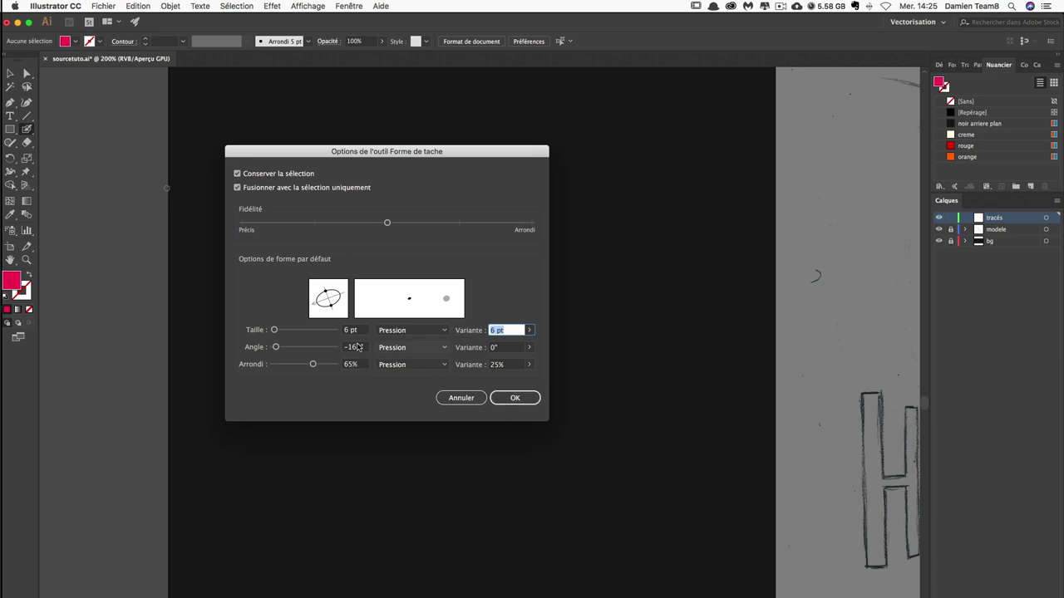
left_click_drag(275, 331, 281, 331)
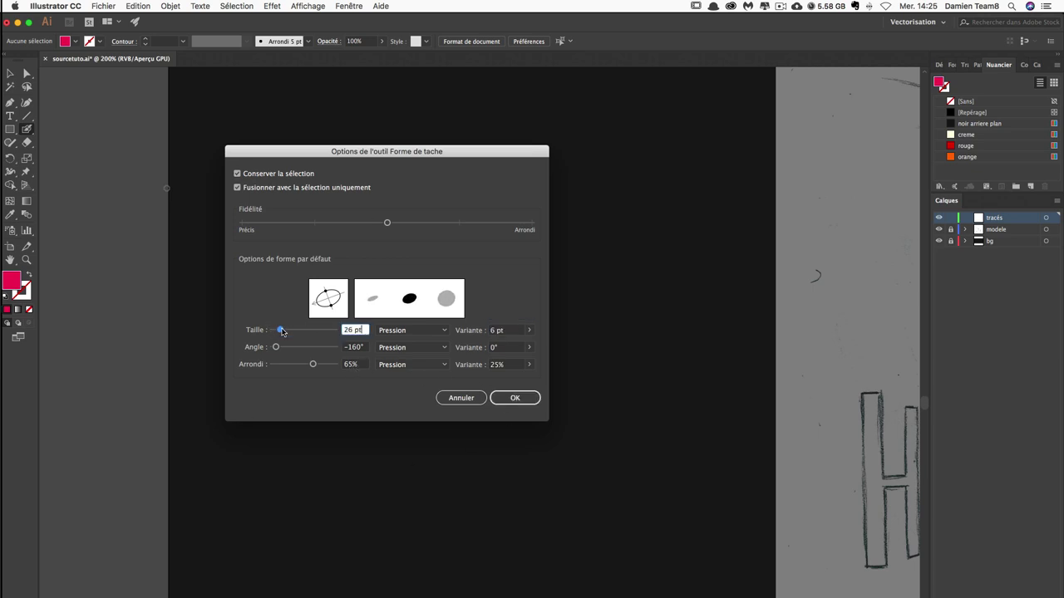
Paint a thick test stroke, then turn off Keep Selected and Merge Only with Selection for the Blob Brush.
left_click(514, 398)
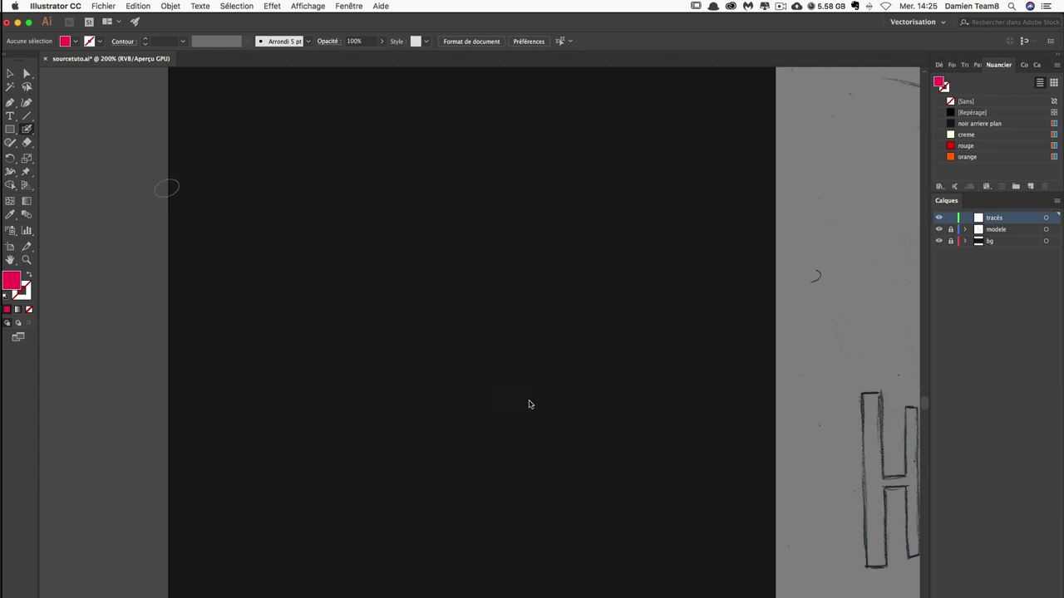
mouse_move(284, 190)
left_mouse_down()
mouse_move(473, 375)
mouse_move(406, 308)
left_mouse_up()
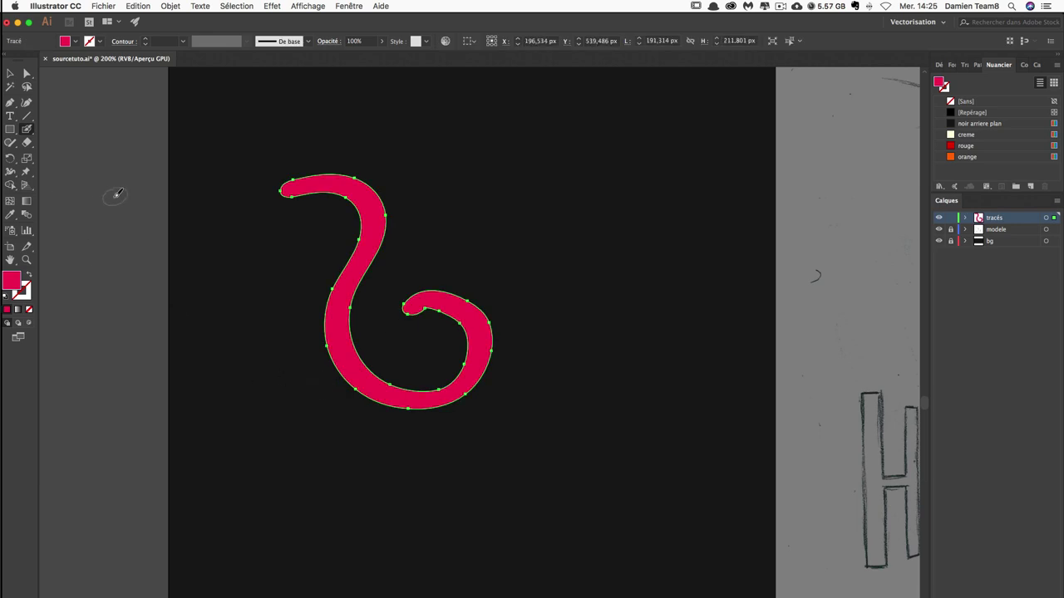
double_click(28, 130)
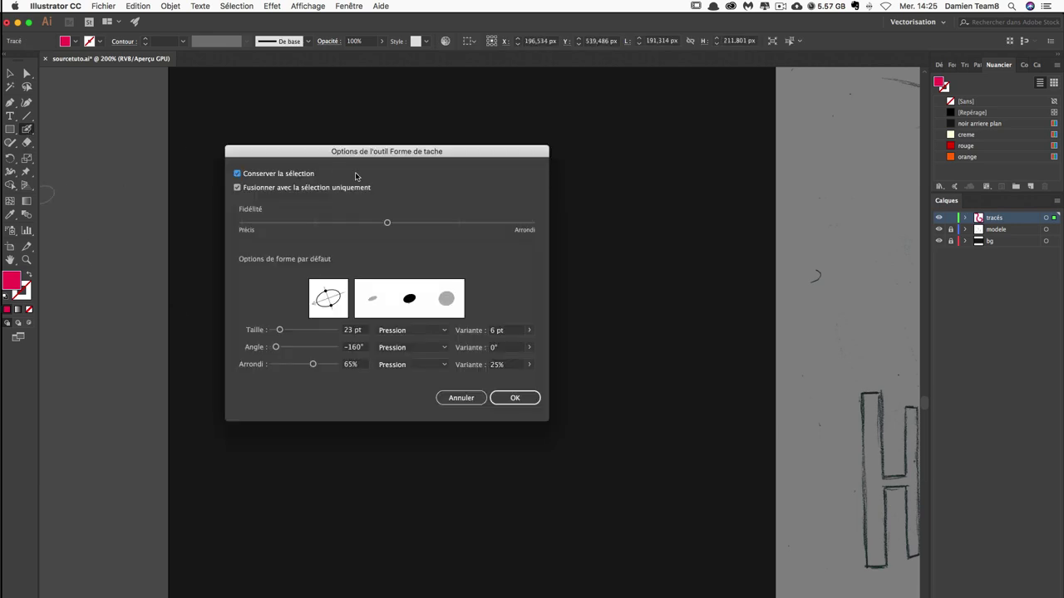
left_click(237, 188)
left_click(238, 174)
left_click(514, 398)
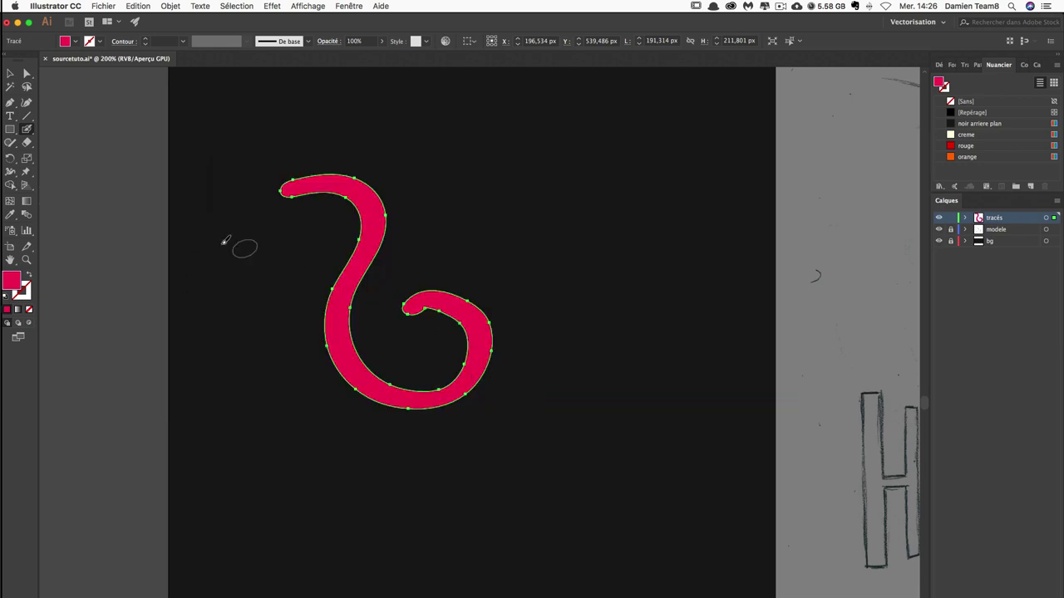
Delete the S-shaped stroke and paint three curving pink strokes that merge into a swoosh.
key("Delete")
left_click_drag(353, 166, 539, 360)
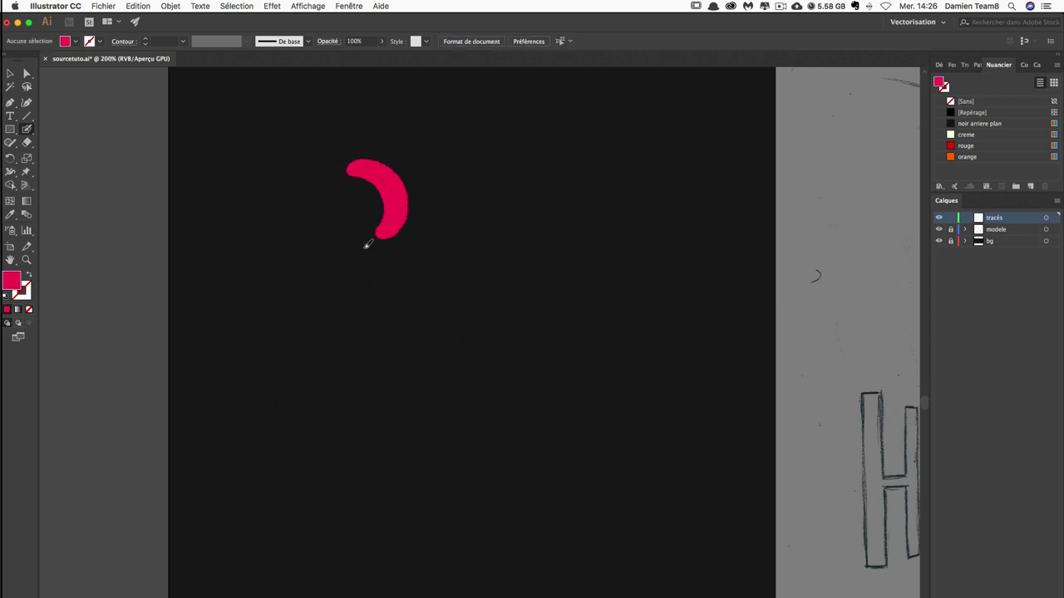
left_click_drag(422, 184, 498, 358)
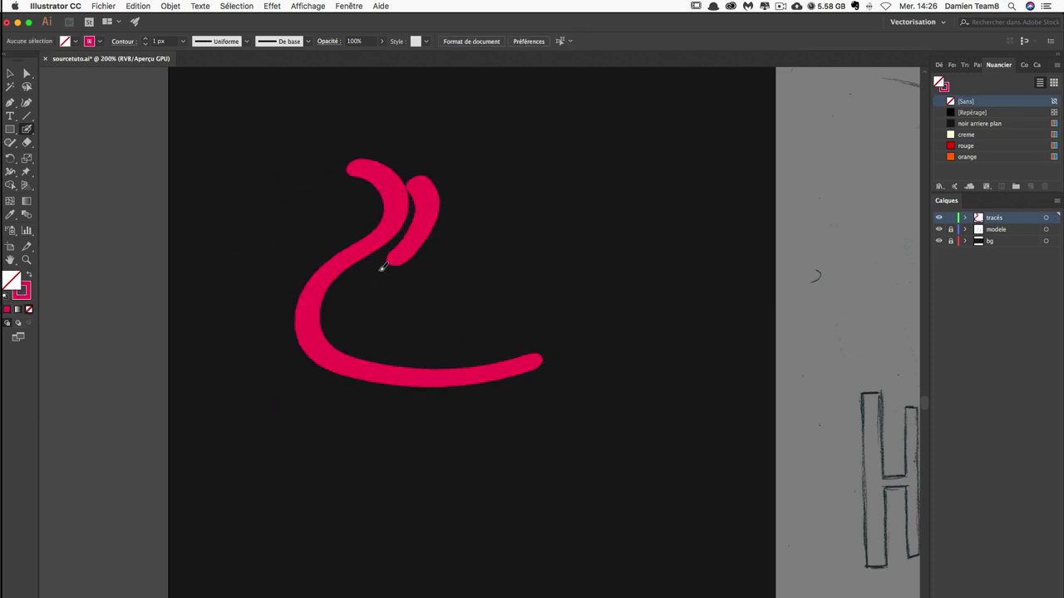
left_click_drag(455, 222, 506, 355)
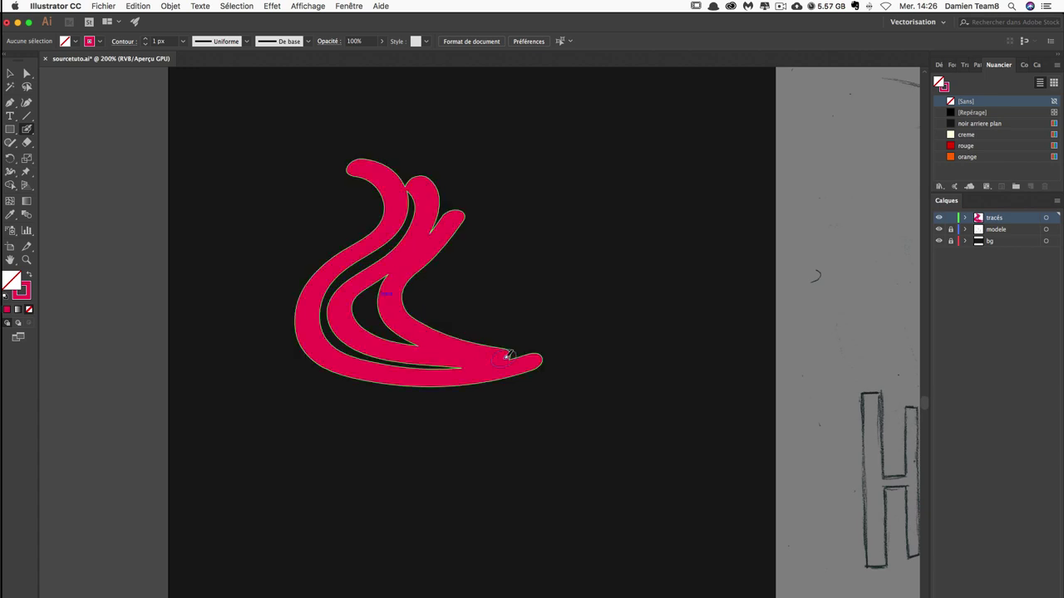
Paint pink over the swoosh's inner dark gap, keeping a pink fill with no stroke.
left_click(325, 244)
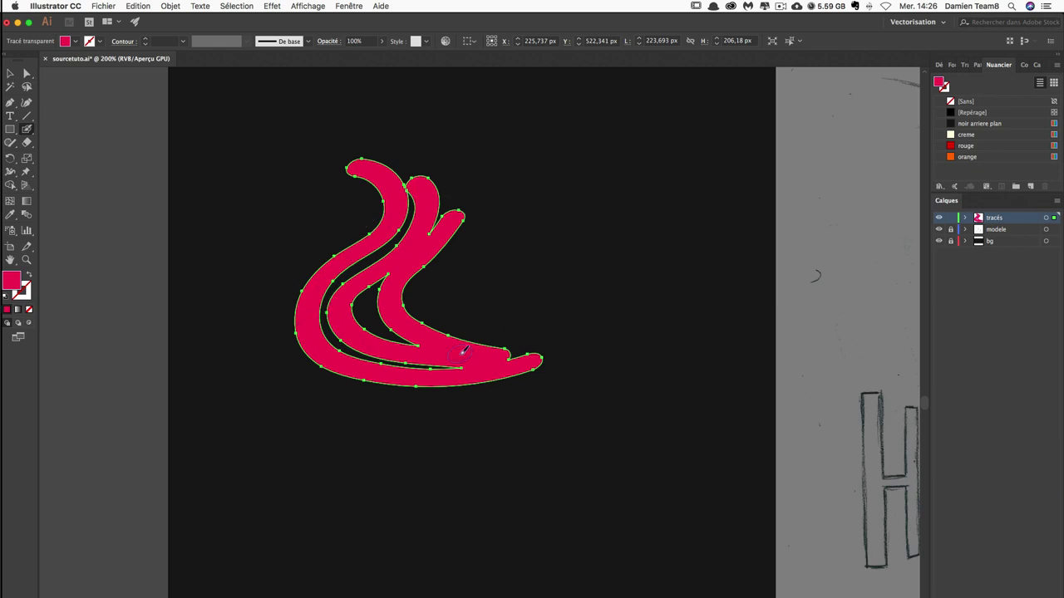
left_click(498, 274, "super")
mouse_move(325, 321)
left_mouse_down()
mouse_move(393, 345)
mouse_move(375, 316)
left_mouse_up()
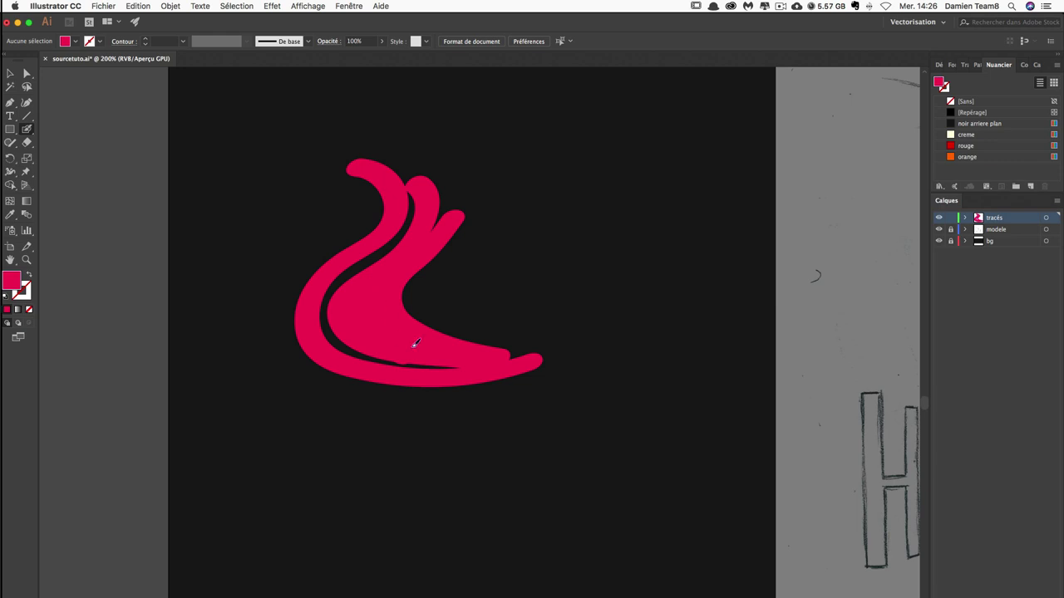
key("shift+x")
left_click(380, 308, "super")
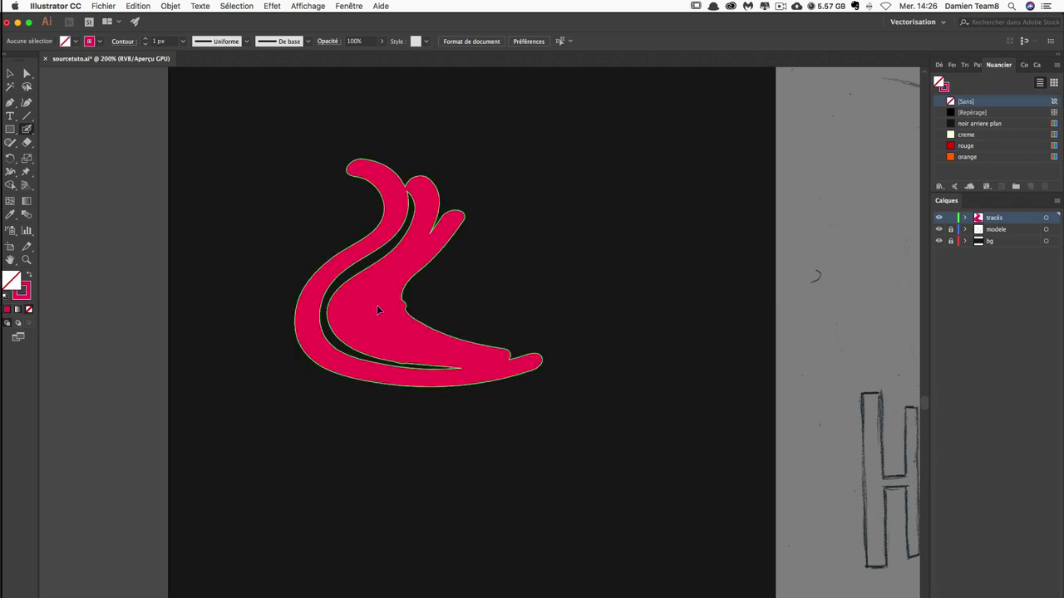
key("shift+x")
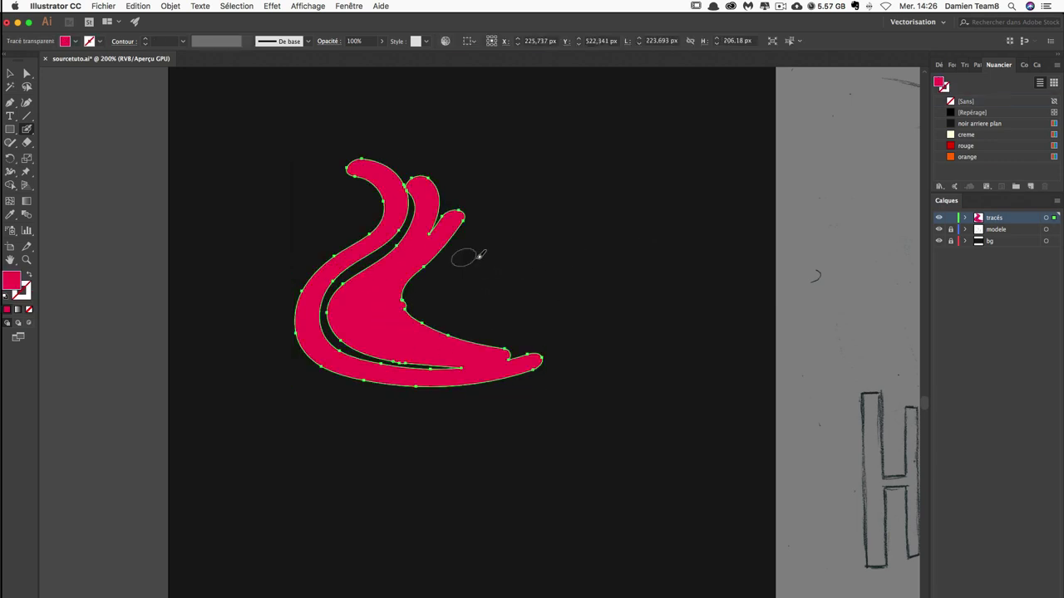
left_click(470, 258, "super")
left_click(26, 142)
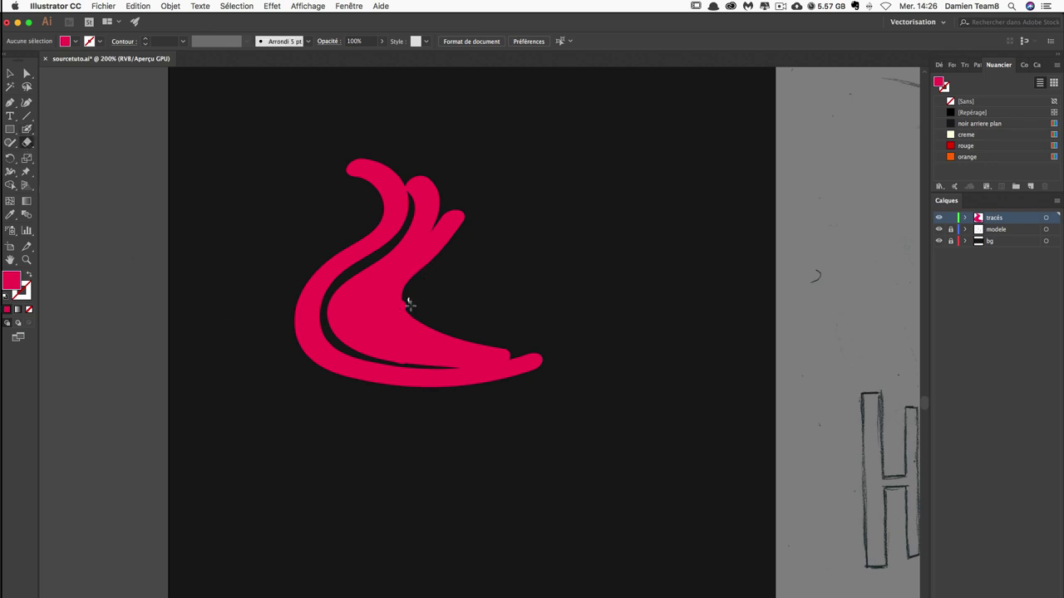
Try a 16 px outline on the pink shape, then undo it and deselect.
left_click(372, 292, "super")
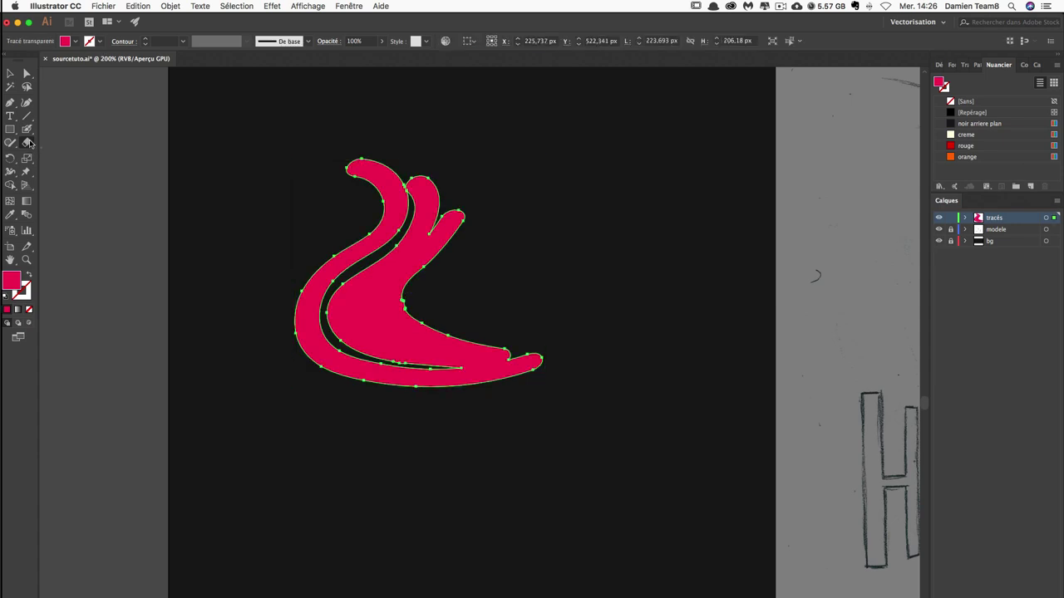
left_click(182, 41)
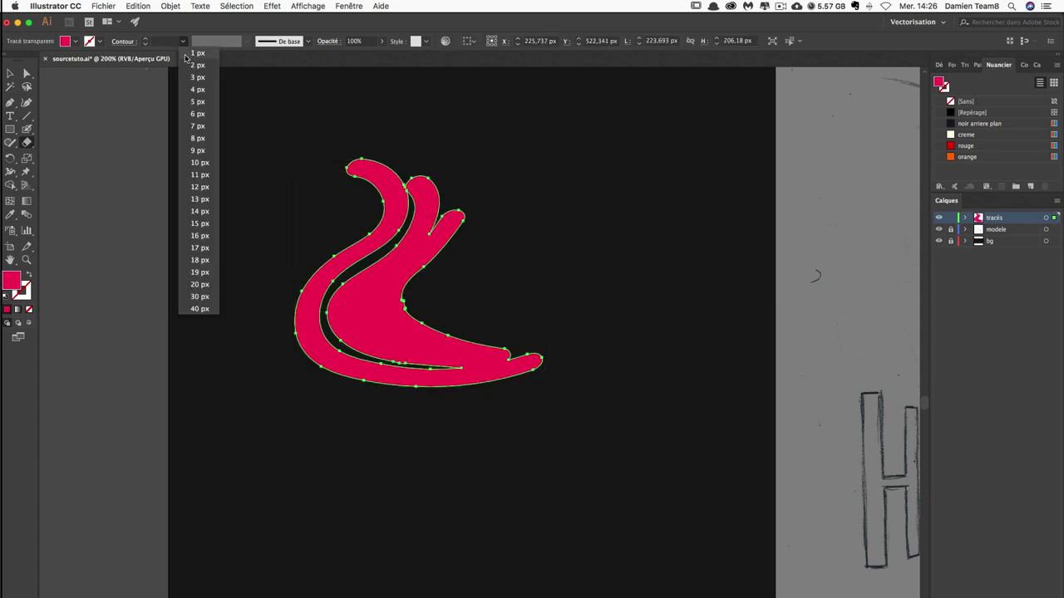
left_click(200, 237)
key("super+z")
key("super+shift+a")
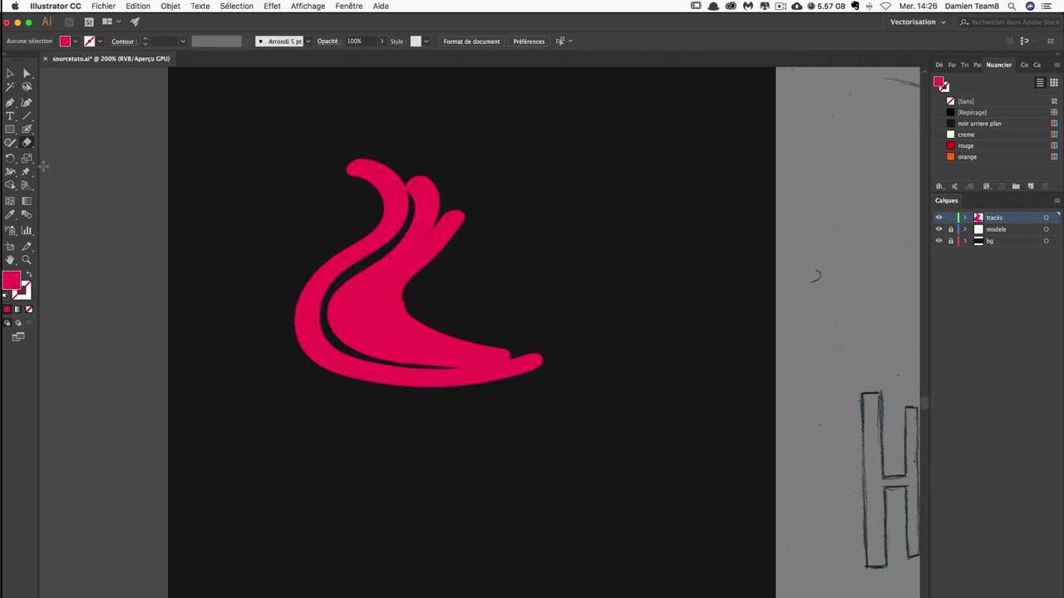
Set the eraser size to 20 pt, then test an erase cut and undo it.
double_click(26, 143)
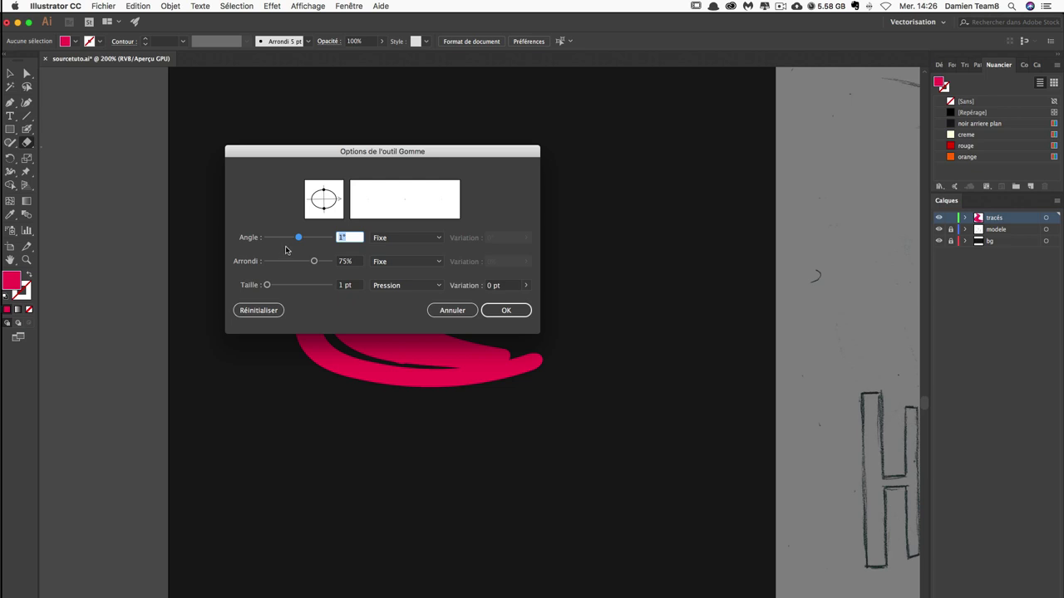
left_click_drag(267, 290, 270, 289)
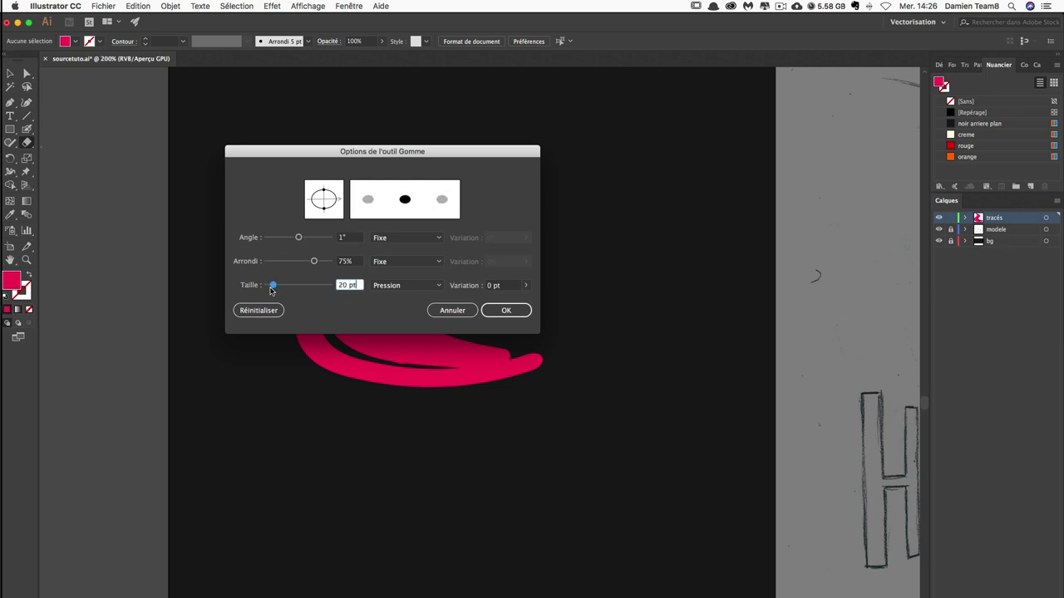
left_click(498, 310)
mouse_move(407, 285)
left_mouse_down()
mouse_move(416, 310)
mouse_move(418, 285)
mouse_move(409, 299)
mouse_move(425, 314)
mouse_move(414, 309)
left_mouse_up()
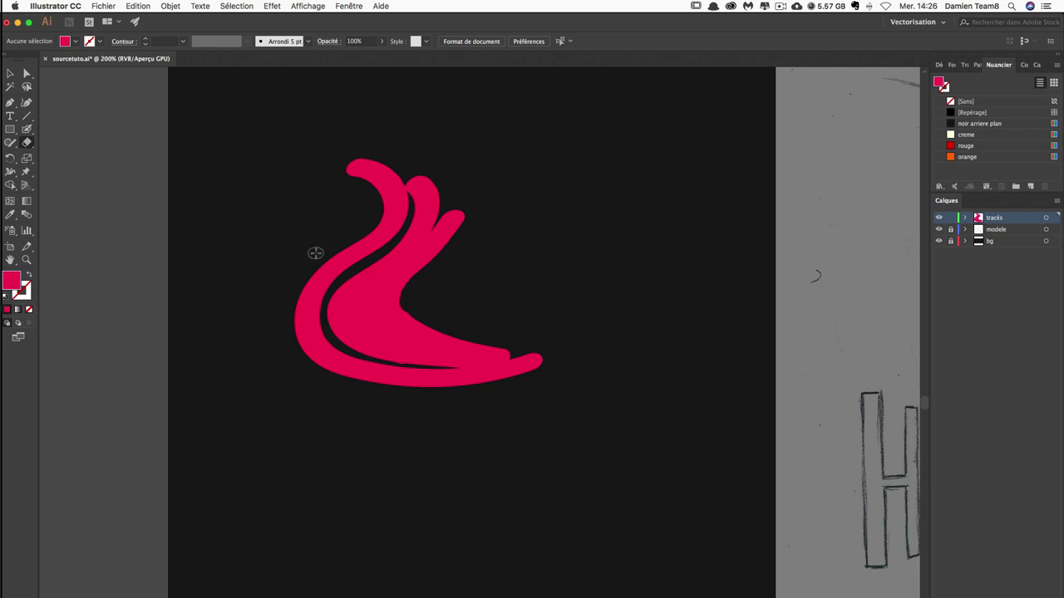
left_click_drag(261, 301, 549, 301)
key("cmd+z")
left_click(27, 129)
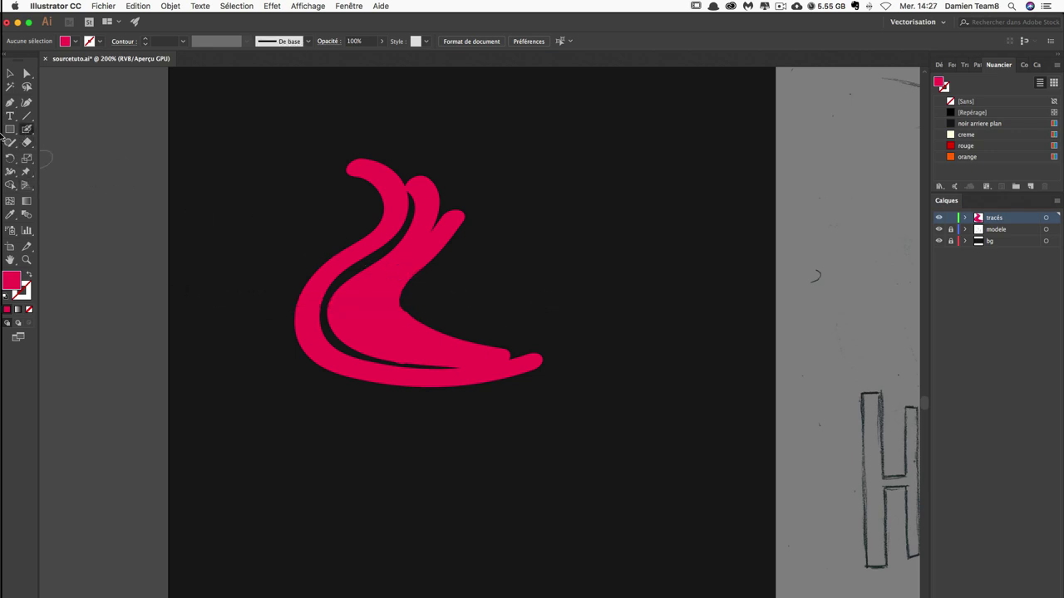
Turn on Keep Selected and paint strokes extending the swoosh's top right.
double_click(27, 129)
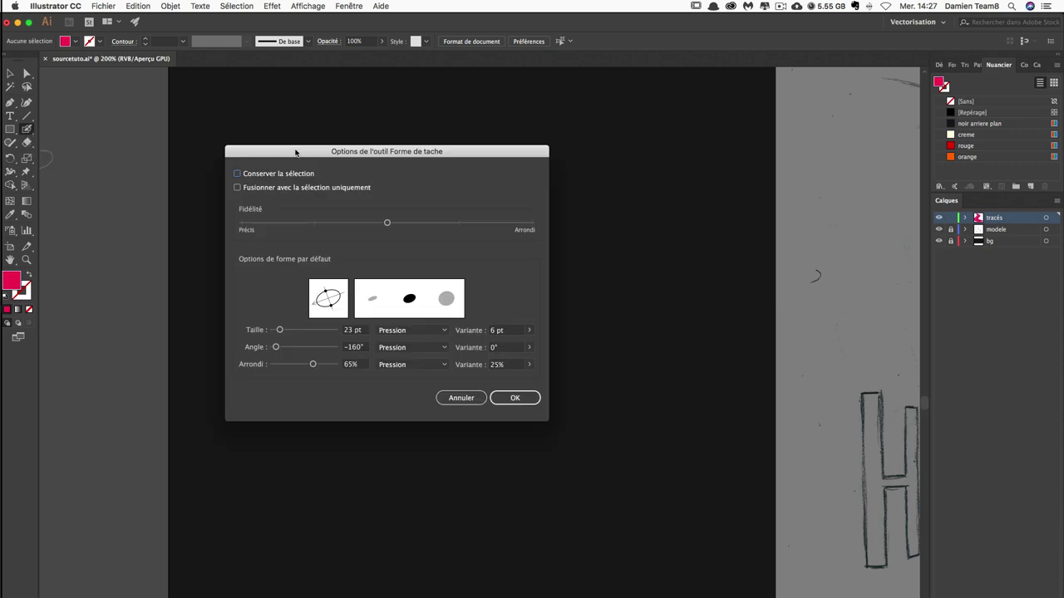
left_click(247, 176)
left_click(515, 398)
mouse_move(455, 173)
left_mouse_down()
mouse_move(473, 240)
mouse_move(536, 356)
left_mouse_up()
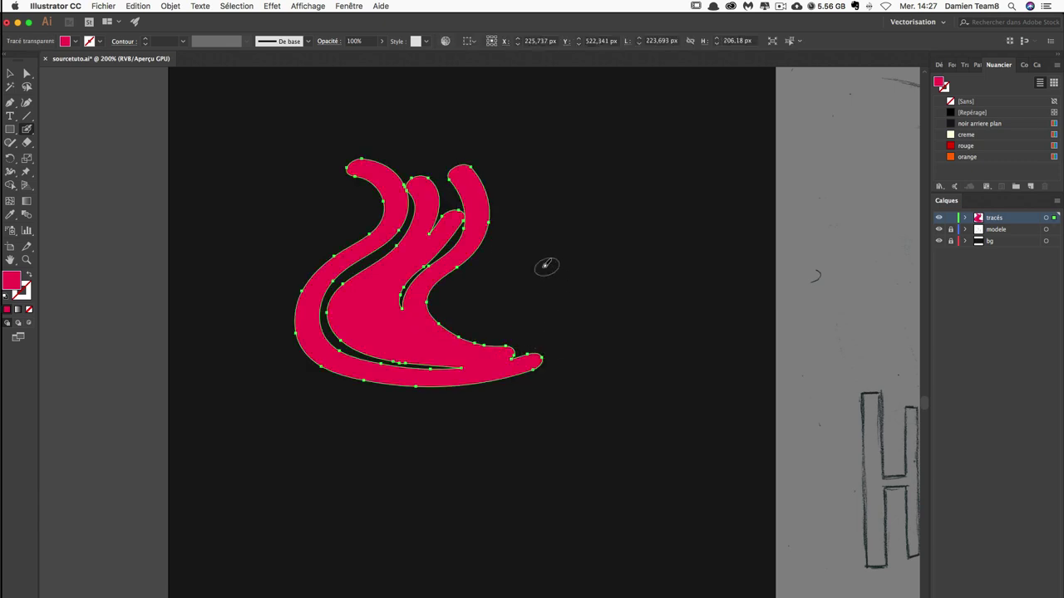
key("super+shift+a")
left_click_drag(469, 162, 440, 312)
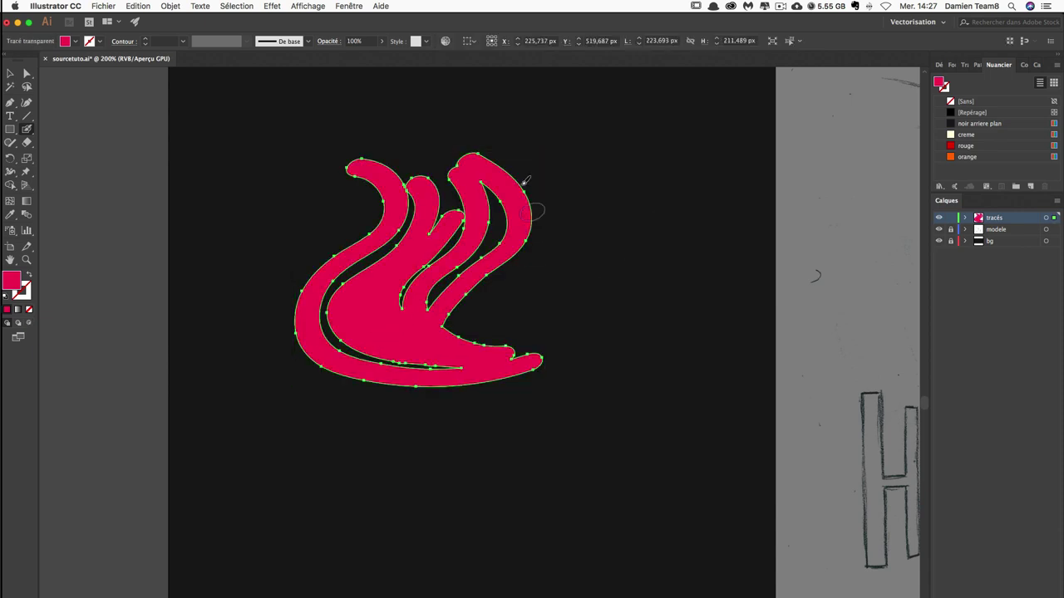
left_click_drag(520, 152, 453, 314)
key("super+shift+a")
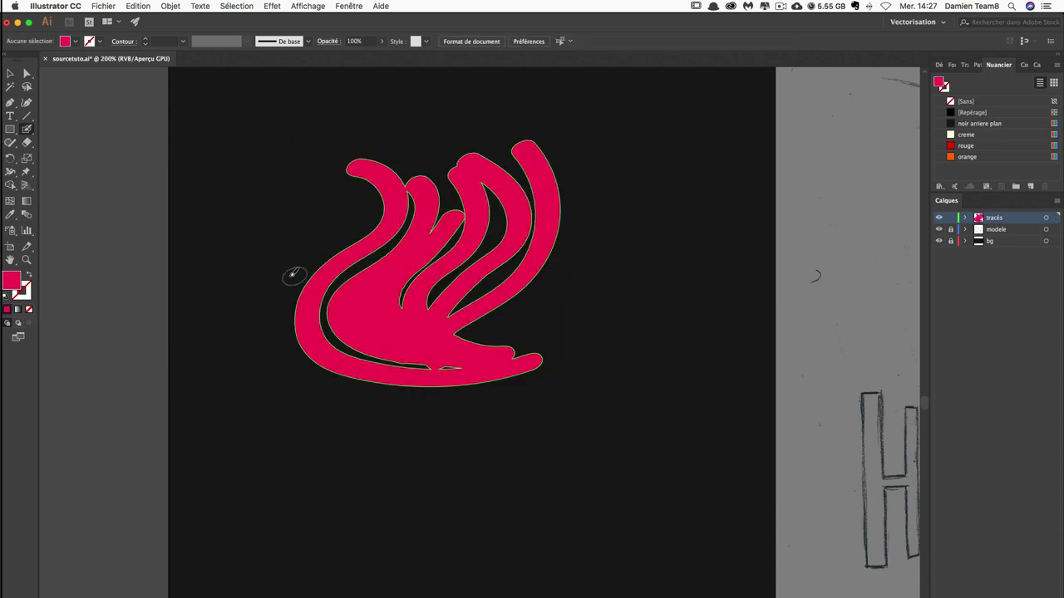
Enable Merge Only with Selection, paint a tall separate stroke and move it further right.
double_click(31, 133)
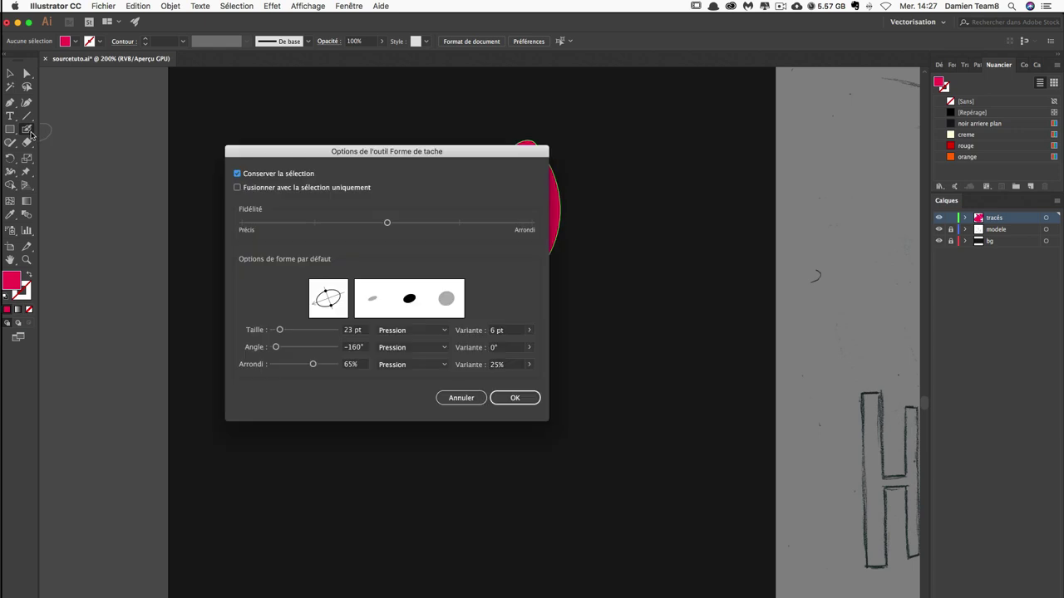
left_click(237, 188)
left_click(515, 398)
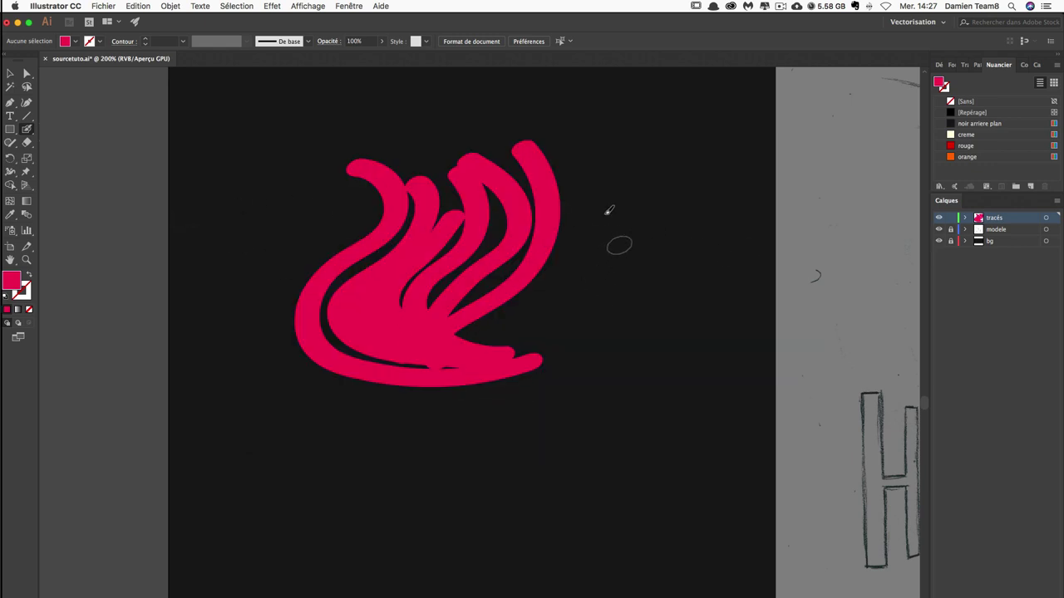
left_click_drag(579, 158, 503, 341)
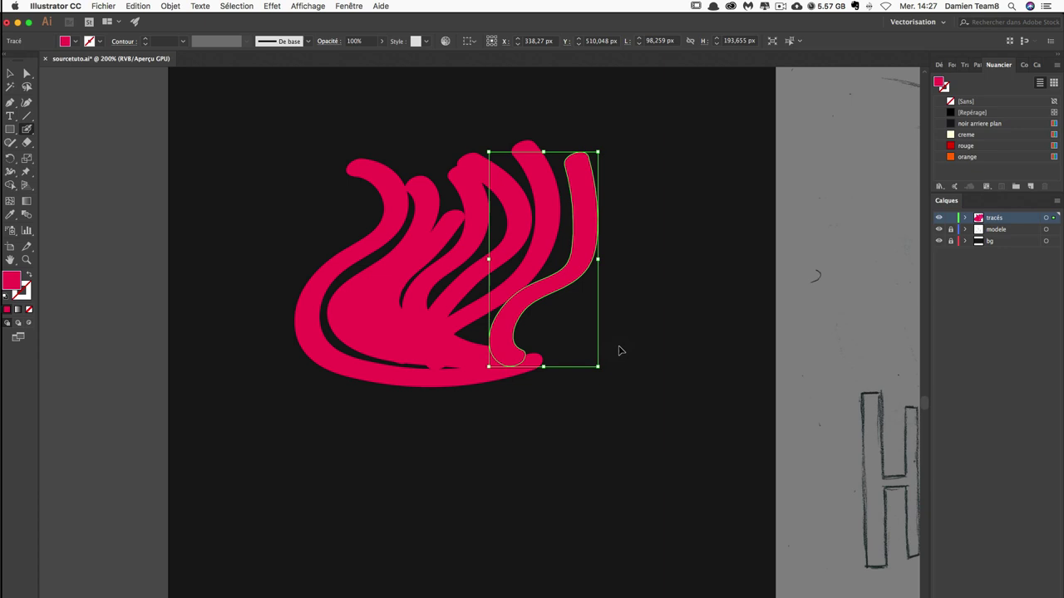
key("ctrl+z")
key("ctrl+z")
key("ctrl+z")
key("ctrl+z")
left_click_drag(582, 290, 654, 299)
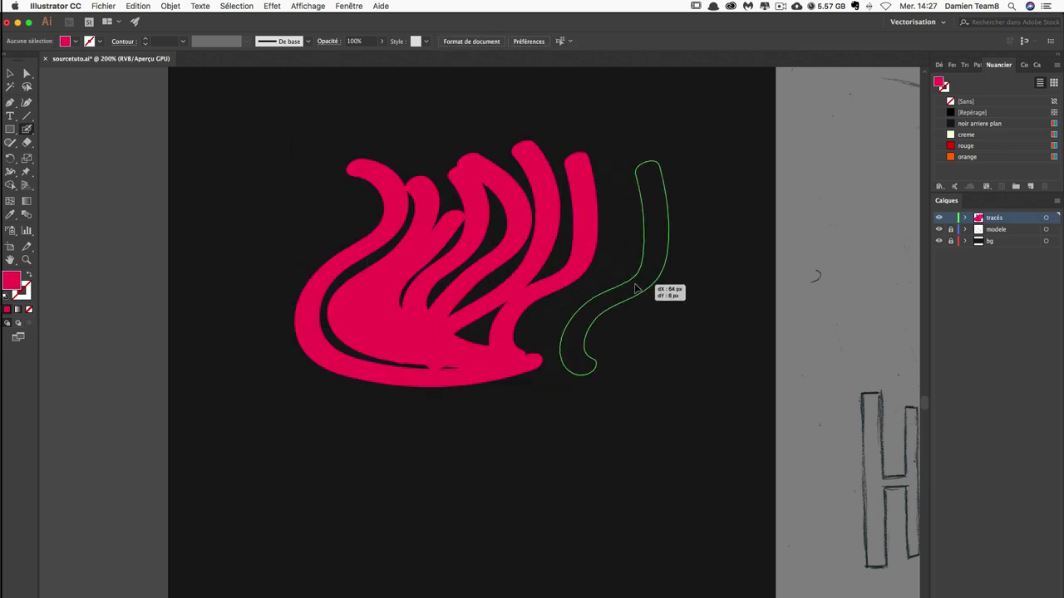
left_click(595, 308, "ctrl")
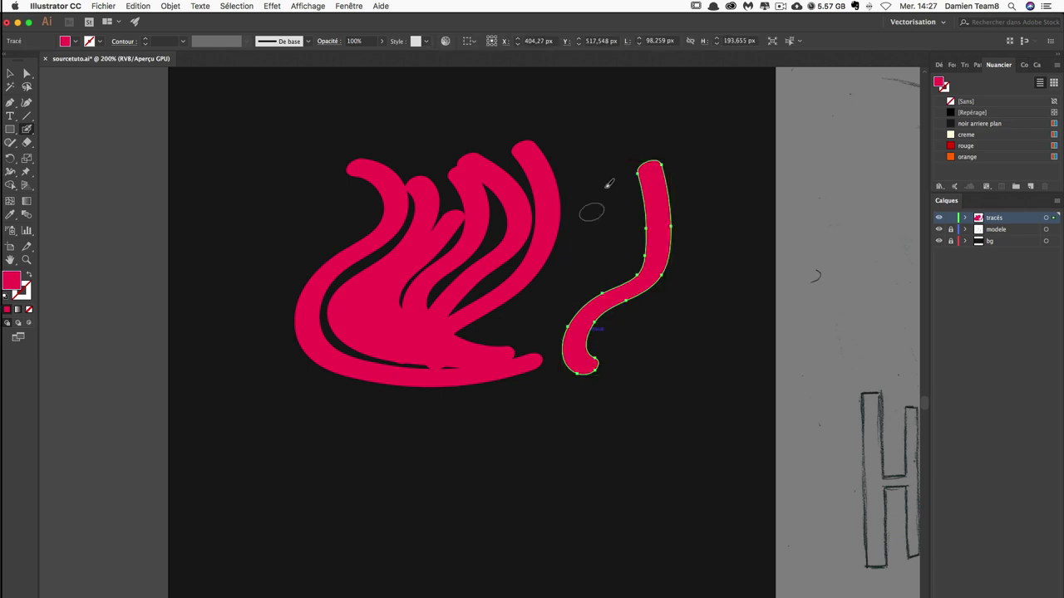
left_click(684, 237, "ctrl")
left_click(682, 199, "ctrl")
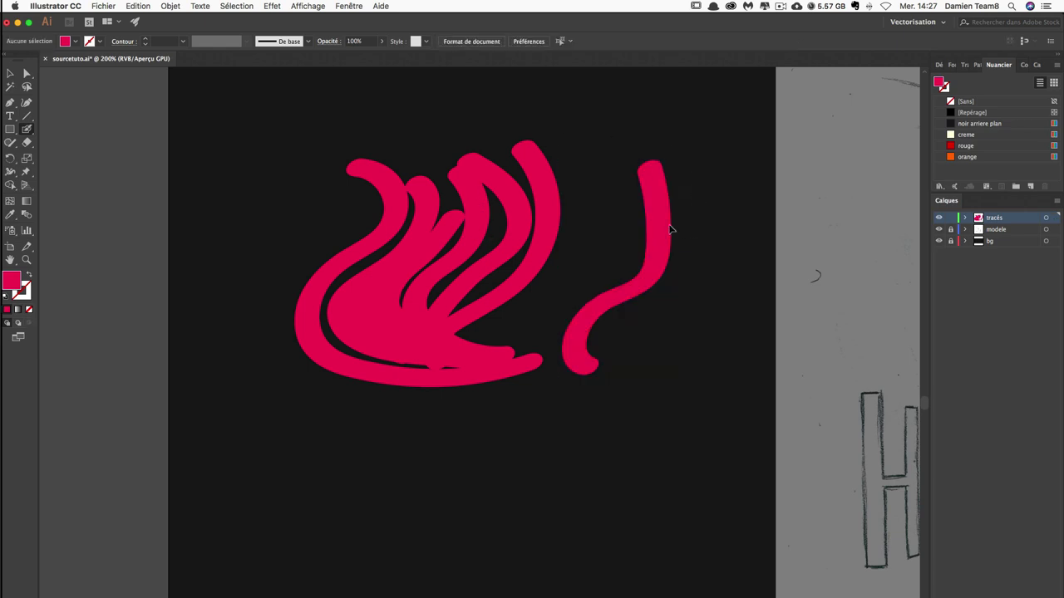
Paint a curving stroke below the swoosh and test merging a stroke into it from the left.
mouse_move(417, 409)
left_mouse_down()
mouse_move(440, 487)
mouse_move(428, 536)
left_mouse_up()
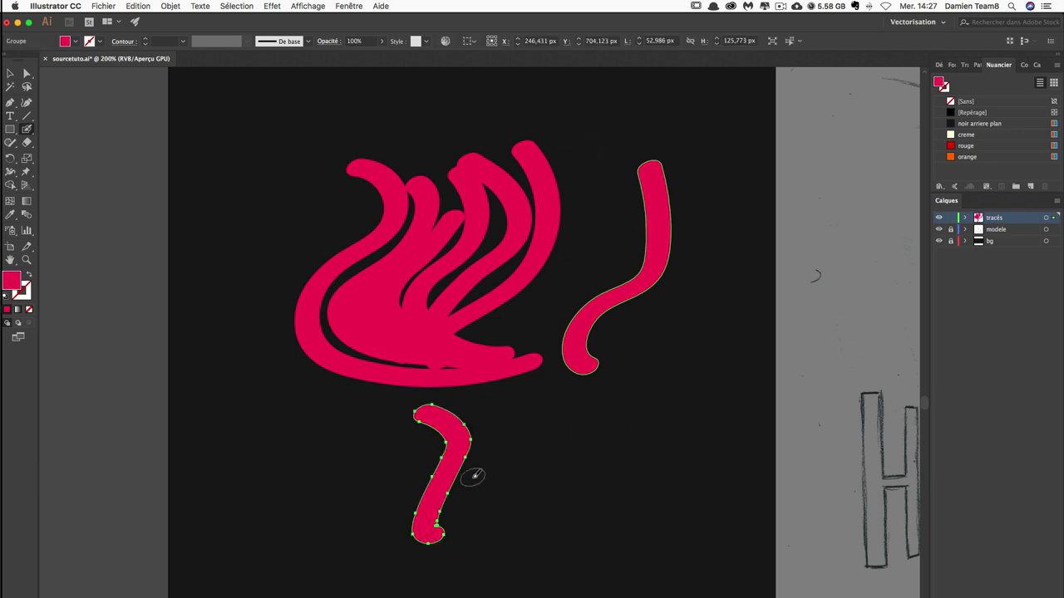
key("Return")
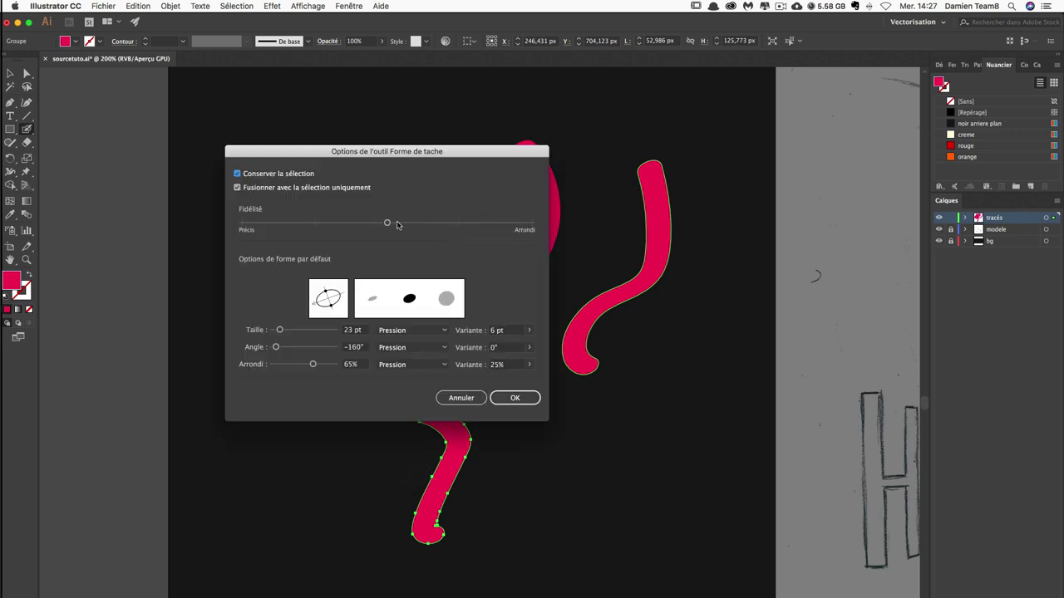
left_click(237, 174)
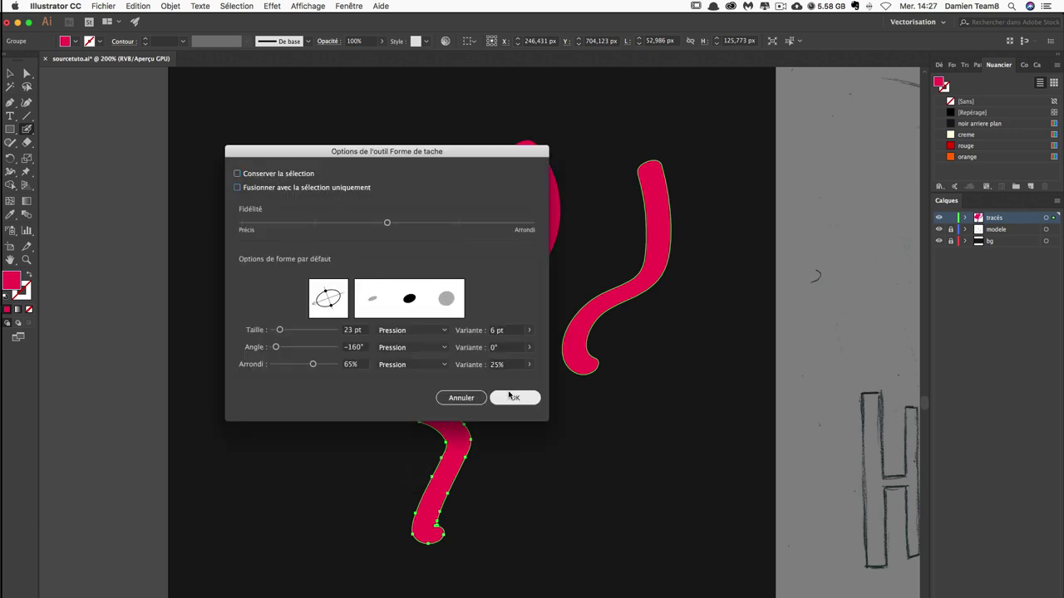
left_click(510, 397)
key("ctrl+z")
left_click_drag(537, 409, 532, 532)
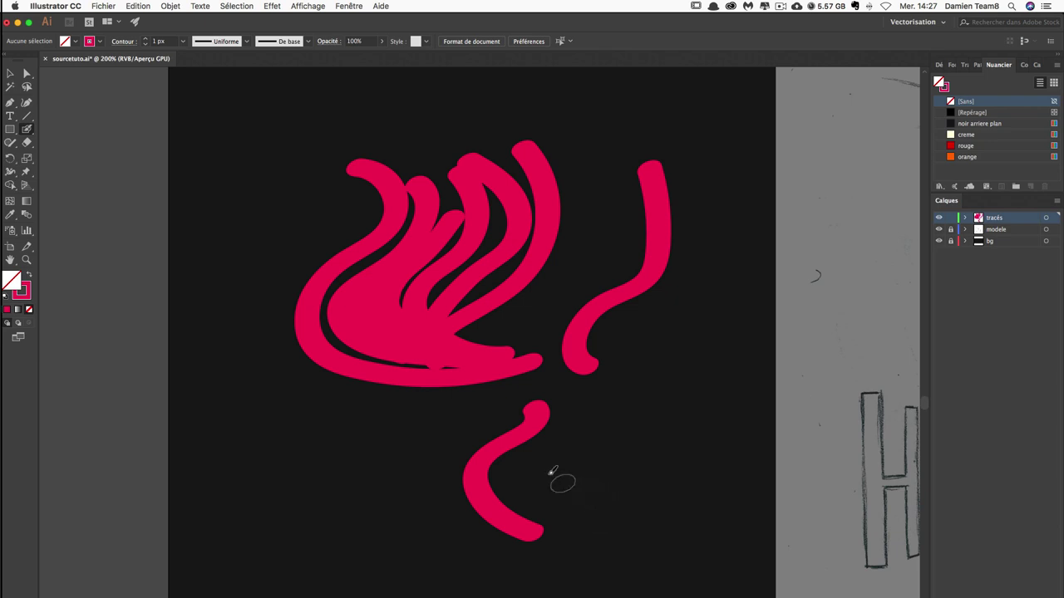
left_click(470, 472, "super")
left_click_drag(431, 439, 499, 489)
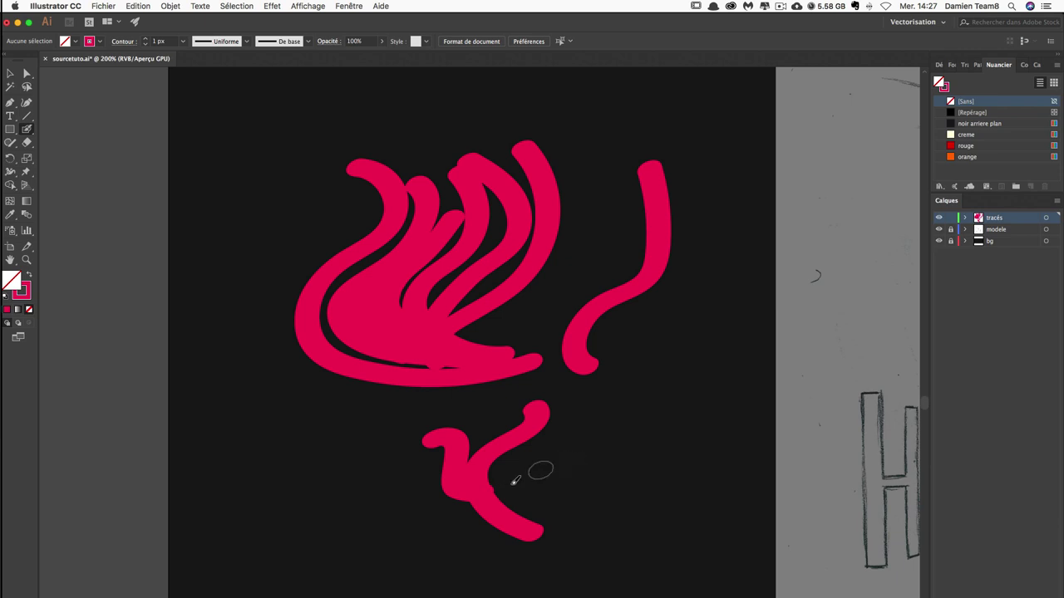
key("super+z")
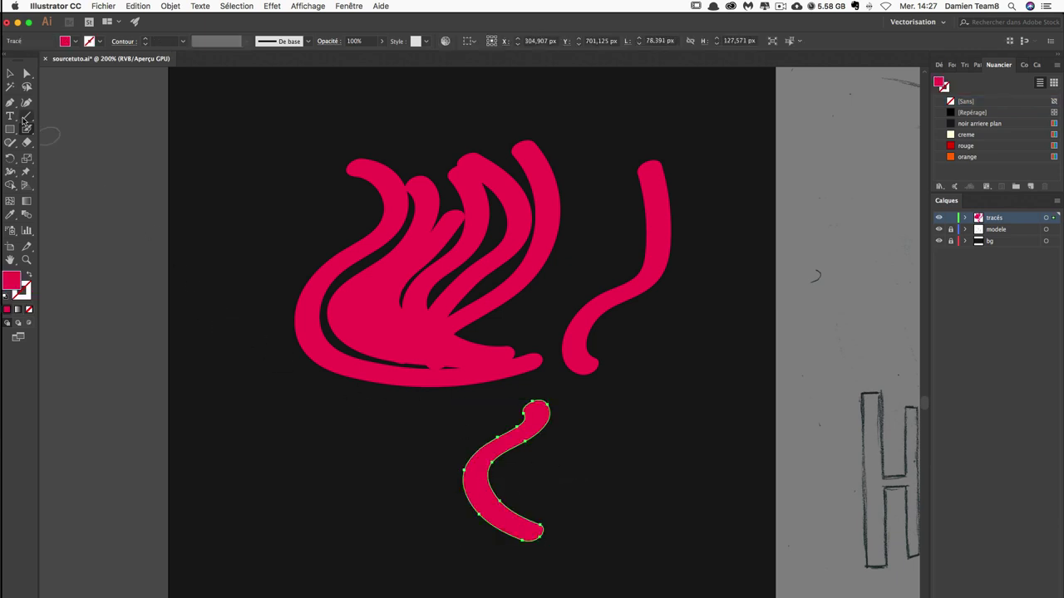
Paint another stroke merging down into the lower C-shaped curve.
double_click(26, 128)
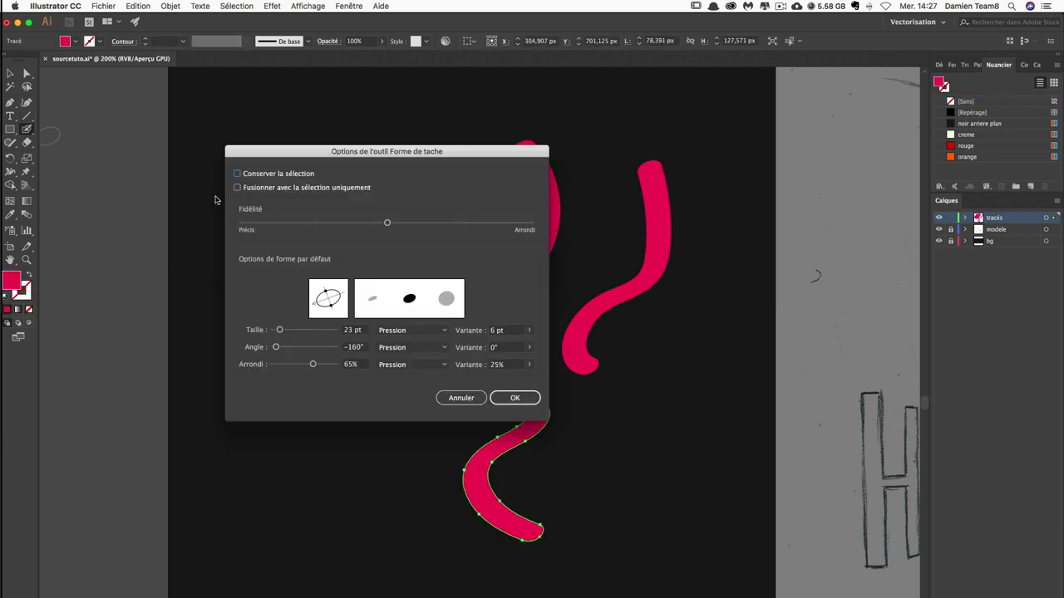
left_click(511, 398)
key("super+shift+a")
left_click_drag(438, 421, 455, 470)
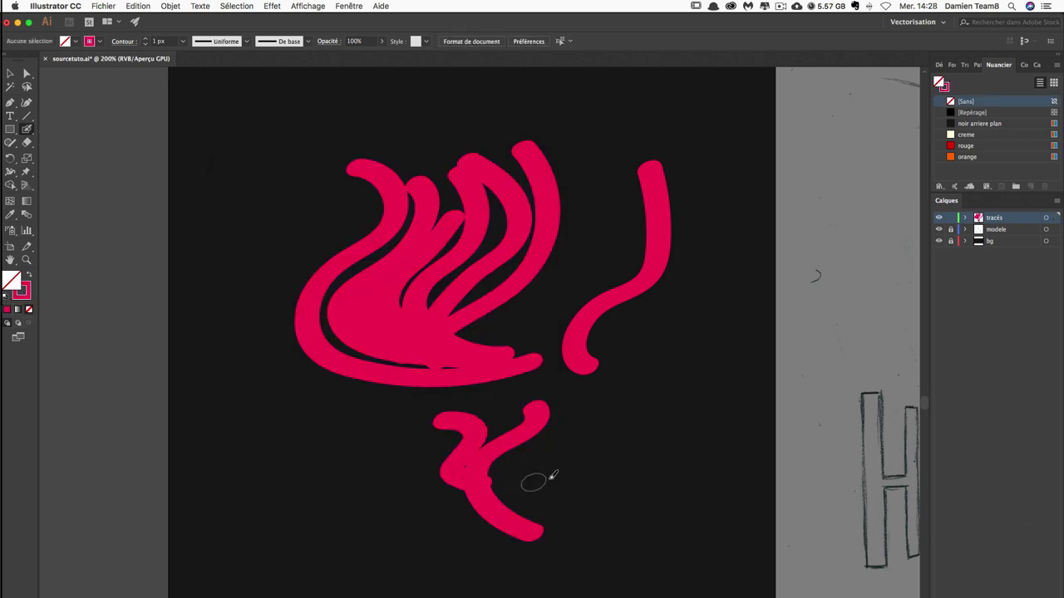
left_click(487, 475, "super")
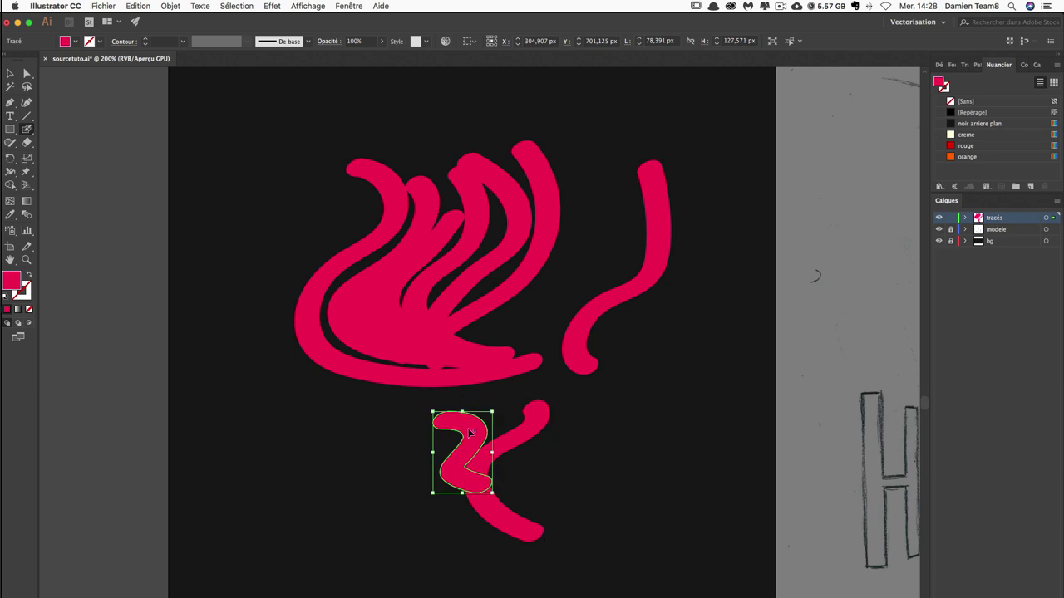
key("super+z")
left_click_drag(407, 420, 471, 468)
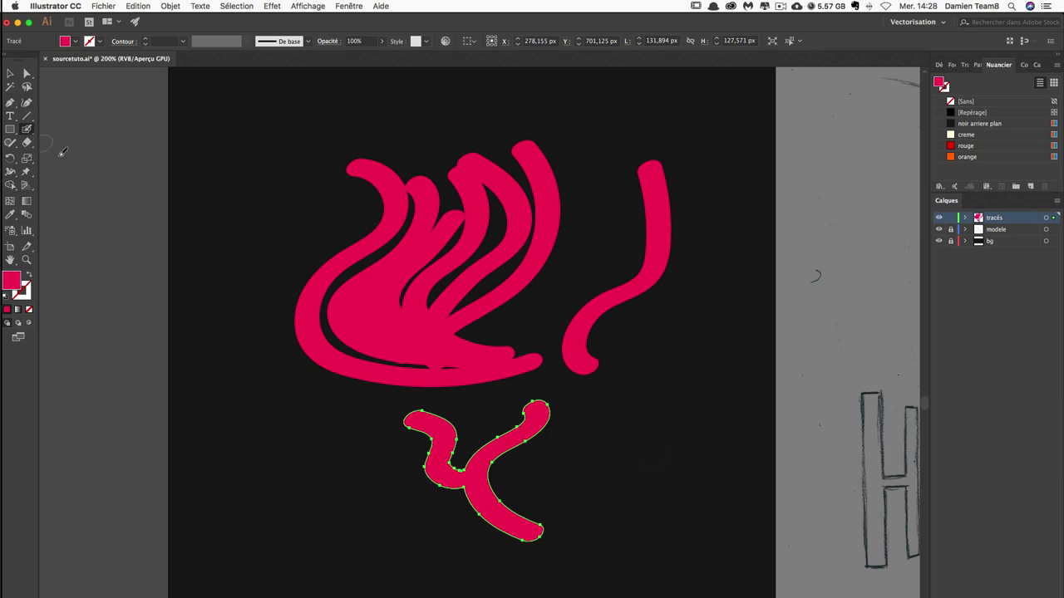
double_click(26, 129)
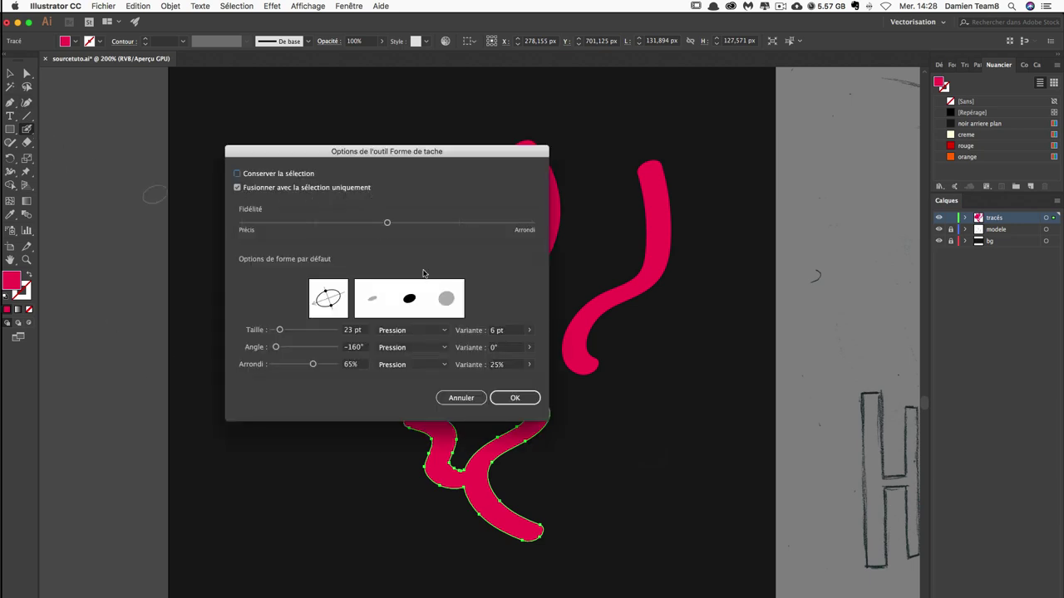
left_click(514, 398)
Delete the lower pink shape and set the Blob Brush to Keep Selected without Merge Only with Selection.
key("Delete")
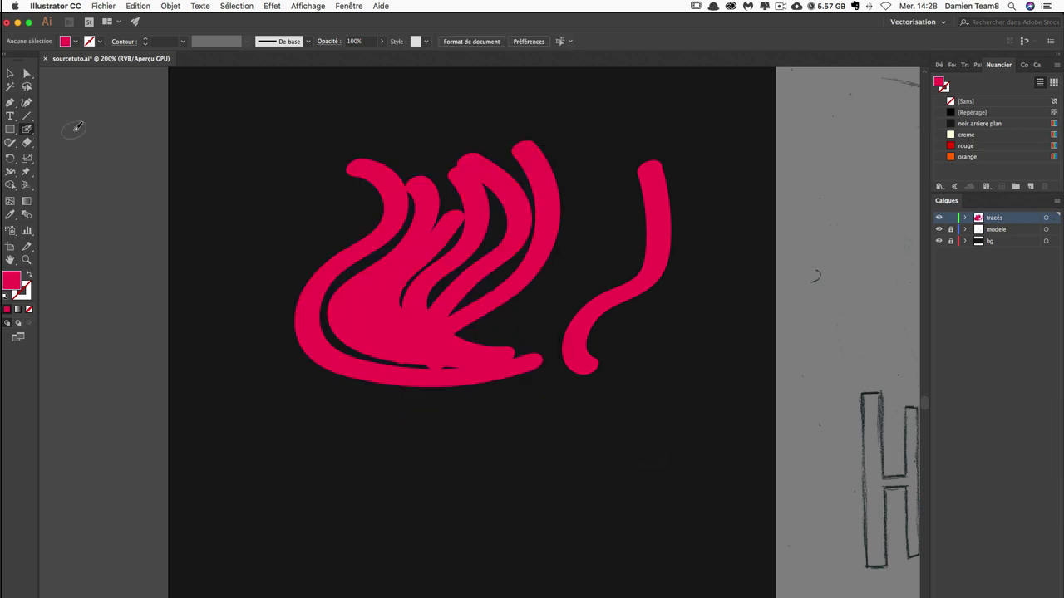
double_click(27, 129)
left_click(278, 176)
left_click(270, 189)
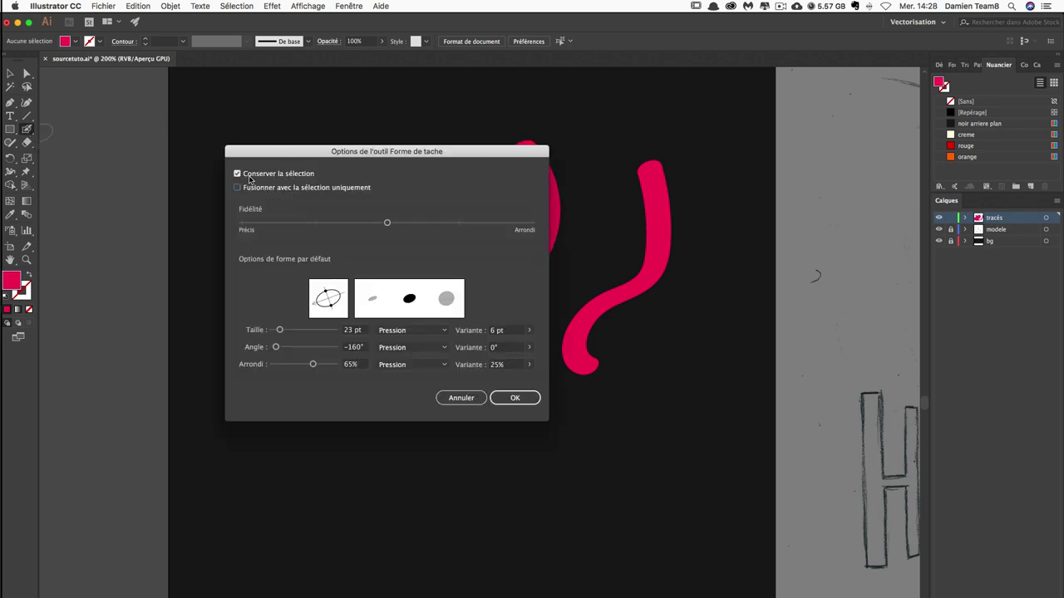
key("Return")
Paint a tall vertical stroke at the canvas left with three branches merging into it.
left_click_drag(237, 187, 221, 472)
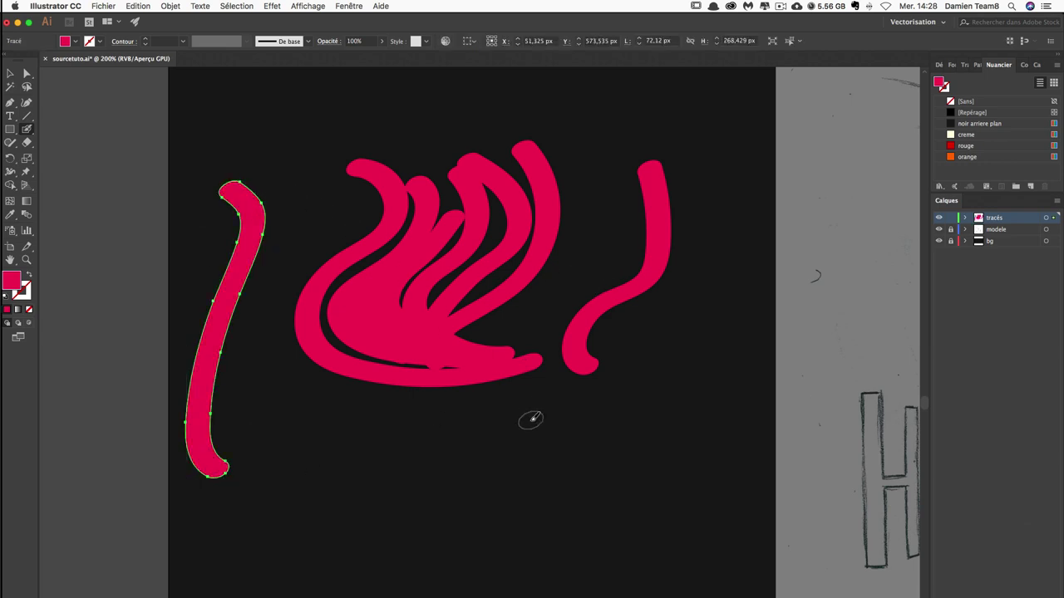
left_click_drag(262, 168, 226, 334)
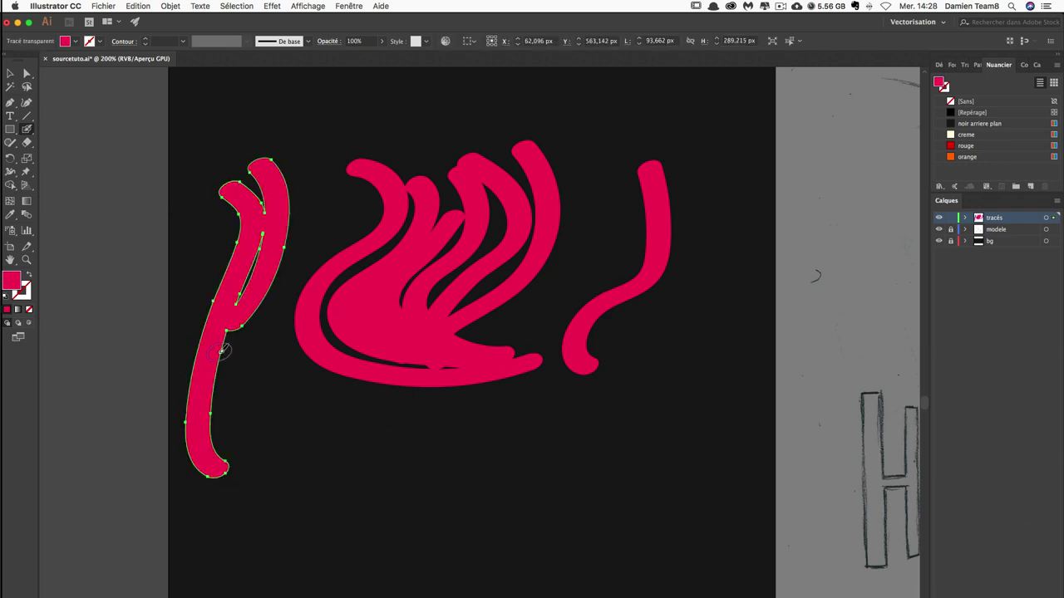
left_click_drag(221, 226, 215, 424)
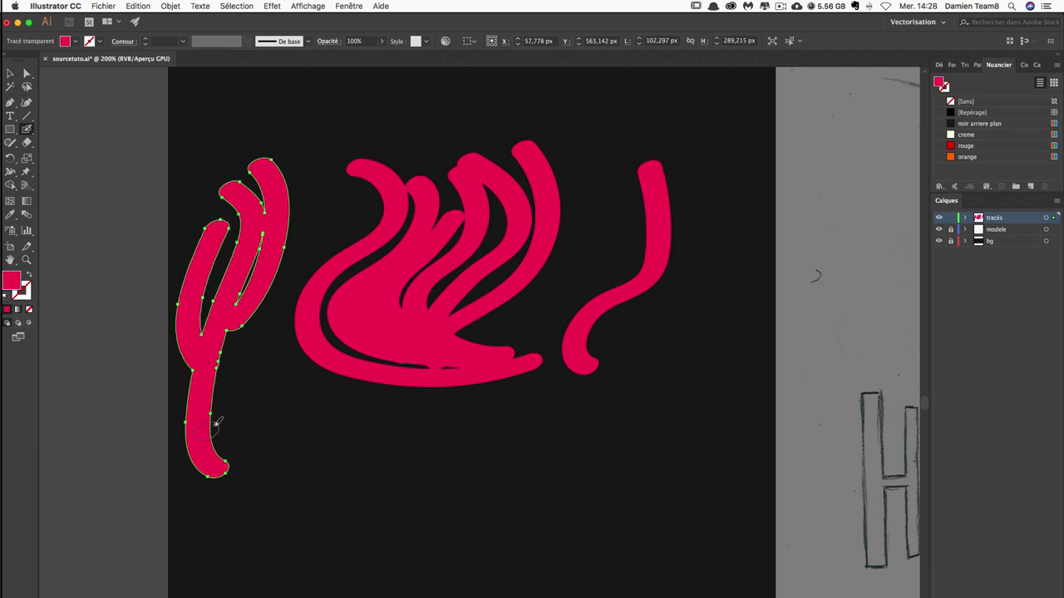
left_click_drag(250, 367, 213, 432)
left_click(10, 73)
Delete the left stroke group, the flame-shaped group and the right curve.
left_click(240, 280)
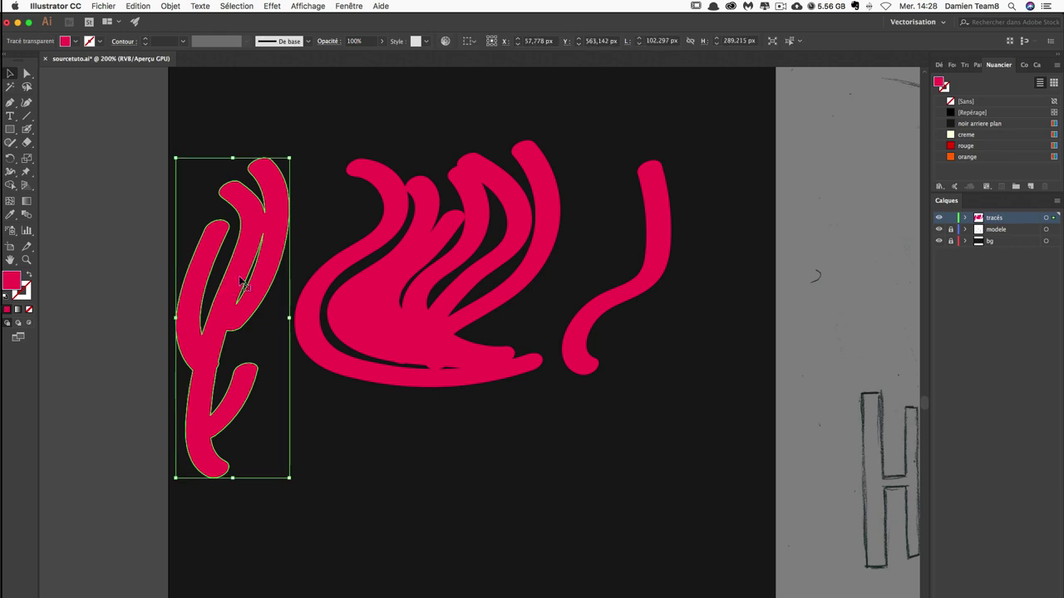
key("Delete")
left_click(441, 369)
key("Return")
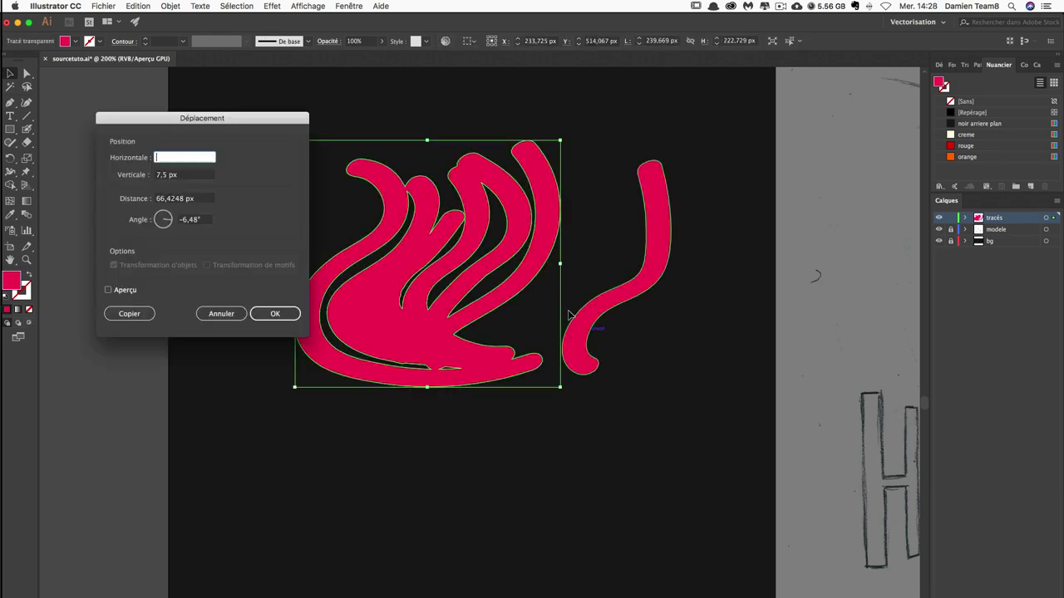
key("Escape")
key("Delete")
left_click(590, 319)
key("Delete")
Pan and zoom out to 150% to bring the skull nun sketch into view.
left_click_drag(558, 313, 166, 313)
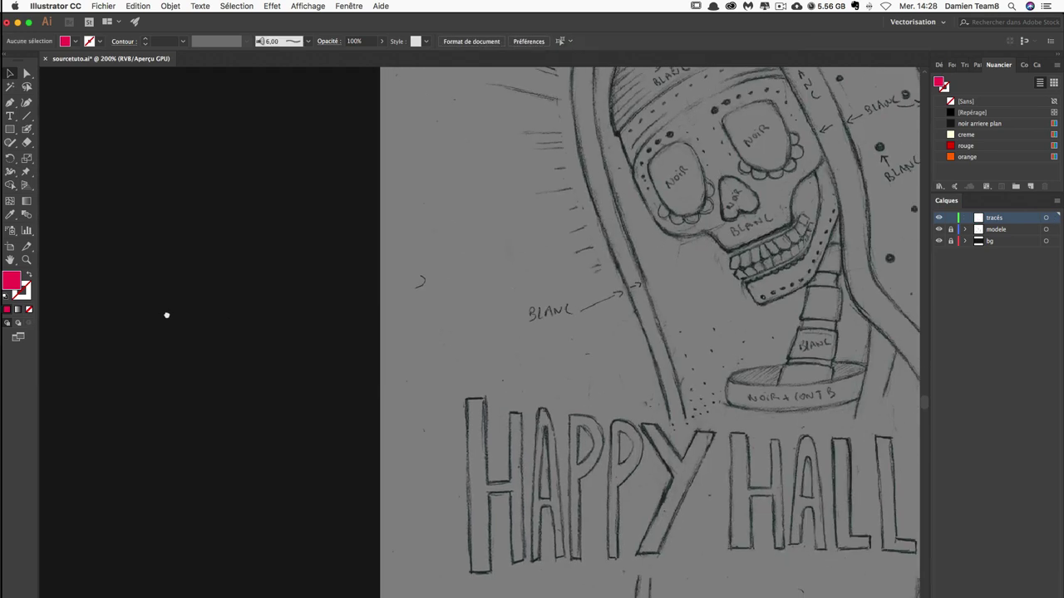
key("super+minus")
scroll(240, 335, "up", 3)
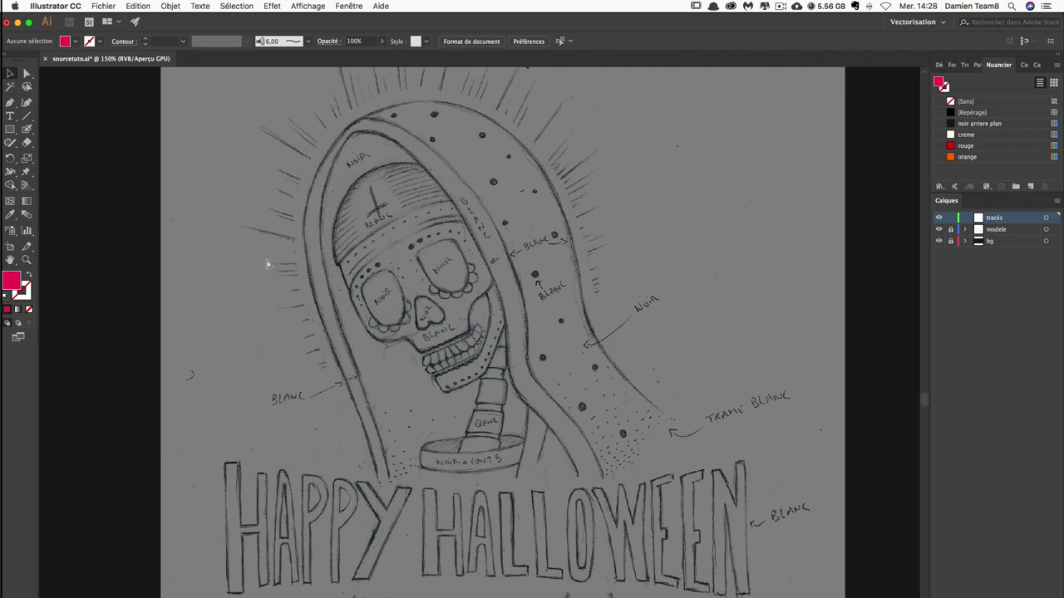
scroll(267, 264, "down", 3)
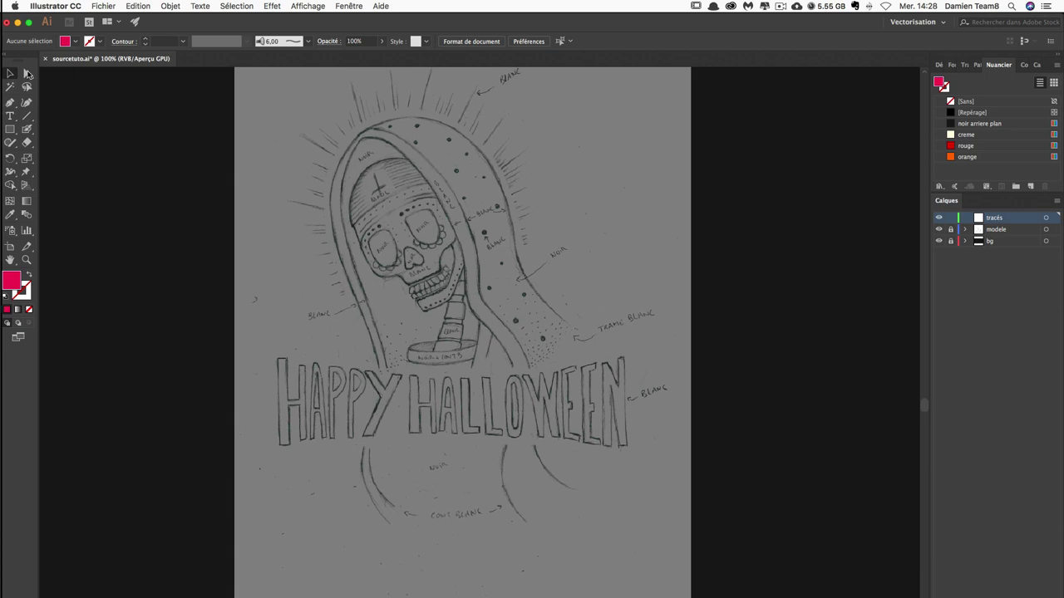
left_click(27, 130)
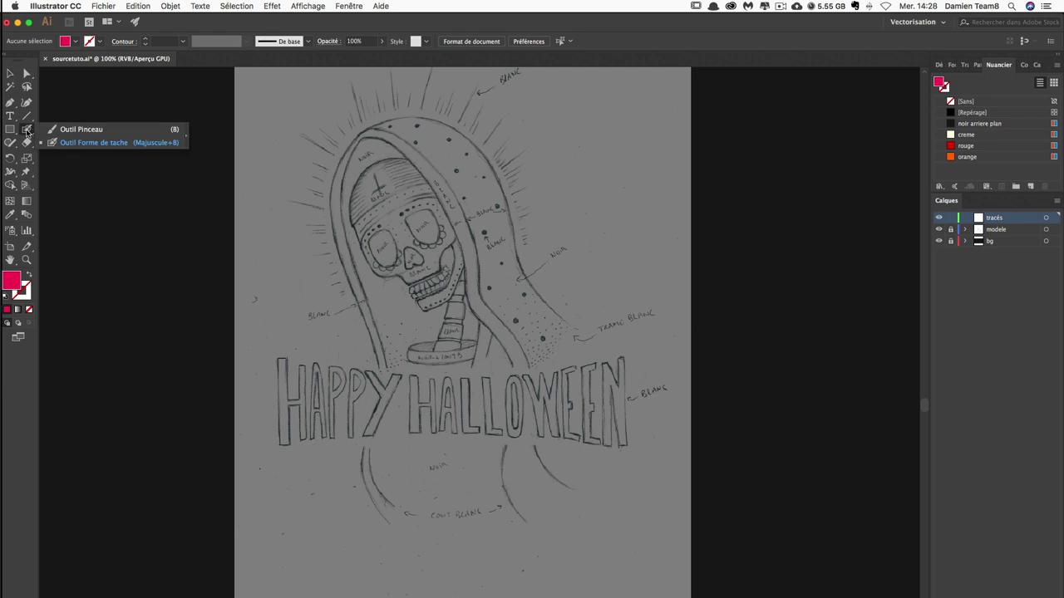
Choose the Blob Brush and review its options, unchecking Keep Selected then cancelling.
left_click(27, 130)
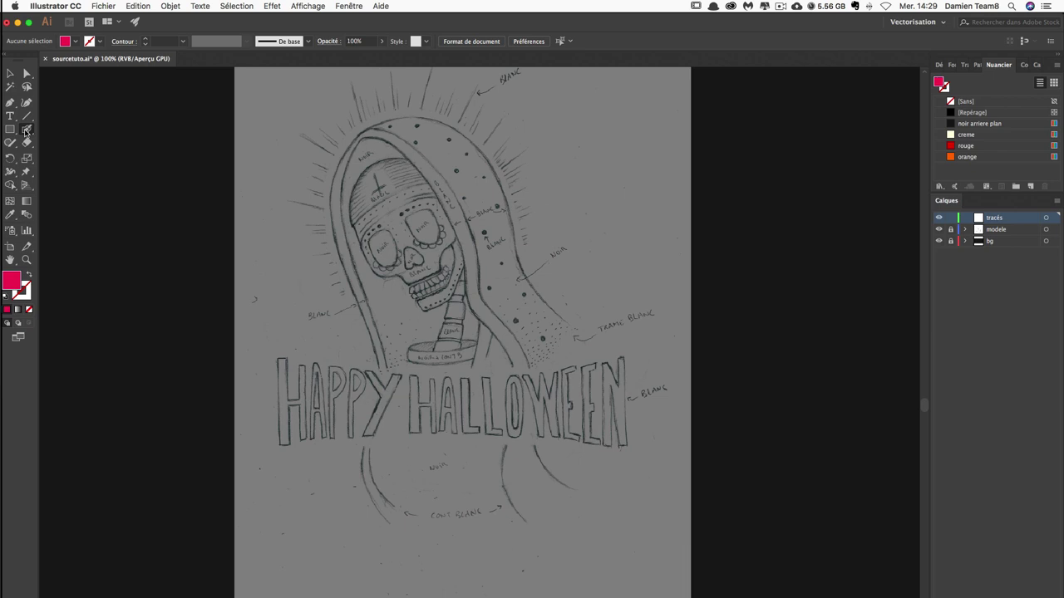
double_click(25, 131)
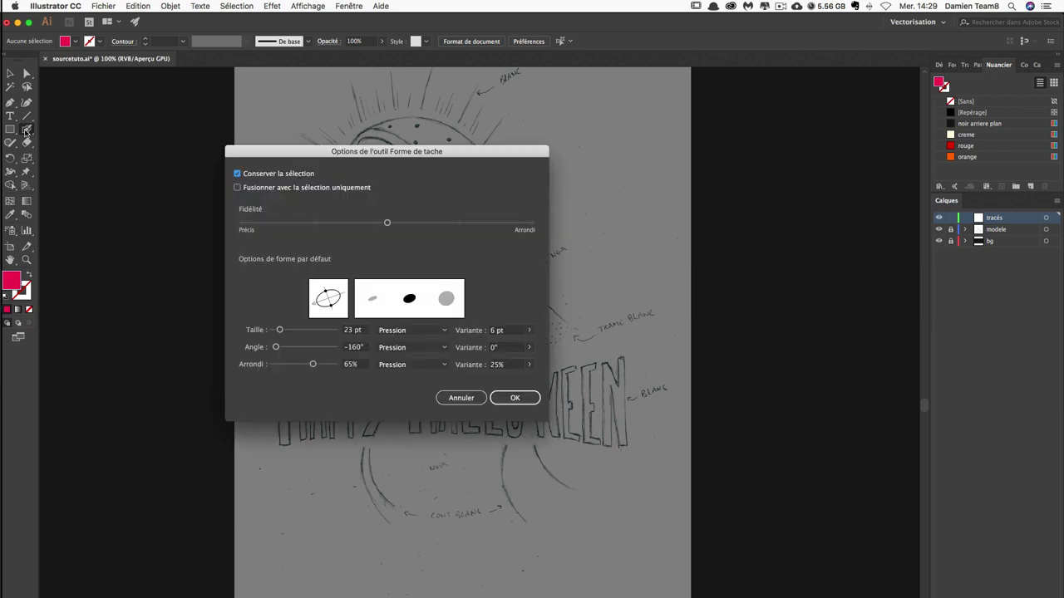
left_click(239, 173)
left_click(459, 398)
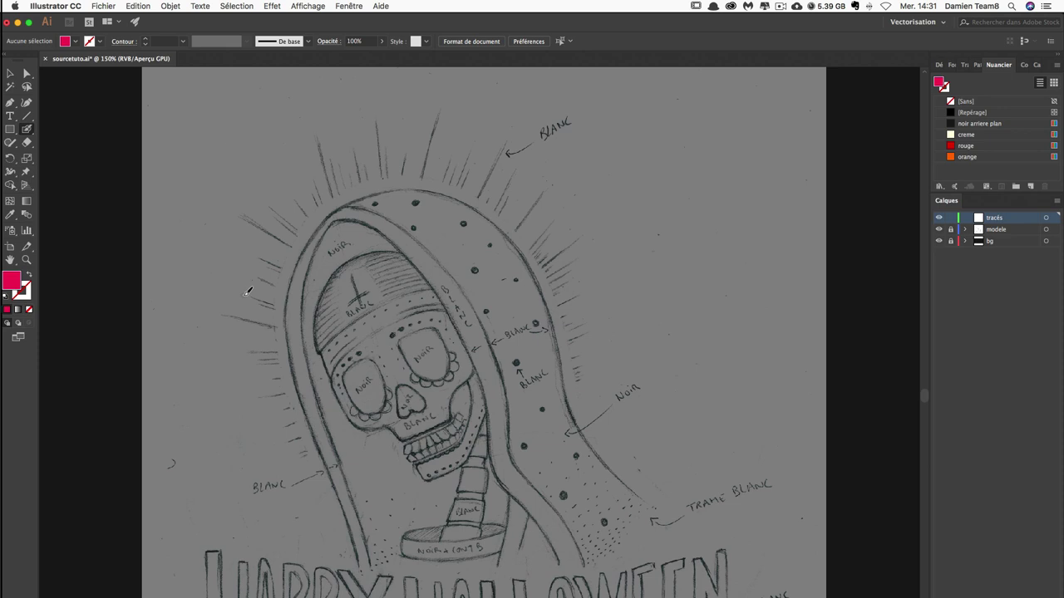
Set the 7 pt Blob Brush size to vary by Pressure with 0 pt variation.
key("Return")
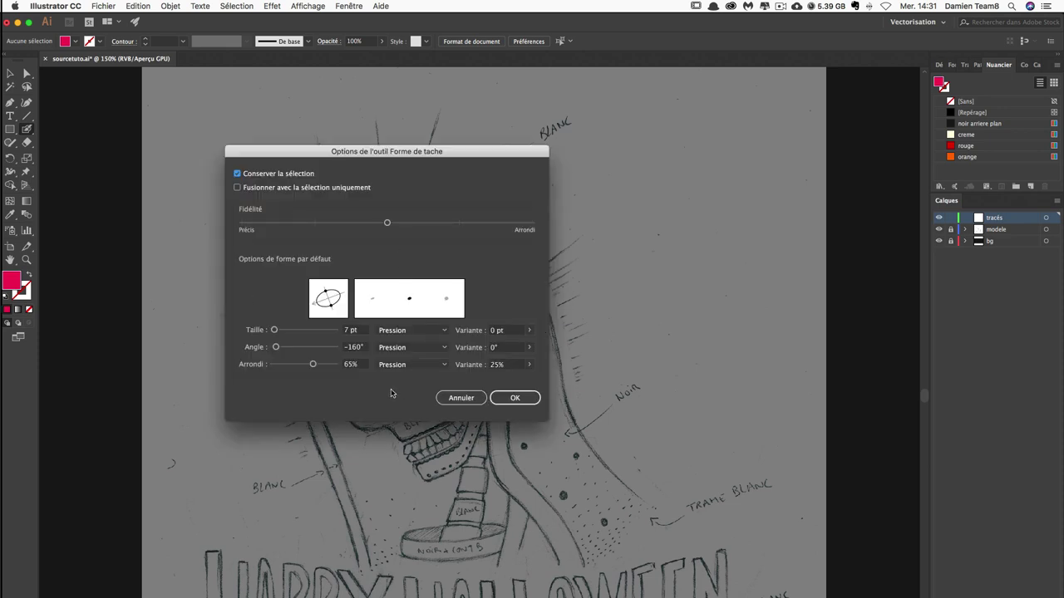
left_click(414, 333)
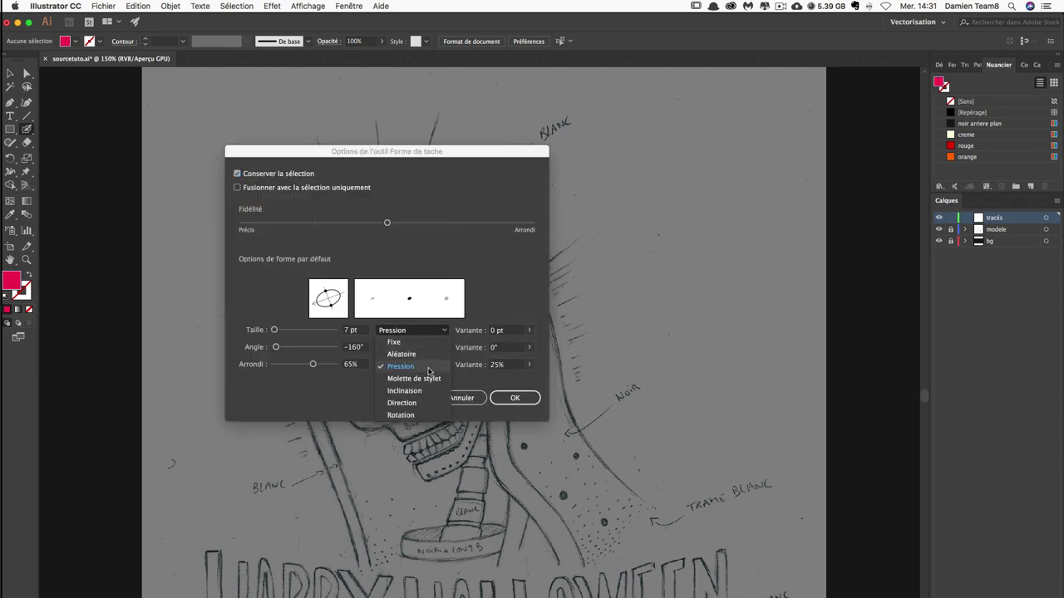
left_click(430, 366)
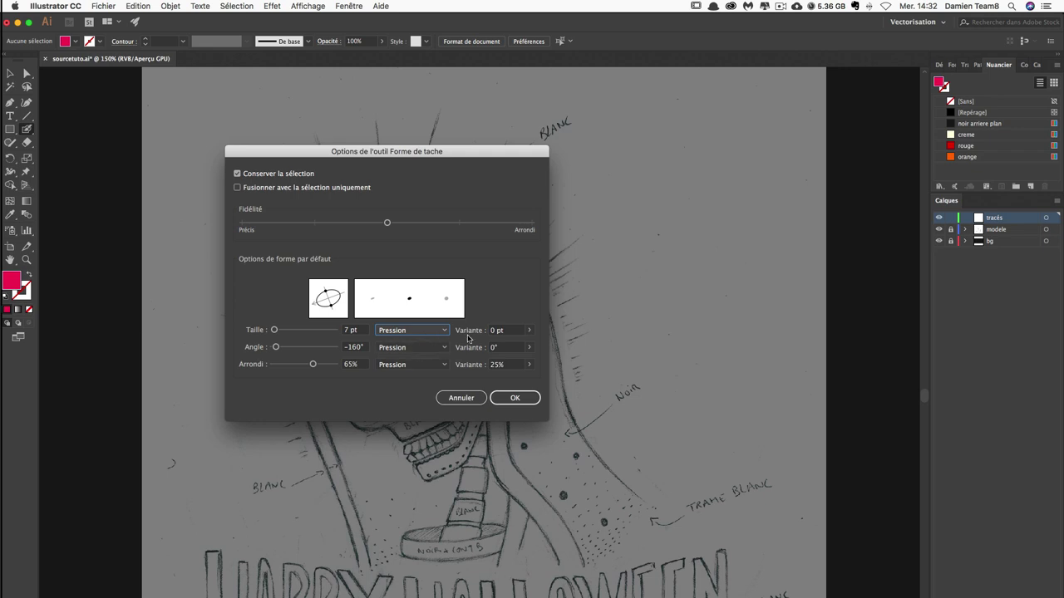
left_click_drag(525, 335, 556, 353)
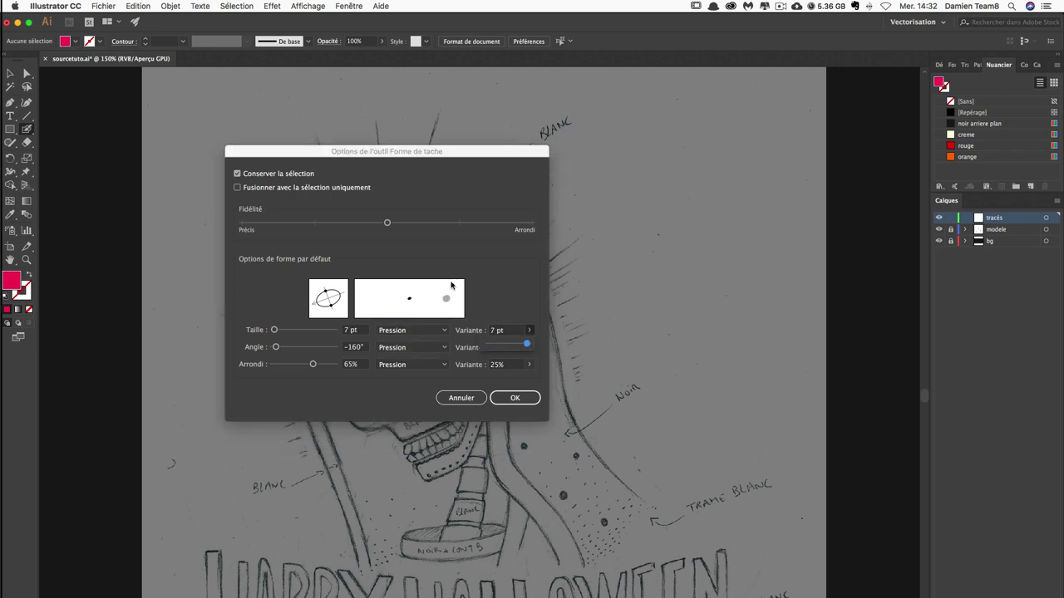
left_click_drag(511, 349, 499, 385)
left_click(514, 397)
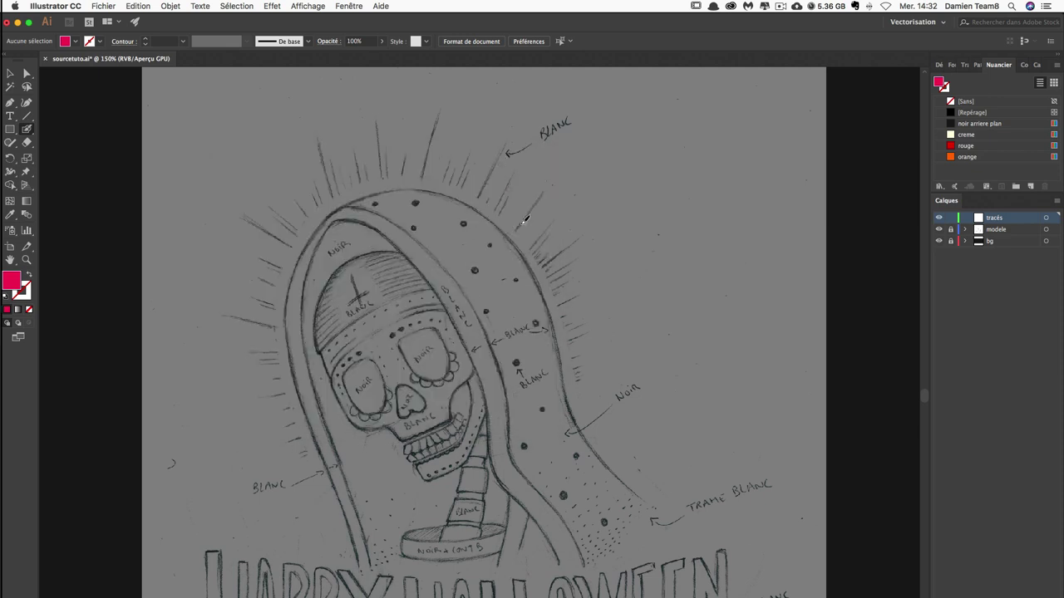
Paint and remove test pink ray strokes near the veil's top right, then reopen Blob Brush options.
left_click_drag(585, 148, 607, 307)
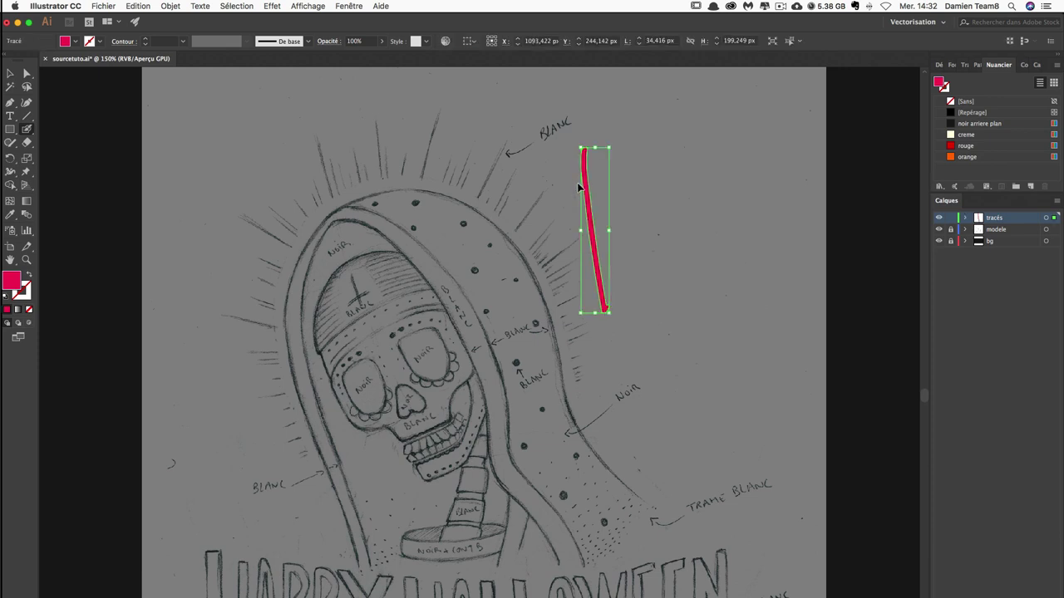
key("ctrl+z")
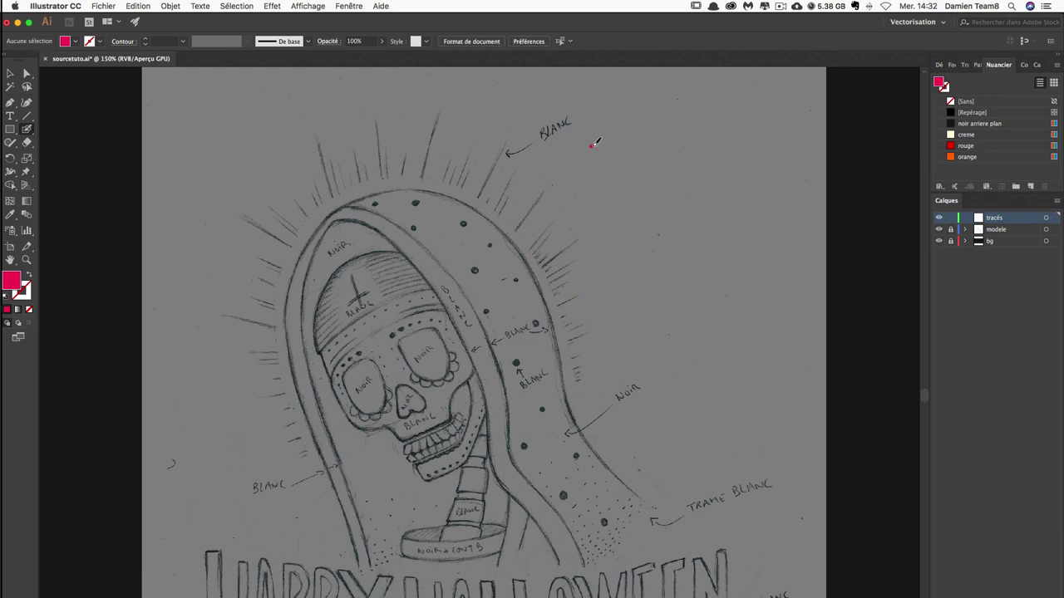
left_click_drag(592, 147, 609, 268)
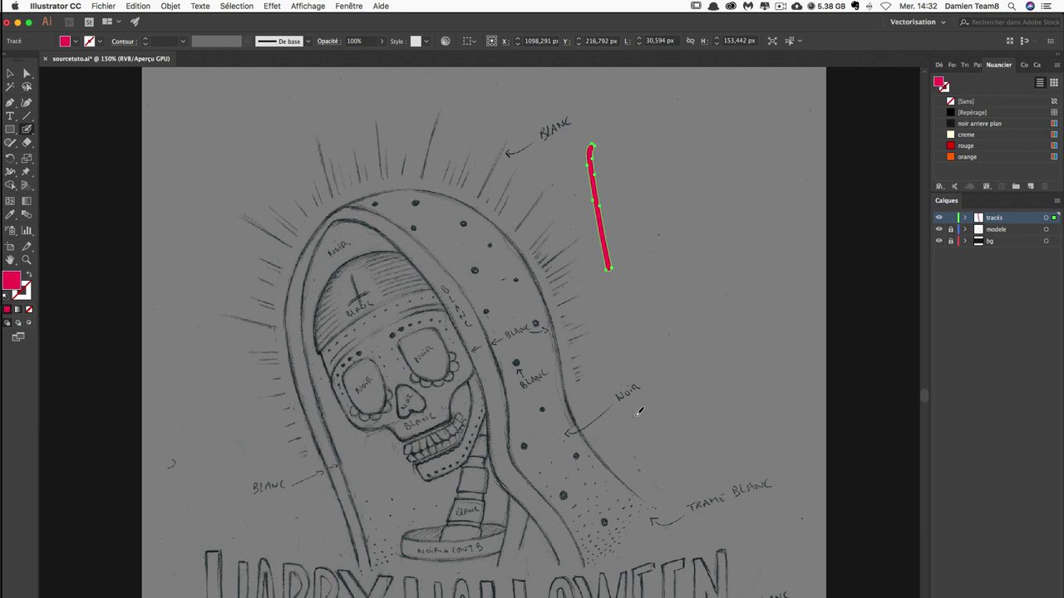
left_click(638, 189)
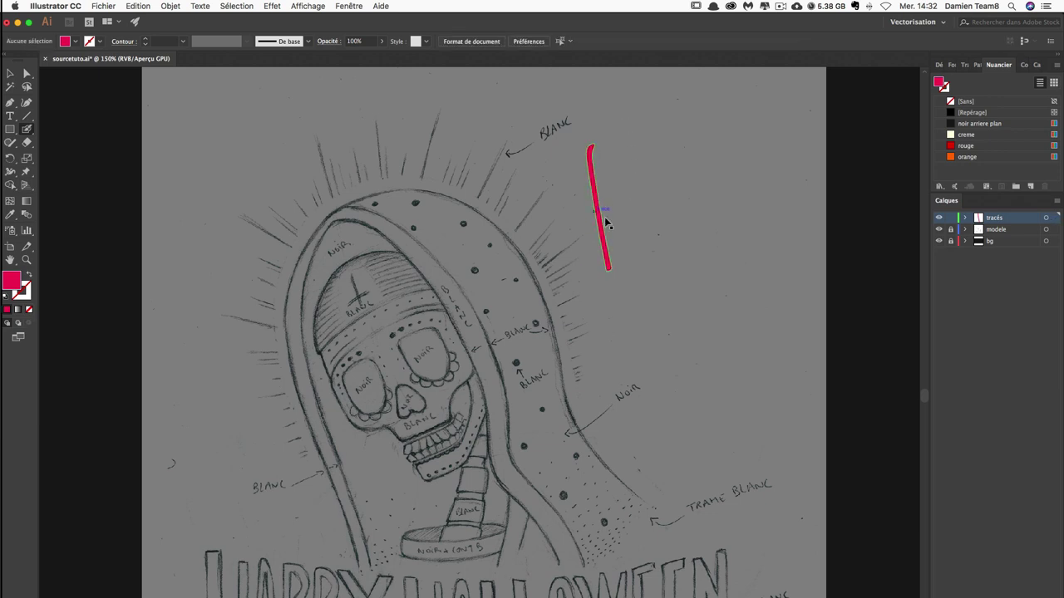
left_click(602, 219)
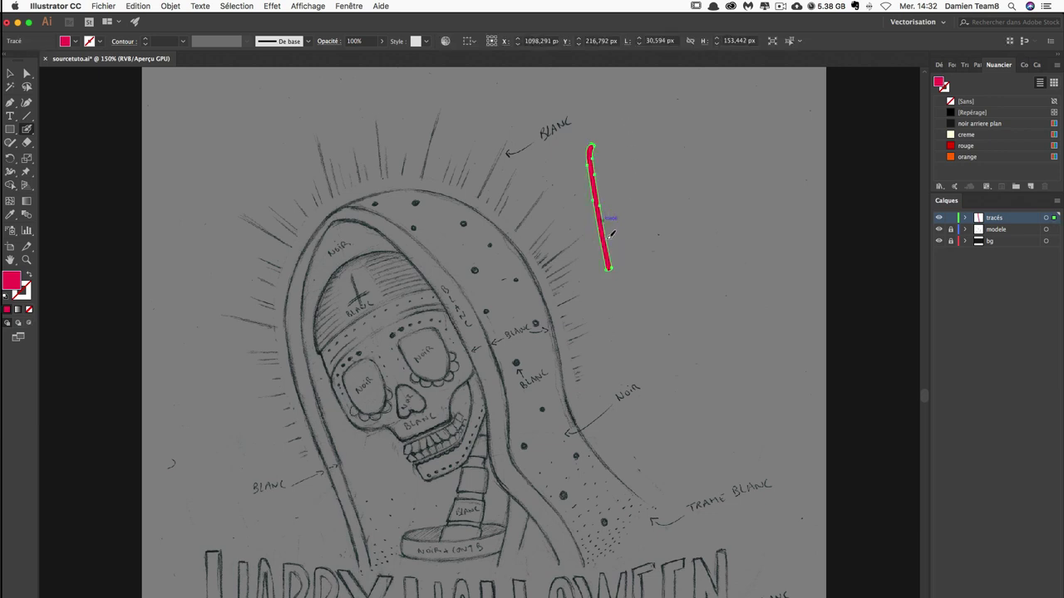
key("Delete")
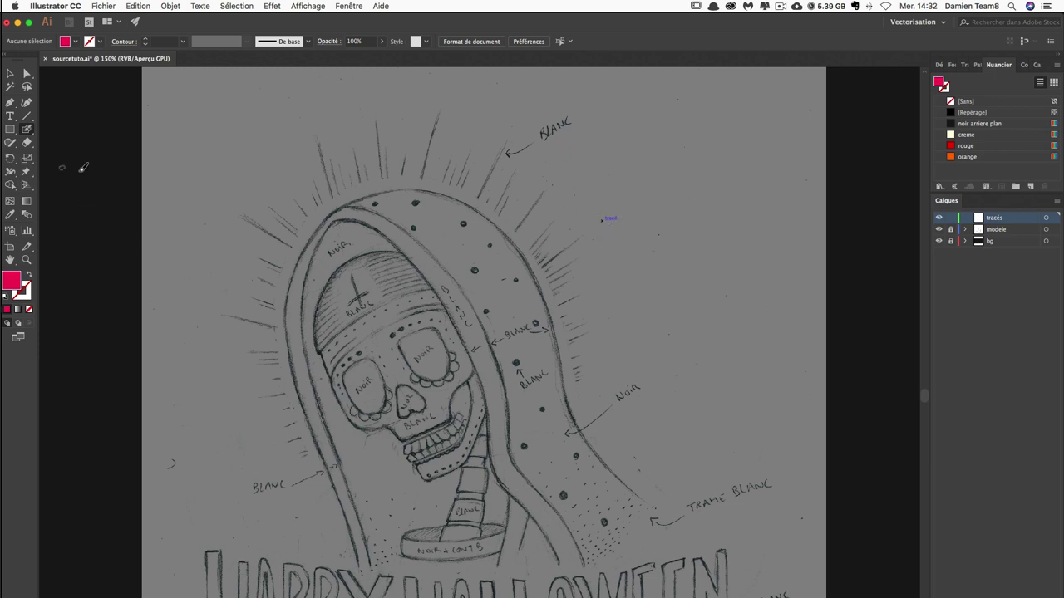
key("Return")
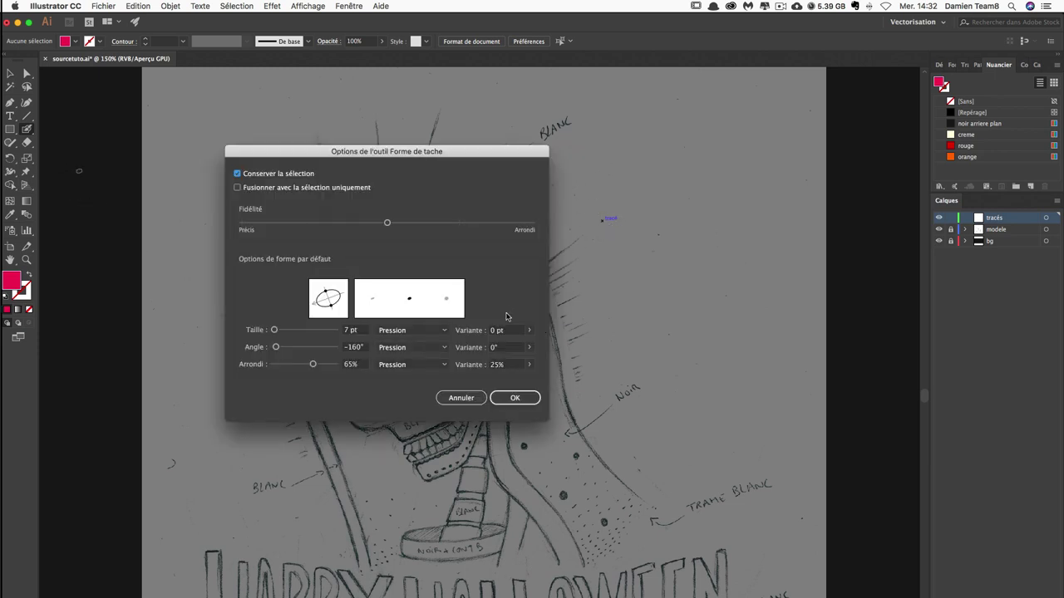
Raise the pressure size variation, then paint and delete a test stroke beside the halo.
left_click(529, 348)
left_click_drag(493, 348, 529, 348)
left_click(515, 398)
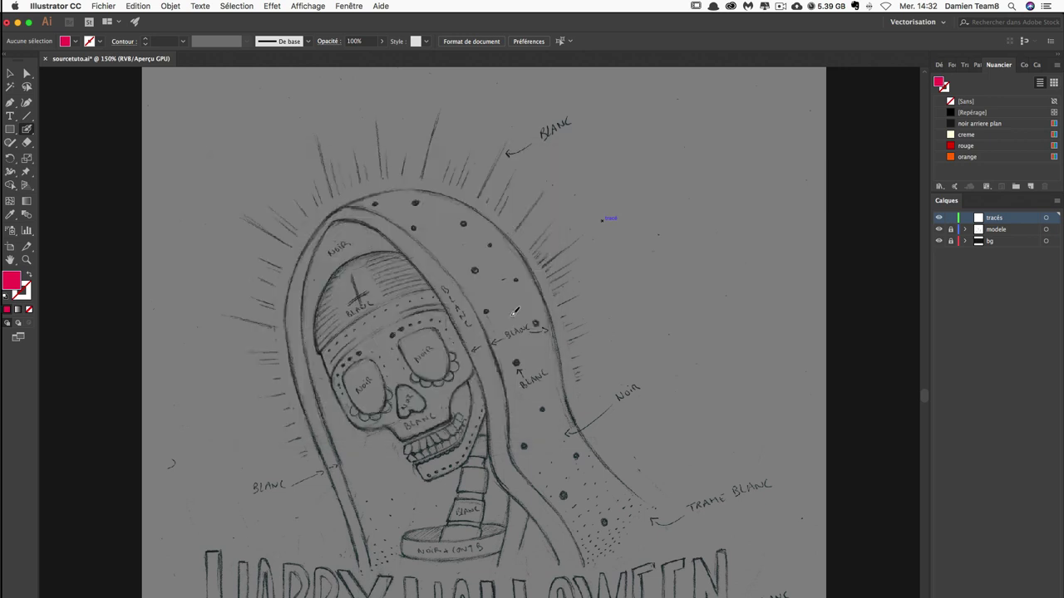
left_click_drag(631, 118, 638, 197)
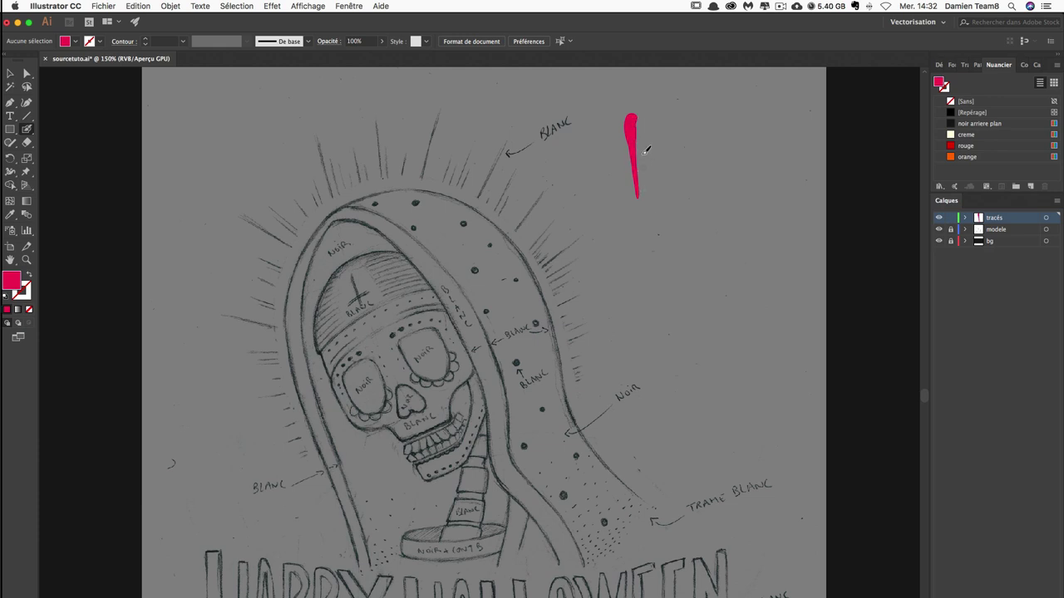
left_click(633, 145)
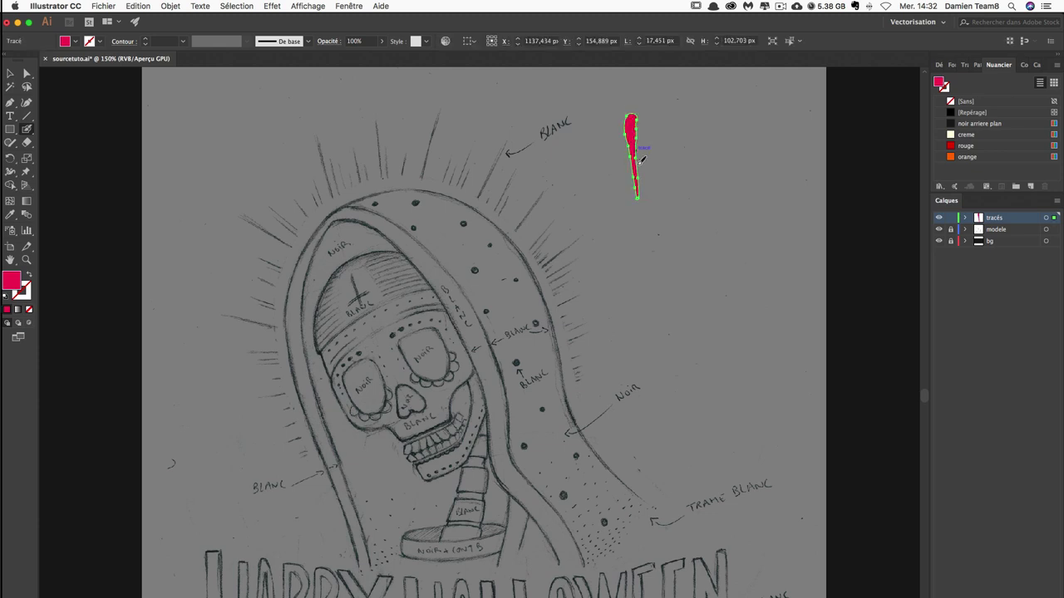
key("Delete")
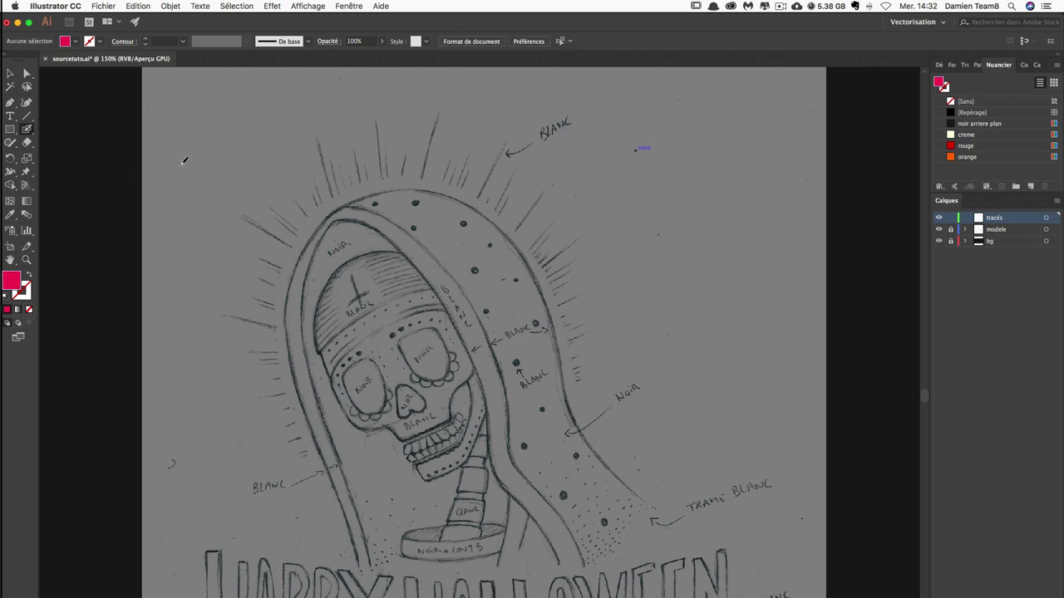
Set the Blob Brush size to 5 pt.
key("Return")
key("Tab")
type("5")
key("Return")
Paint two pink rays over the halo's upper left, tracing the sketched lines.
left_click_drag(319, 143, 334, 198)
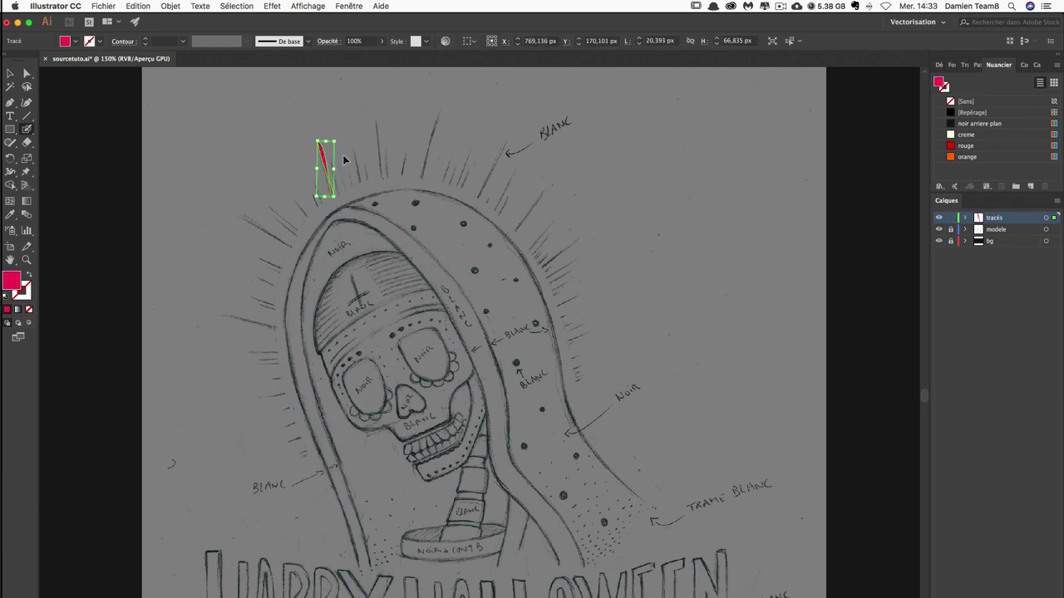
left_click(360, 152, "ctrl")
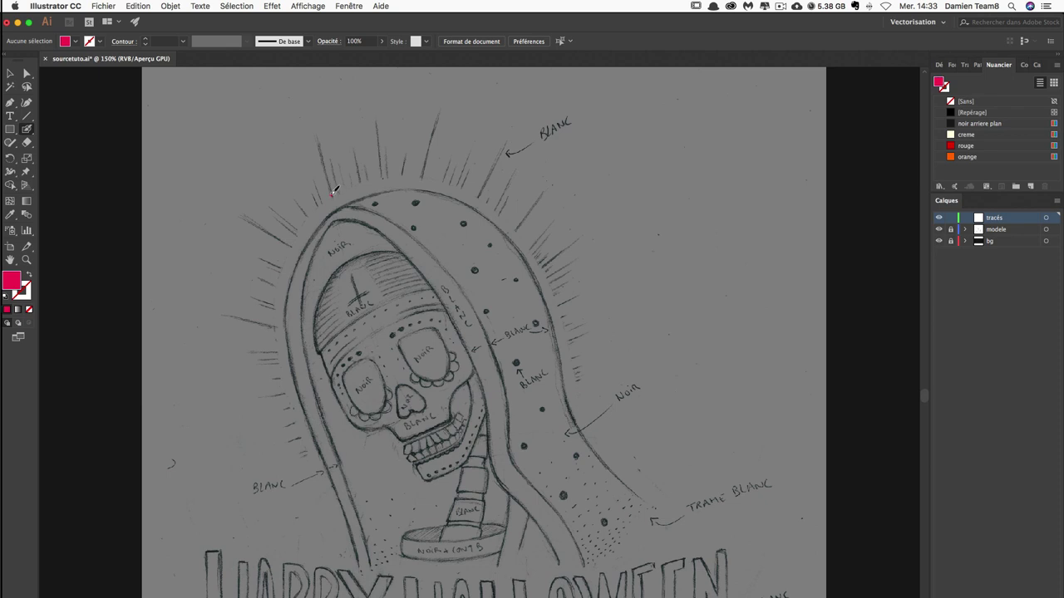
left_click_drag(330, 171, 321, 147)
left_click(322, 116, "ctrl")
left_click_drag(383, 162, 378, 128)
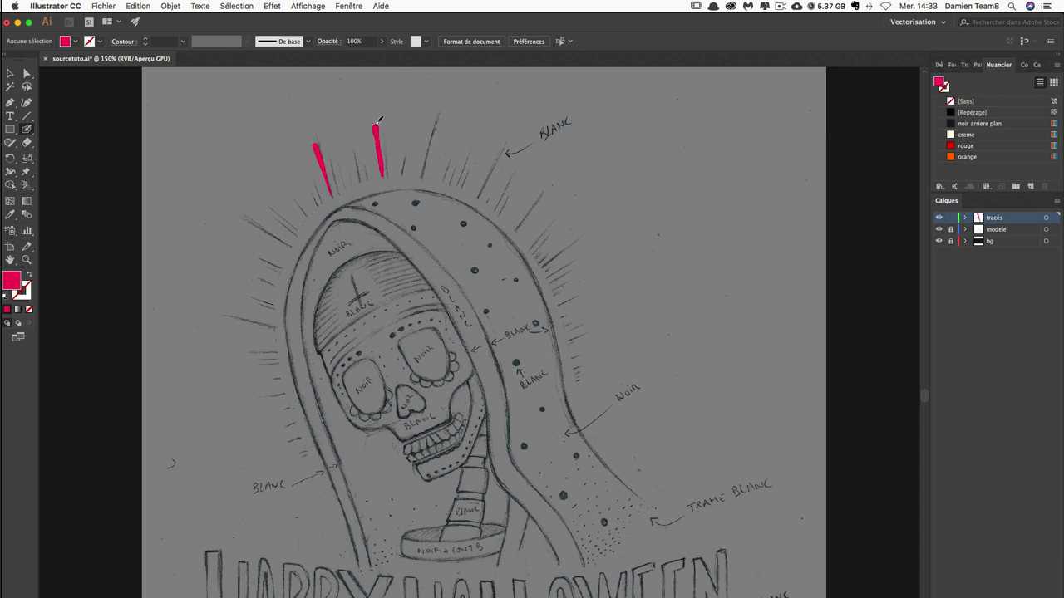
key("ctrl+z")
left_click_drag(385, 162, 379, 122)
Paint a third pink ray over the halo beside the other two.
double_click(27, 130)
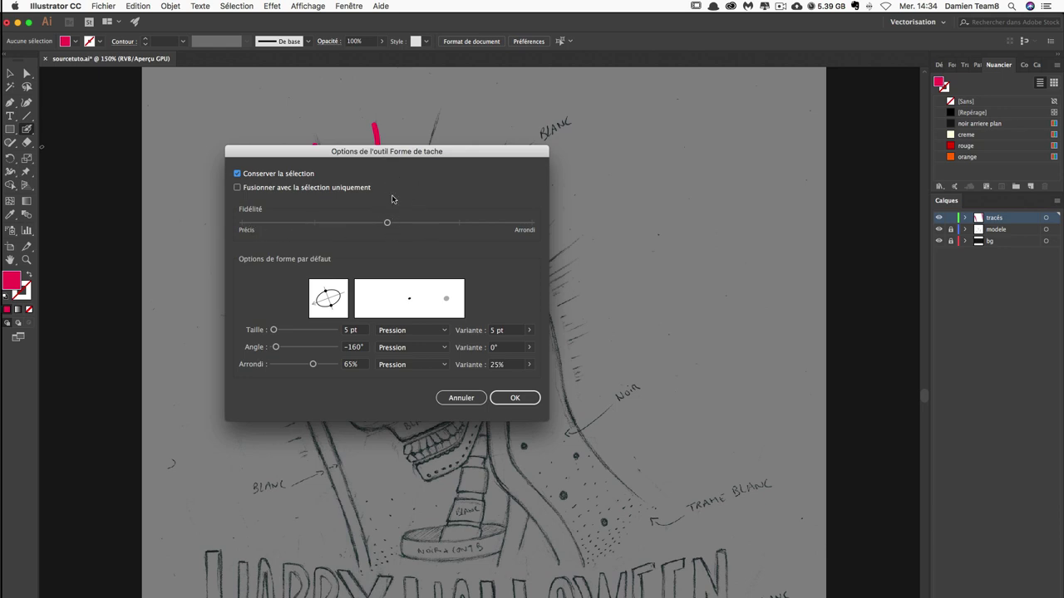
key("Return")
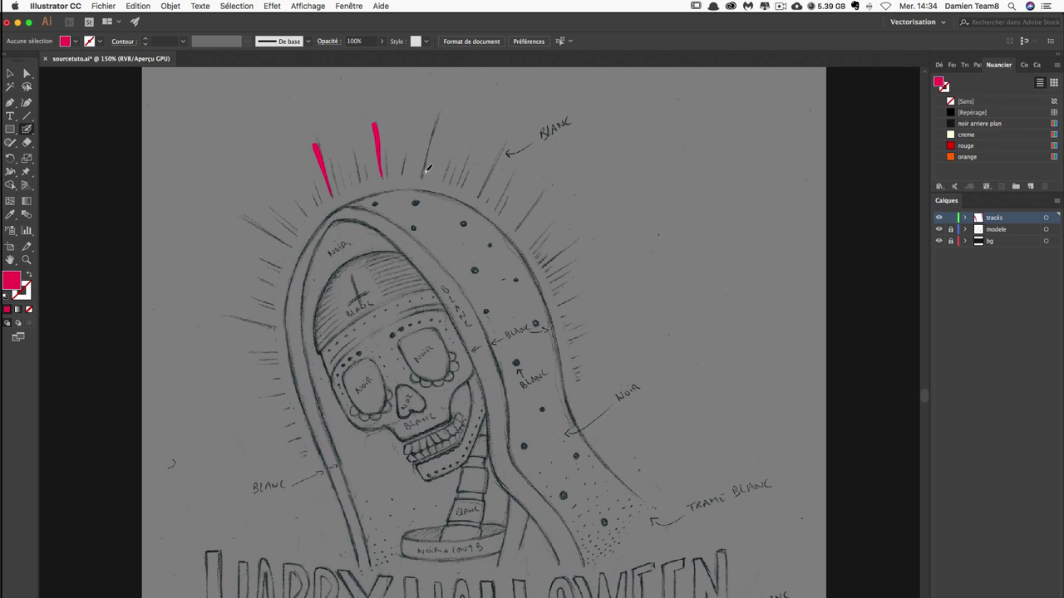
left_click_drag(432, 153, 439, 114)
left_click(474, 103, "super")
left_click_drag(433, 123, 435, 121)
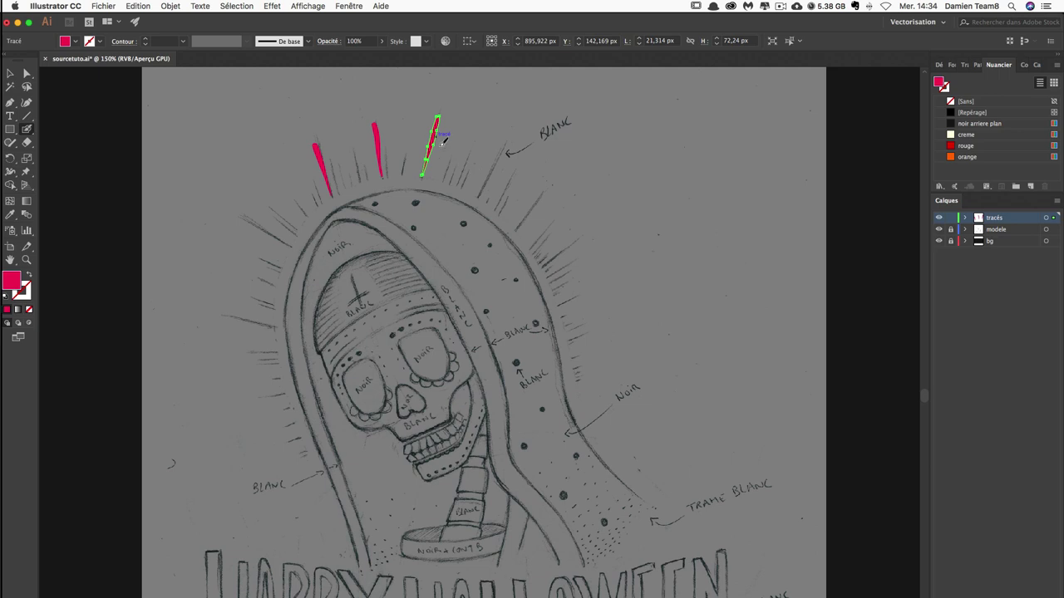
left_click_drag(434, 163, 436, 167)
Stretch the third ray taller and tilt it slightly to follow the sketch.
left_click(465, 148, "ctrl")
left_click(435, 148, "ctrl")
left_click_drag(438, 94, 459, 112)
key("ctrl")
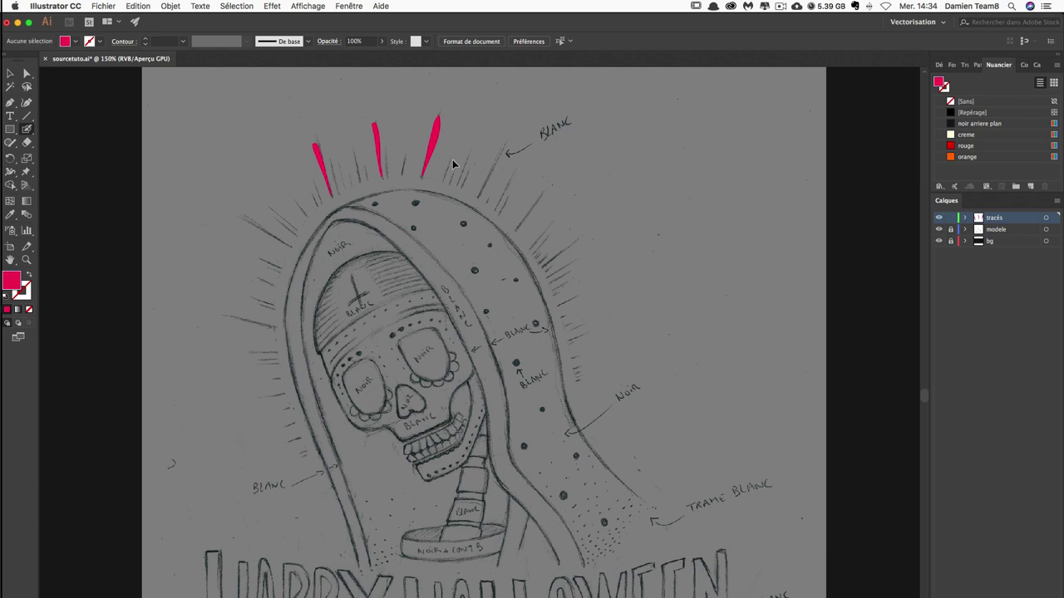
key("ctrl+z")
left_click(457, 150, "ctrl")
left_click(434, 143, "ctrl")
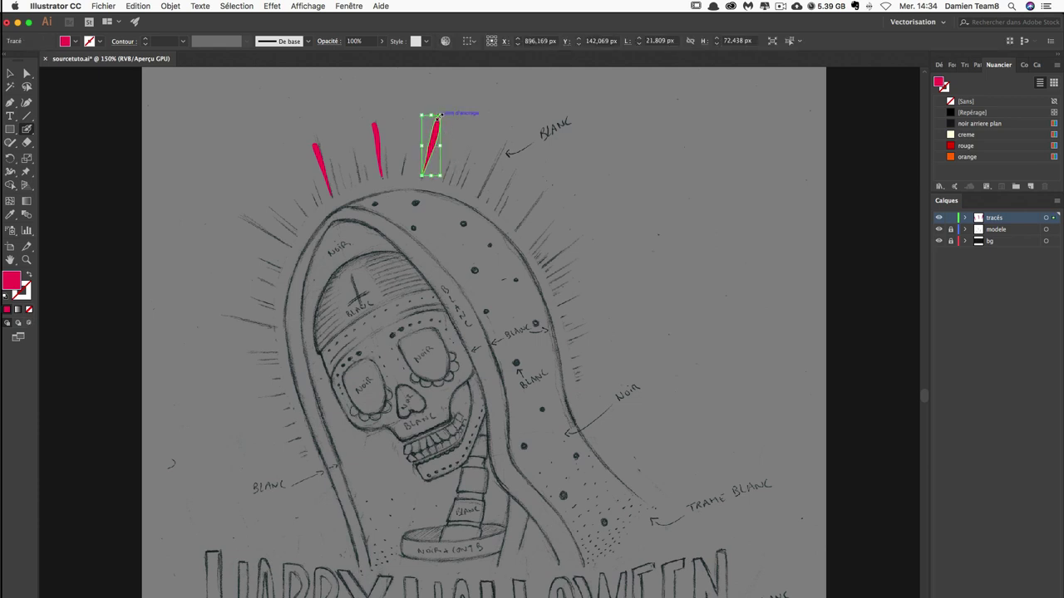
left_click_drag(438, 112, 449, 100)
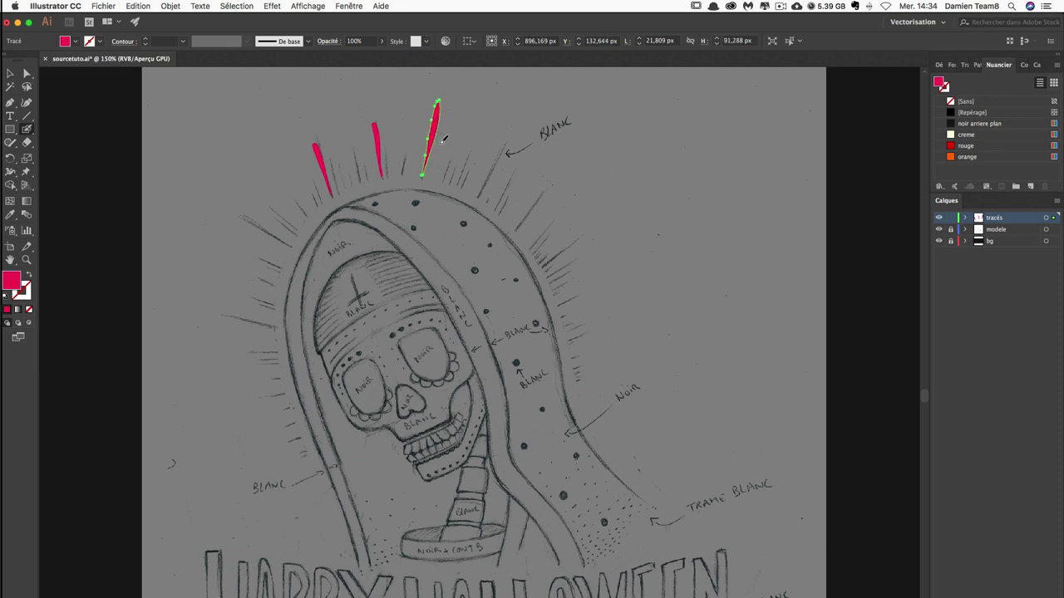
left_click_drag(439, 139, 436, 138)
left_click_drag(442, 178, 445, 179)
left_click(455, 125)
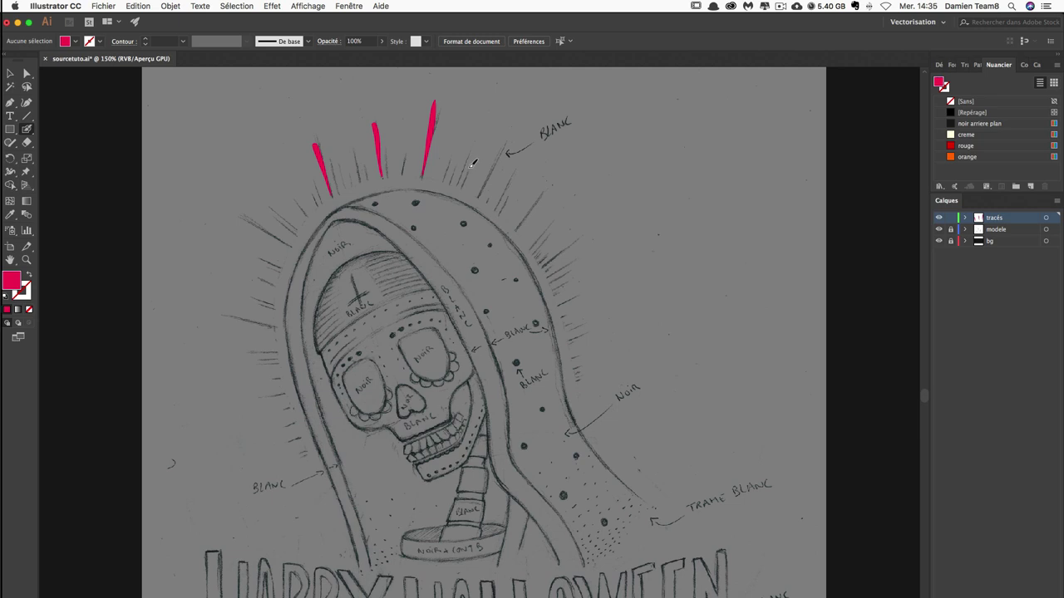
Delete the three pink rays and recolour all halo rays on the tracés layer cream.
key("super+a")
key("Delete")
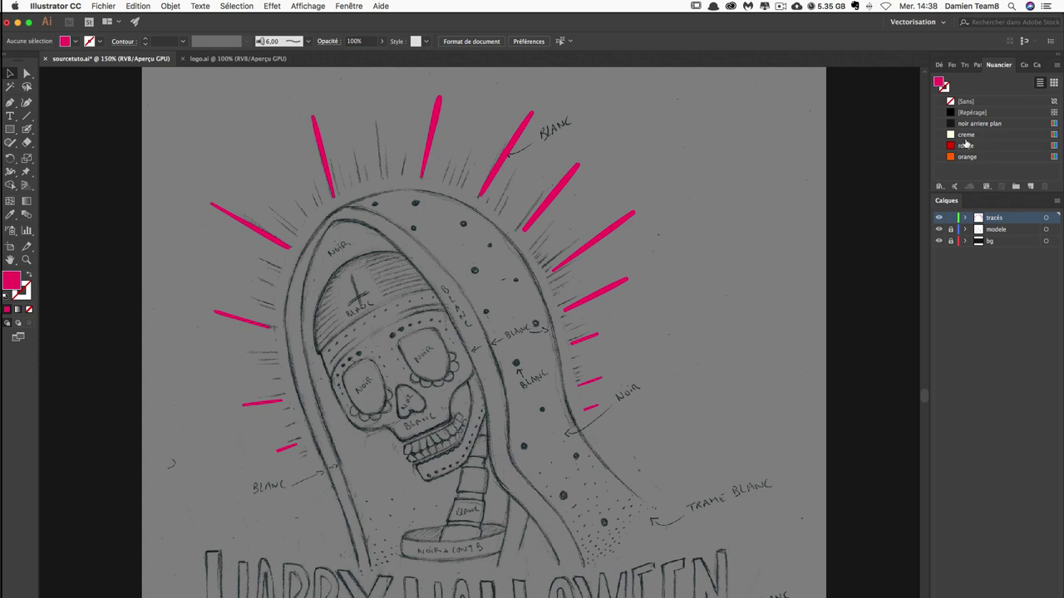
left_click(1047, 218)
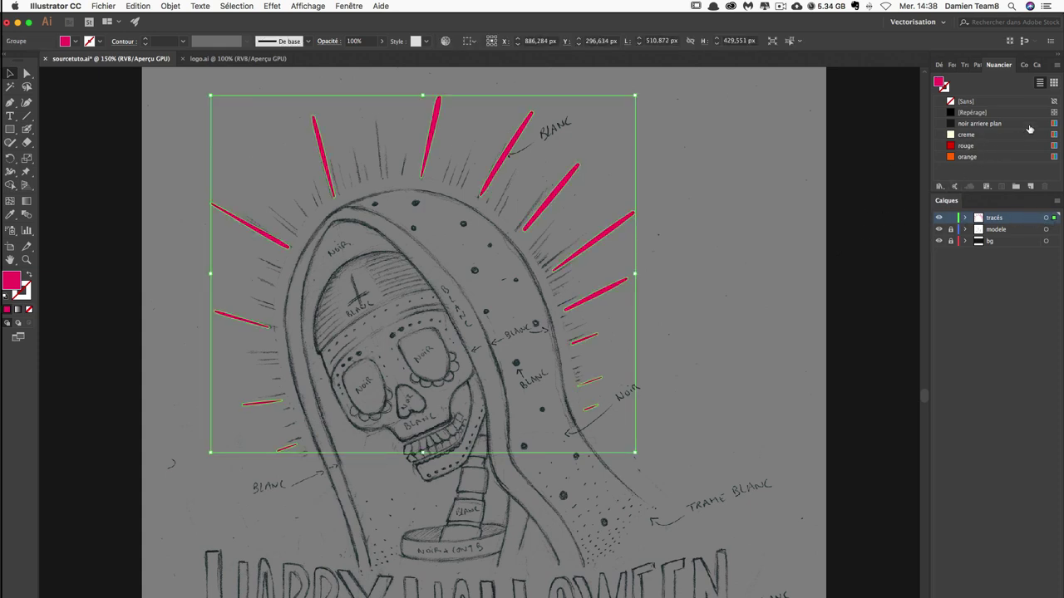
left_click(953, 135)
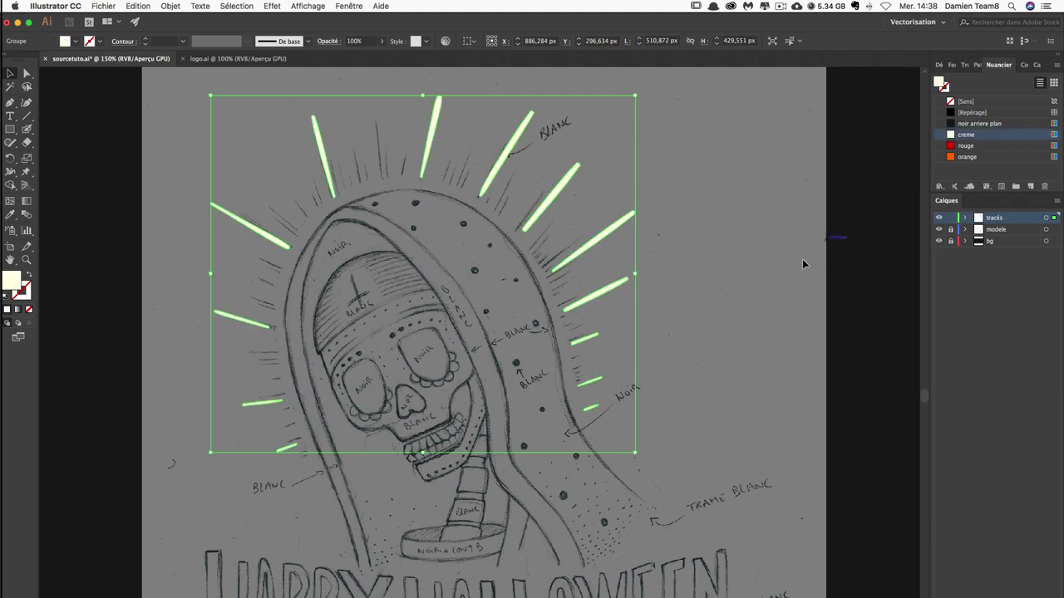
Deselect the rays and switch to the Blob Brush painting in the rouge swatch.
left_click(748, 262)
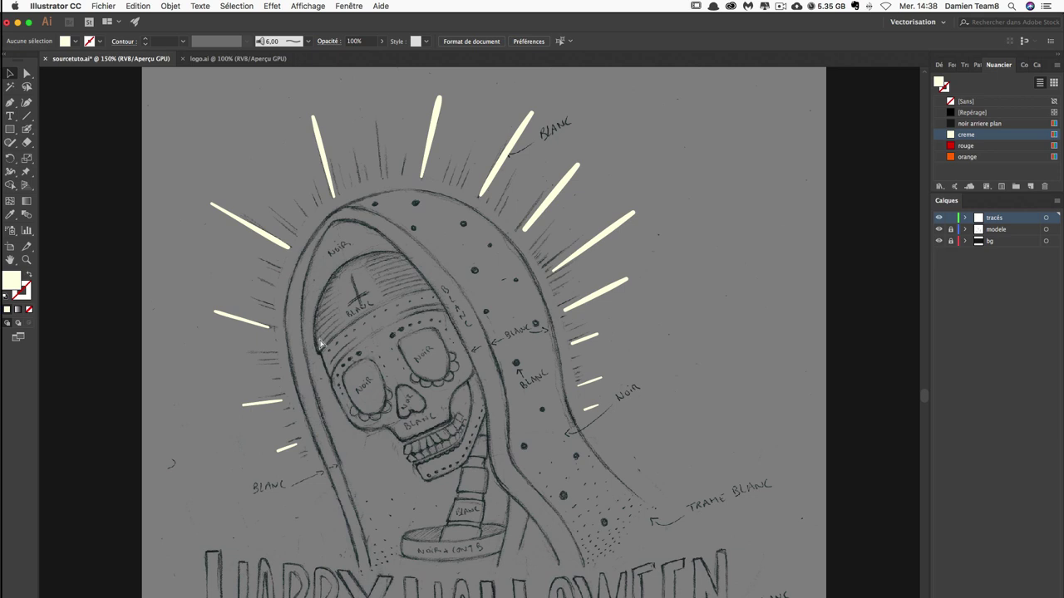
key("b")
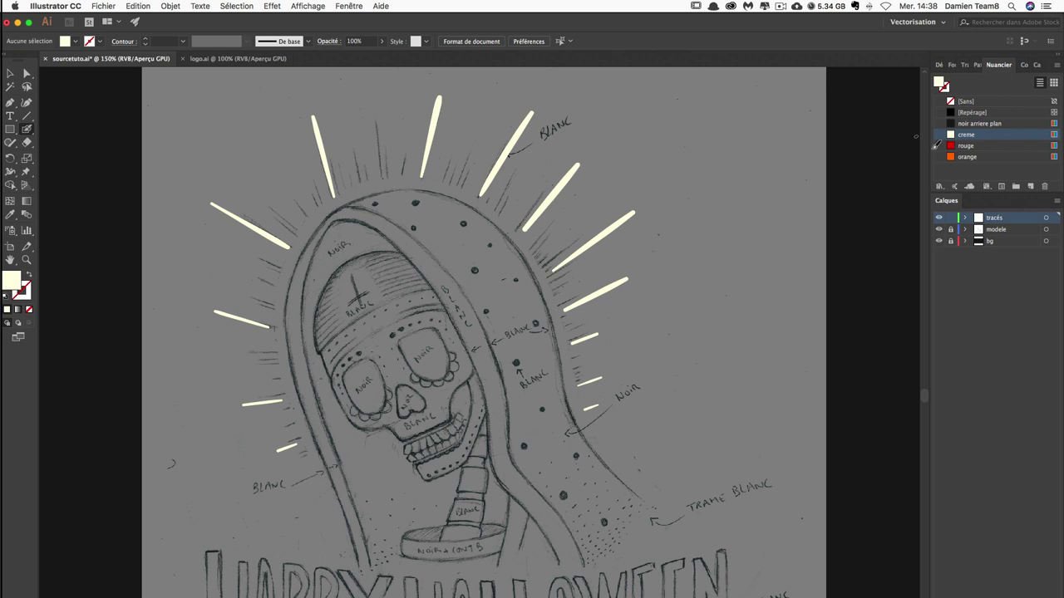
left_click(966, 147)
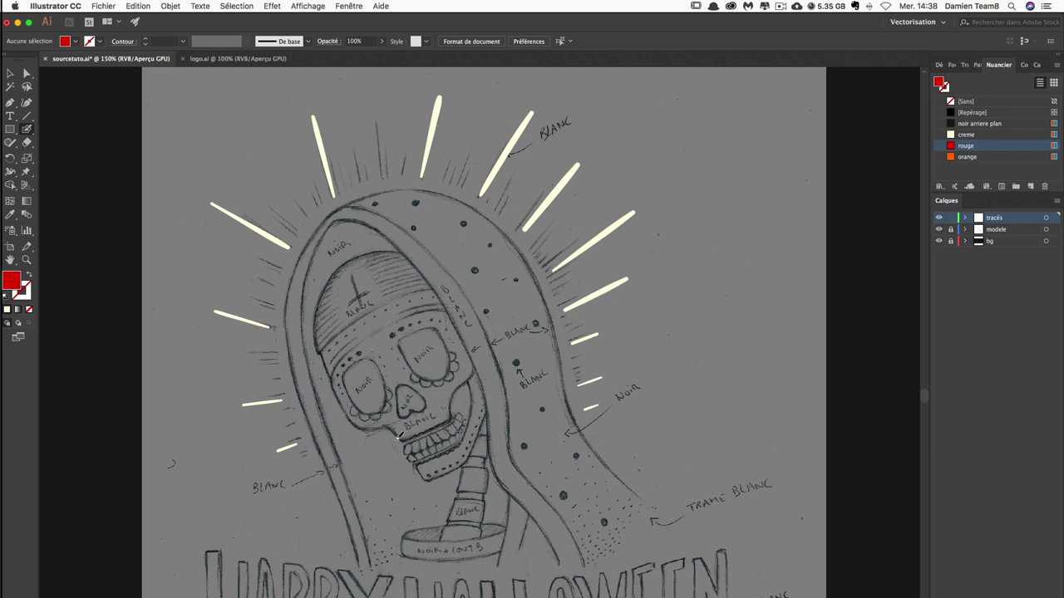
Paint a thick red stroke along the left hood outline, filling out its edge and bottom.
key("super+plus")
scroll(301, 268, "down", 2)
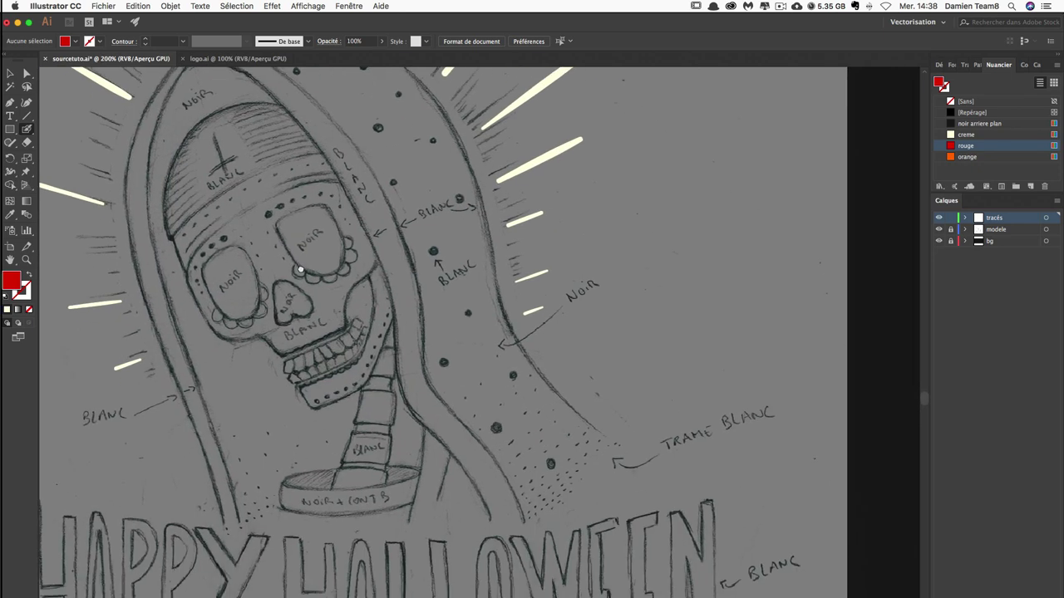
scroll(301, 269, "left", 2)
scroll(300, 269, "down", 1)
mouse_move(268, 494)
left_mouse_down()
mouse_move(179, 210)
mouse_move(176, 132)
left_mouse_up()
scroll(322, 244, "up", 1)
scroll(321, 244, "left", 1)
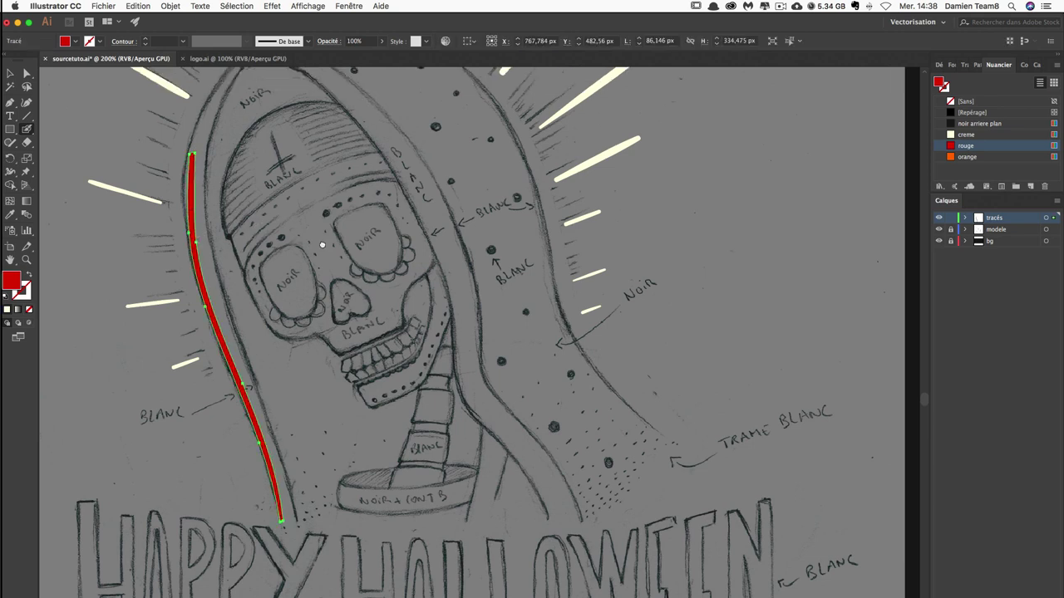
scroll(322, 244, "up", 2)
scroll(322, 244, "left", 1)
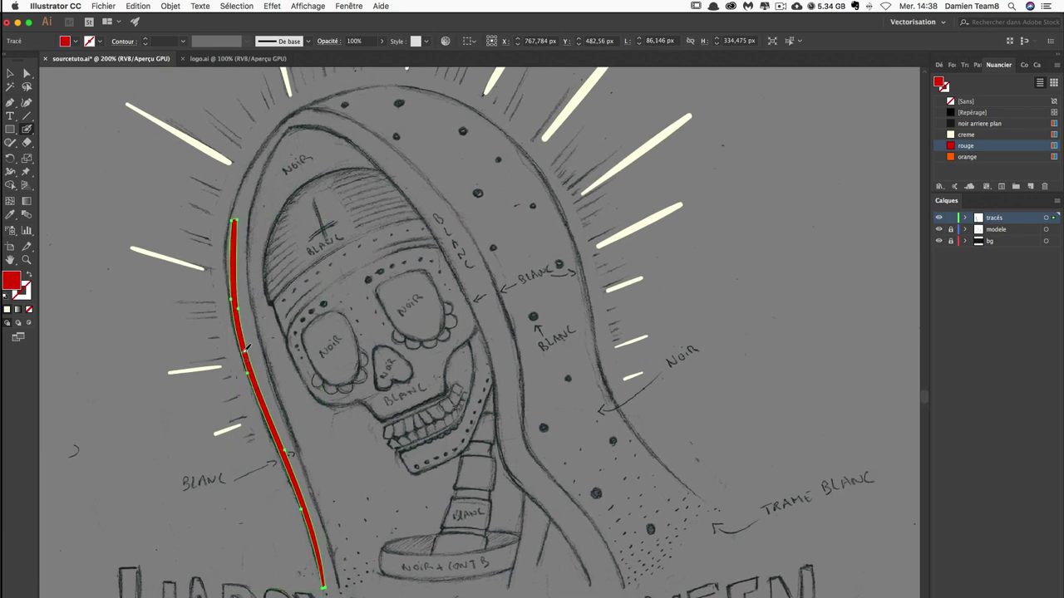
mouse_move(266, 395)
left_mouse_down()
mouse_move(243, 337)
mouse_move(233, 245)
mouse_move(259, 153)
left_mouse_up()
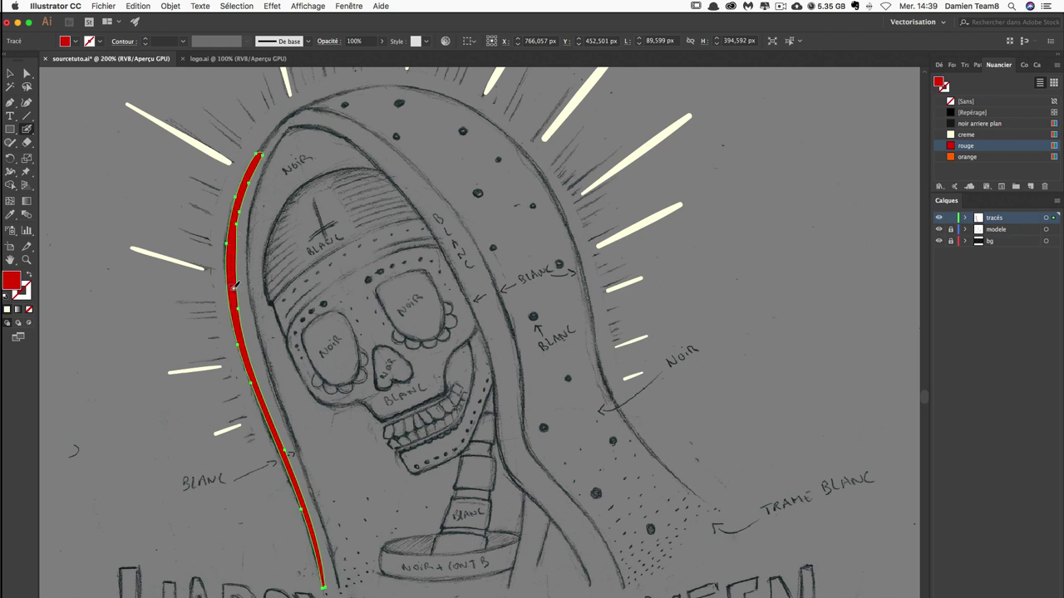
mouse_move(233, 276)
left_mouse_down()
mouse_move(251, 172)
mouse_move(302, 109)
left_mouse_up()
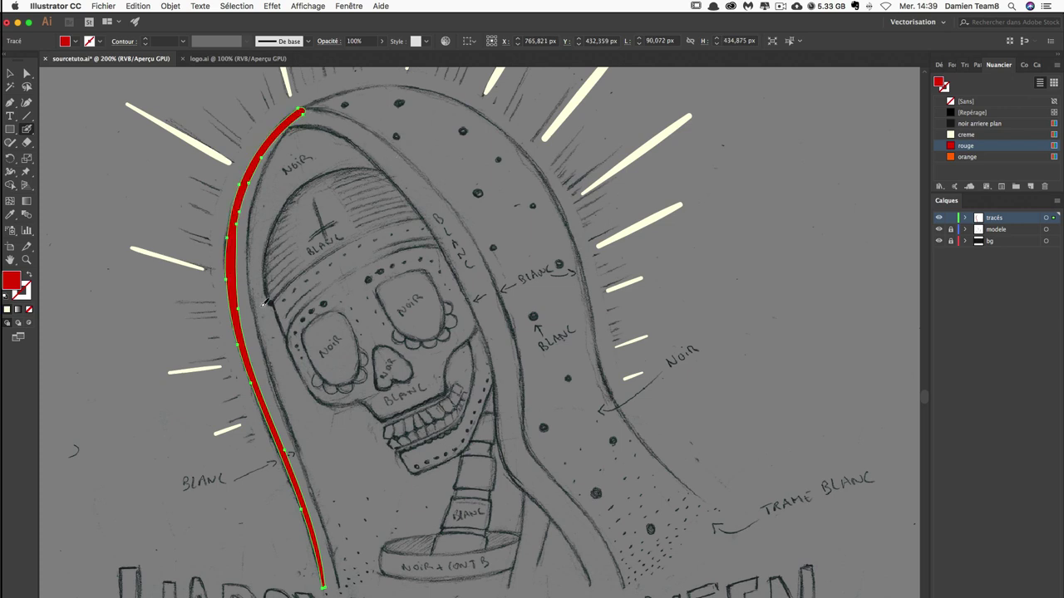
left_click_drag(318, 462, 281, 396)
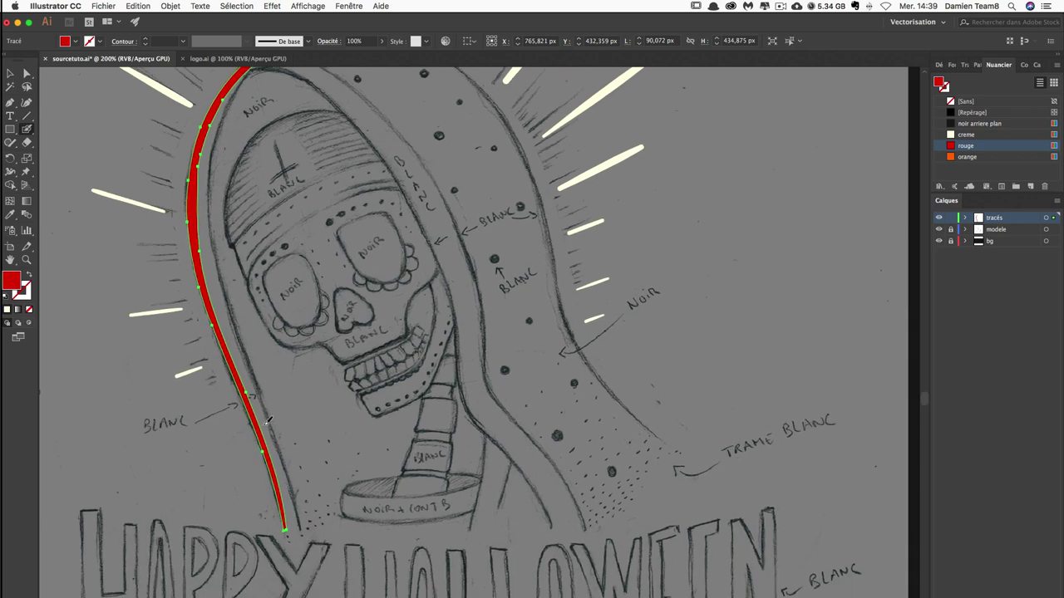
mouse_move(288, 529)
left_mouse_down()
mouse_move(286, 494)
mouse_move(299, 525)
left_mouse_up()
Add a second red stroke up the inner hood outline, redoing misplaced attempts.
mouse_move(292, 499)
left_mouse_down()
mouse_move(216, 238)
mouse_move(221, 149)
mouse_move(253, 79)
left_mouse_up()
key("super+z")
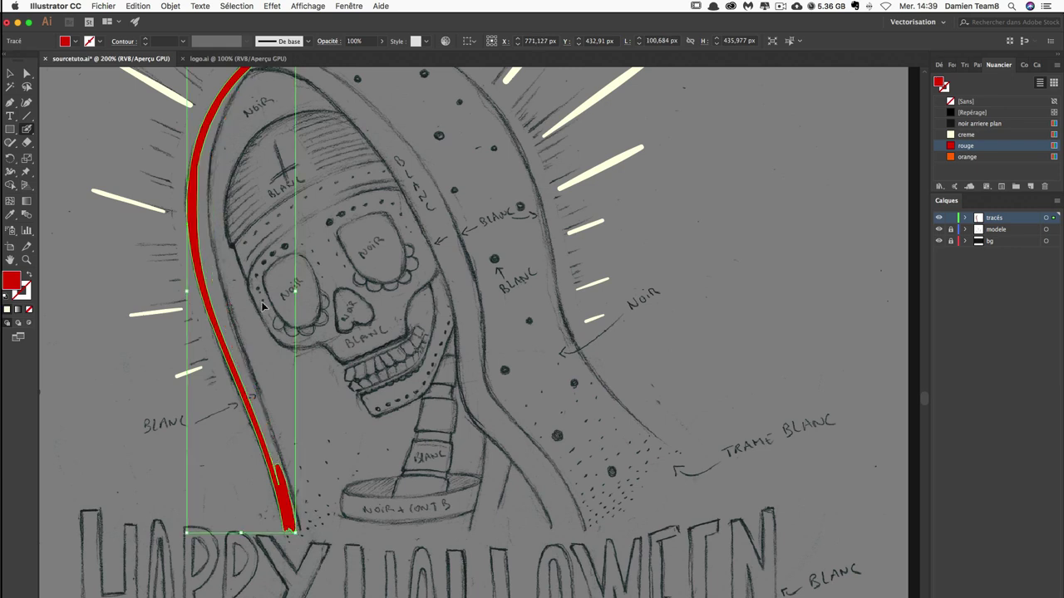
left_click_drag(285, 487, 270, 427)
key("super+z")
mouse_move(294, 522)
left_mouse_down()
mouse_move(217, 258)
mouse_move(216, 133)
mouse_move(238, 82)
left_mouse_up()
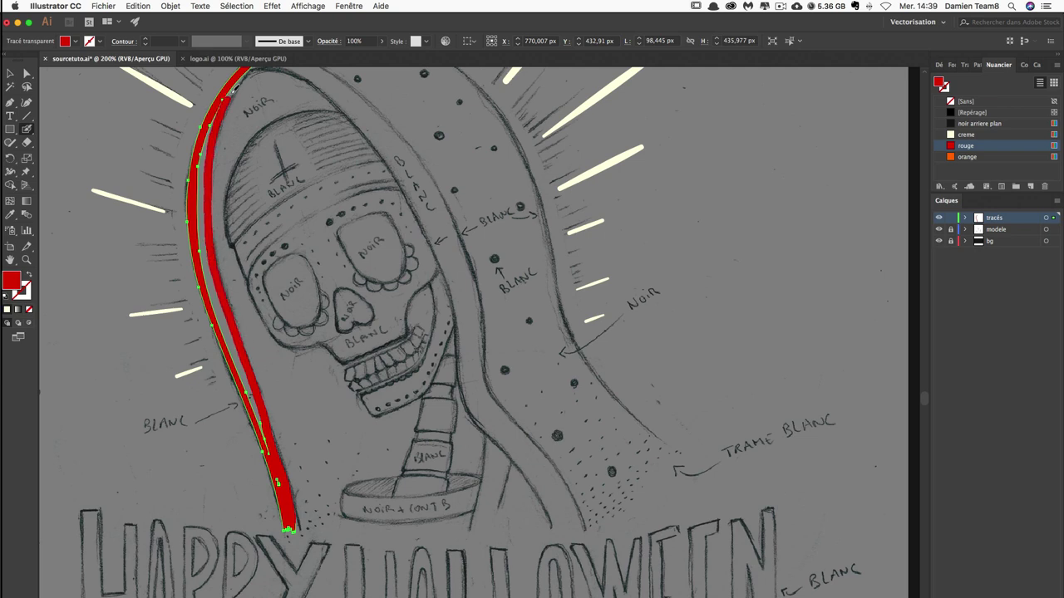
mouse_move(276, 441)
left_mouse_down()
mouse_move(218, 283)
mouse_move(213, 129)
left_mouse_up()
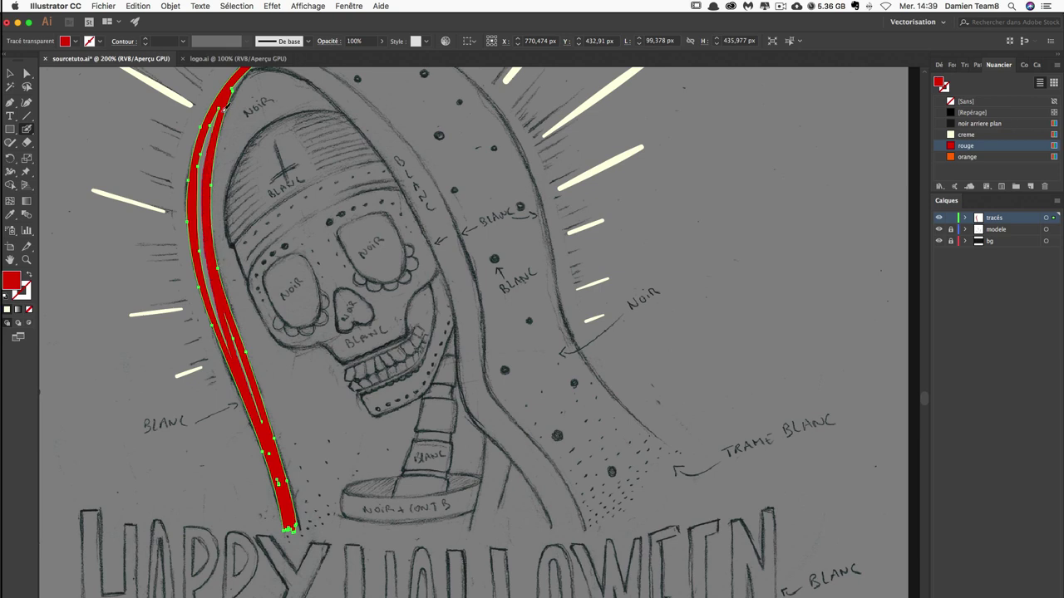
left_click(321, 397, "super")
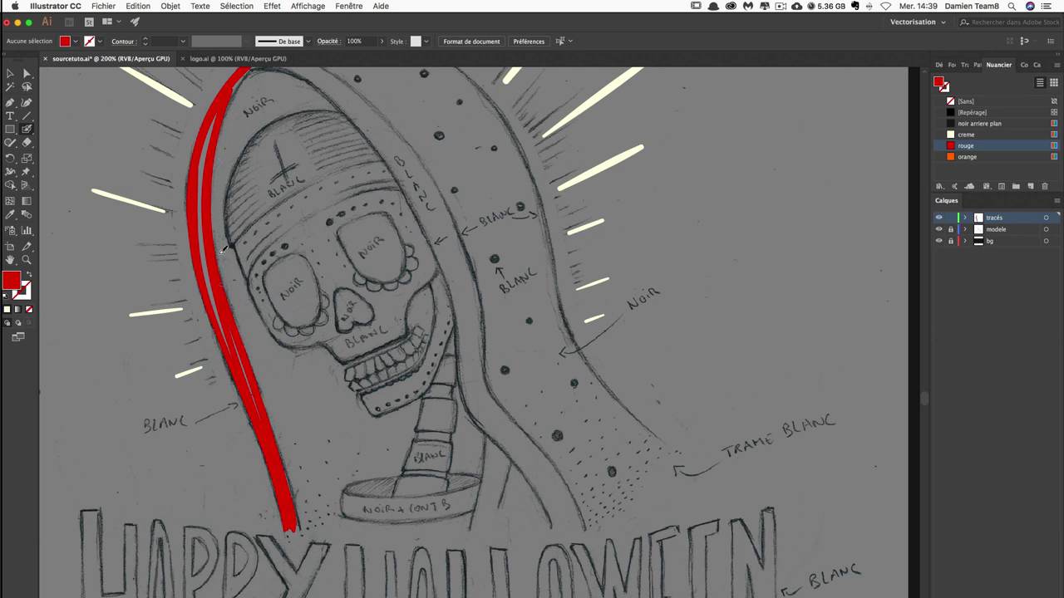
Paint a red band down the right side of the hood and extend it lower.
left_click(254, 346, "super")
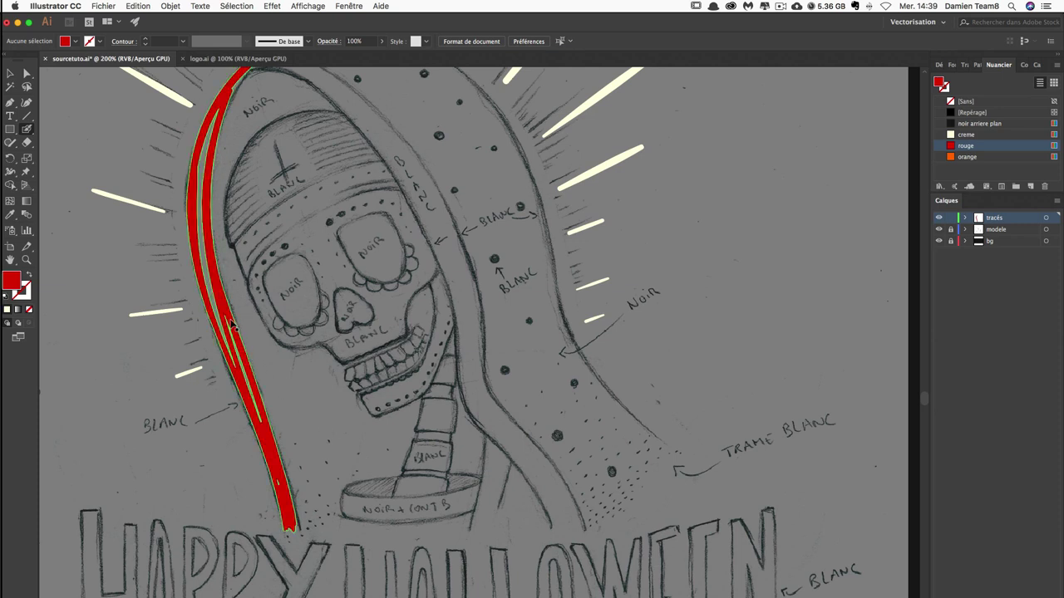
scroll(350, 246, "up", 3)
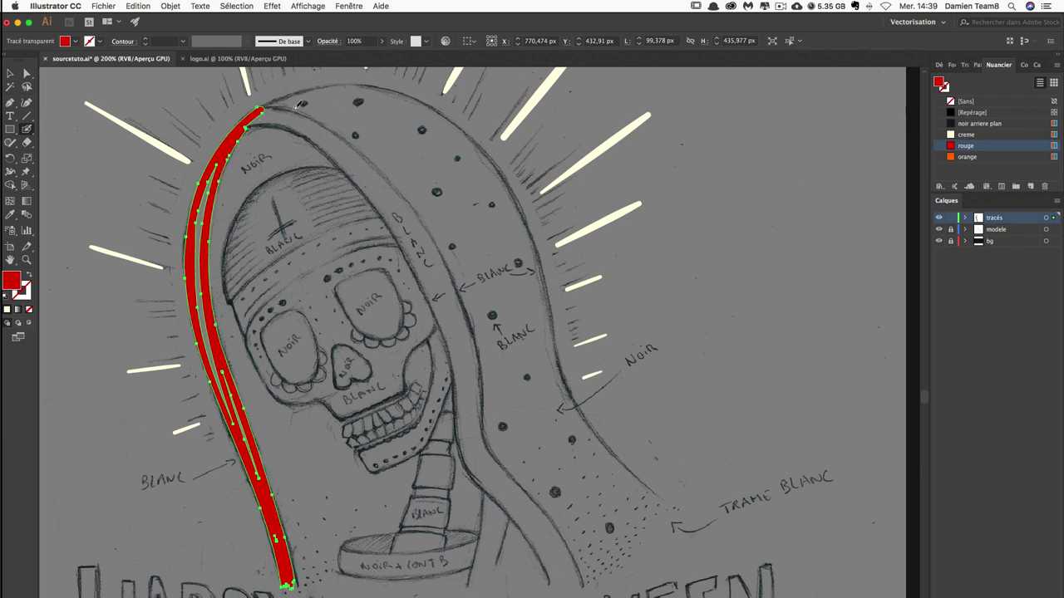
mouse_move(260, 107)
left_mouse_down()
mouse_move(295, 104)
mouse_move(346, 127)
mouse_move(398, 182)
mouse_move(474, 327)
mouse_move(501, 451)
mouse_move(588, 576)
left_mouse_up()
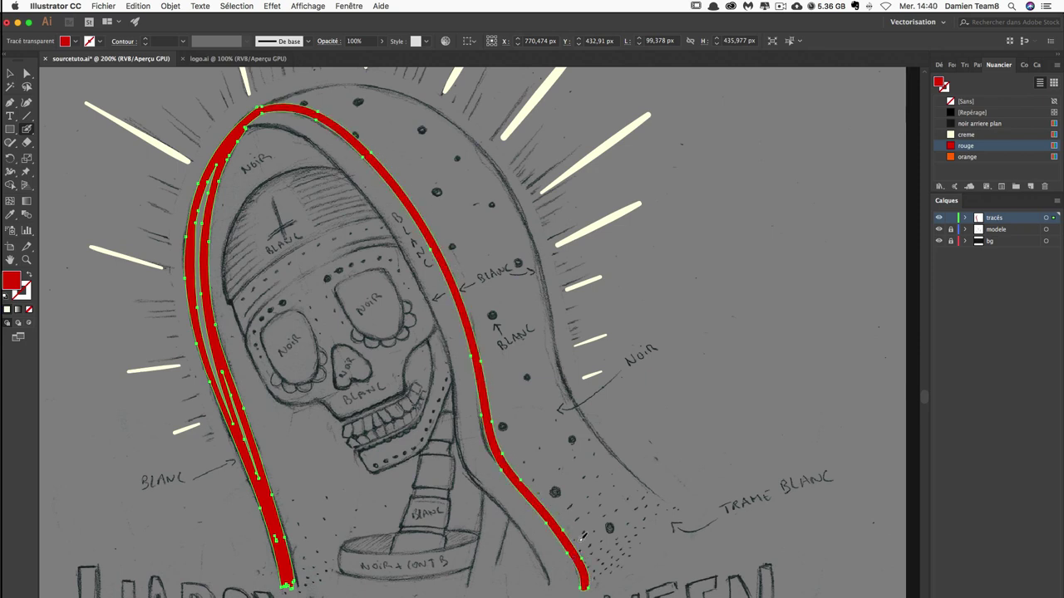
scroll(553, 385, "down", 2)
scroll(553, 385, "down", 3)
scroll(448, 264, "up", 1)
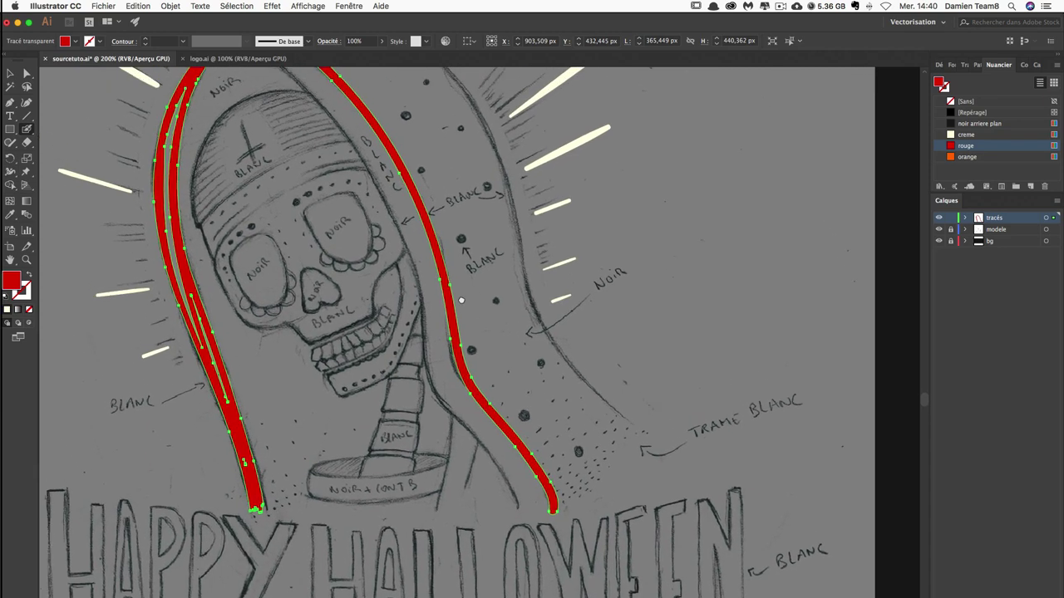
scroll(448, 263, "up", 1)
left_click_drag(547, 491, 538, 525)
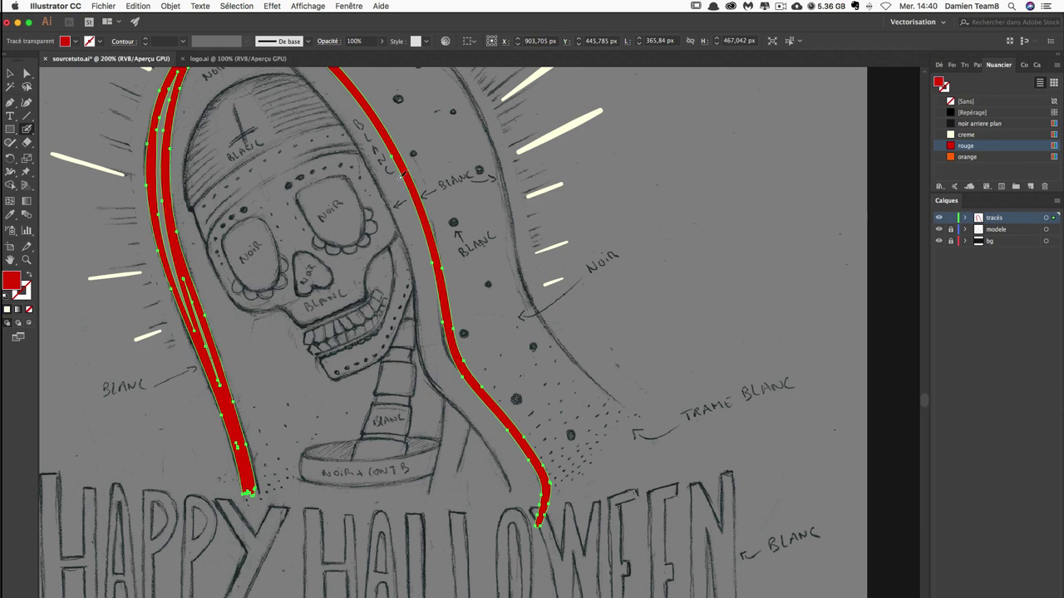
Extend the left red band down over the Y and merge its split tip.
left_click_drag(391, 177, 401, 202)
left_click_drag(258, 517, 261, 551)
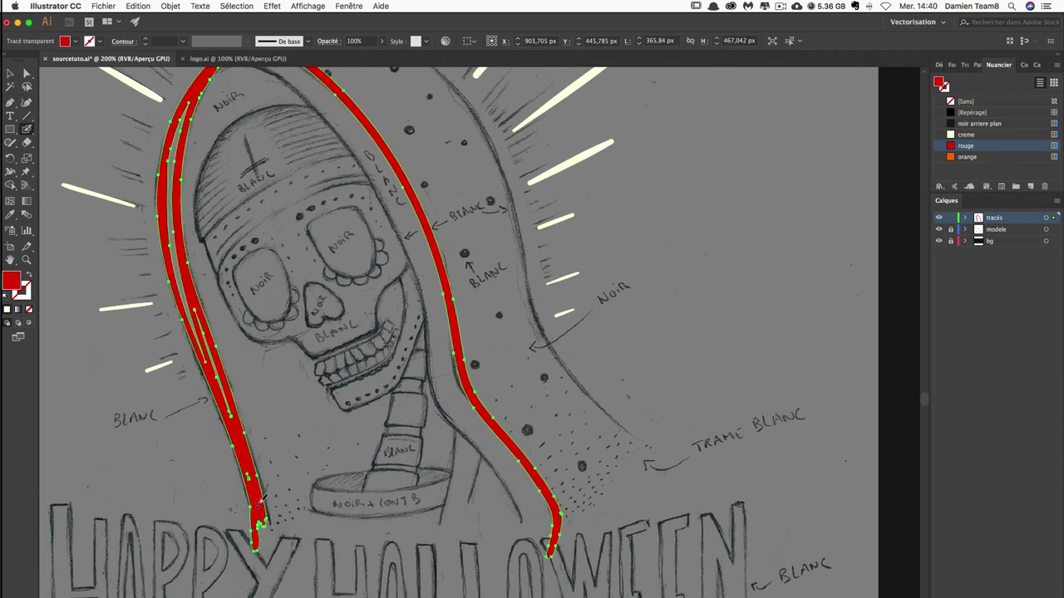
left_click_drag(261, 503, 267, 542)
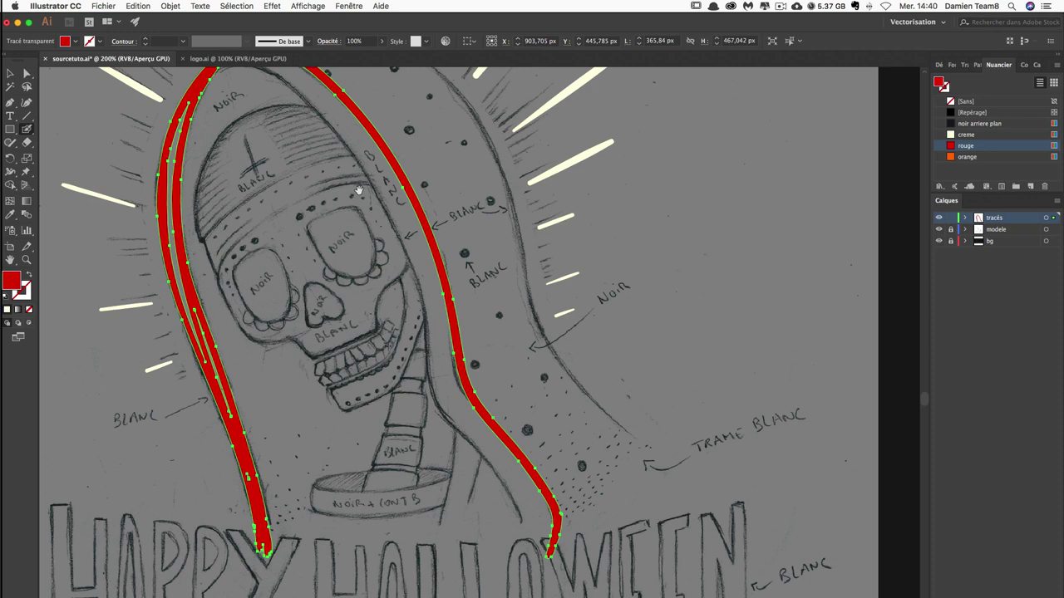
scroll(259, 112, "up", 3)
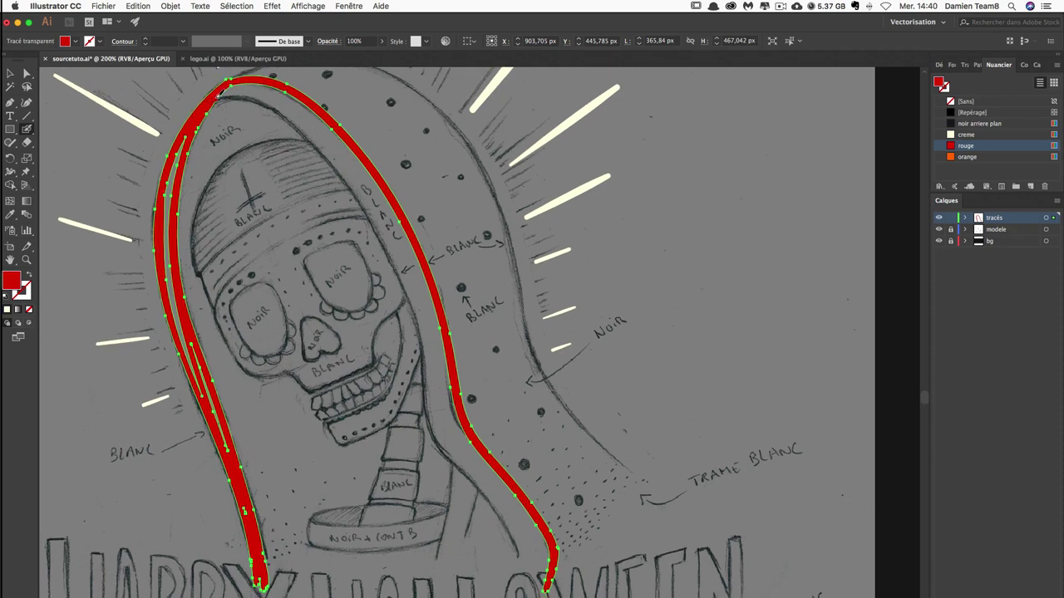
Add a second red stroke down the right side and fill the left band solid to the top.
mouse_move(234, 89)
left_mouse_down()
mouse_move(282, 103)
mouse_move(363, 197)
mouse_move(404, 271)
mouse_move(446, 429)
mouse_move(496, 499)
mouse_move(522, 576)
left_mouse_up()
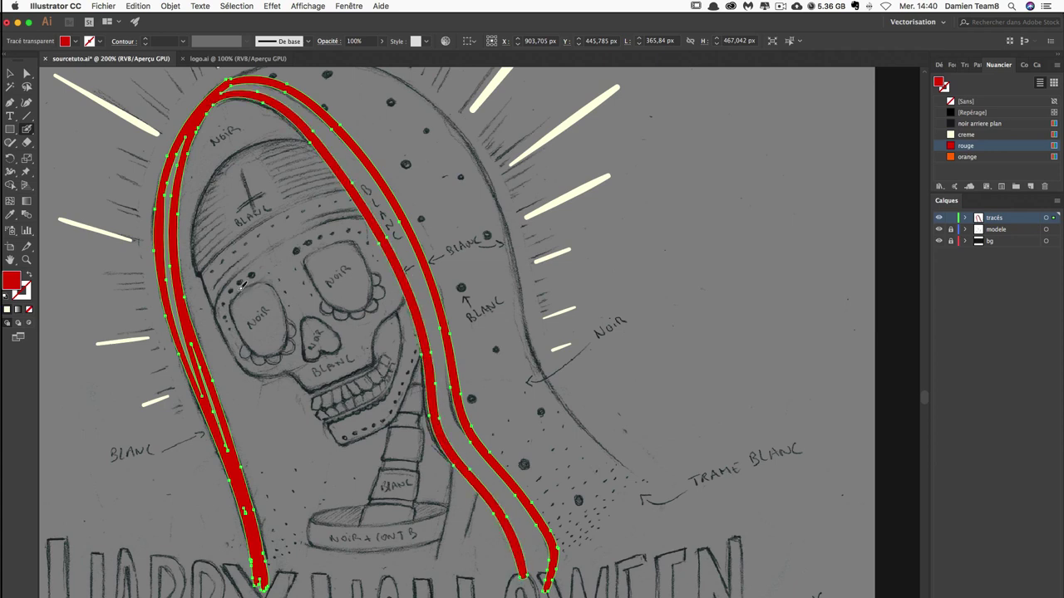
left_click_drag(226, 445, 198, 354)
mouse_move(228, 446)
left_mouse_down()
mouse_move(173, 286)
mouse_move(175, 186)
left_mouse_up()
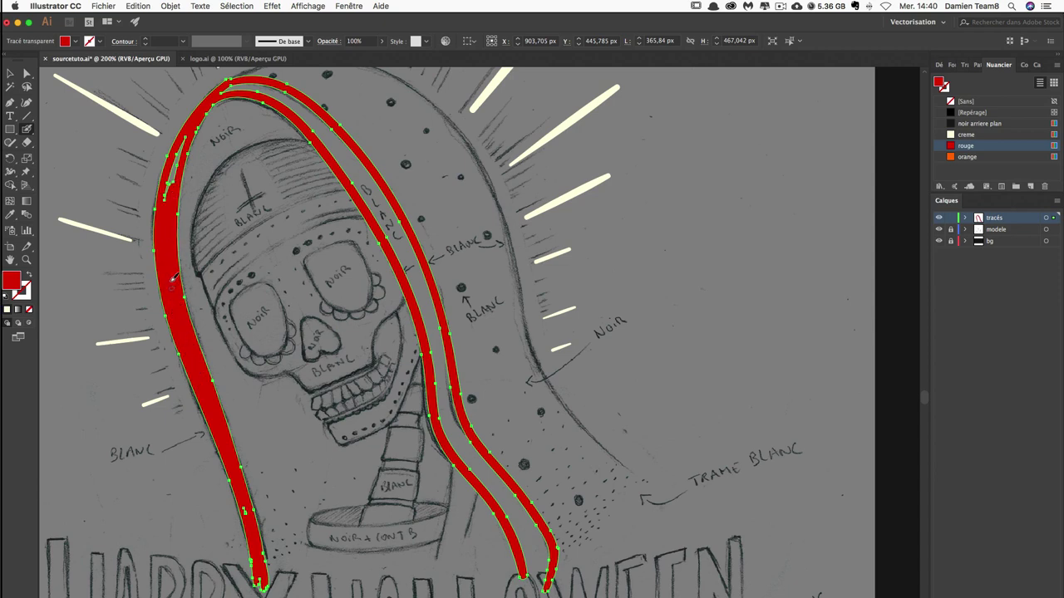
mouse_move(174, 278)
left_mouse_down()
mouse_move(178, 167)
mouse_move(208, 119)
left_mouse_up()
left_click(612, 266)
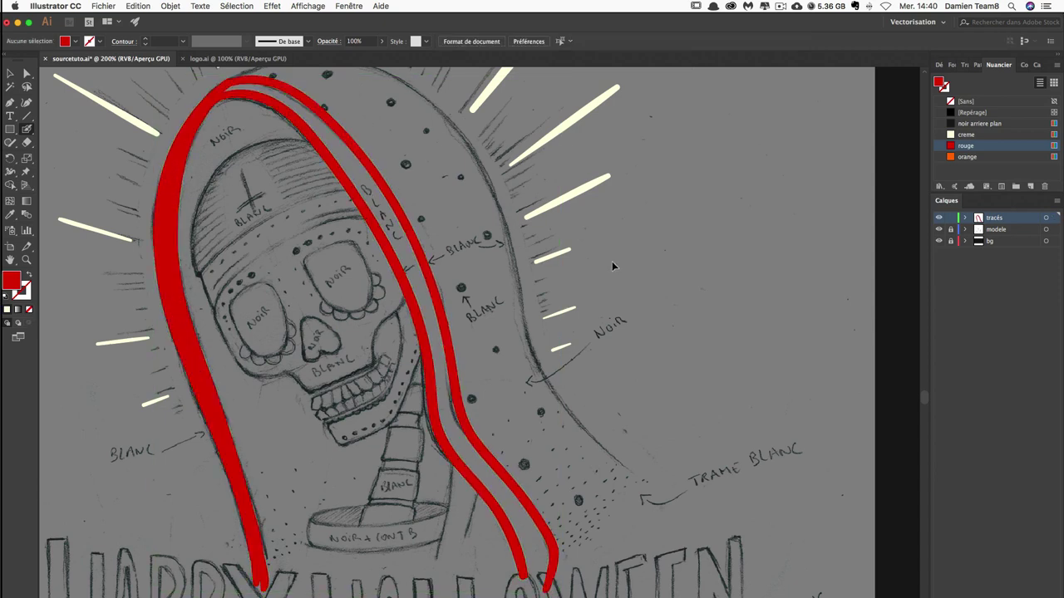
Join the red bands with a stroke along the top of the hood.
scroll(293, 176, "up", 5)
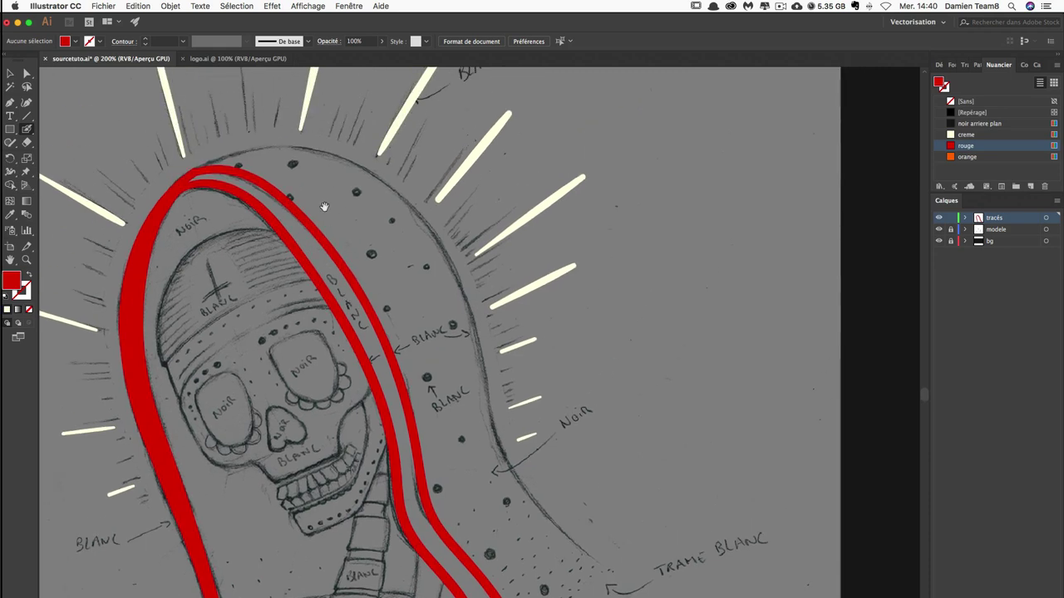
left_click_drag(185, 172, 249, 138)
key("cmd+z")
mouse_move(182, 186)
left_mouse_down()
mouse_move(271, 145)
mouse_move(307, 143)
mouse_move(365, 162)
mouse_move(447, 240)
mouse_move(517, 452)
mouse_move(573, 547)
left_mouse_up()
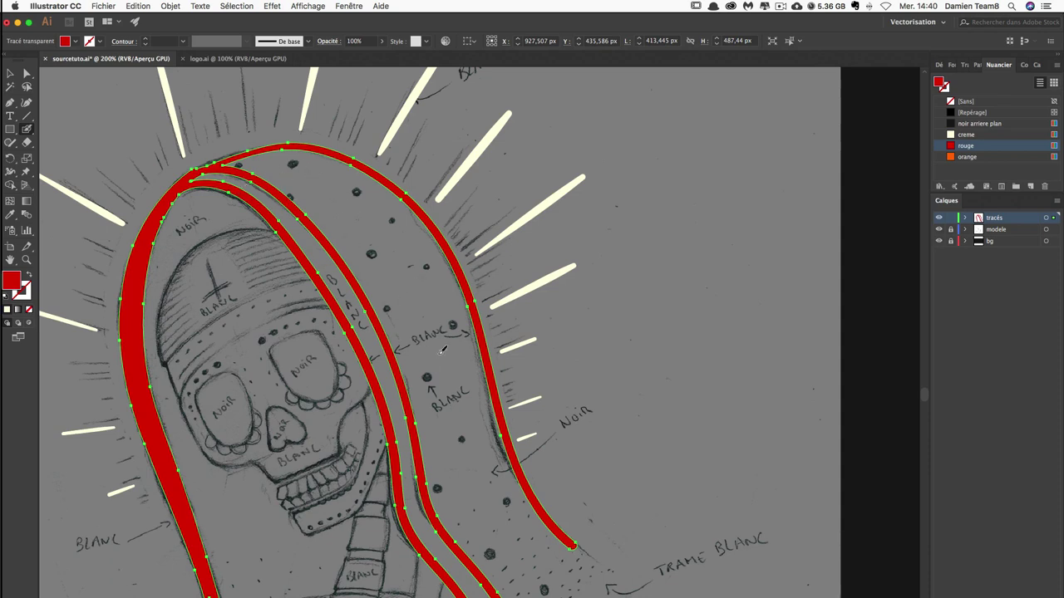
Fill the gap between the inner red strokes solid red from the crown toward the neck.
mouse_move(197, 175)
left_mouse_down()
mouse_move(245, 178)
mouse_move(282, 219)
mouse_move(276, 199)
mouse_move(320, 250)
mouse_move(295, 226)
mouse_move(342, 301)
left_mouse_up()
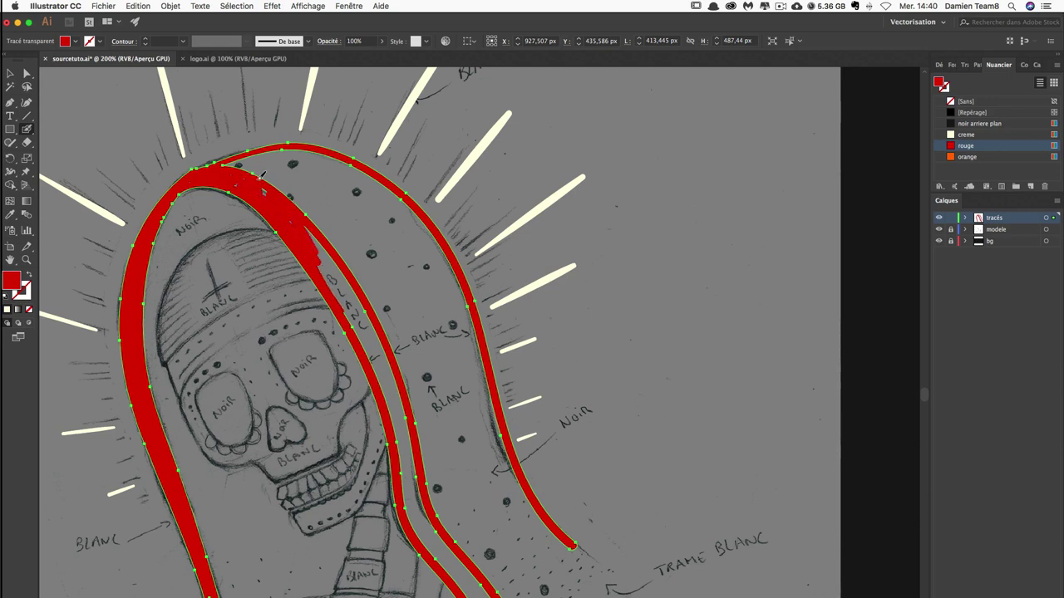
left_click_drag(288, 205, 366, 353)
left_click_drag(329, 257, 384, 371)
left_click_drag(341, 286, 386, 395)
mouse_move(361, 319)
left_mouse_down()
mouse_move(384, 360)
mouse_move(410, 491)
left_mouse_up()
left_click_drag(396, 409, 415, 507)
mouse_move(395, 382)
left_mouse_down()
mouse_move(421, 517)
mouse_move(449, 552)
left_mouse_up()
key("super")
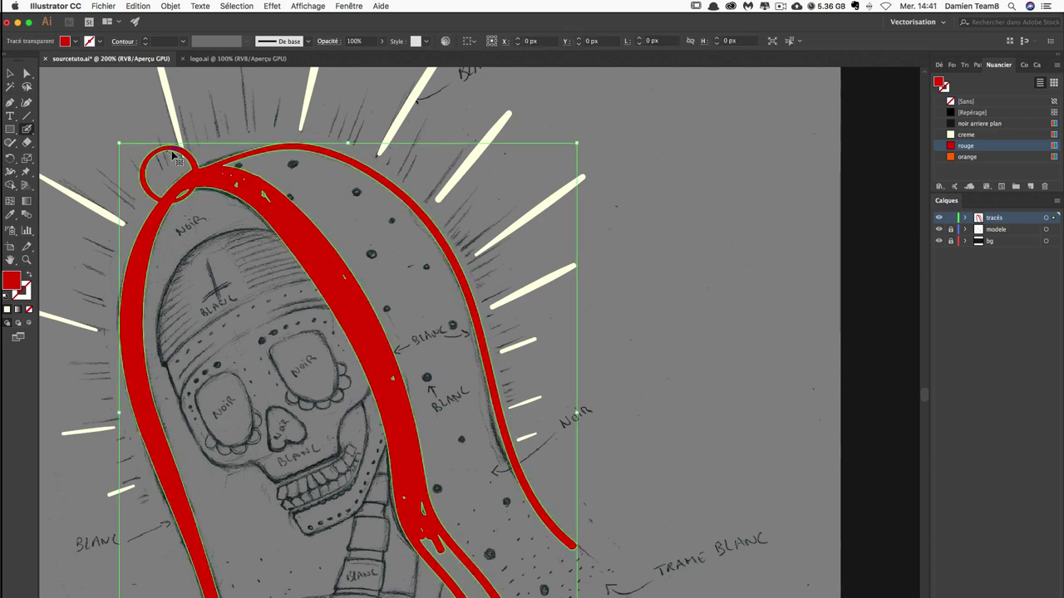
key("super+z")
mouse_move(200, 171)
left_mouse_down()
mouse_move(220, 177)
mouse_move(404, 430)
left_mouse_up()
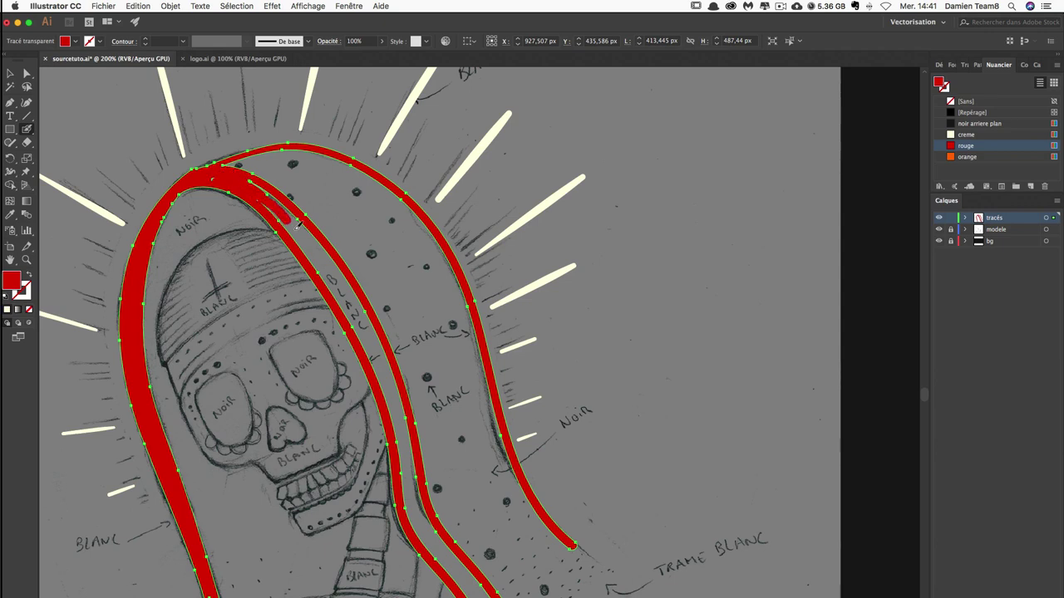
left_click_drag(271, 195, 259, 170)
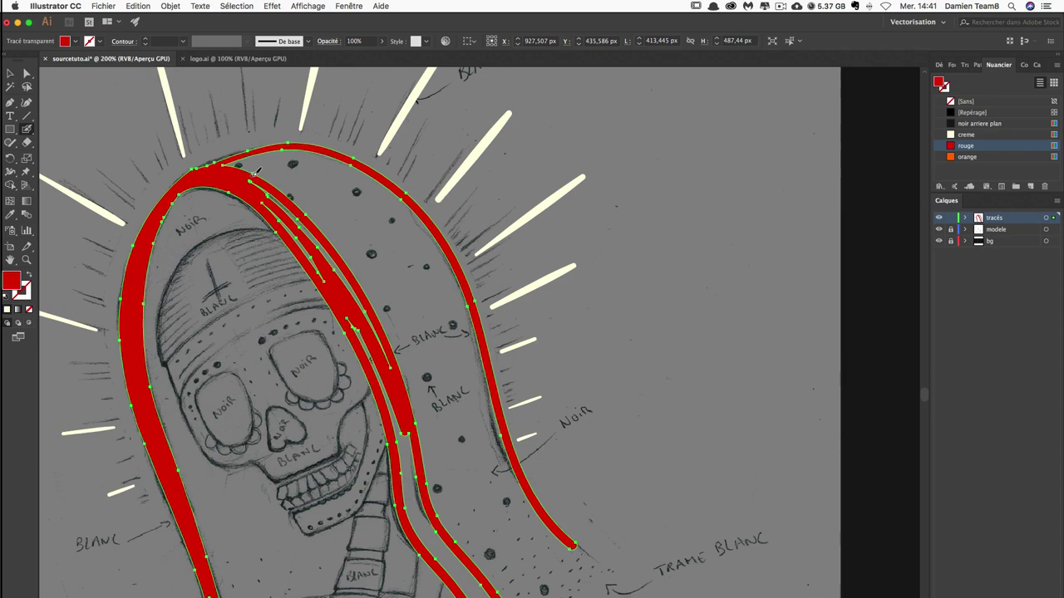
Extend the outer red strand's tip toward TRAME BLANC and switch to the Eraser tool.
left_click_drag(534, 386, 458, 218)
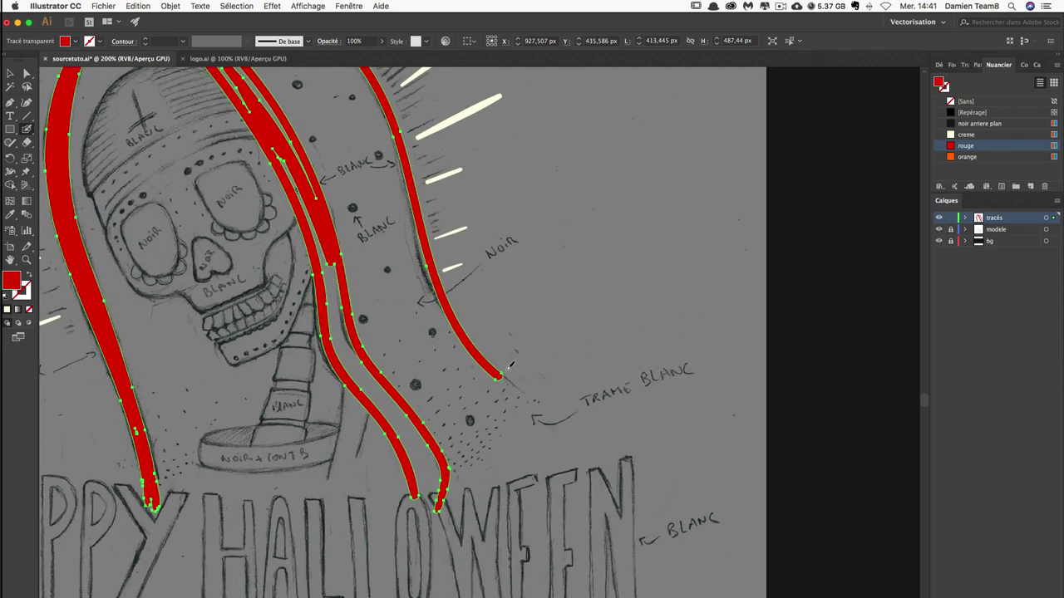
left_click_drag(492, 365, 550, 413)
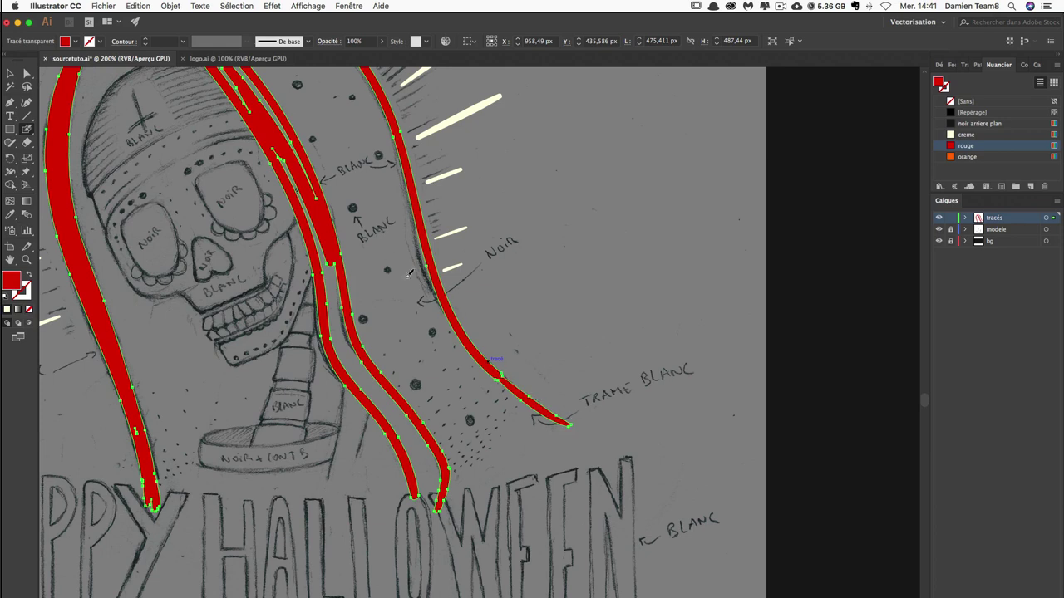
scroll(409, 272, "down", 5)
scroll(349, 382, "up", 2)
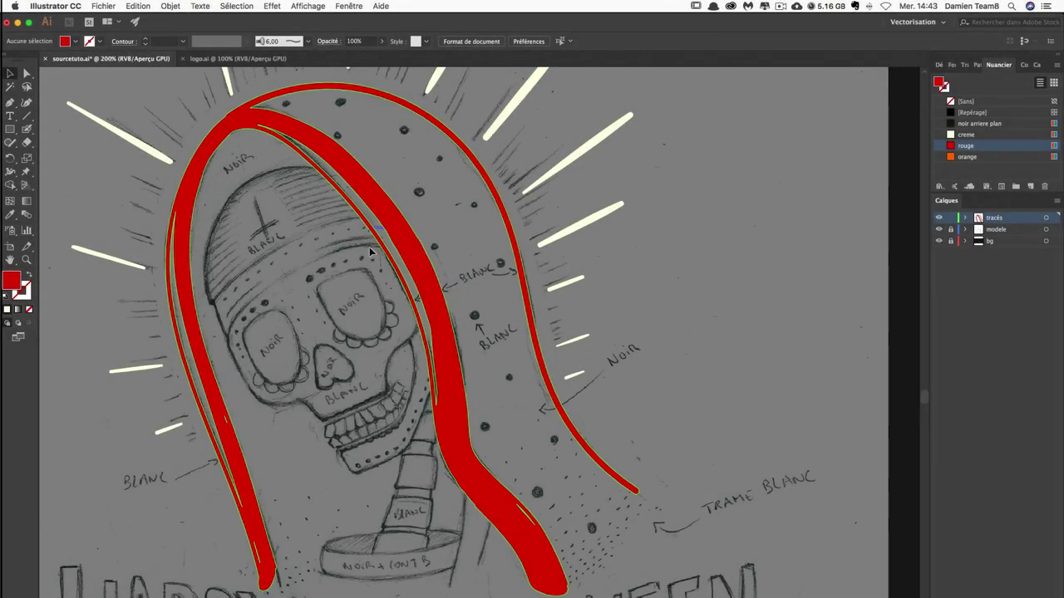
key("b")
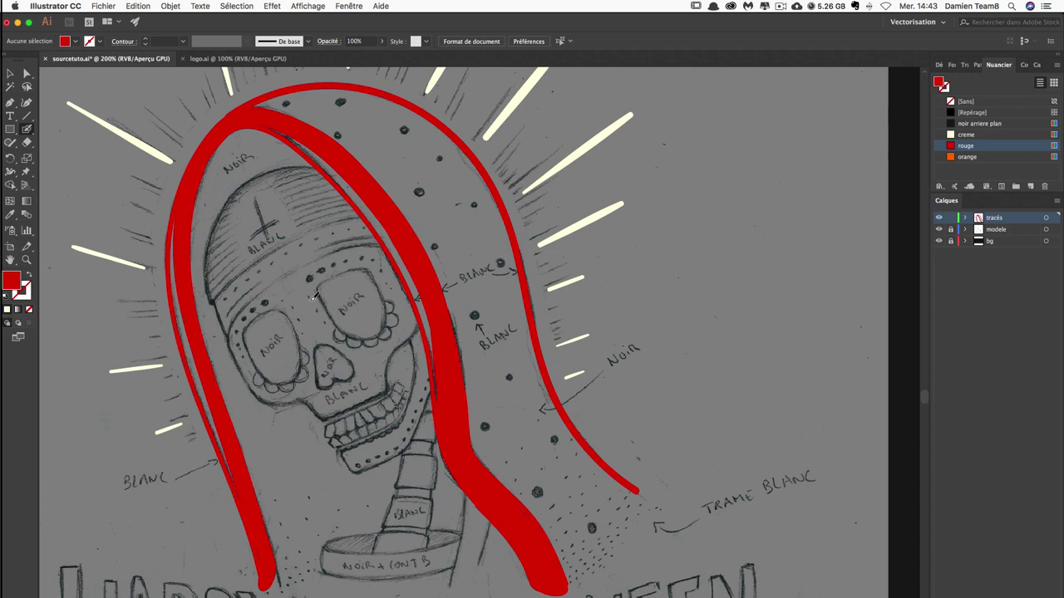
left_click(23, 145)
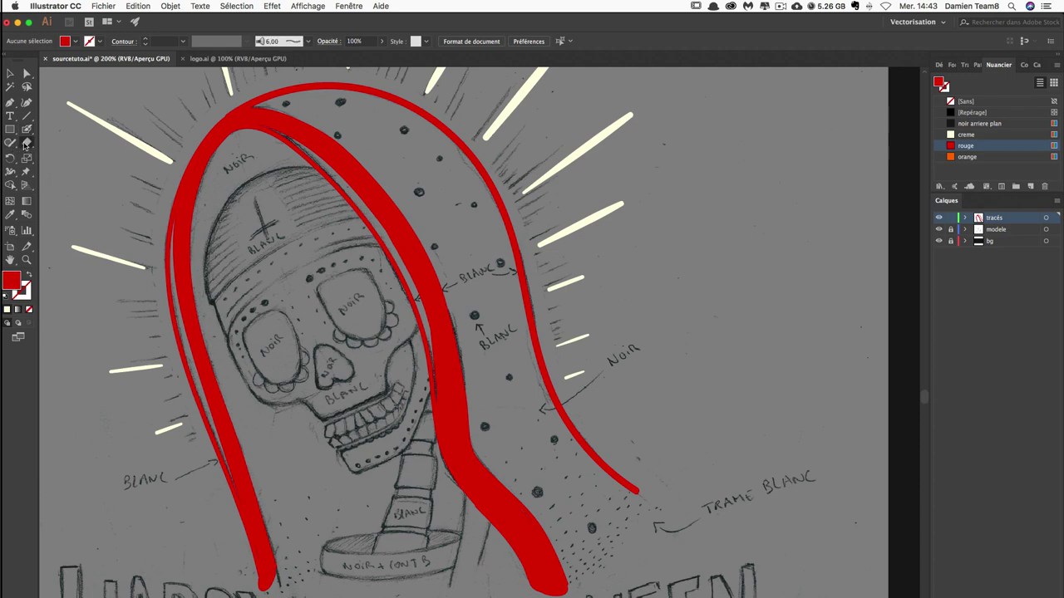
Set the eraser size to 5 pt and zoom in to 400% on the right red band.
double_click(26, 144)
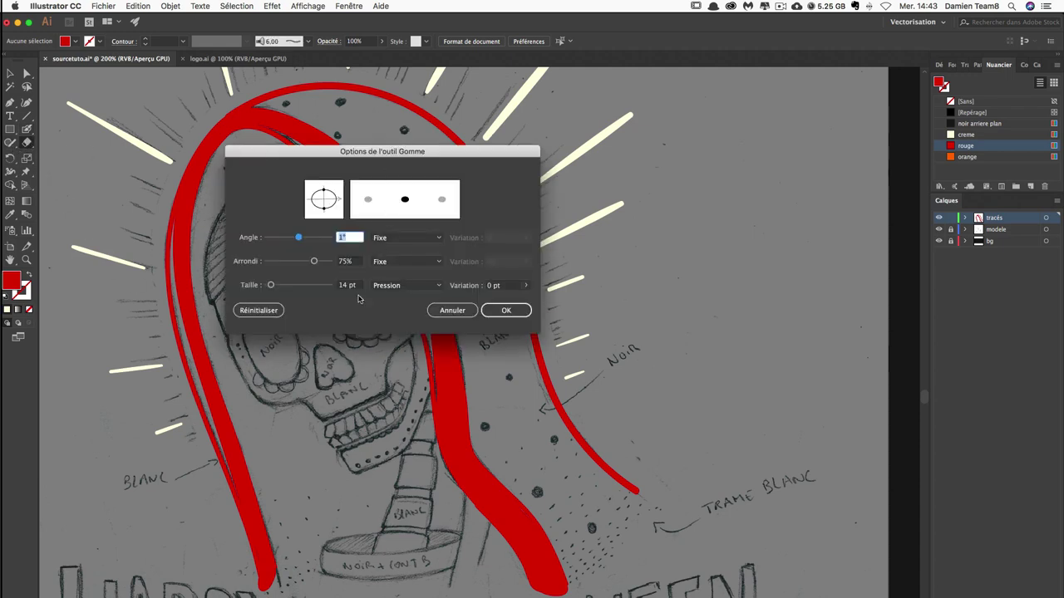
key("Tab")
key("Tab")
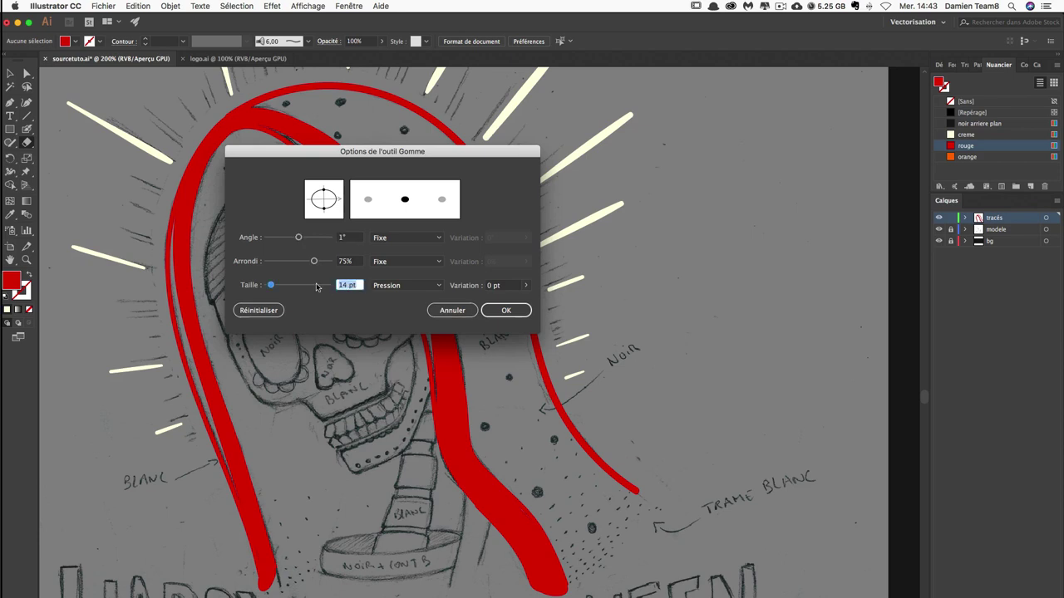
type("5")
key("Return")
key("super+plus")
key("super+plus")
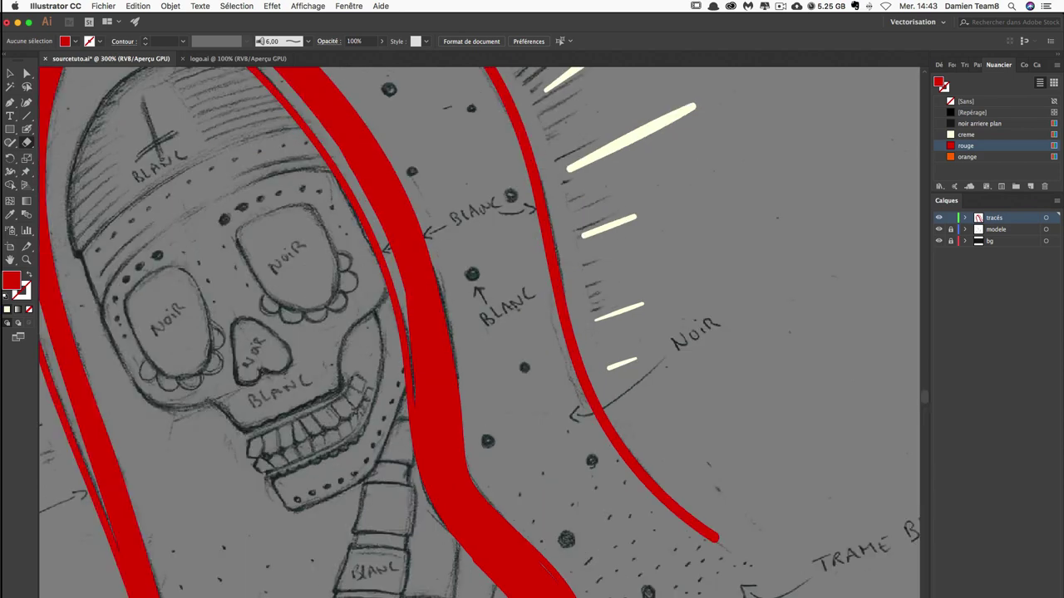
left_click_drag(485, 330, 355, 250)
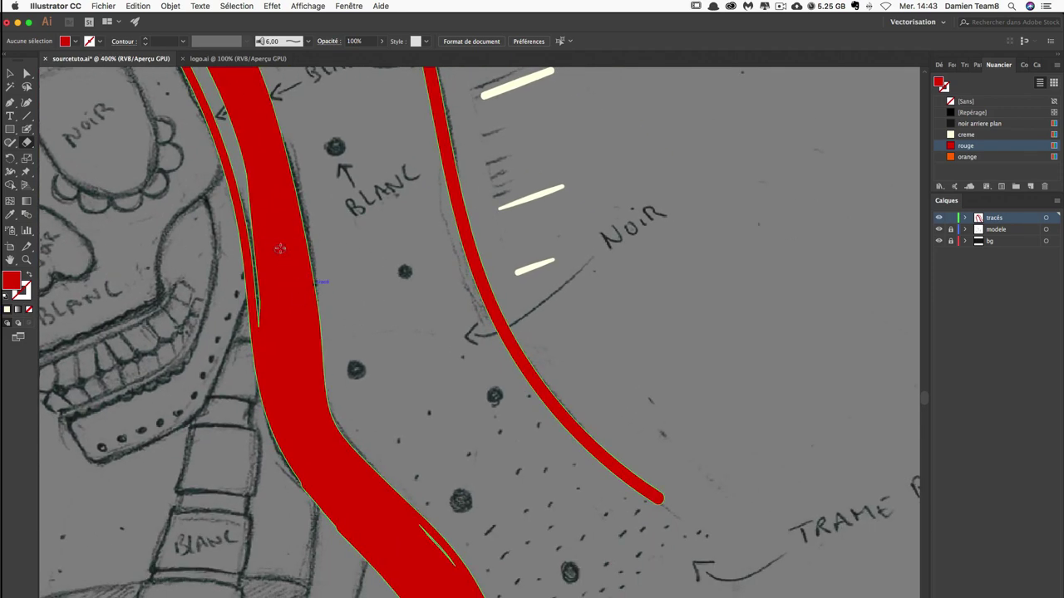
Set the eraser to -152° angle, 59% roundness and 4 pt size, with pressure-based angle and size variation.
key("Return")
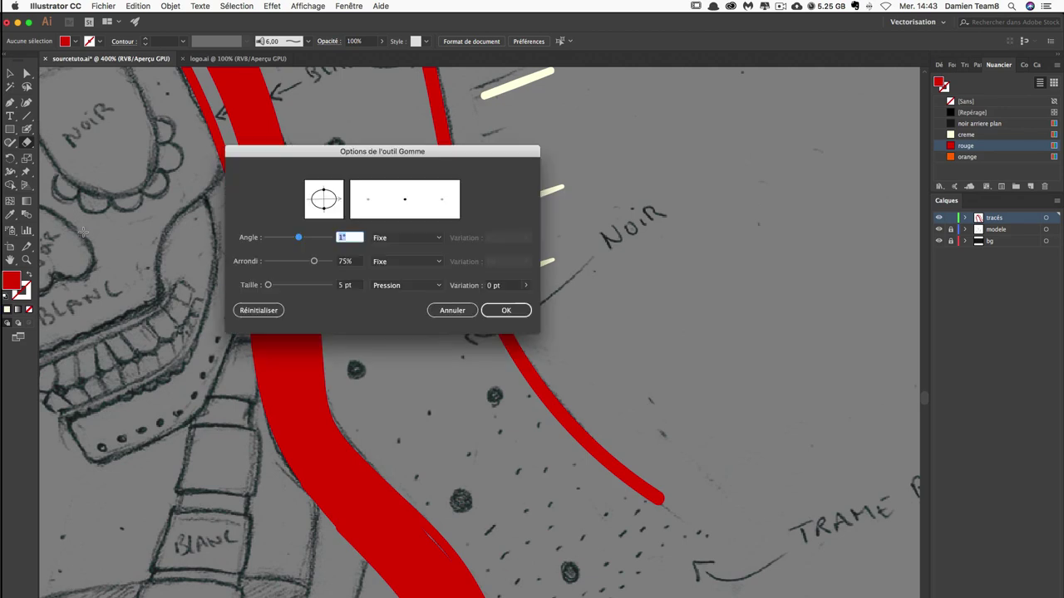
left_click(406, 238)
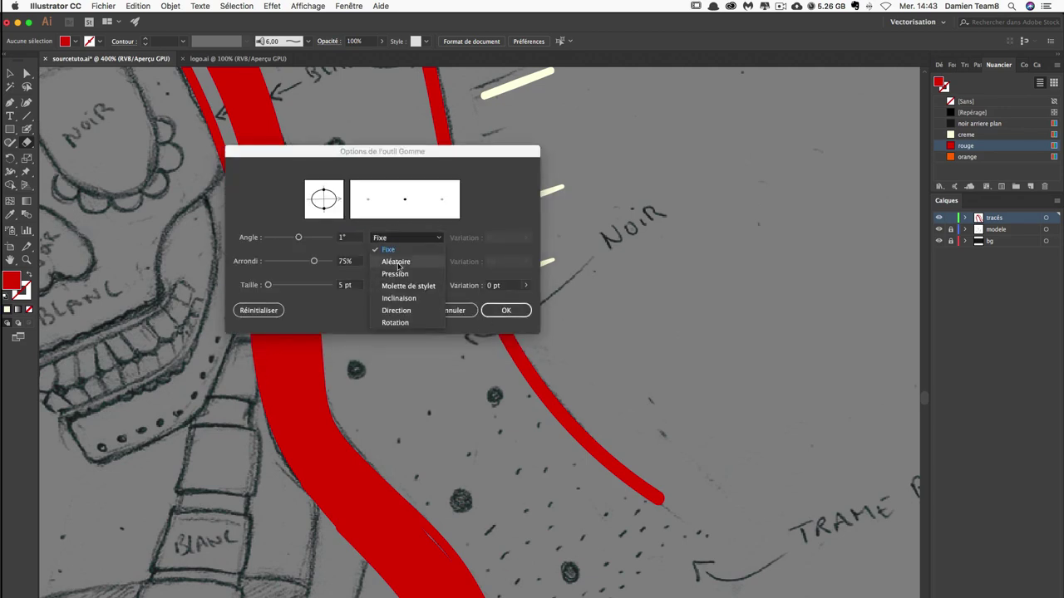
left_click(392, 273)
left_click_drag(300, 244, 304, 263)
left_click_drag(326, 209, 309, 210)
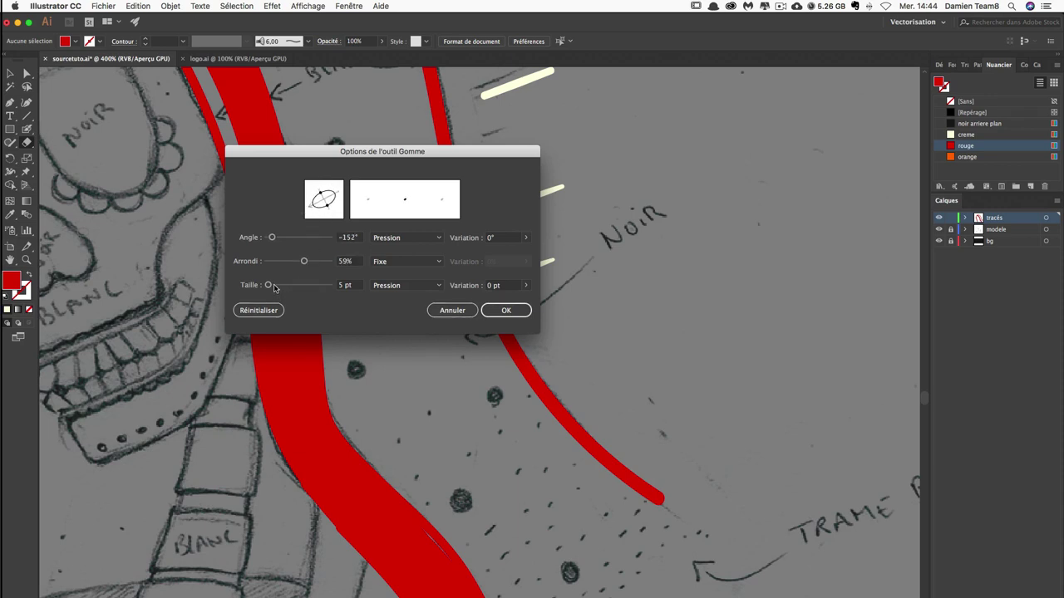
left_click(524, 285)
left_click_drag(487, 298, 523, 298)
left_click_drag(269, 285, 272, 285)
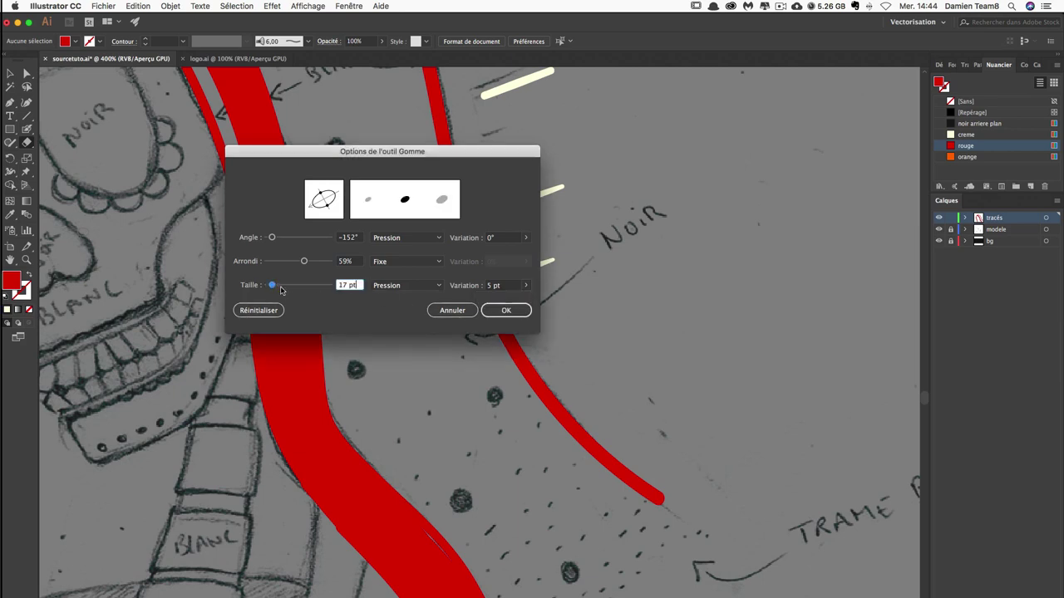
left_click(357, 284)
triple_click(356, 285)
type("4")
left_click(507, 310)
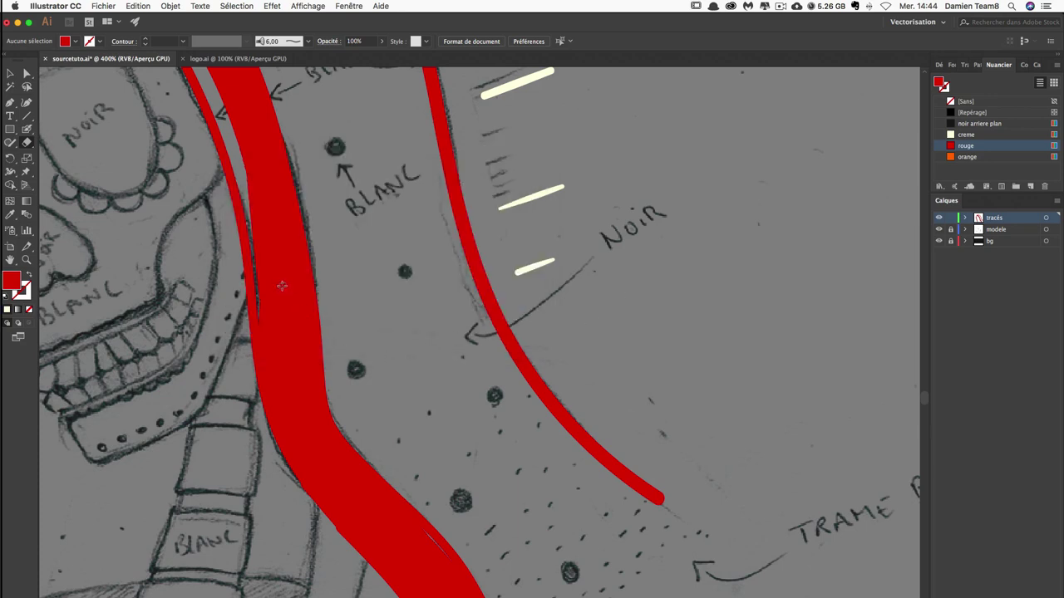
Erase a thin sliver down the wide red veil band, retrying until it looks right.
left_click_drag(284, 301, 366, 472)
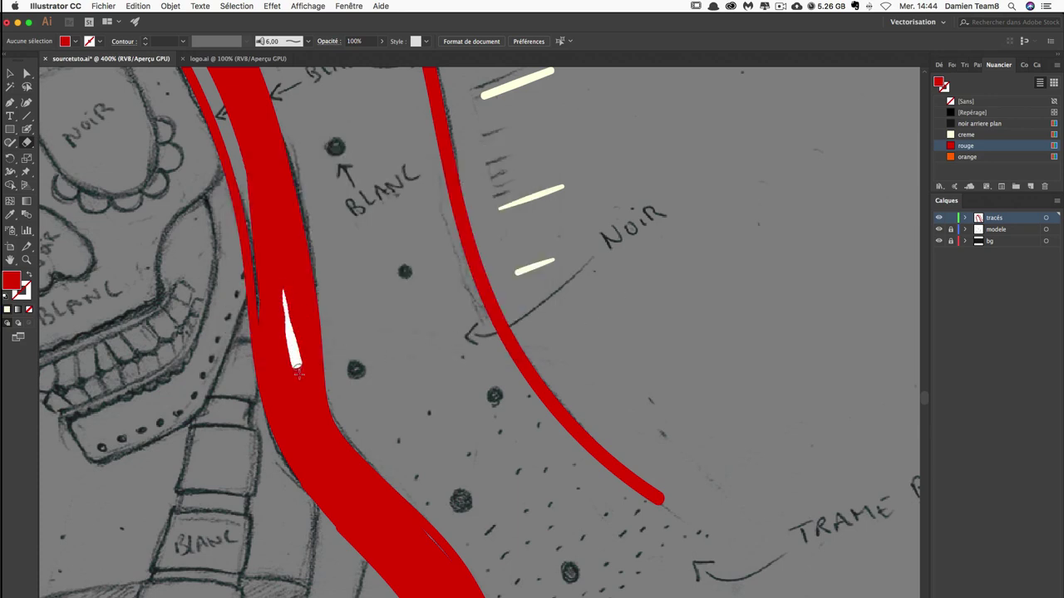
key("ctrl+z")
mouse_move(283, 326)
left_mouse_down()
mouse_move(340, 443)
mouse_move(374, 473)
left_mouse_up()
scroll(401, 345, "left", 2)
scroll(404, 339, "left", 3)
scroll(482, 339, "left", 1)
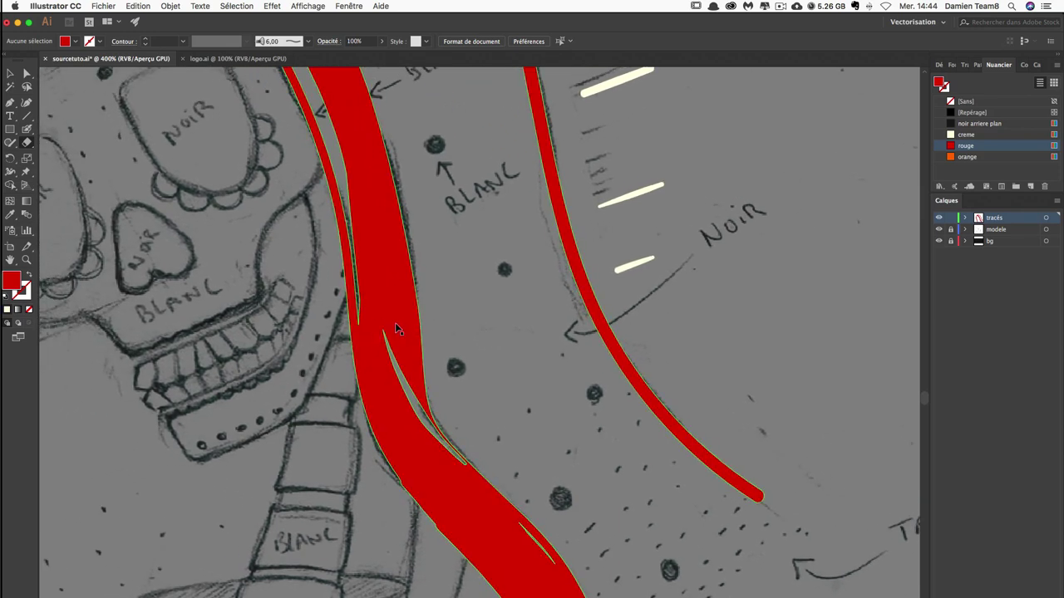
key("ctrl+z")
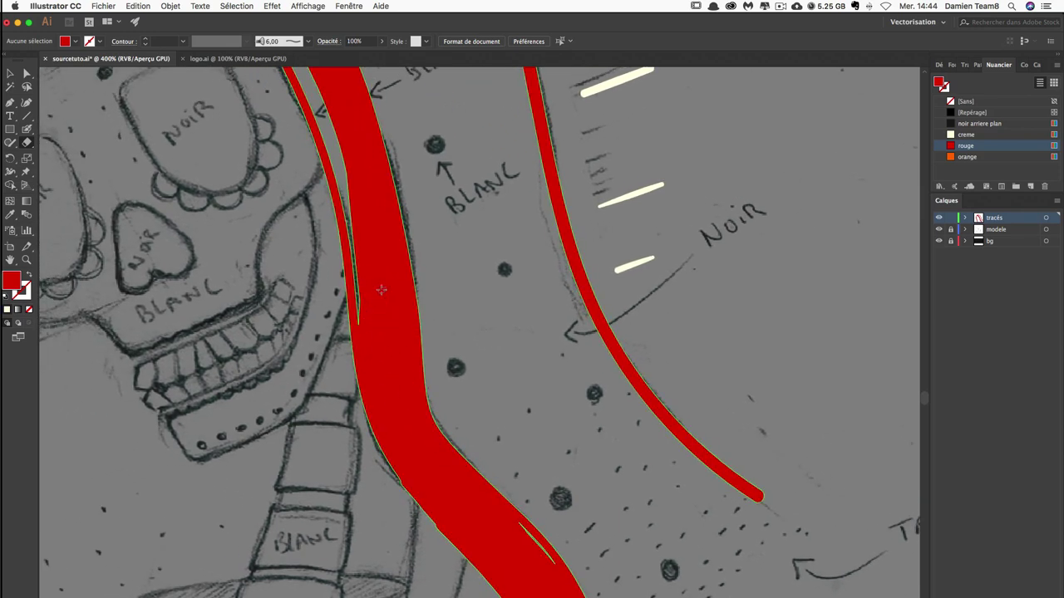
mouse_move(375, 328)
left_mouse_down()
mouse_move(407, 437)
mouse_move(439, 480)
left_mouse_up()
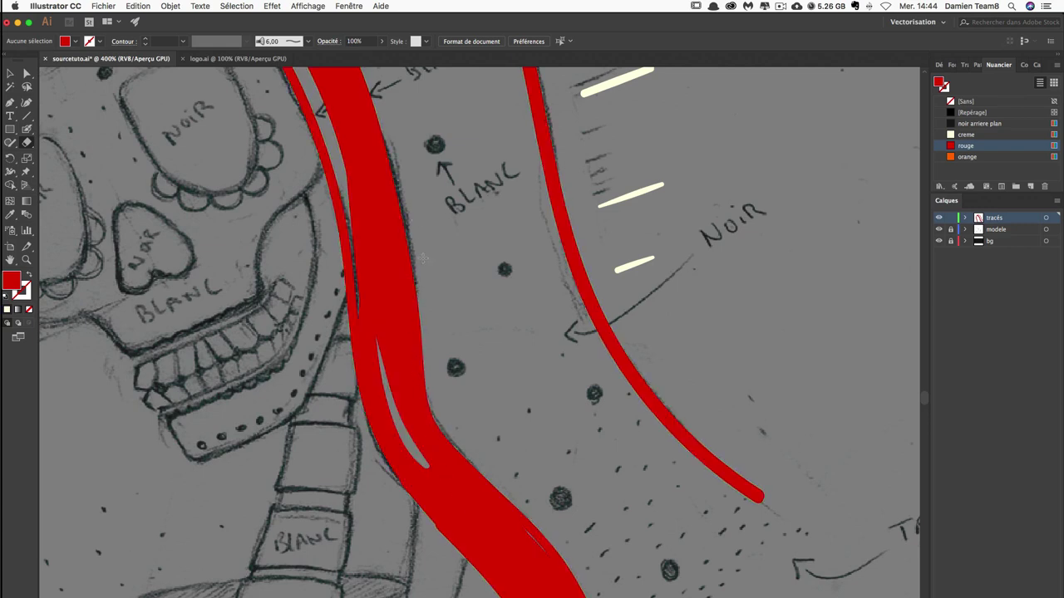
Zoom out to 200% to view the whole skull and halo.
scroll(422, 257, "up", 3)
scroll(422, 256, "left", 3)
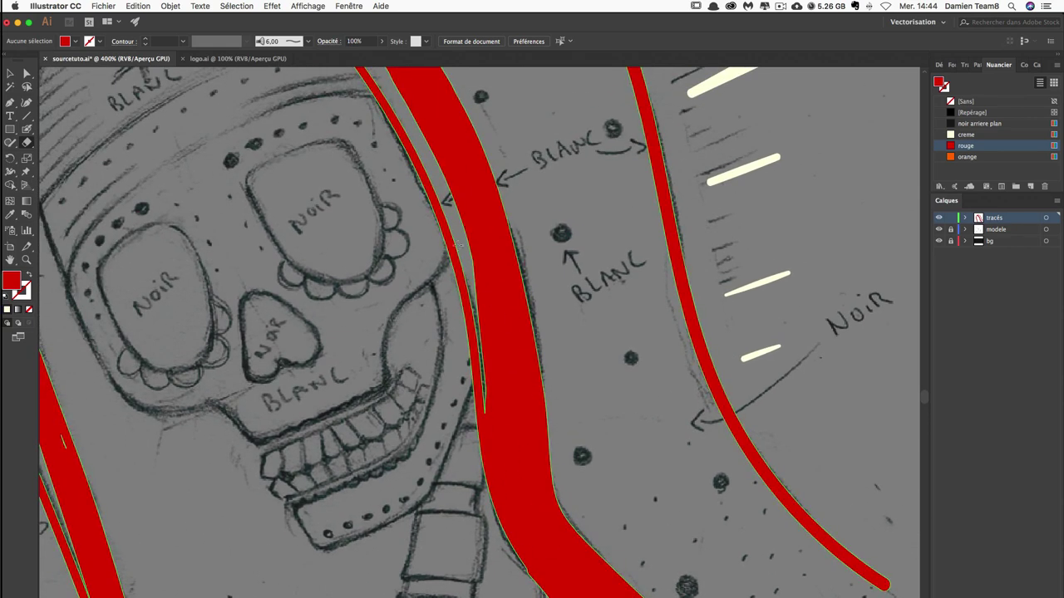
key("ctrl+minus")
key("ctrl+minus")
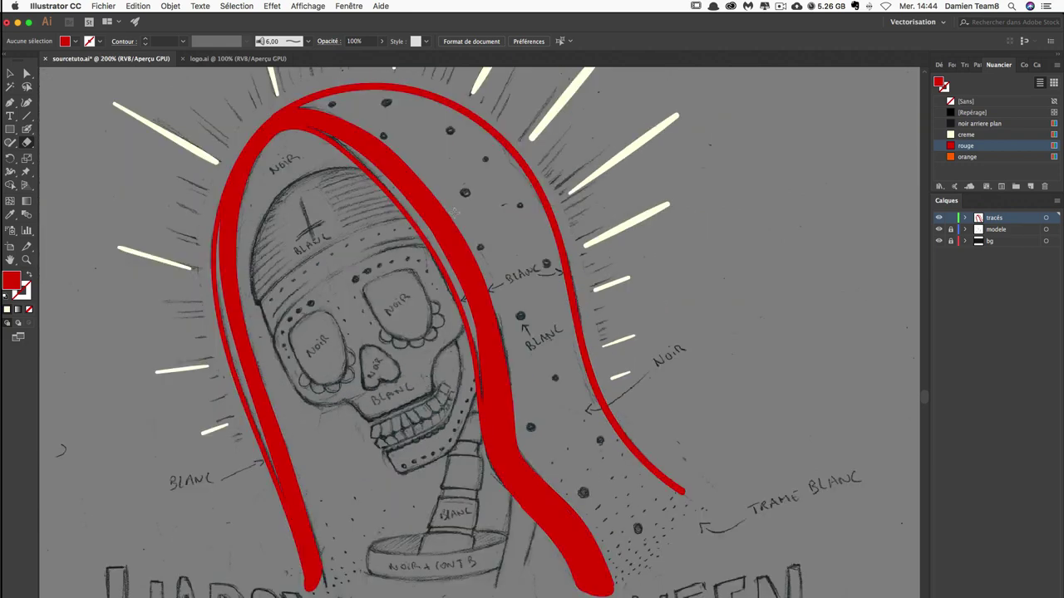
scroll(466, 329, "down", 2)
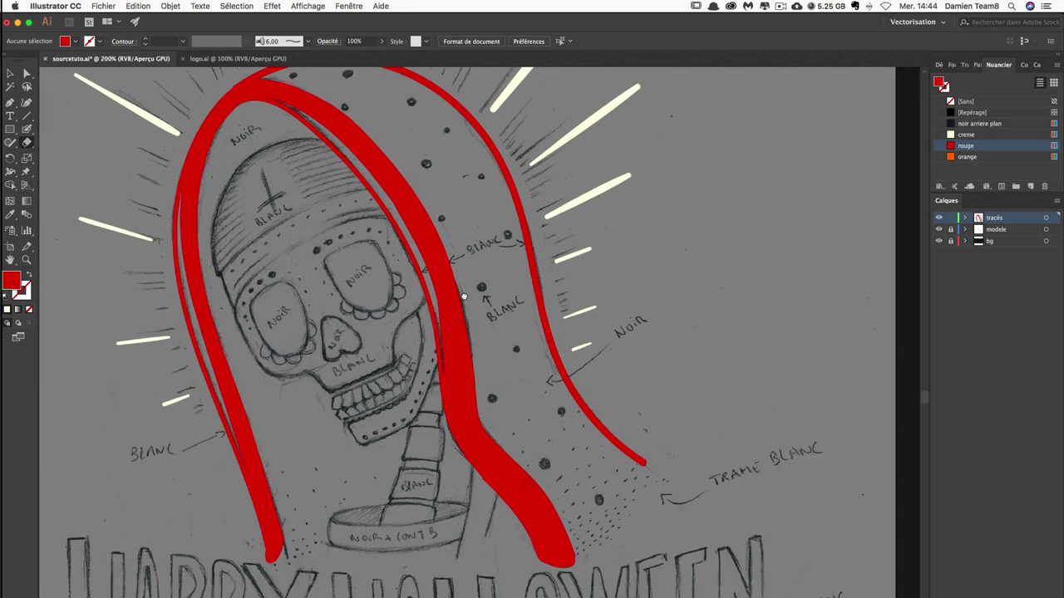
scroll(466, 316, "right", 3)
scroll(466, 308, "up", 2)
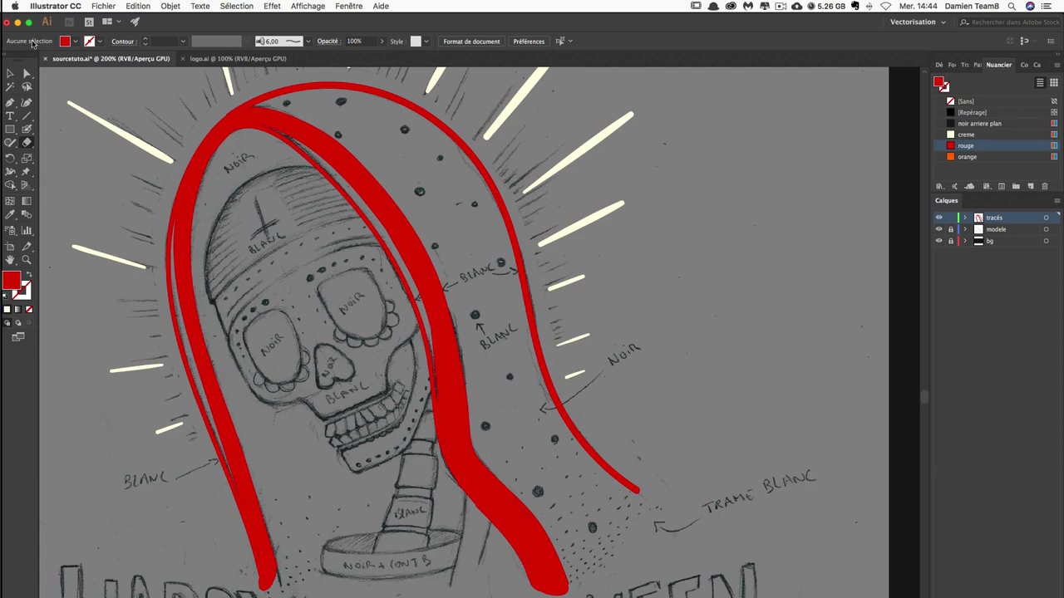
Select the Blob Brush and review its options without changes.
left_click_drag(26, 130, 84, 139)
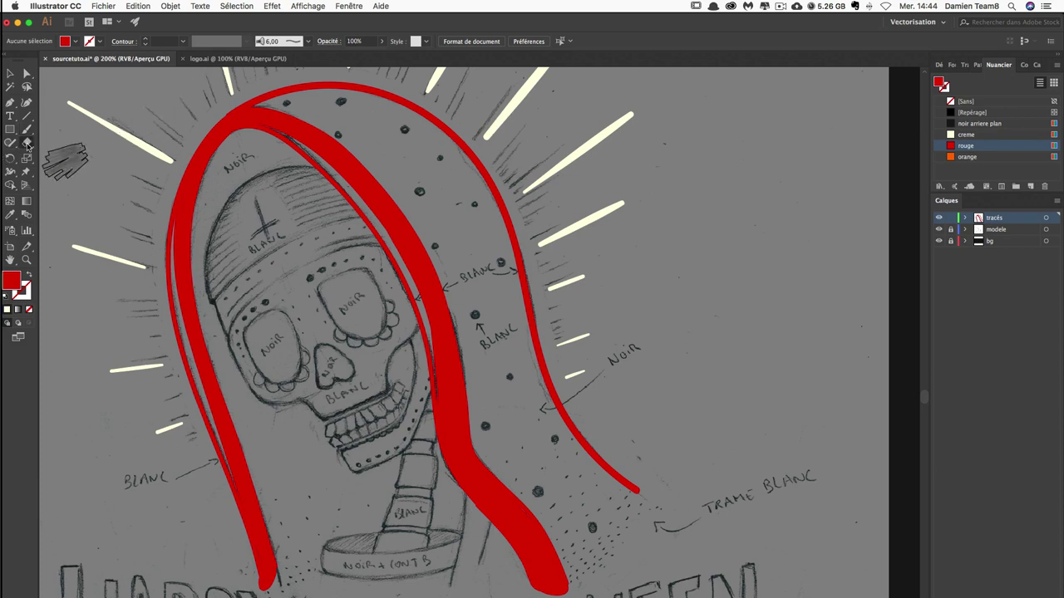
left_click(26, 143)
left_click_drag(26, 130, 59, 134)
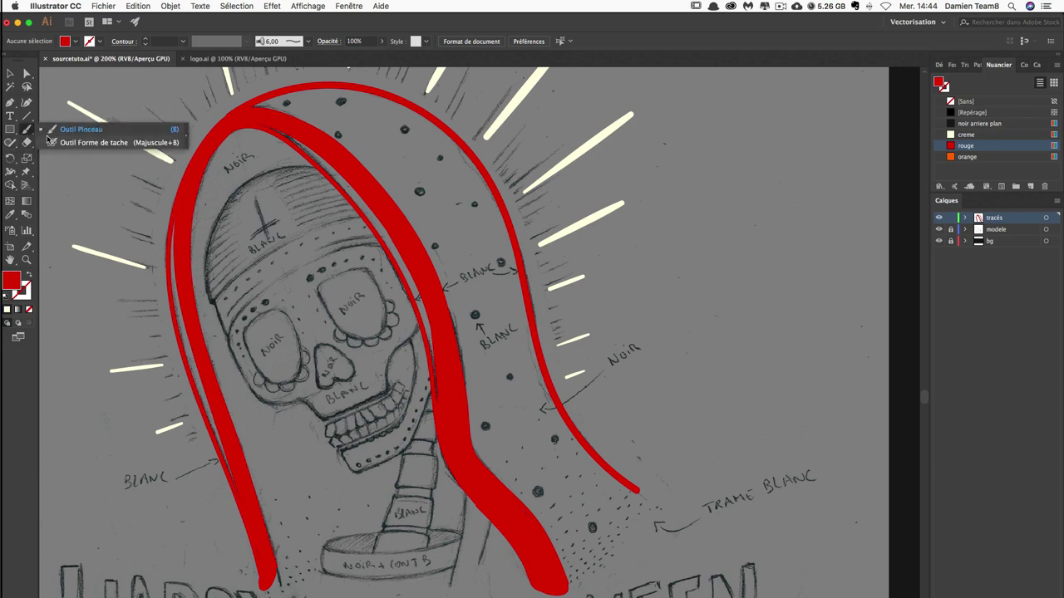
key("Return")
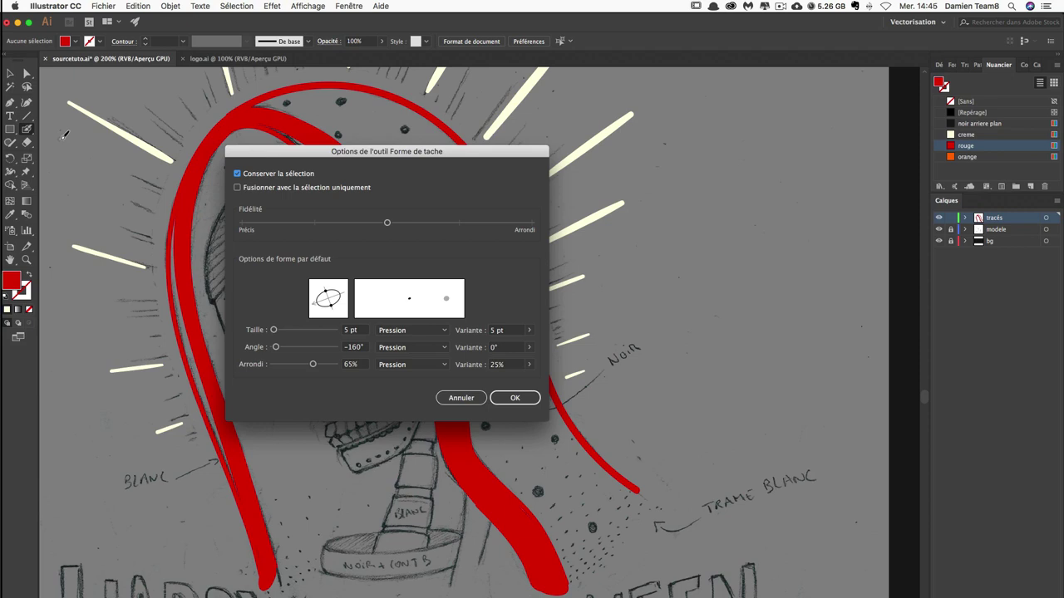
key("Return")
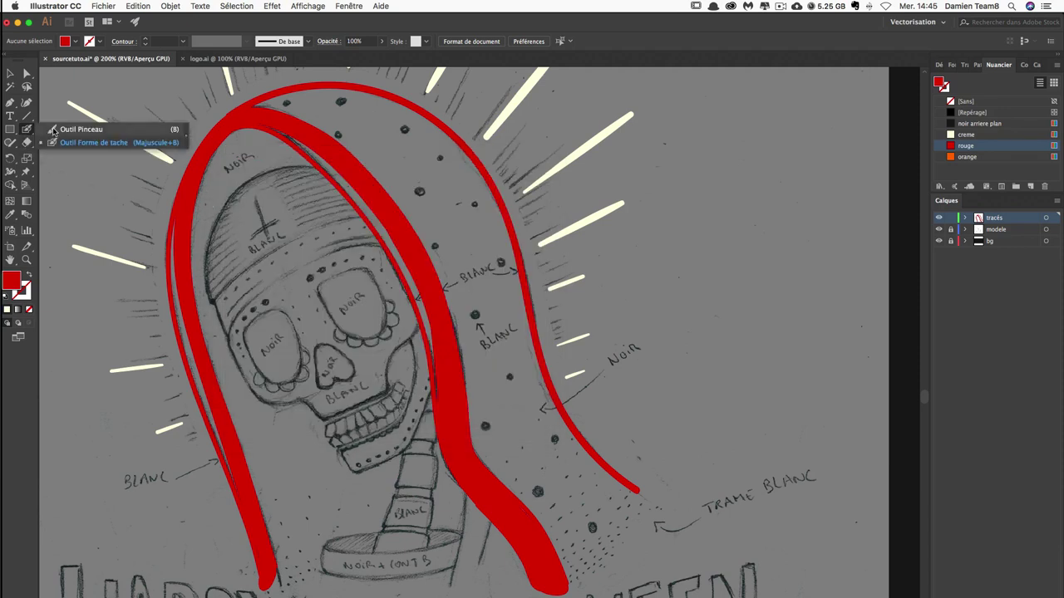
Make the Paintbrush active and move its fidelity toward the precise end.
left_click_drag(27, 131, 58, 127)
key("Return")
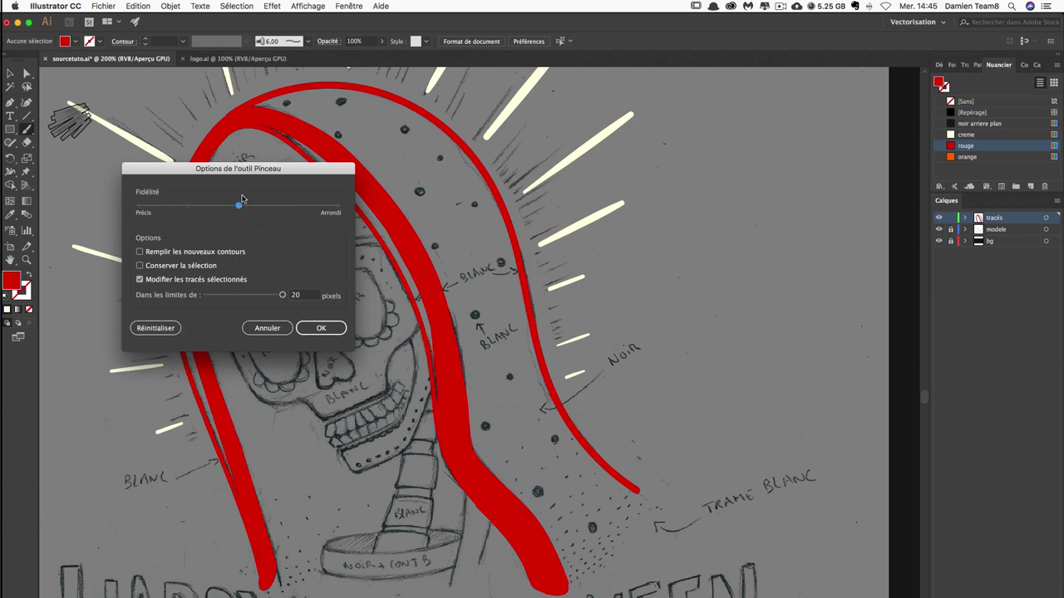
left_click(324, 329)
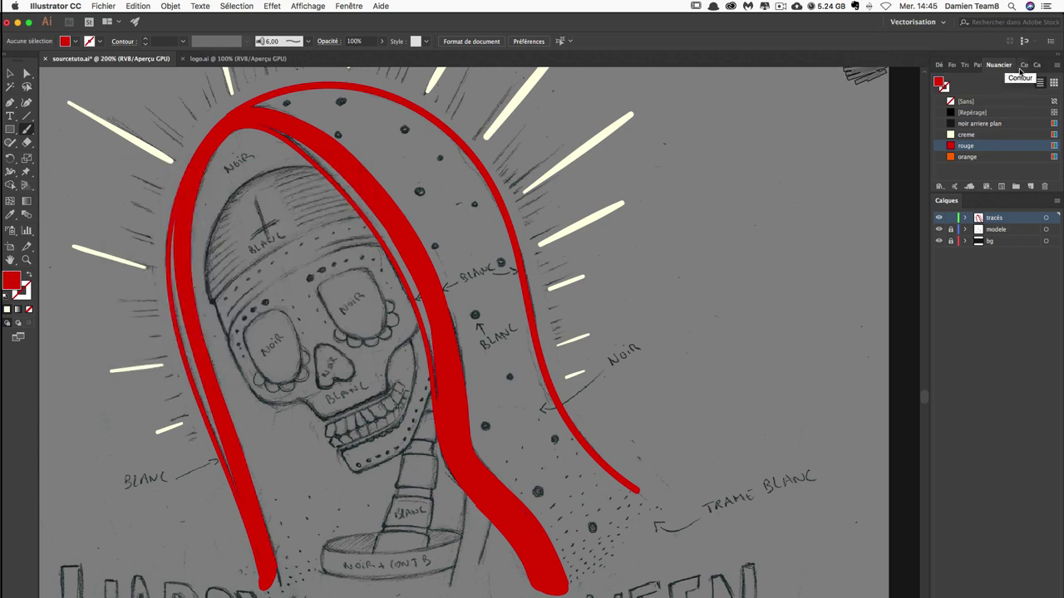
Edit the 5 pt round calligraphic brush so its size follows pen pressure with 5 pt variation.
left_click(951, 66)
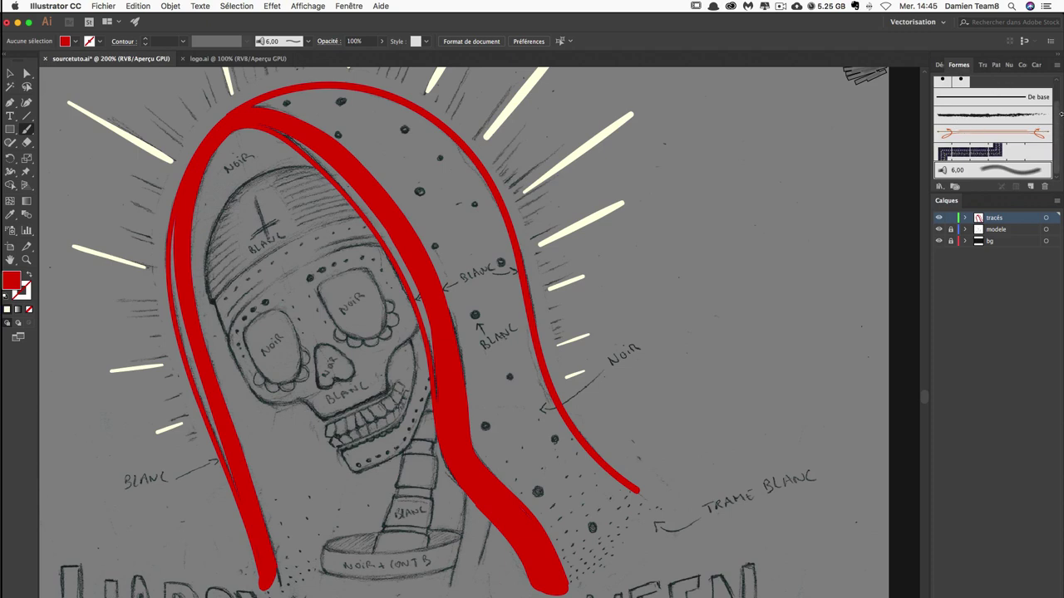
scroll(1059, 111, "up", 2)
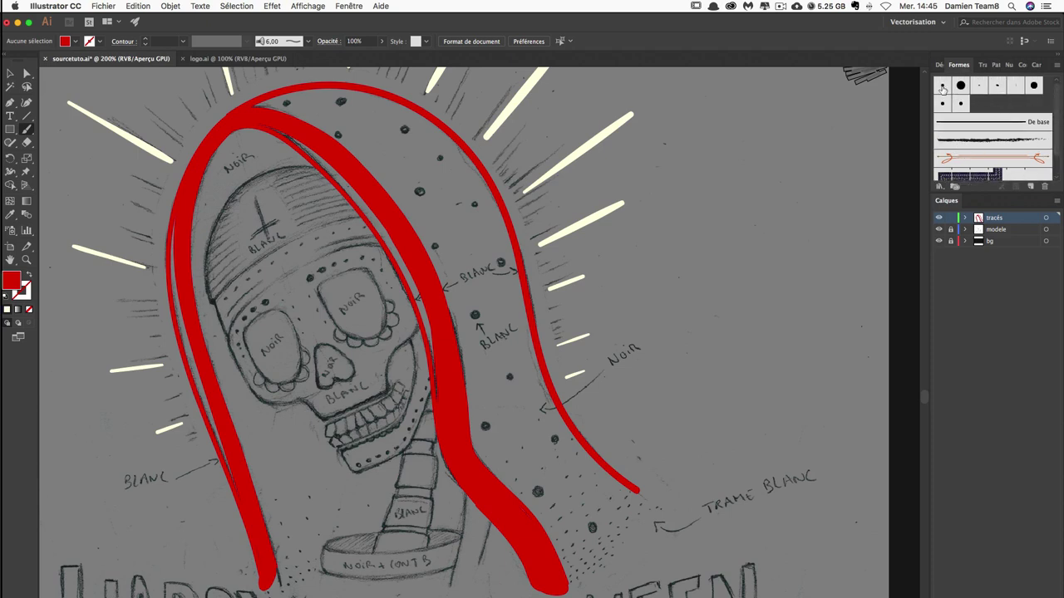
double_click(942, 87)
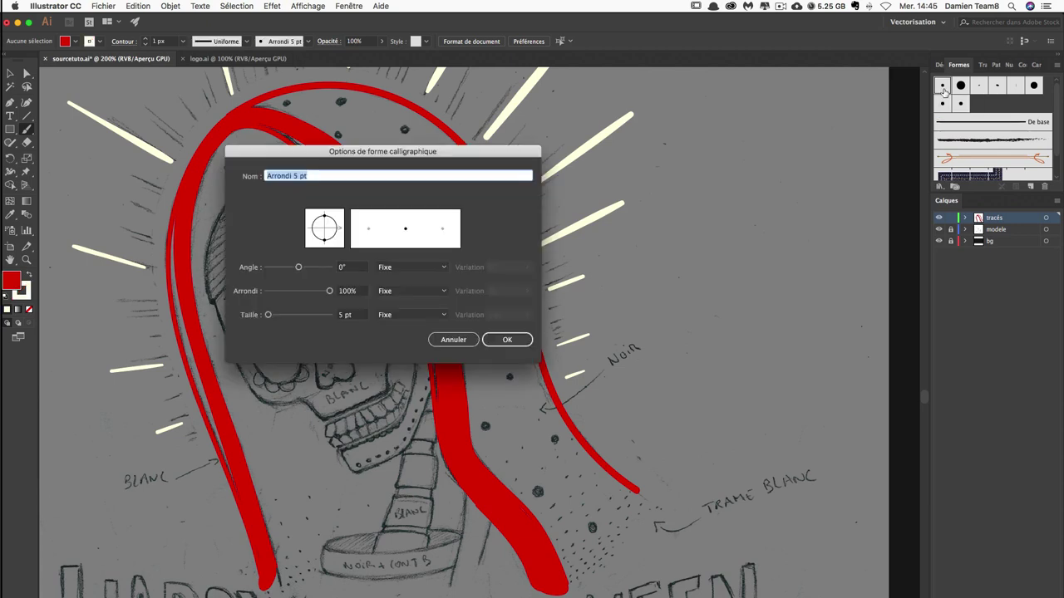
left_click(411, 315)
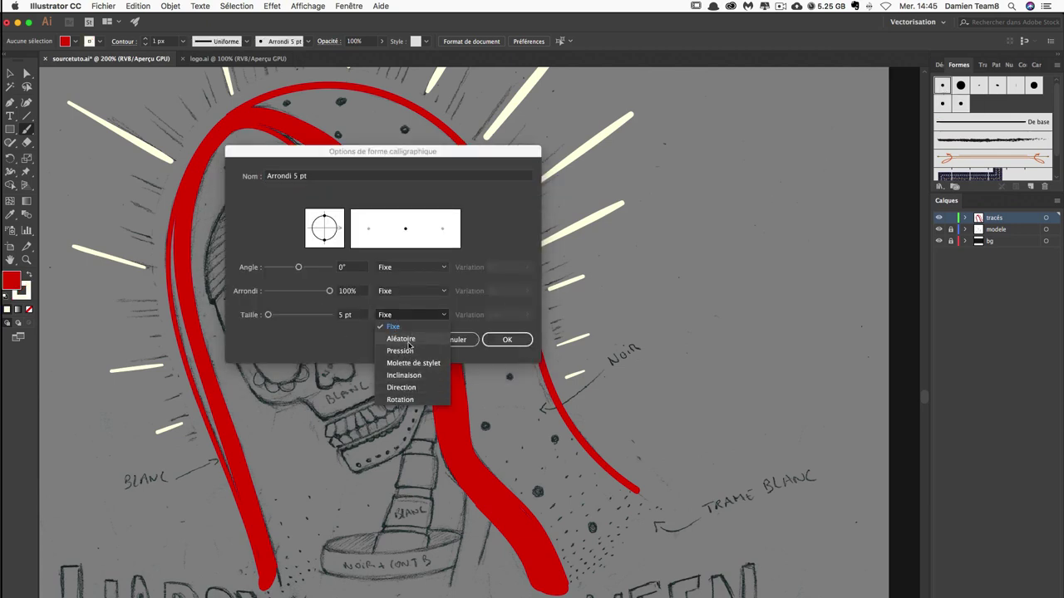
left_click(407, 351)
left_click(514, 316)
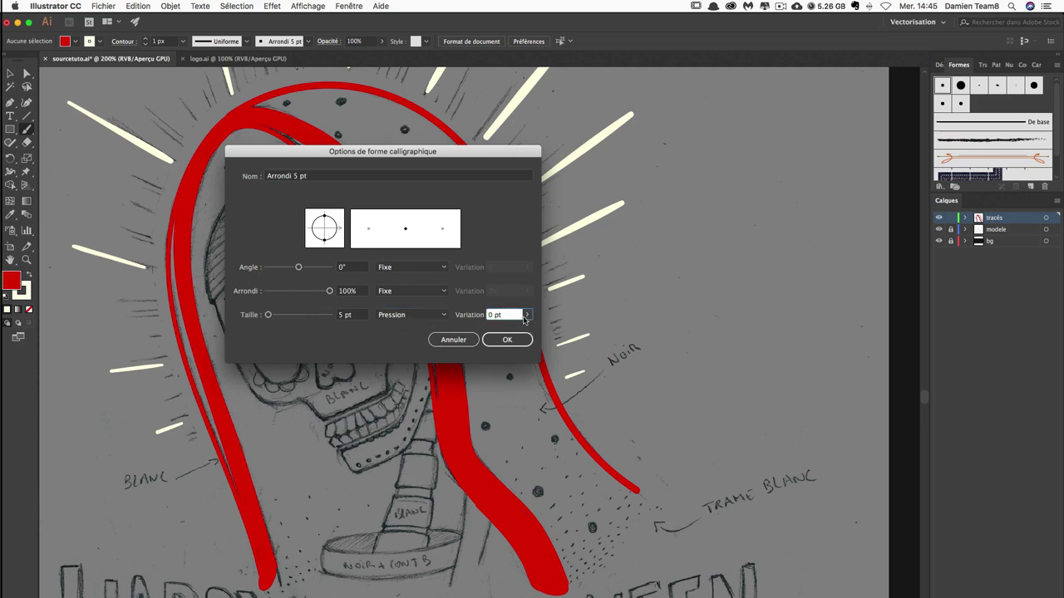
left_click(526, 315)
left_click(525, 329)
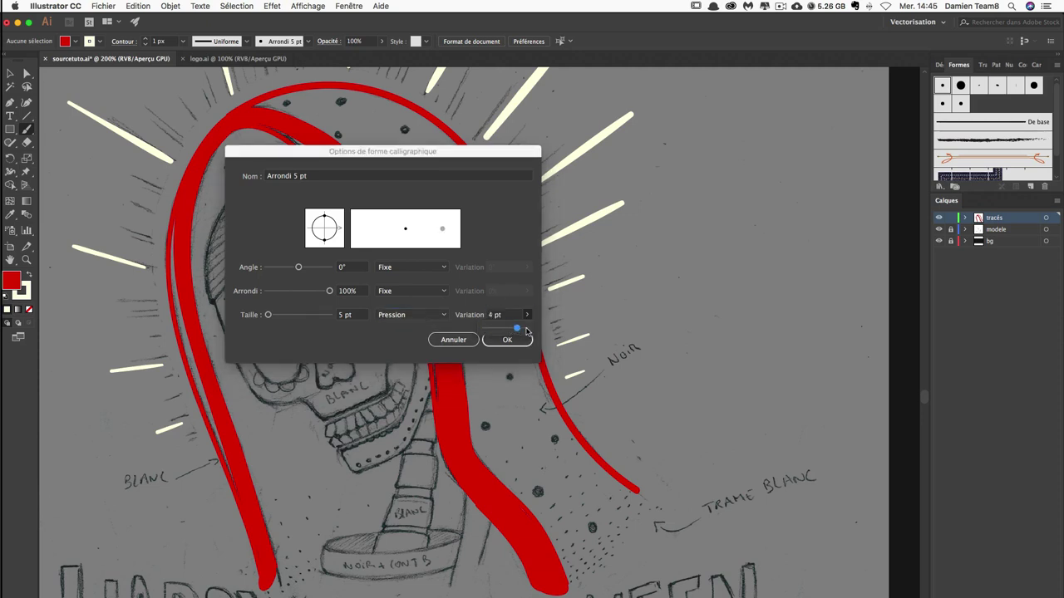
left_click(363, 275)
Set the brush angle to 23° and roundness to about 60%, both following pen pressure.
left_click_drag(298, 267, 303, 267)
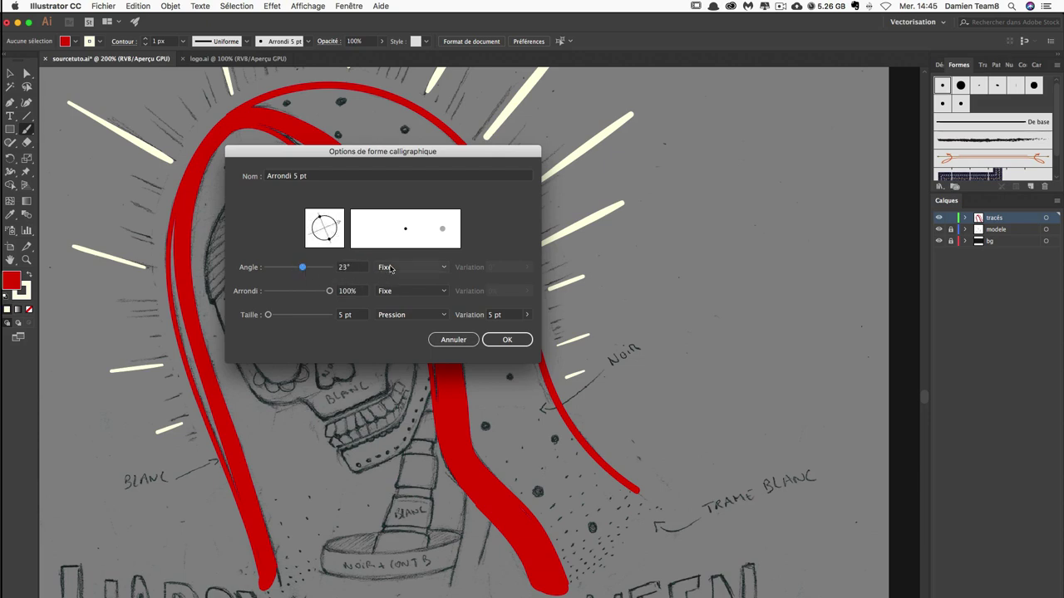
left_click(407, 267)
left_click(391, 305)
left_click(403, 290)
left_click(410, 331)
left_click_drag(330, 291, 306, 291)
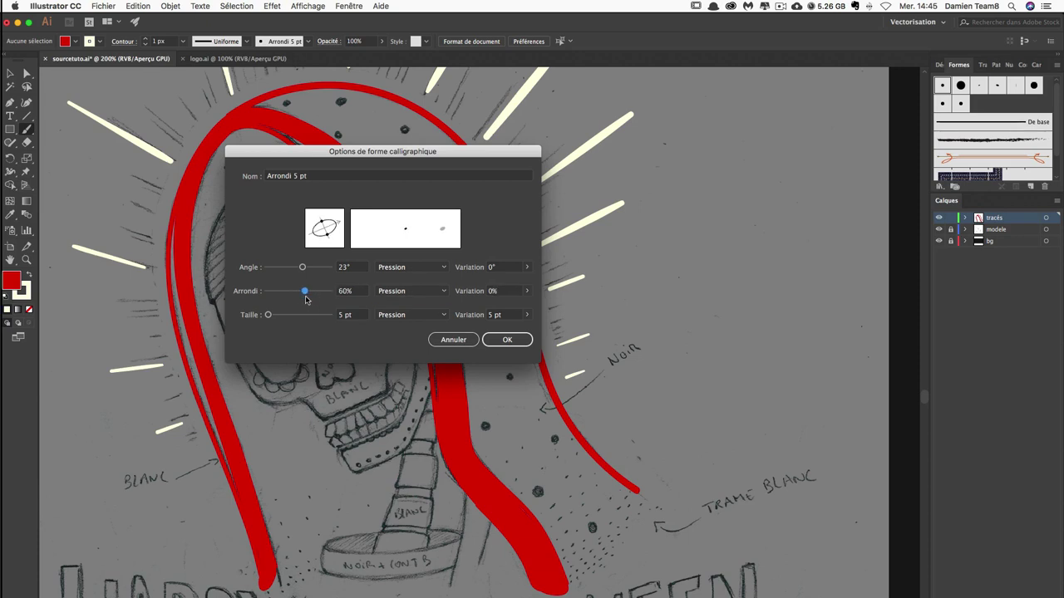
left_click(507, 339)
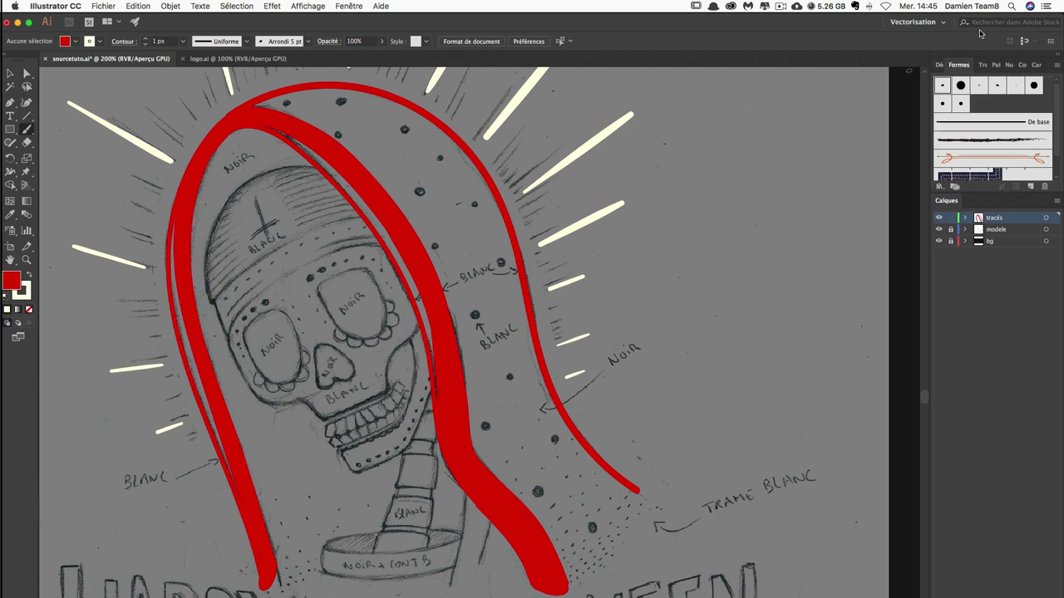
left_click(1004, 67)
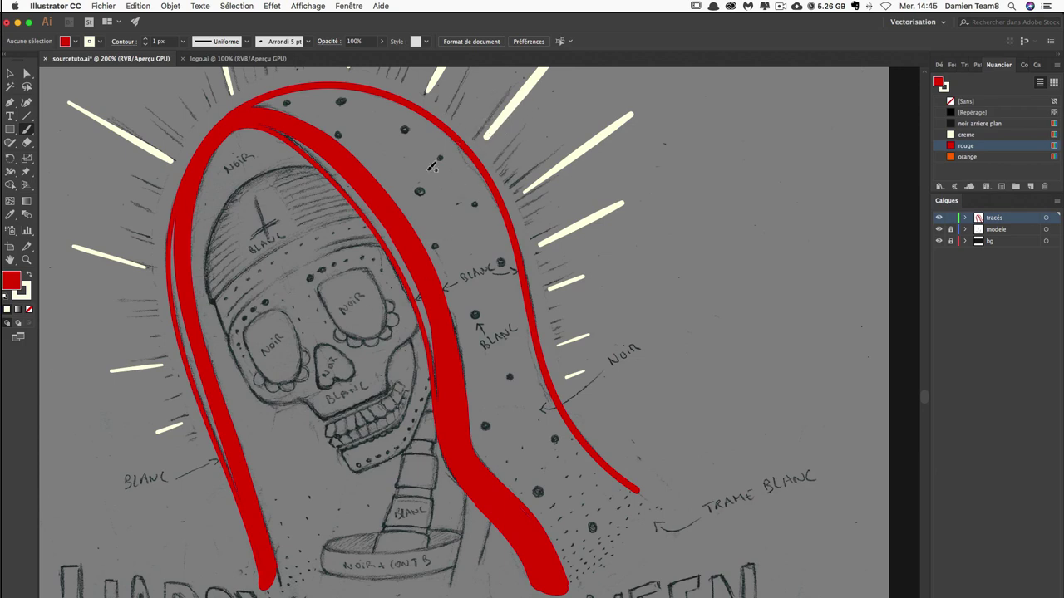
Make the stroke the creme swatch with no fill, and zoom in on the skull sketch.
left_click(966, 136)
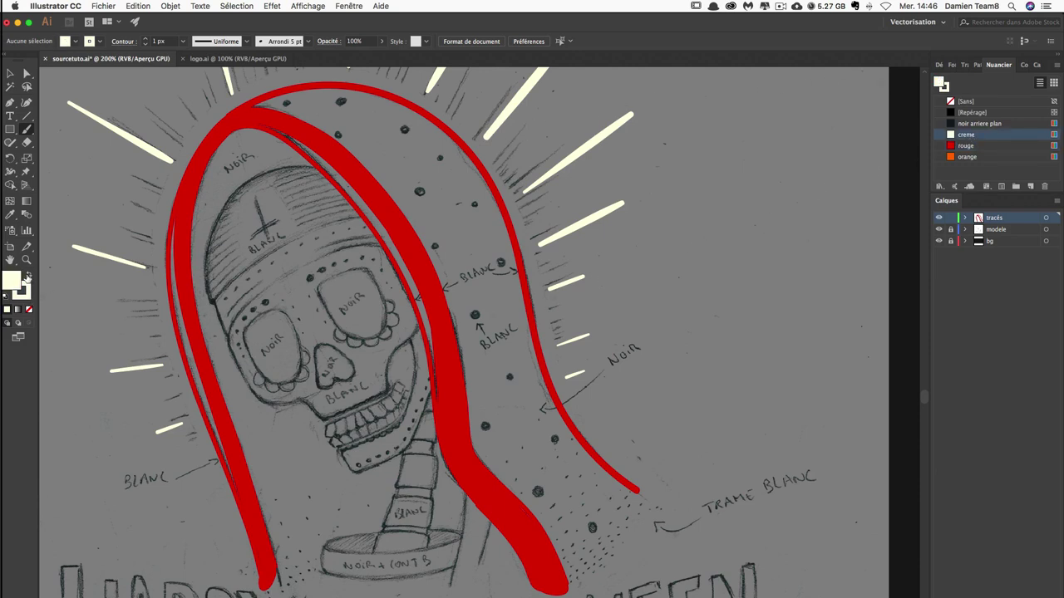
left_click(29, 275)
left_click(30, 276)
left_click(30, 276)
left_click(30, 276)
left_click(29, 310)
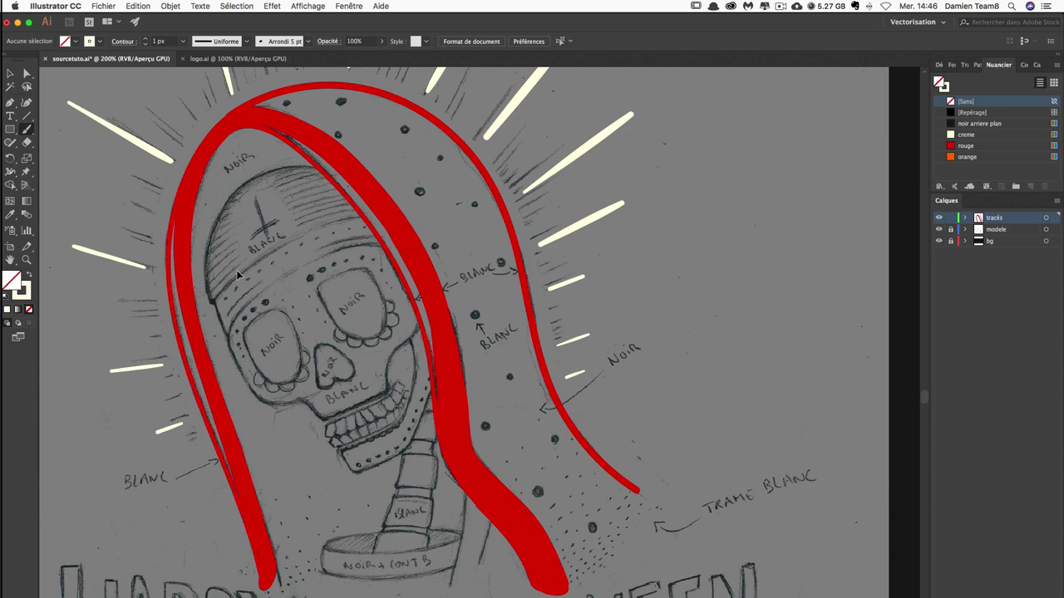
key("super+plus")
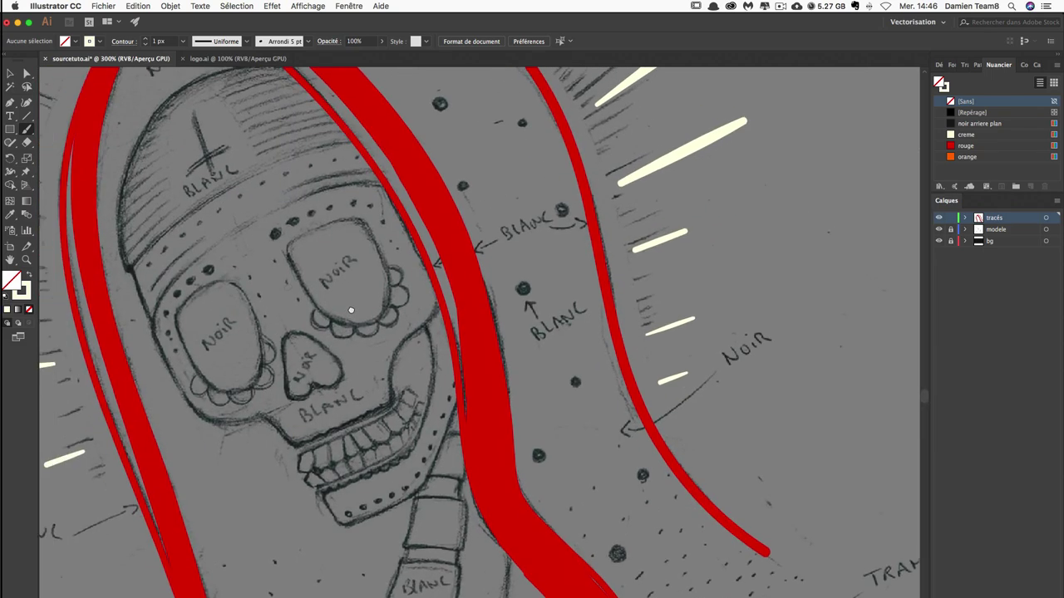
scroll(284, 297, "left", 3)
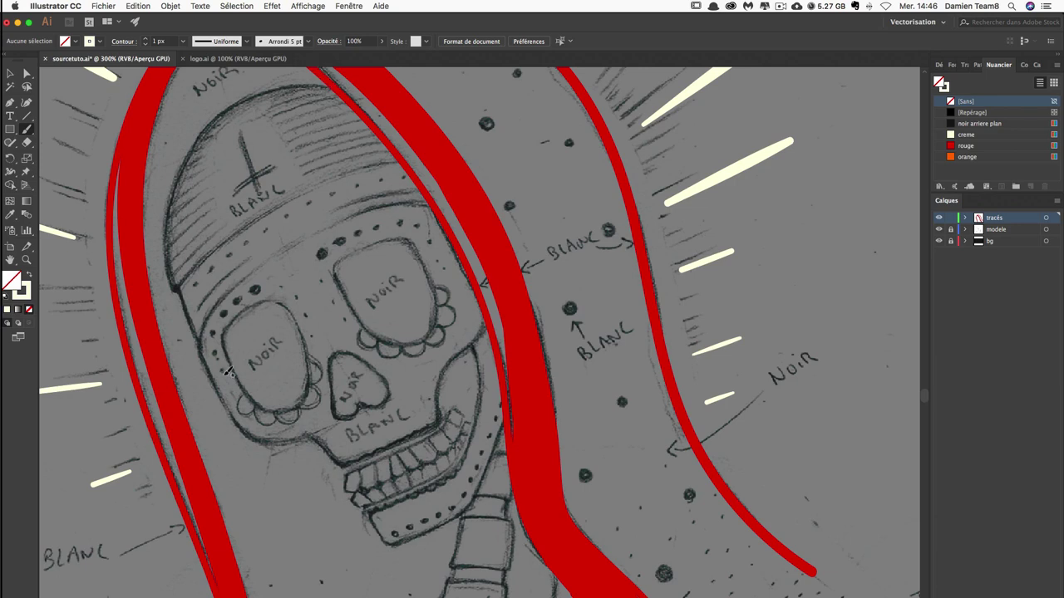
Trace the skull outline in cream along the cap's lower edge with the Paintbrush.
mouse_move(230, 414)
left_mouse_down()
mouse_move(172, 249)
mouse_move(192, 161)
mouse_move(233, 111)
mouse_move(303, 78)
mouse_move(358, 80)
mouse_move(442, 178)
mouse_move(492, 273)
left_mouse_up()
key("ctrl+z")
mouse_move(180, 281)
left_mouse_down()
mouse_move(172, 253)
mouse_move(200, 151)
mouse_move(248, 102)
mouse_move(304, 81)
mouse_move(341, 92)
mouse_move(399, 156)
mouse_move(489, 324)
mouse_move(416, 442)
mouse_move(357, 465)
mouse_move(240, 419)
mouse_move(185, 293)
mouse_move(176, 211)
left_mouse_up()
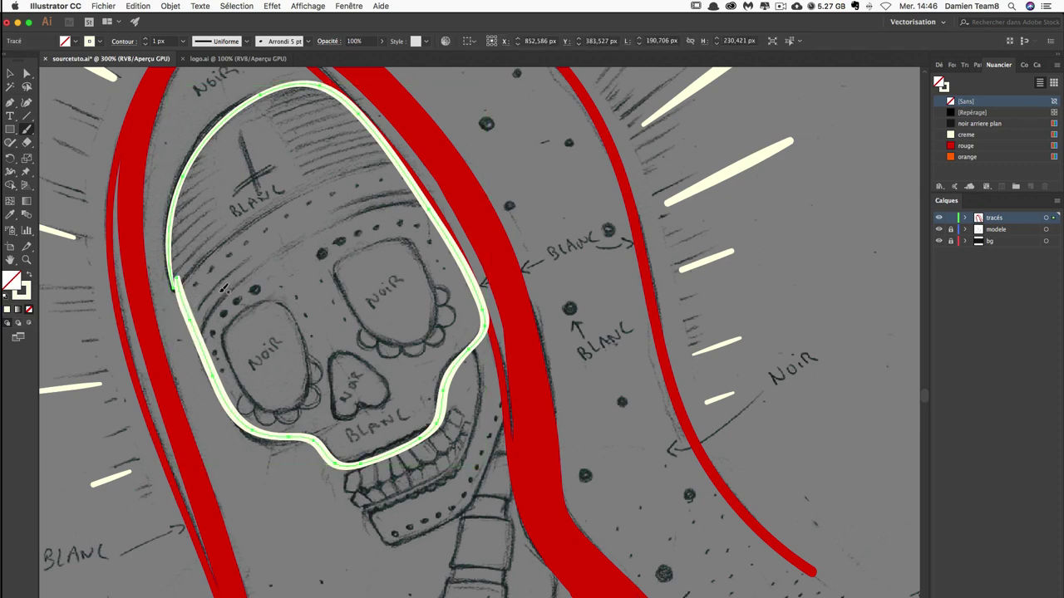
left_click_drag(176, 277, 179, 204)
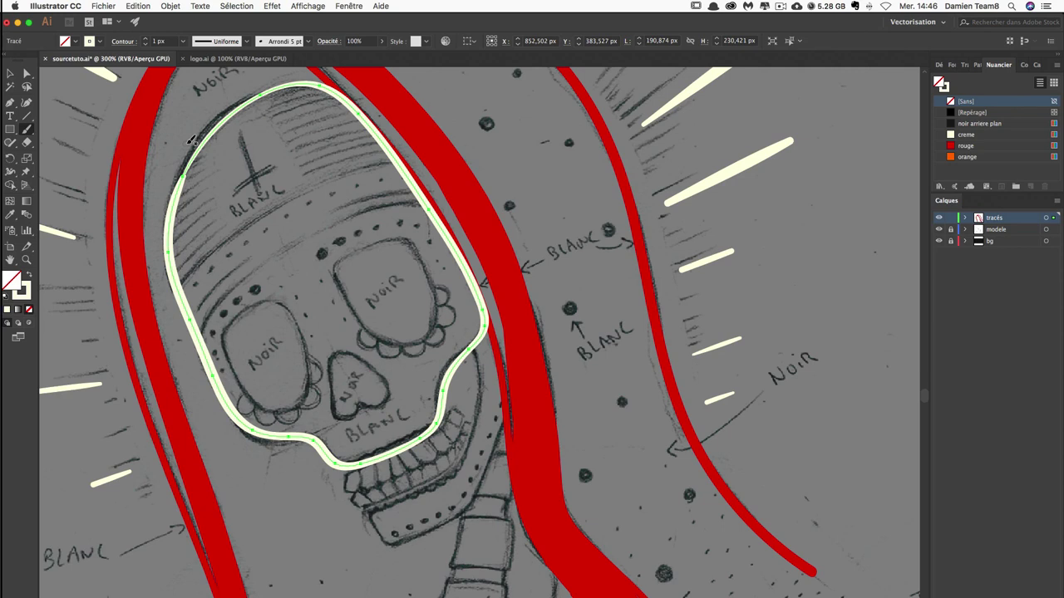
left_click_drag(181, 284, 276, 197)
left_click_drag(384, 154, 389, 160)
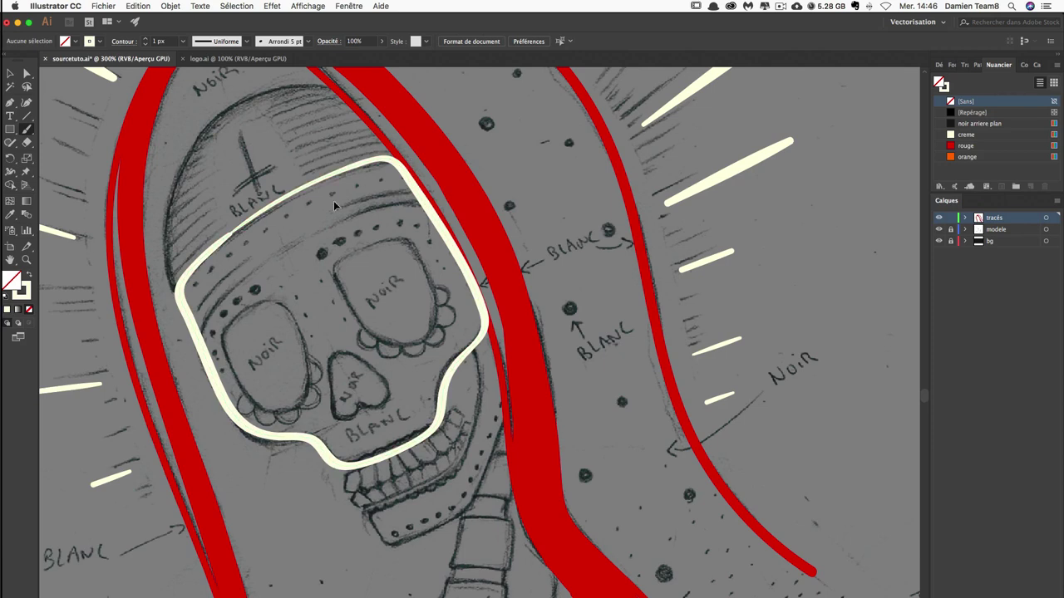
Draw the forehead band line across the dome and try a cross above it.
key("ctrl+z")
key("ctrl+shift+a")
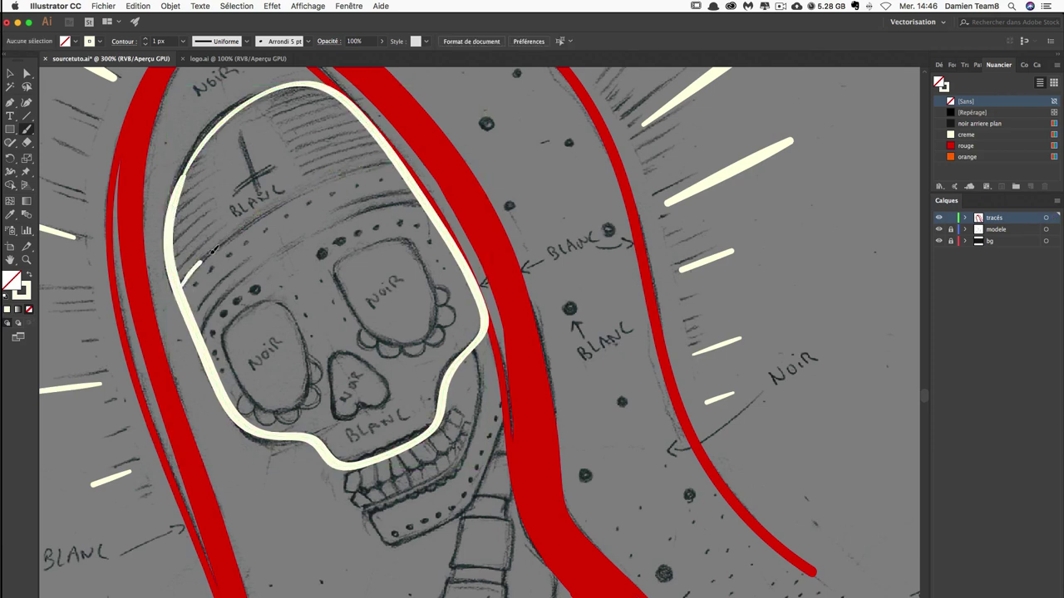
left_click_drag(214, 248, 396, 157)
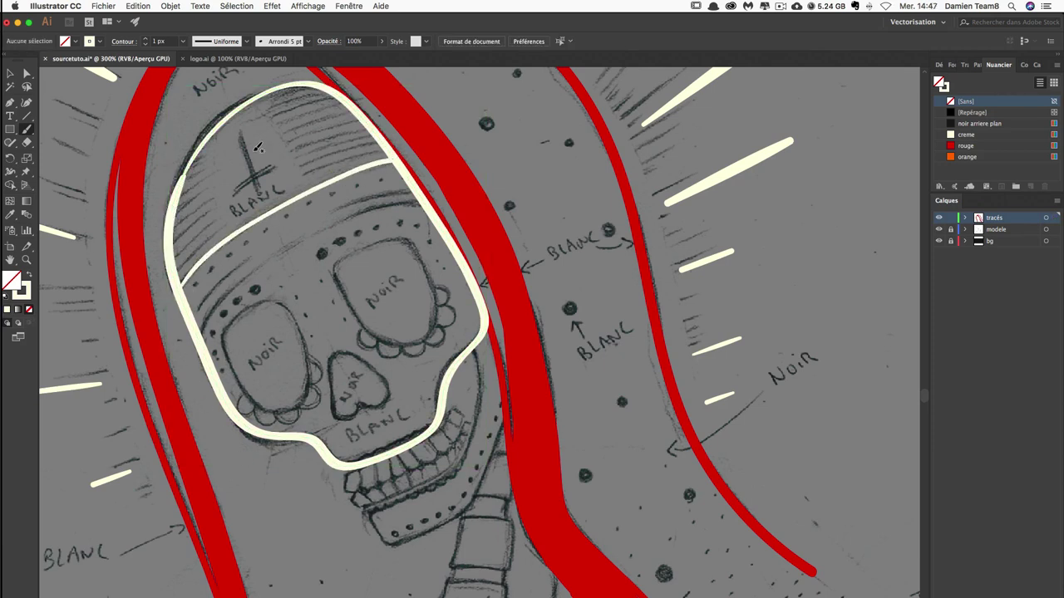
mouse_move(240, 132)
left_mouse_down()
mouse_move(254, 186)
mouse_move(281, 171)
left_mouse_up()
key("cmd+z")
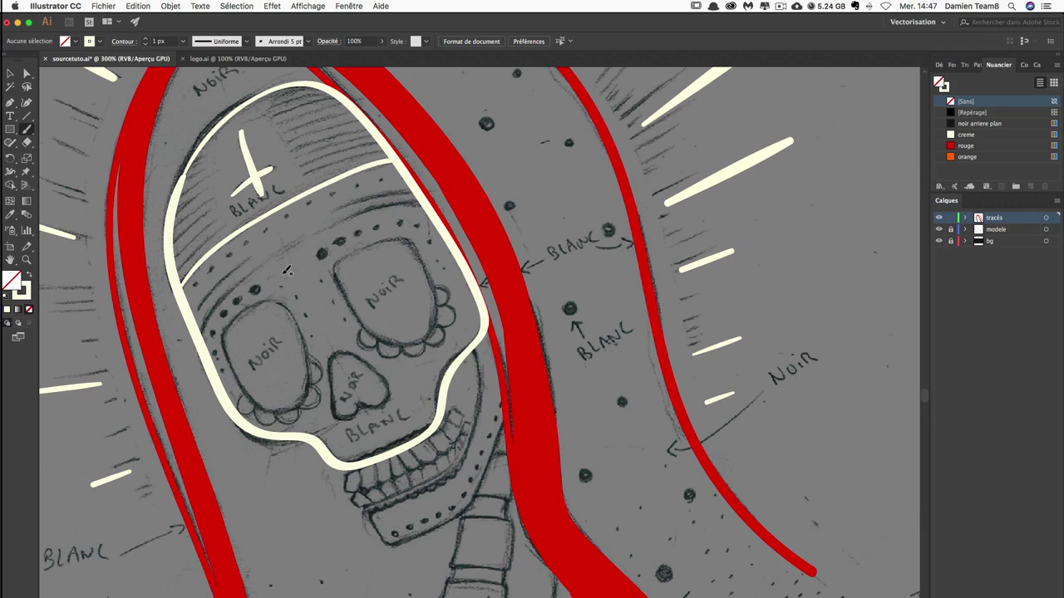
Outline both eye sockets, the heart-shaped nose and the jaw around the teeth in cream.
mouse_move(226, 325)
left_mouse_down()
mouse_move(304, 376)
mouse_move(226, 332)
left_mouse_up()
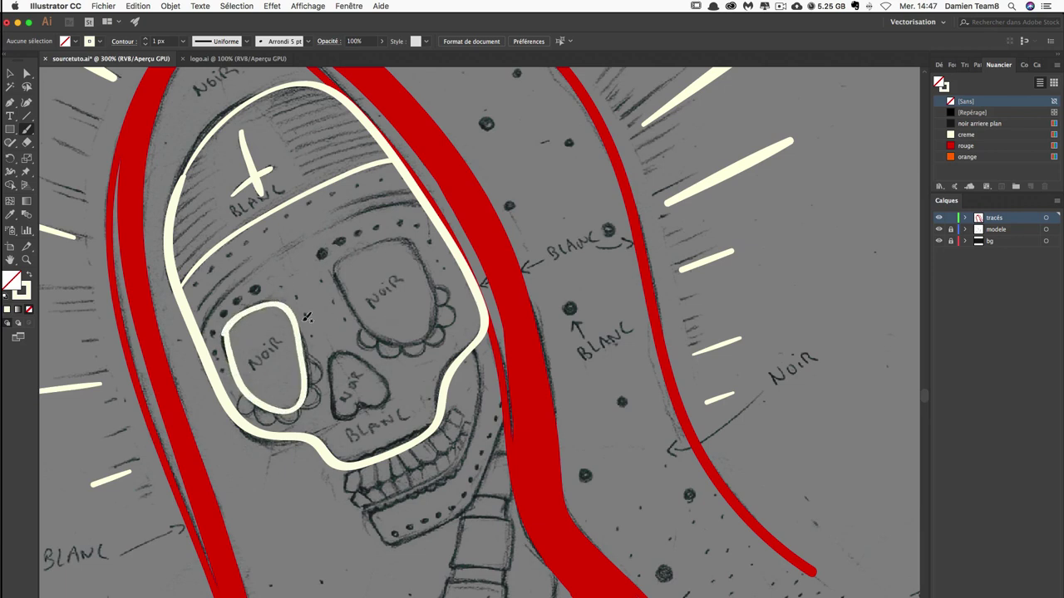
mouse_move(335, 261)
left_mouse_down()
mouse_move(340, 283)
mouse_move(380, 239)
mouse_move(337, 268)
left_mouse_up()
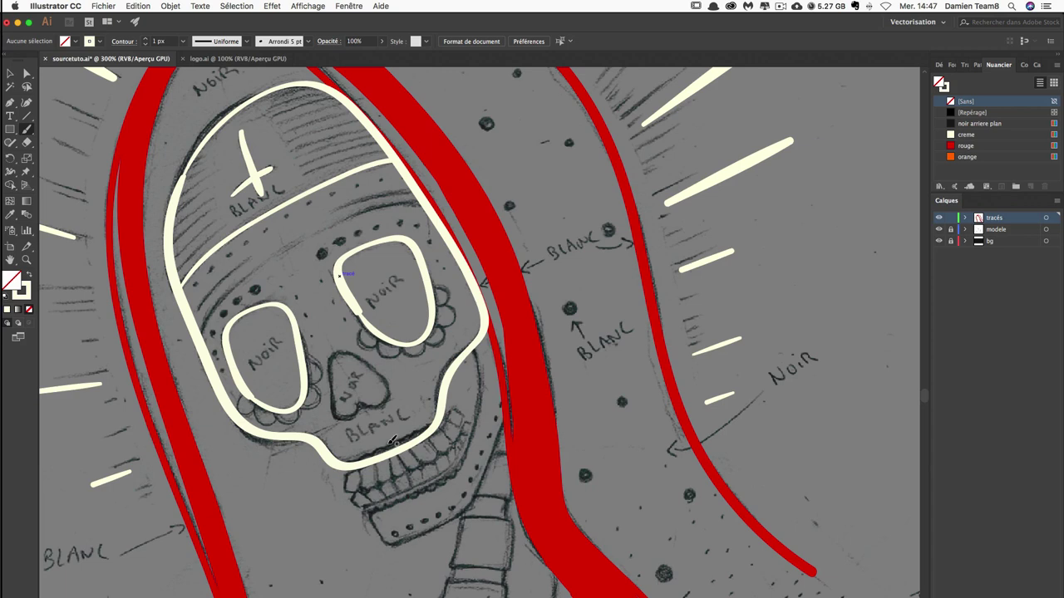
mouse_move(335, 416)
left_mouse_down()
mouse_move(382, 376)
mouse_move(336, 415)
left_mouse_up()
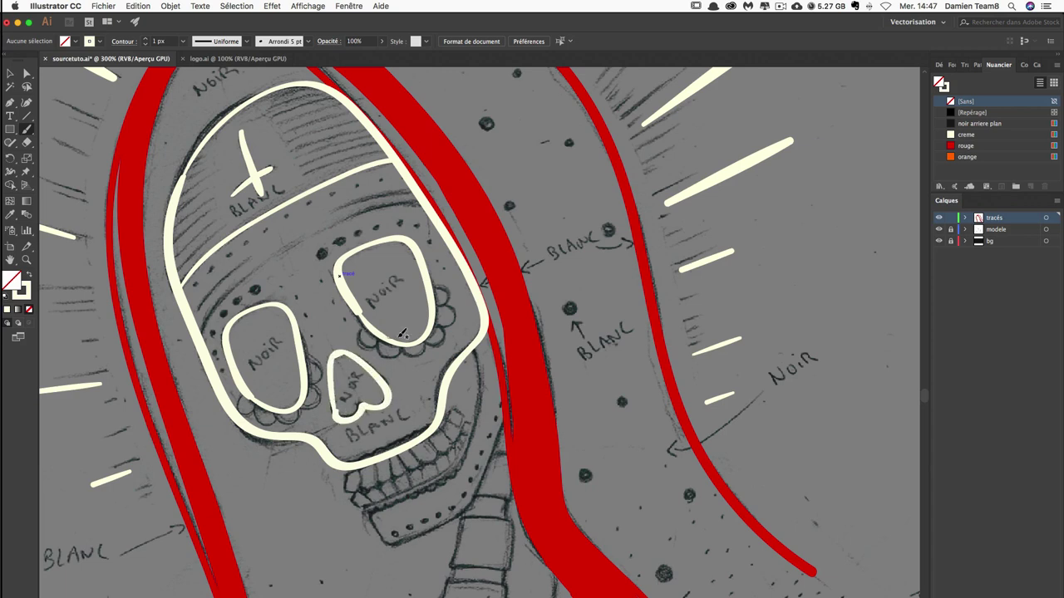
scroll(428, 444, "down", 5)
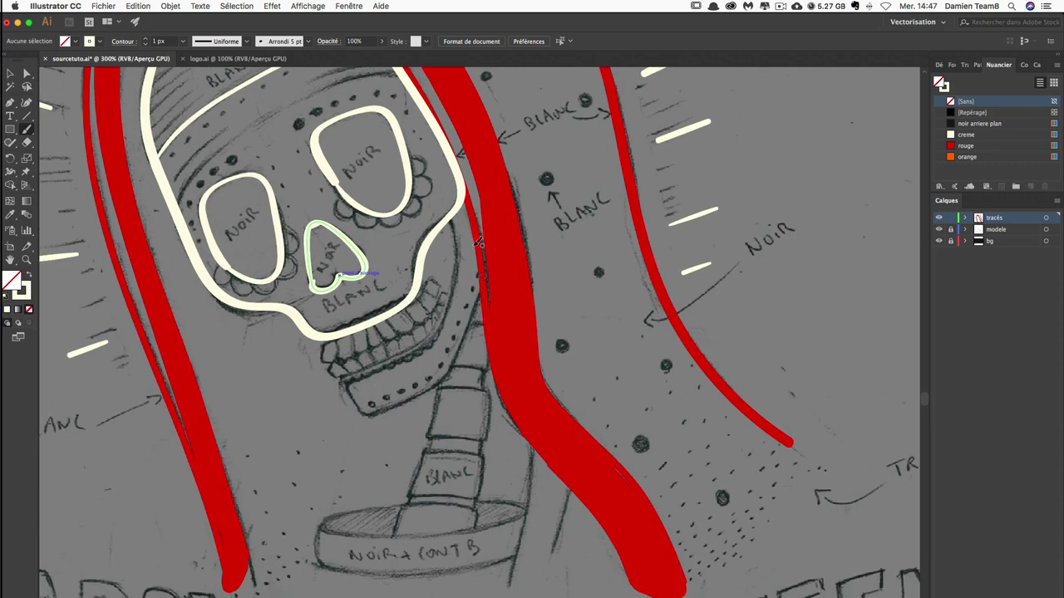
mouse_move(455, 226)
left_mouse_down()
mouse_move(438, 332)
mouse_move(369, 409)
mouse_move(396, 416)
mouse_move(435, 386)
mouse_move(457, 349)
mouse_move(478, 267)
mouse_move(462, 220)
left_mouse_up()
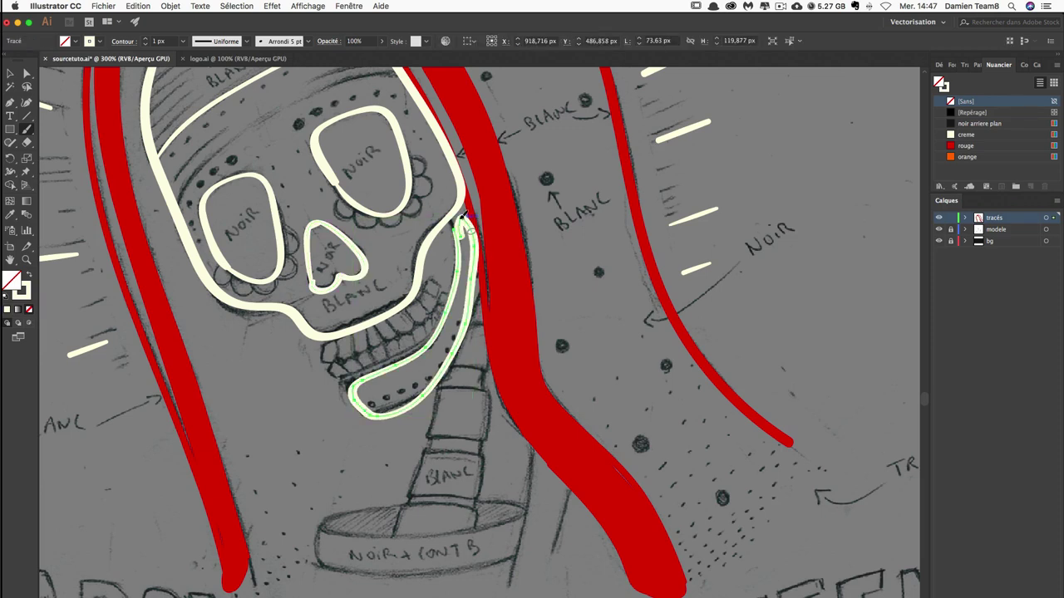
scroll(487, 340, "up", 2)
scroll(487, 340, "up", 2)
scroll(499, 340, "up", 1)
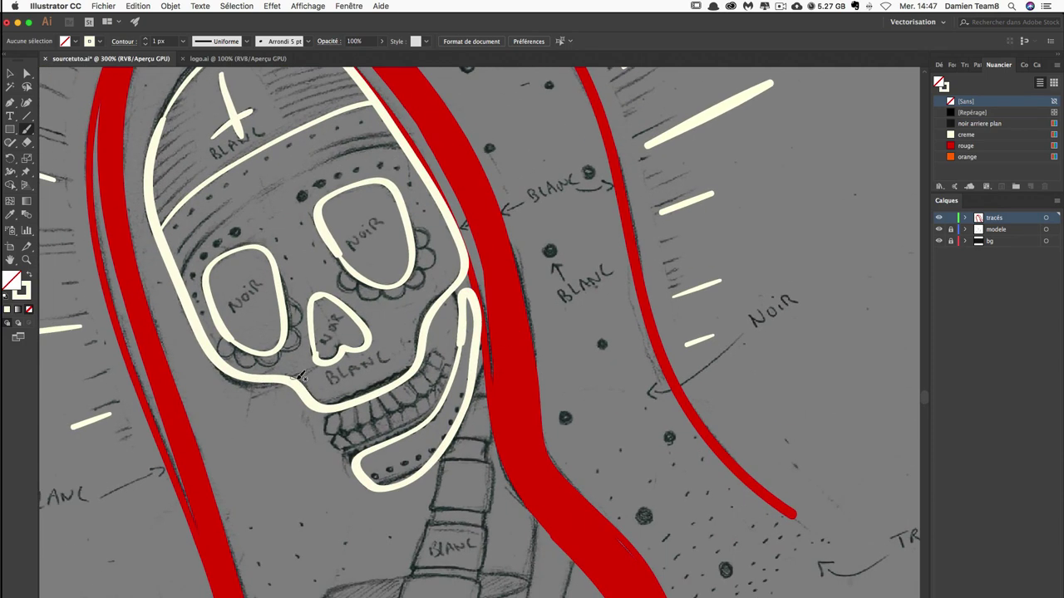
Give the skull outline path a cream fill with Shift+X.
left_click(171, 258, "super")
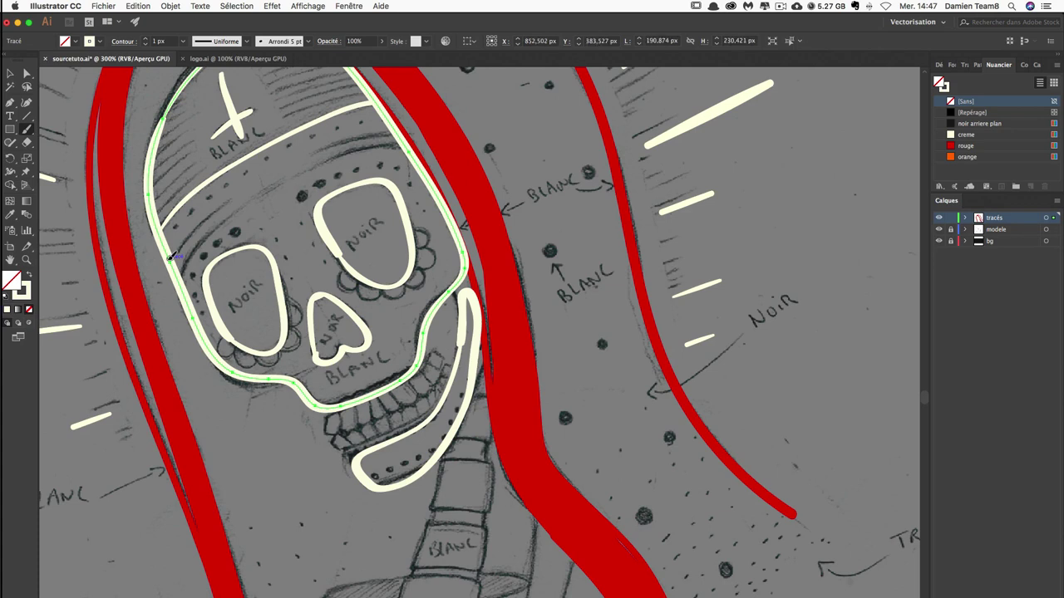
left_click(29, 276)
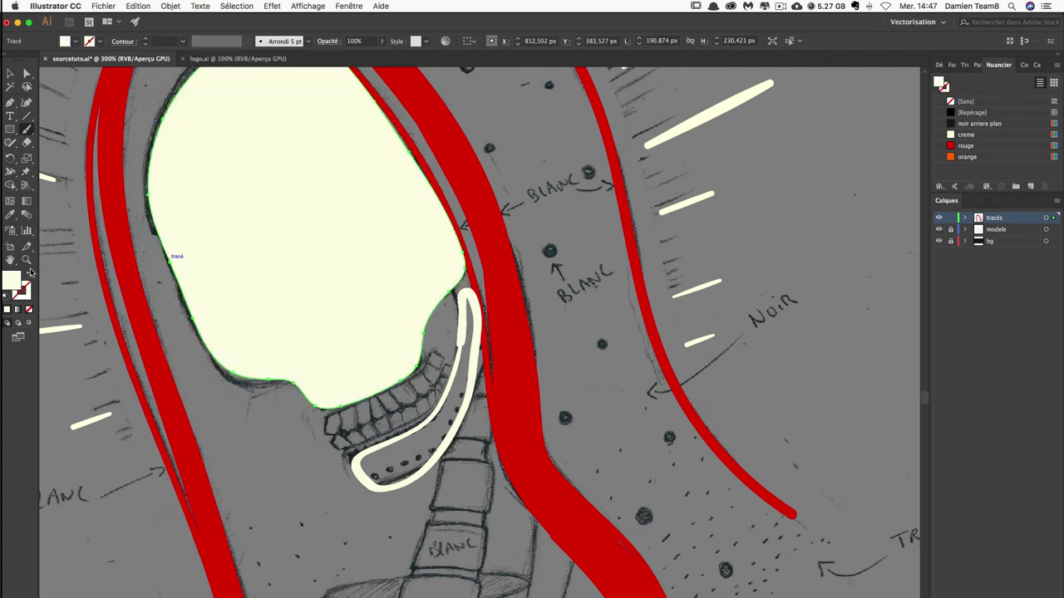
left_click(29, 274)
left_click(29, 276)
left_click_drag(202, 173, 194, 166)
key("ctrl+z")
key("b")
Colour the forehead band line with the 'noir arriere plan' swatch.
left_click(30, 275)
left_click_drag(370, 102, 158, 228)
double_click(25, 293)
key("Escape")
left_click(975, 125)
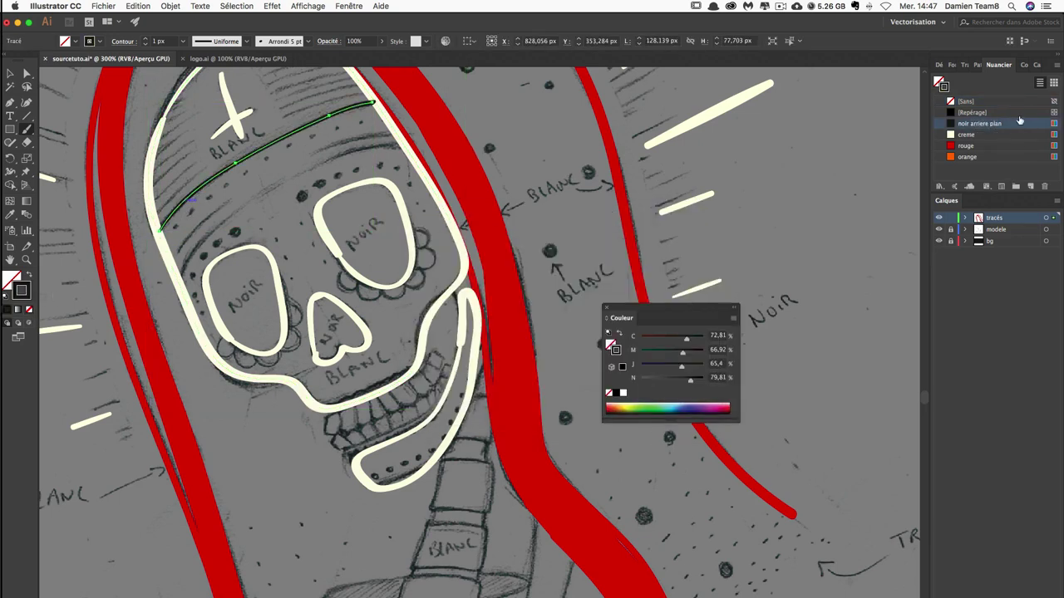
Fill the eye sockets and nose with 'noir arriere plan' and the skull with cream.
left_click(247, 259)
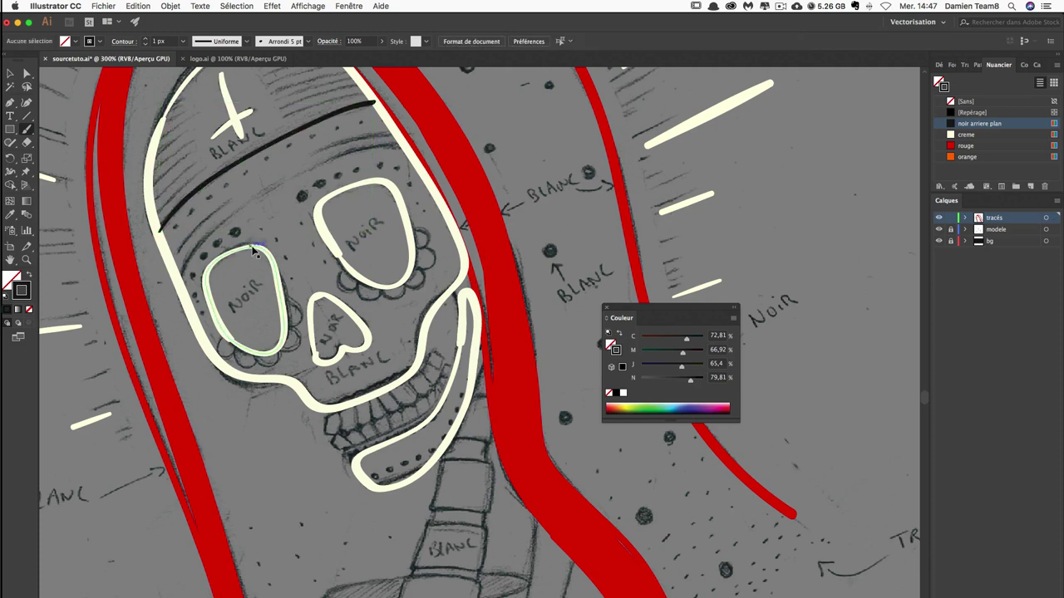
left_click(360, 195, "shift")
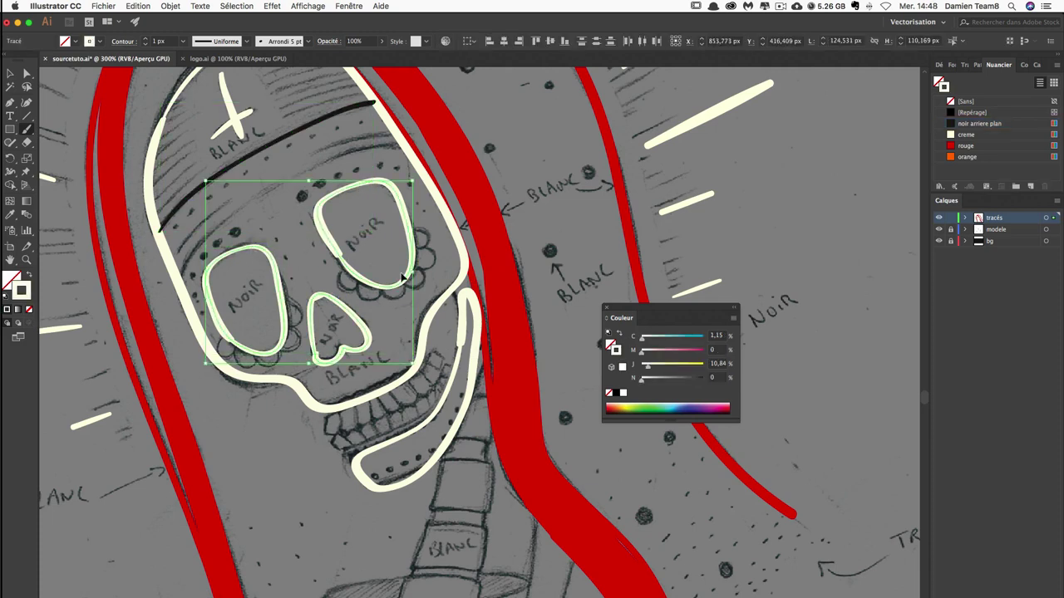
left_click(988, 124)
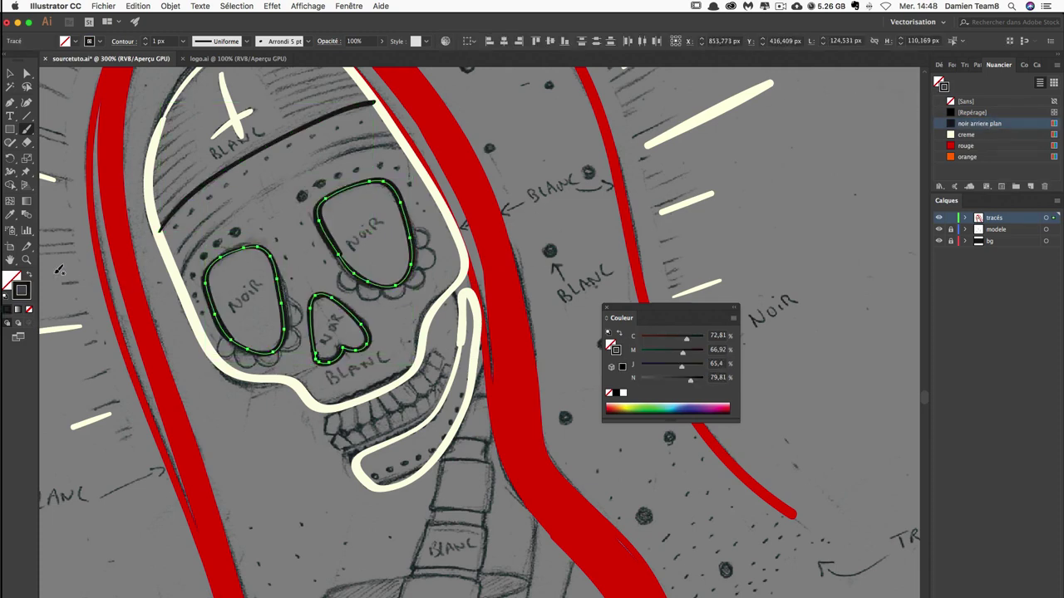
left_click(30, 275)
key("super+shift+a")
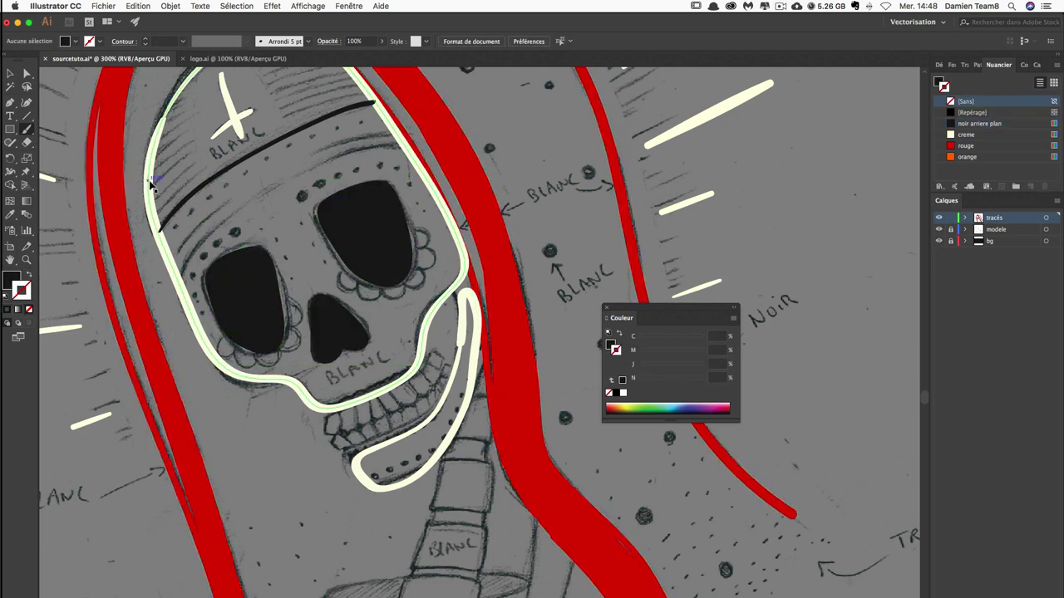
left_click(152, 186)
left_click(31, 274)
key("super+shift+a")
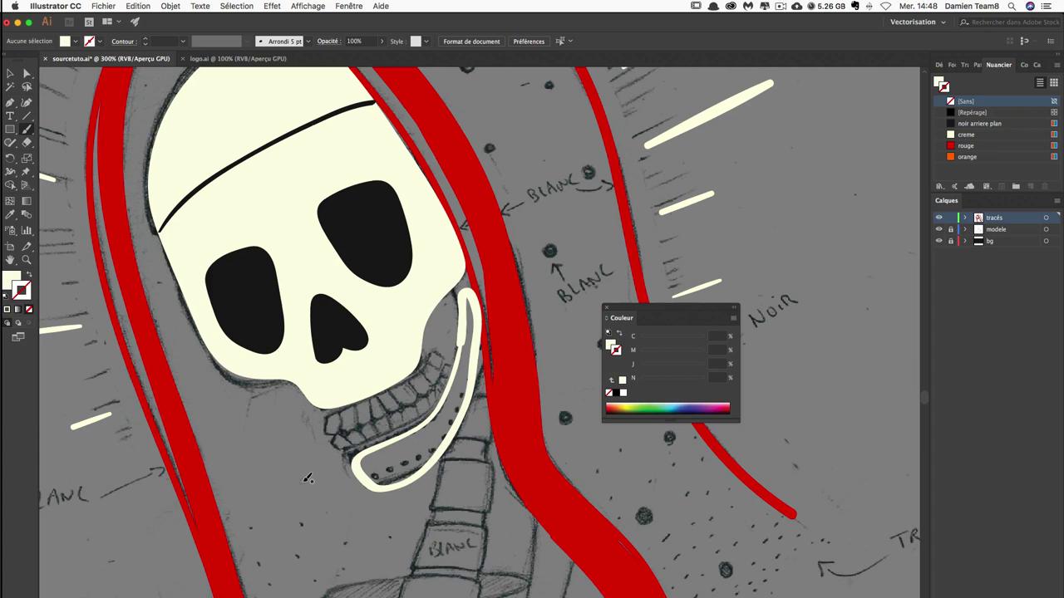
Pan around the skull and inspect the nose shape's anchor points.
scroll(765, 250, "right", 10)
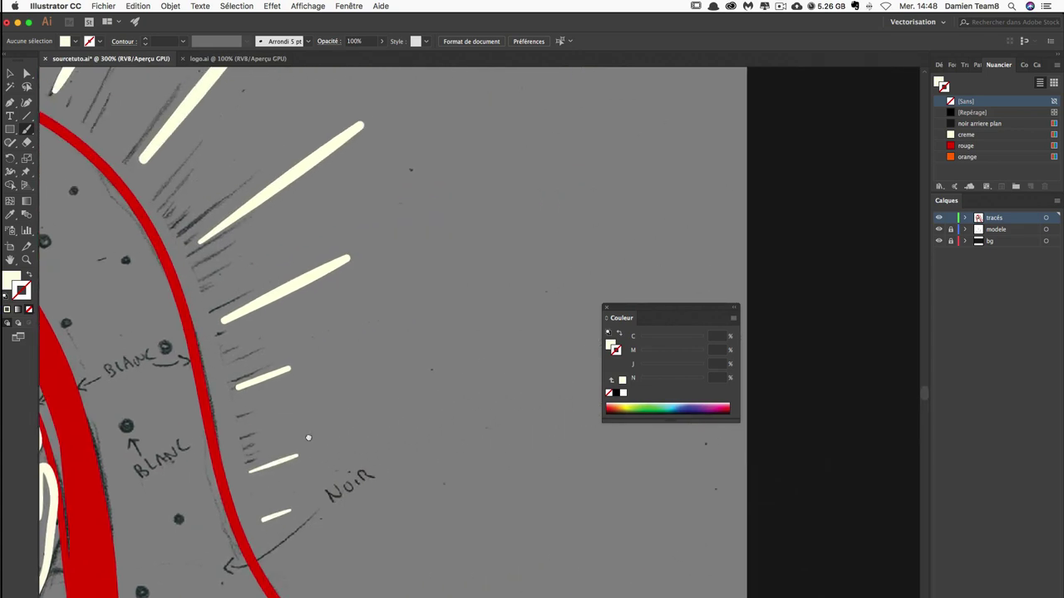
scroll(765, 241, "up", 4)
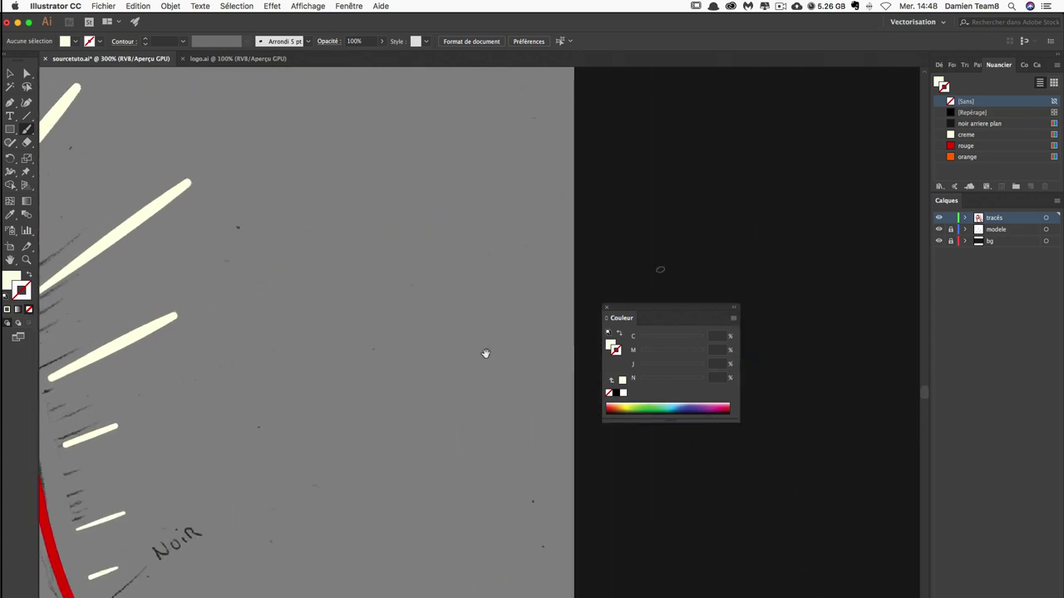
scroll(486, 352, "left", 15)
scroll(486, 352, "down", 4)
scroll(520, 374, "left", 5)
scroll(520, 374, "down", 4)
scroll(338, 467, "right", 3)
scroll(338, 468, "up", 4)
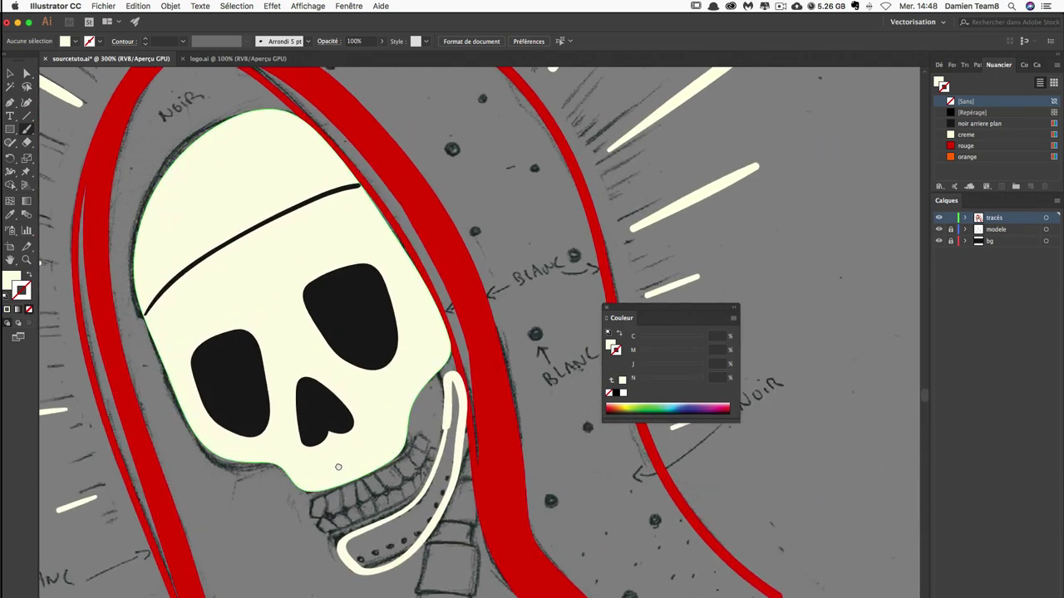
scroll(315, 379, "down", 3)
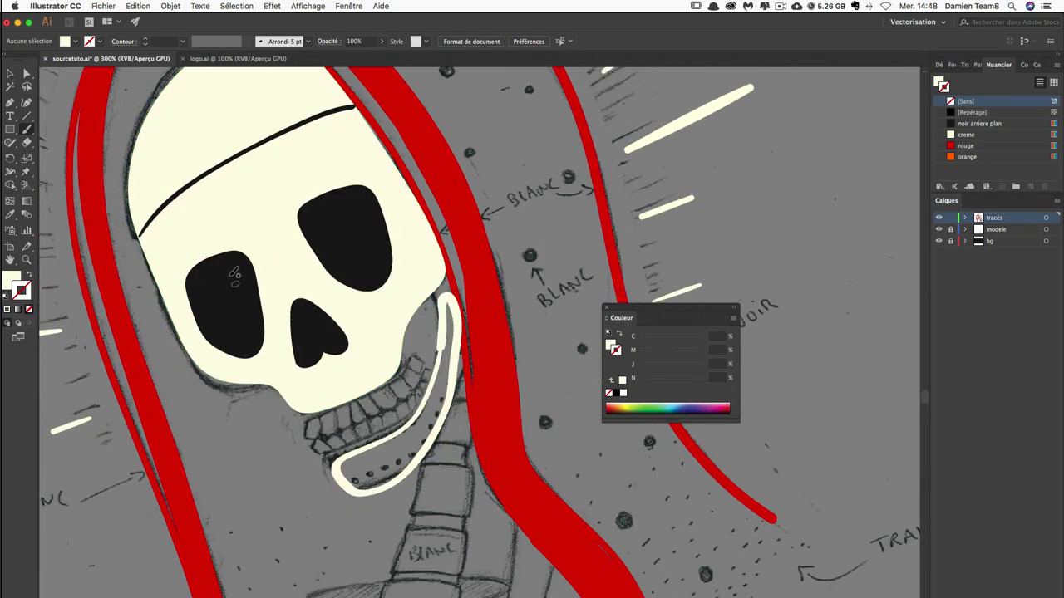
left_click(307, 325)
key("p")
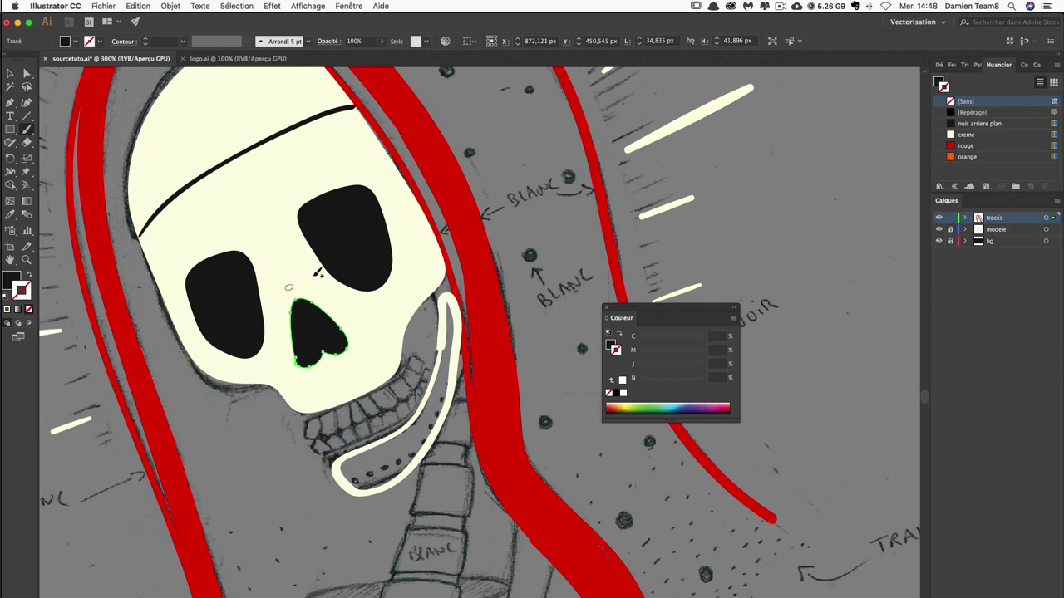
key("v")
Select the left eye, right eye, nose and cream skull together, then show Pathfinder.
left_click(251, 314)
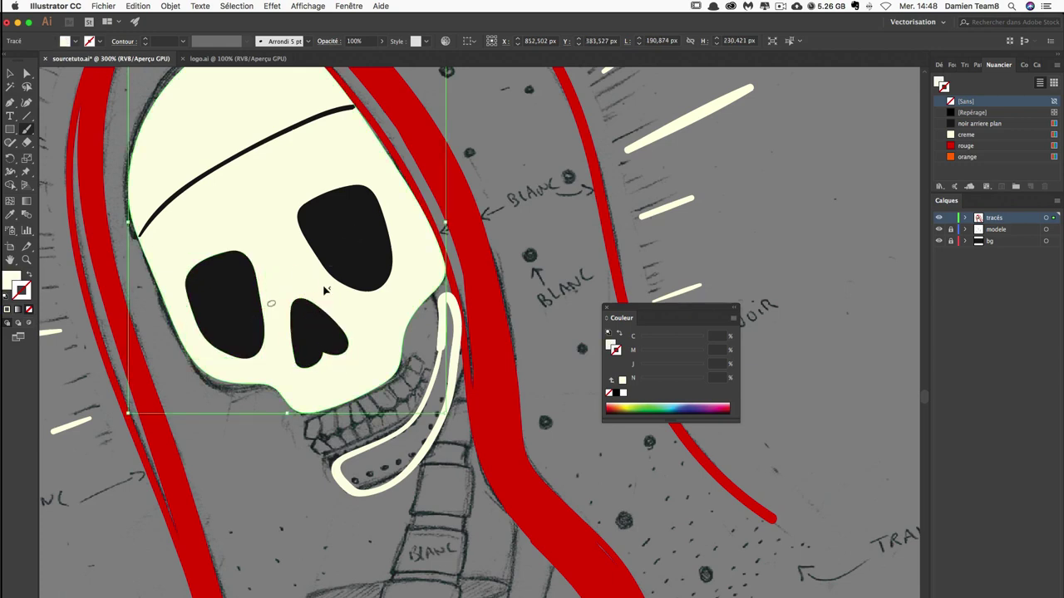
left_click(340, 242, "shift")
left_click(315, 328, "shift")
left_click(266, 223, "shift")
key("b")
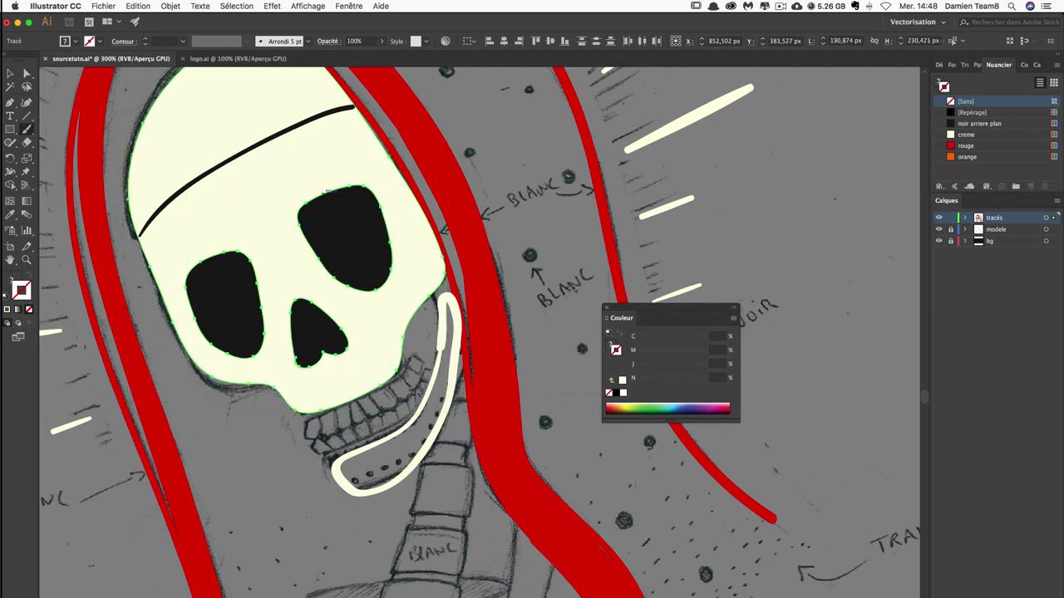
left_click(978, 66)
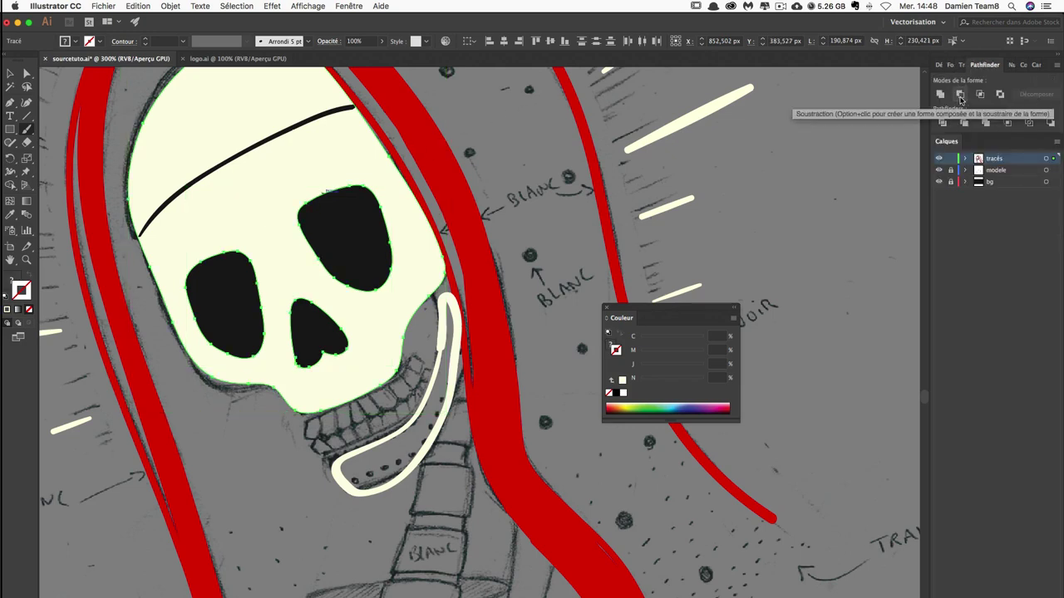
Apply Pathfinder Minus Front to cut the eyes and nose out, then test the holes elsewhere.
left_click(961, 96)
key("super+shift+a")
left_click_drag(403, 288, 741, 261)
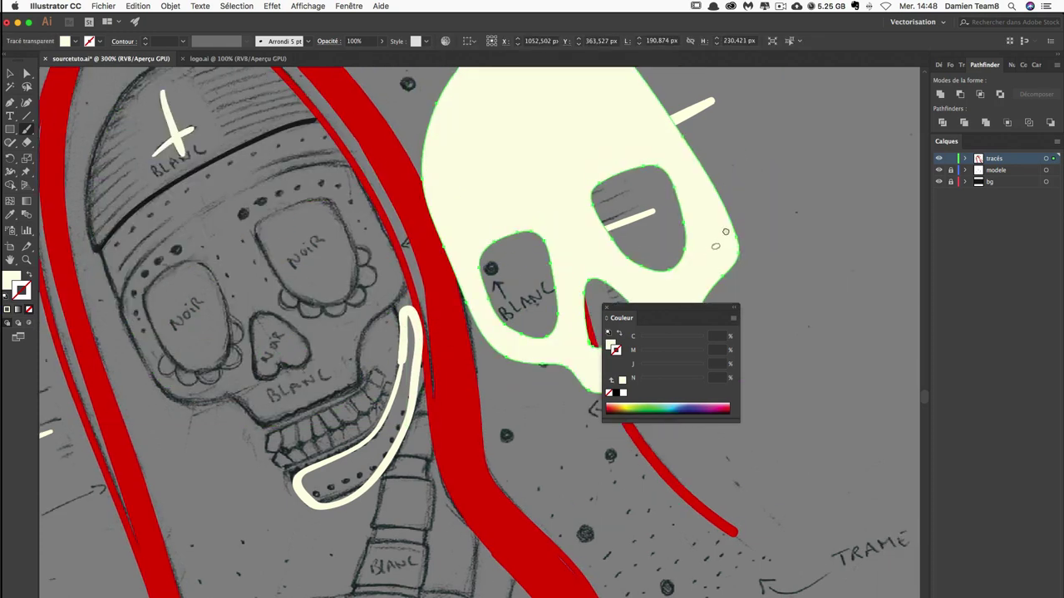
scroll(499, 313, "right", 5)
left_click_drag(430, 321, 708, 275)
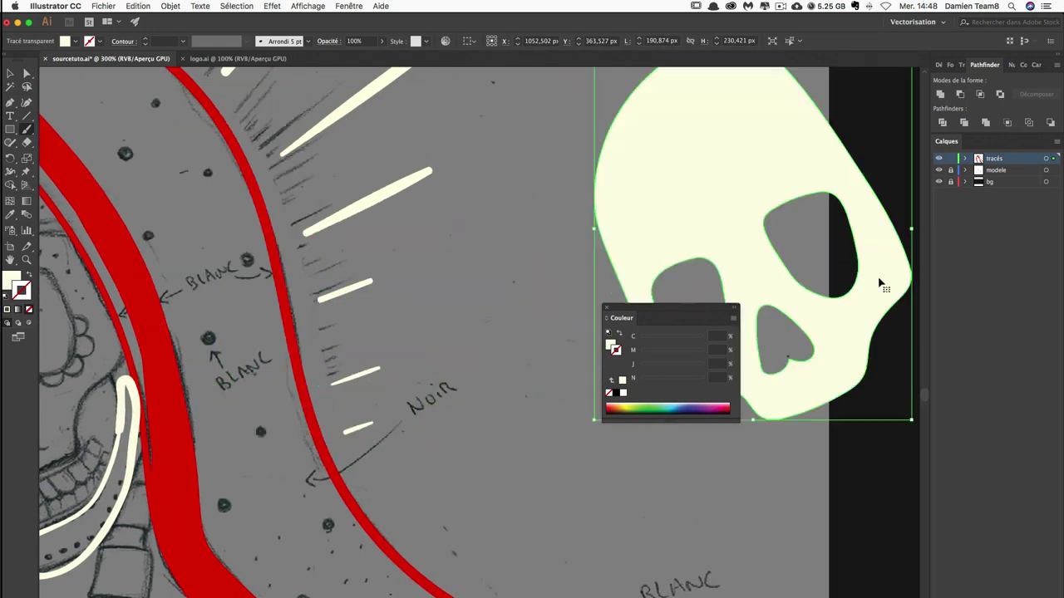
scroll(708, 275, "right", 5)
left_click_drag(536, 357, 755, 290)
left_click(559, 356)
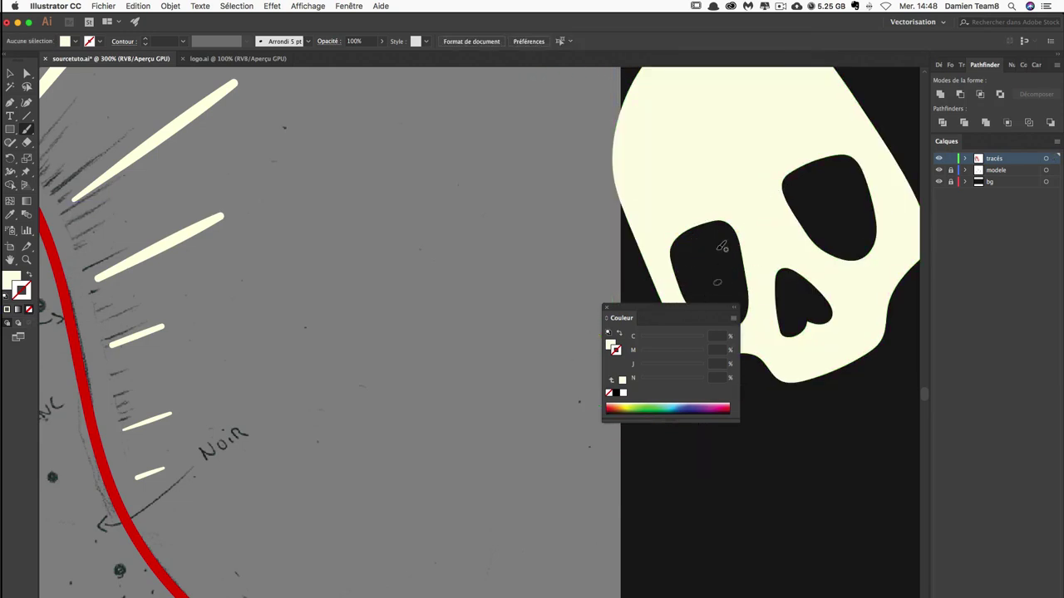
Undo the moves so the cut-out skull sits back over the sketch, then select the jaw outline.
key("ctrl+z")
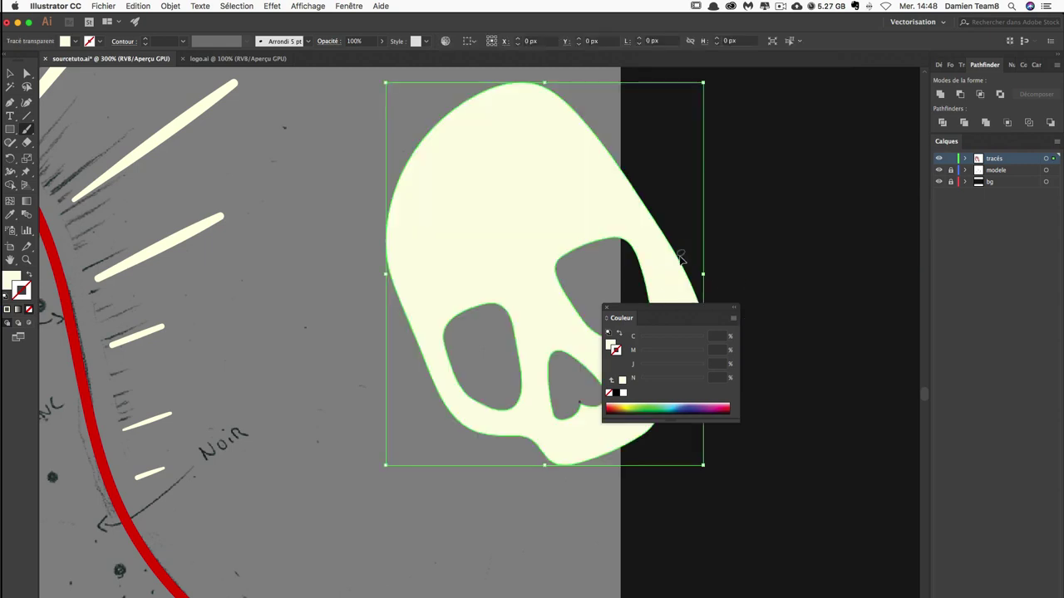
scroll(460, 391, "left", 1)
scroll(459, 390, "left", 5)
key("ctrl+z")
key("ctrl+z")
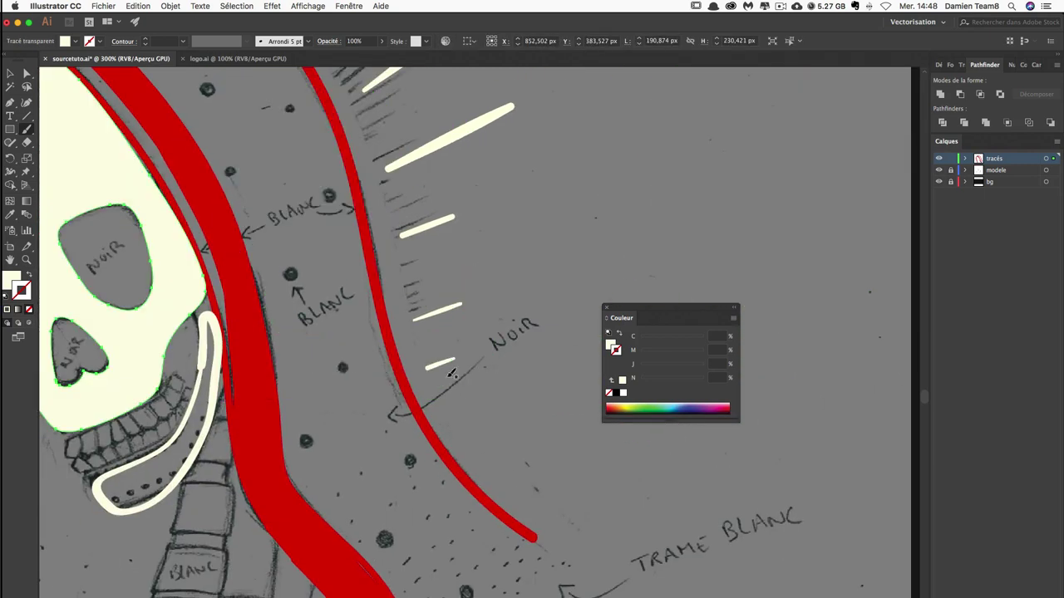
key("ctrl+z")
key("ctrl+z")
scroll(371, 367, "up", 3)
key("ctrl+z")
key("ctrl+z")
key("ctrl+shift+a")
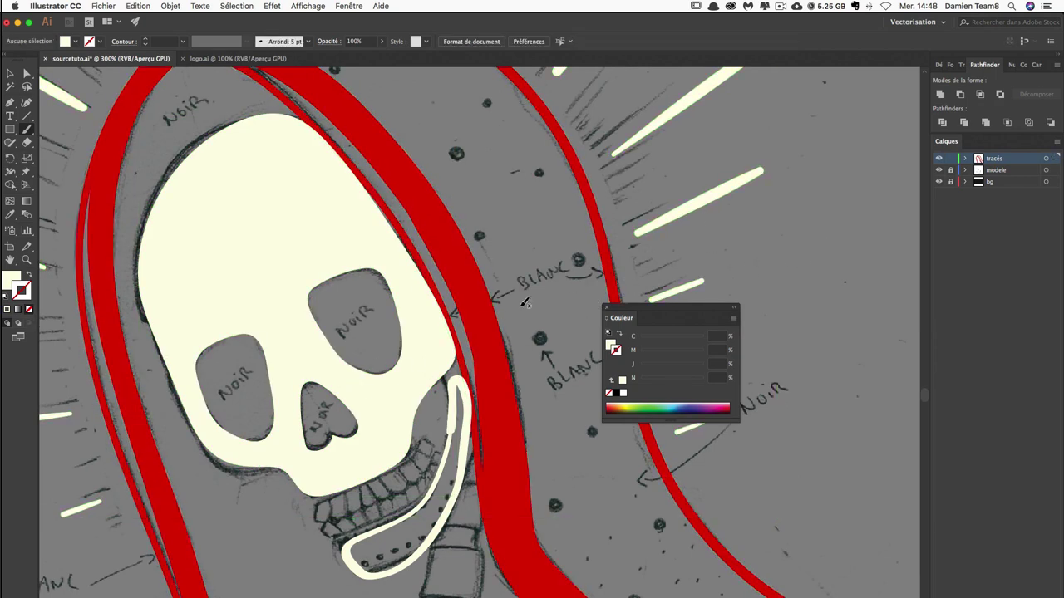
scroll(519, 320, "down", 1)
scroll(519, 320, "down", 5)
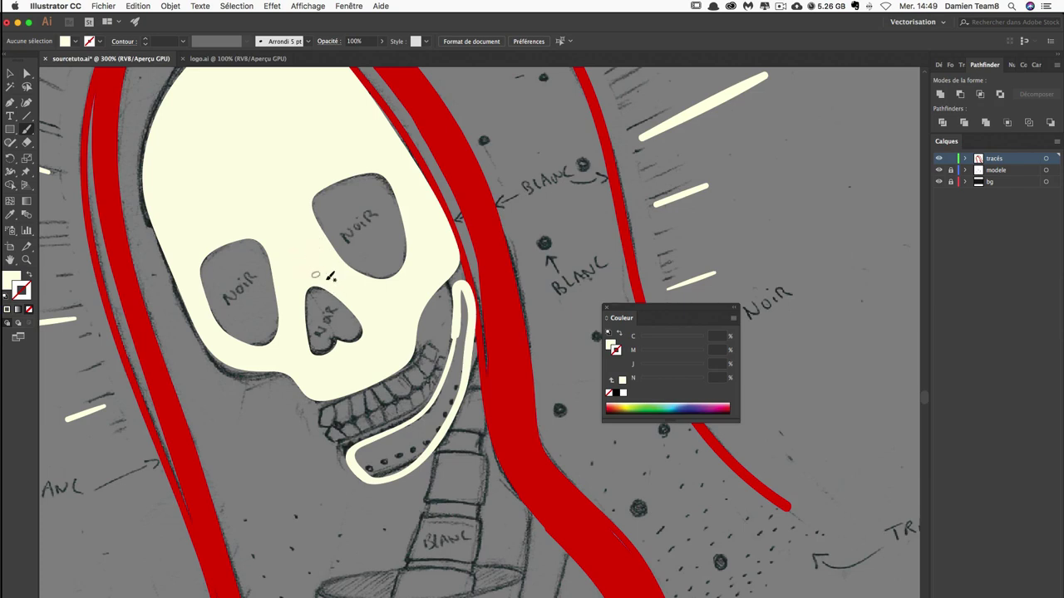
left_click(394, 448)
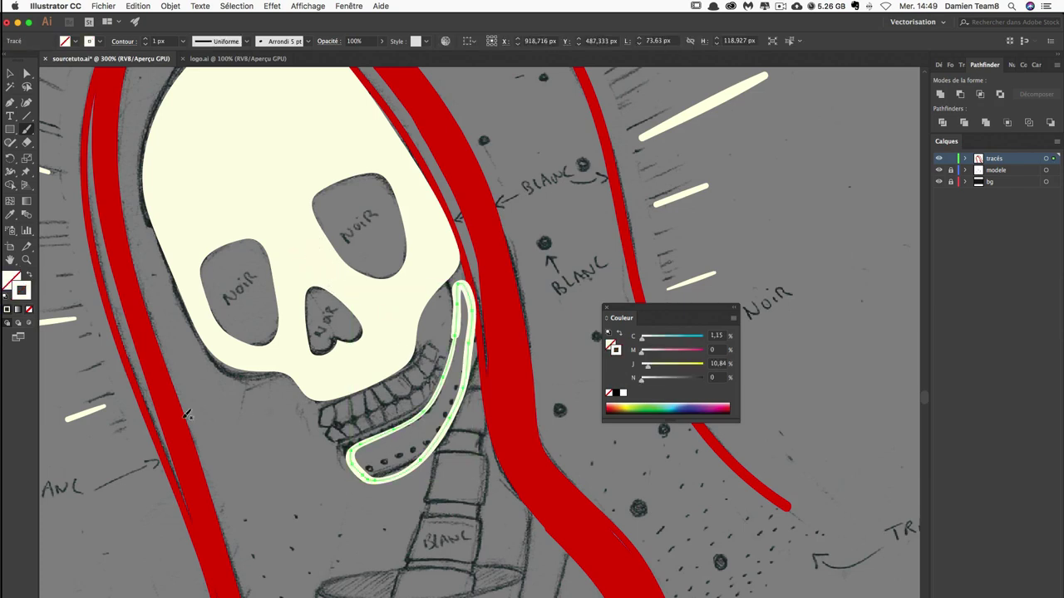
Turn the jaw outline into a solid cream-filled shape.
left_click(27, 277)
left_click(274, 426)
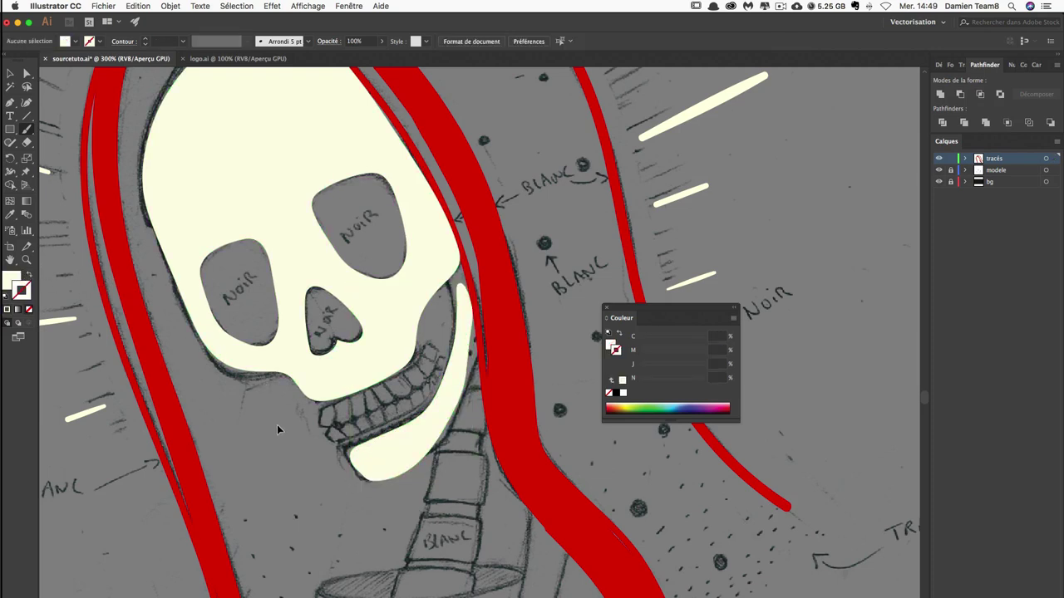
left_click(407, 441)
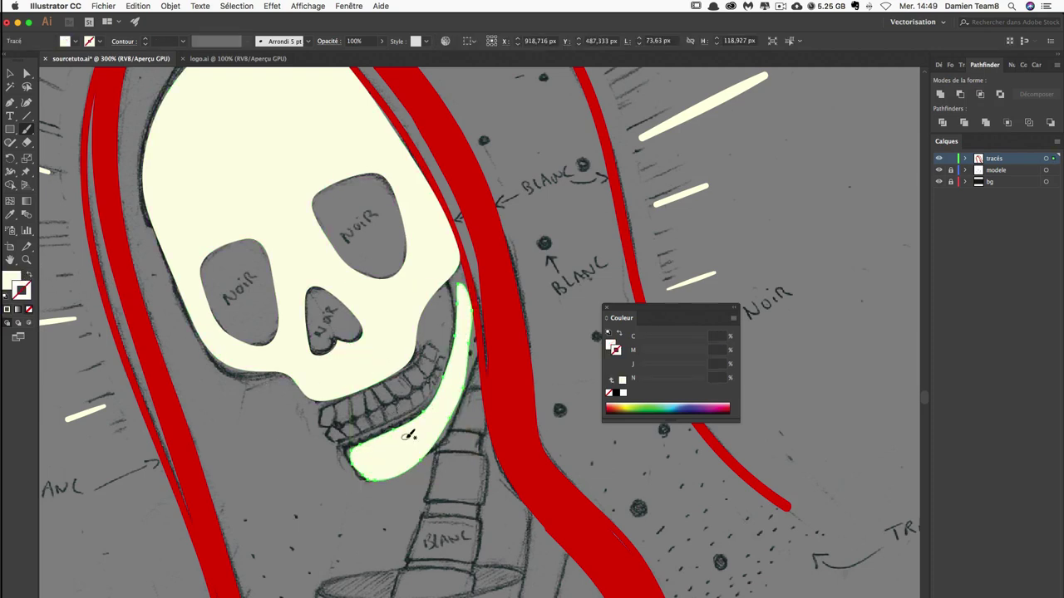
left_click(304, 439)
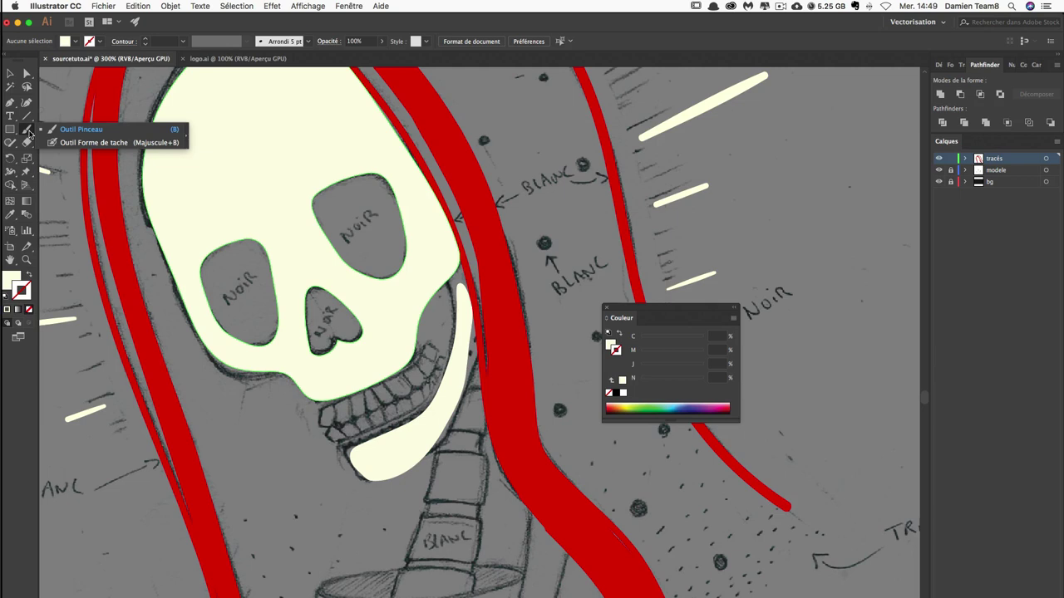
Paint three cream dots along the upper teeth with the Blob Brush.
left_click_drag(26, 129, 65, 138)
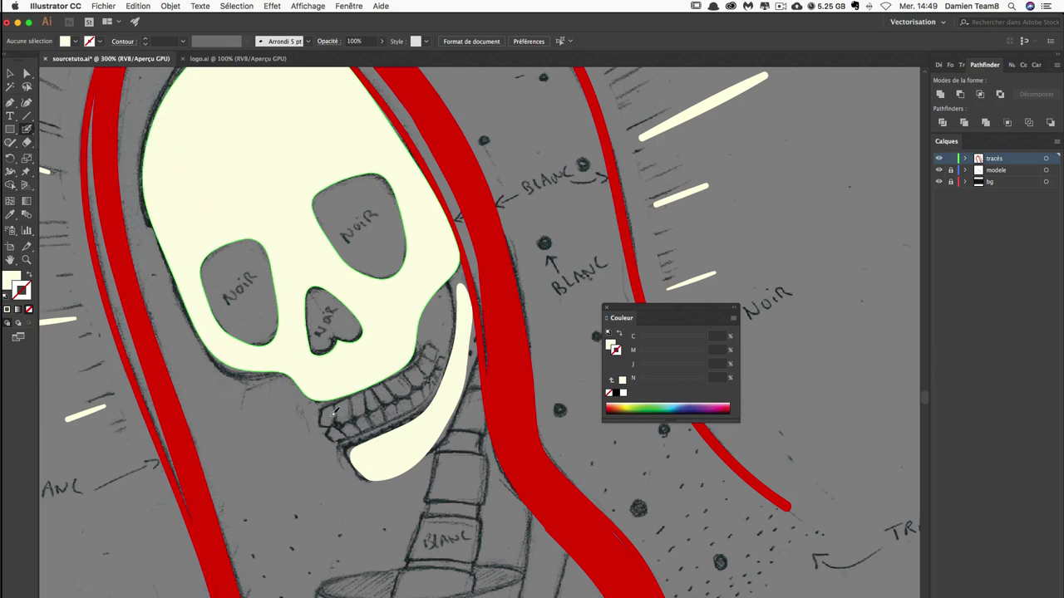
left_click_drag(330, 415, 374, 400)
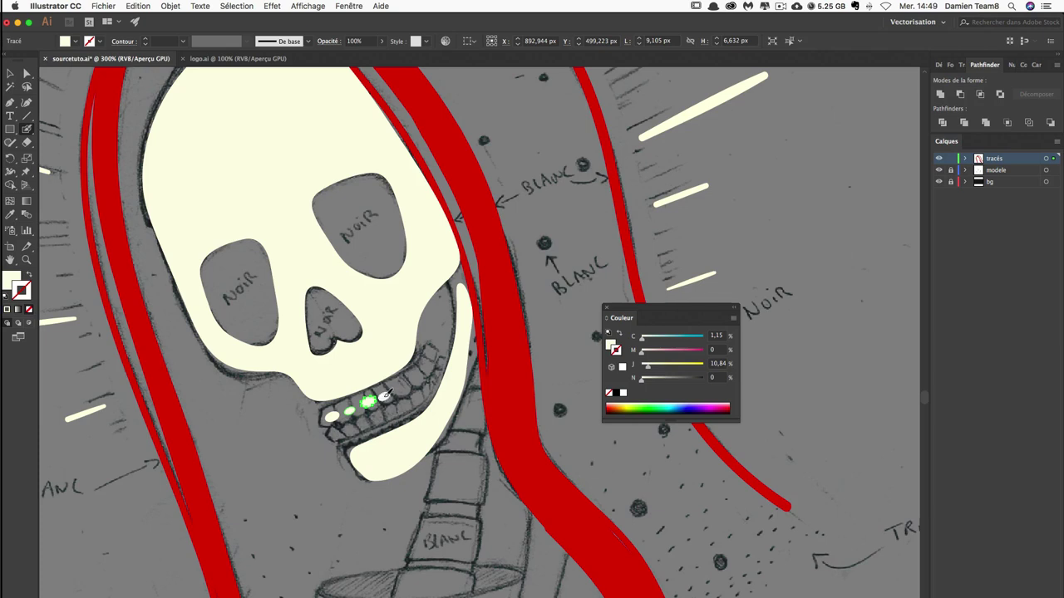
left_click_drag(386, 394, 396, 390)
left_click_drag(405, 384, 414, 381)
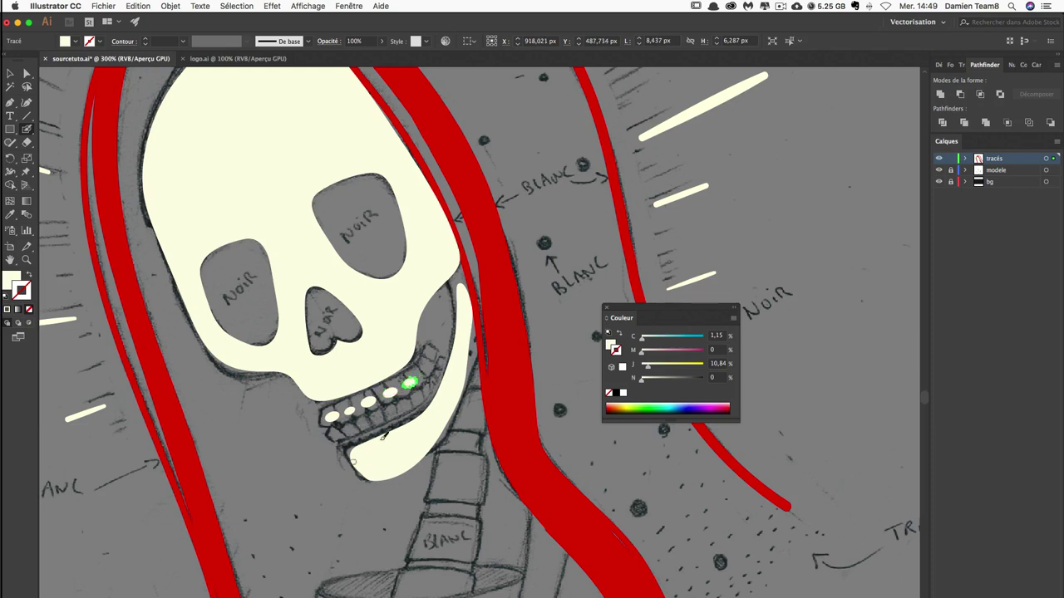
Set the Blob Brush tip to a −89° angle and about 90% roundness.
key("Return")
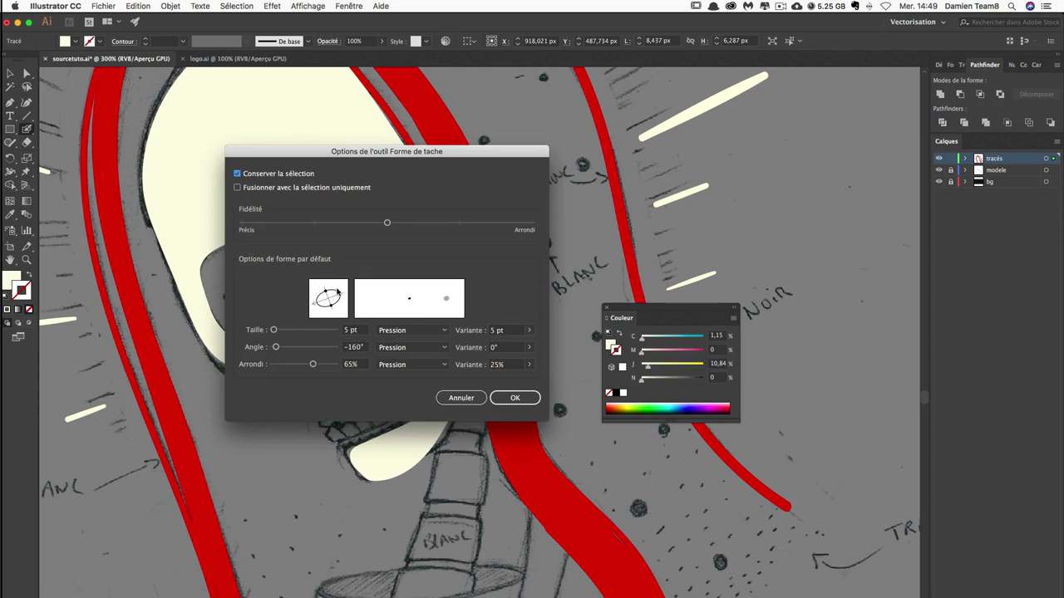
left_click_drag(360, 153, 483, 29)
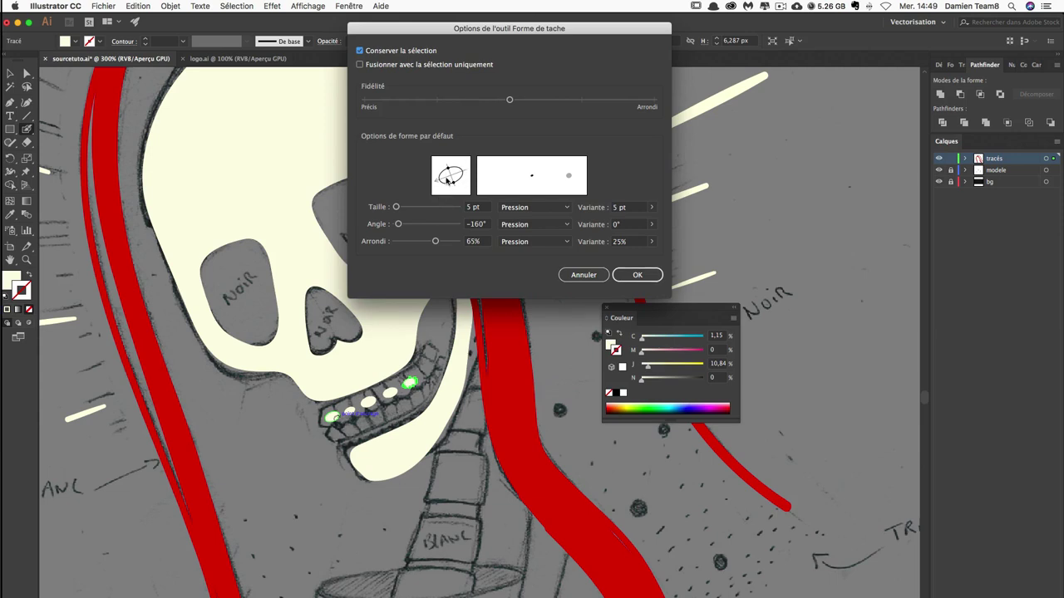
mouse_move(455, 187)
left_mouse_down()
mouse_move(461, 178)
mouse_move(452, 192)
left_mouse_up()
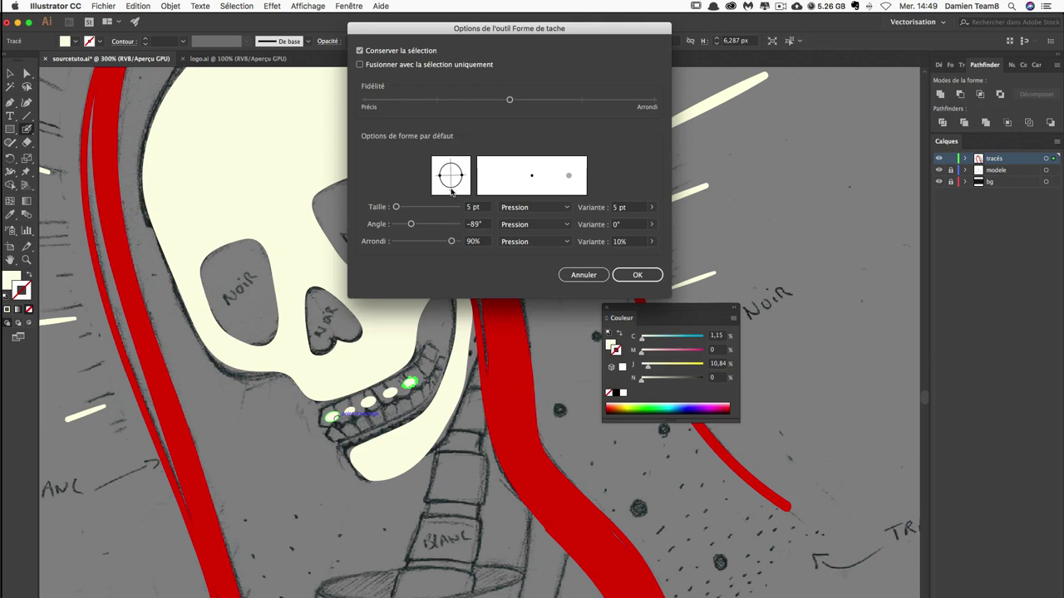
left_click_drag(451, 243, 449, 243)
left_click(636, 275)
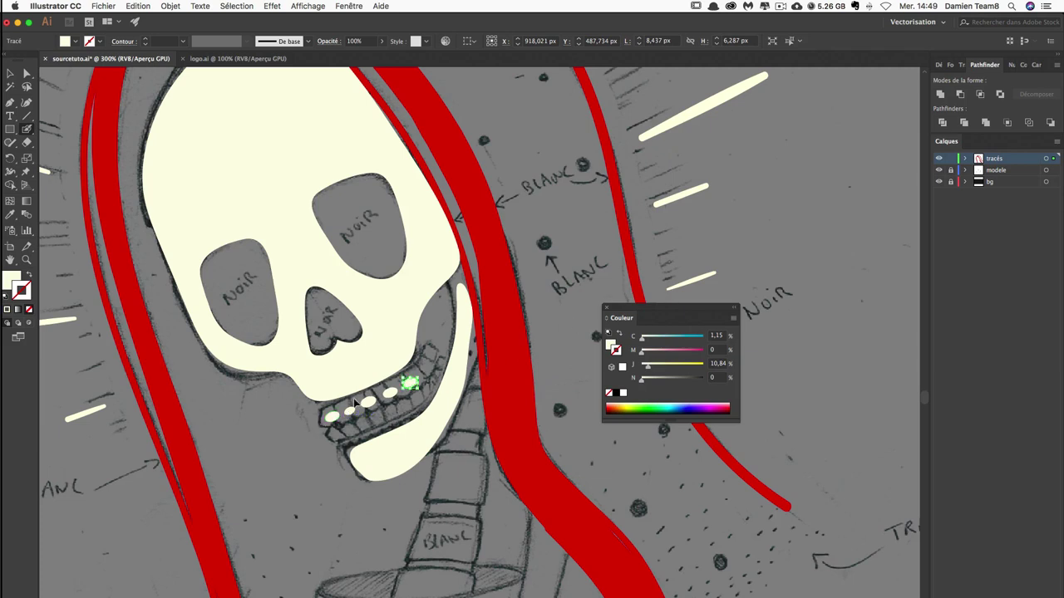
Dab cream dots on the leftmost upper tooth and five along the lower teeth row.
left_click(331, 417)
key("super+shift+a")
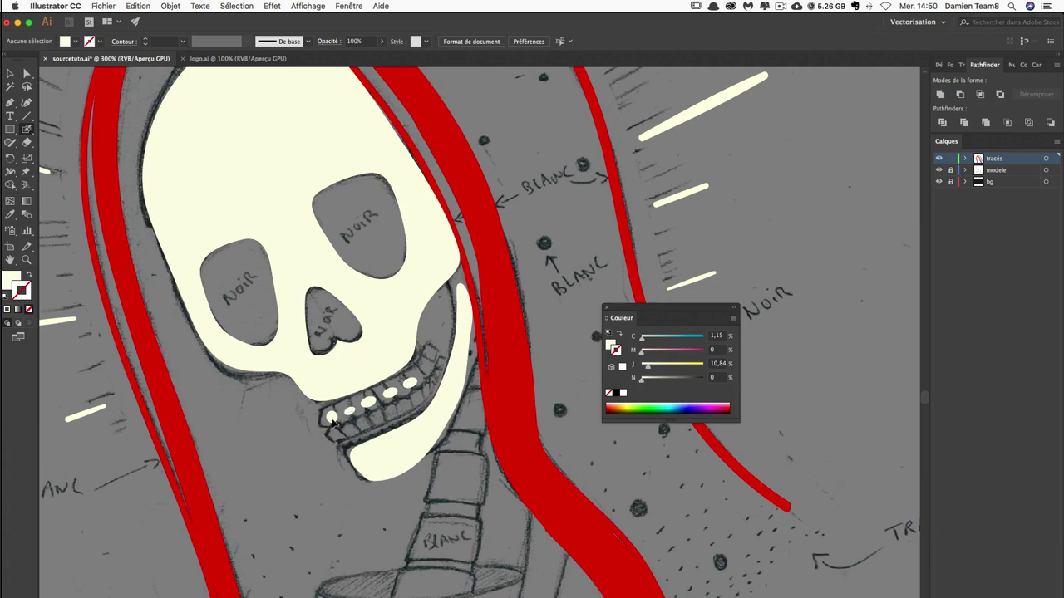
left_click(356, 420)
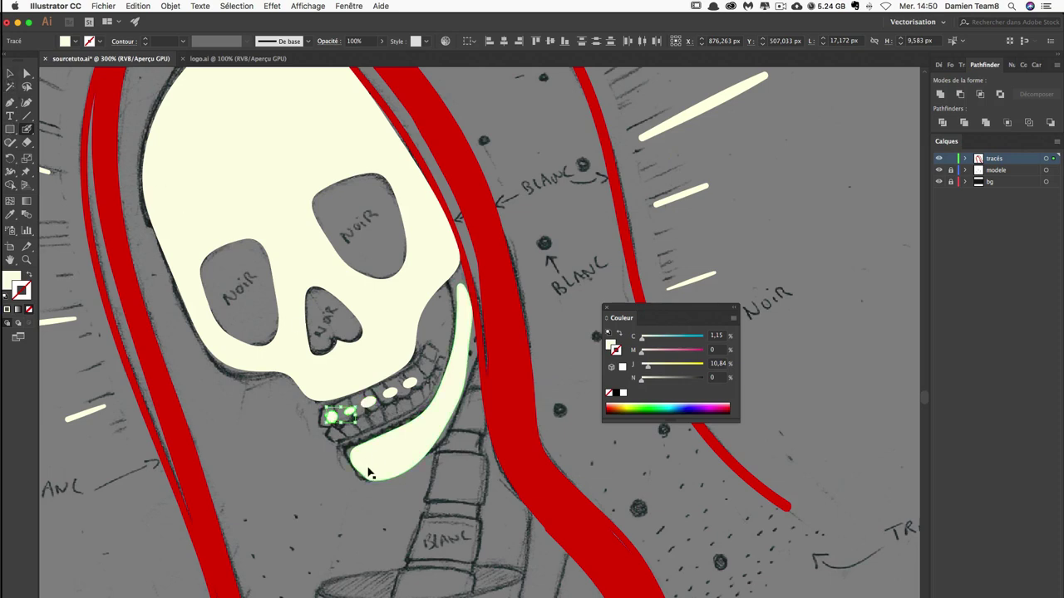
left_click(361, 438)
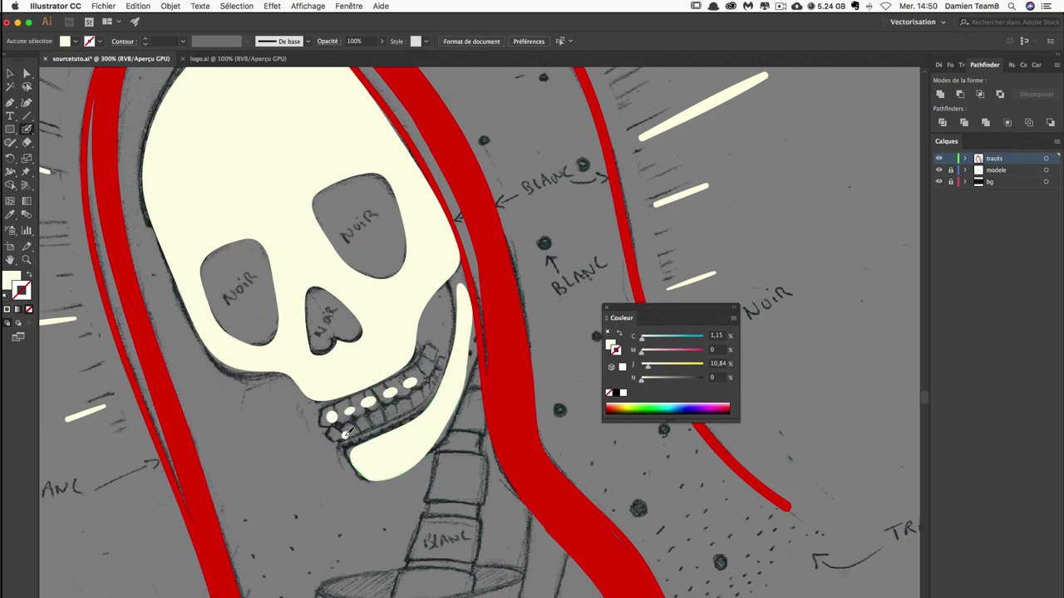
left_click(363, 426)
left_click(378, 420)
left_click(396, 411)
left_click(410, 402)
left_click(299, 473, "ctrl")
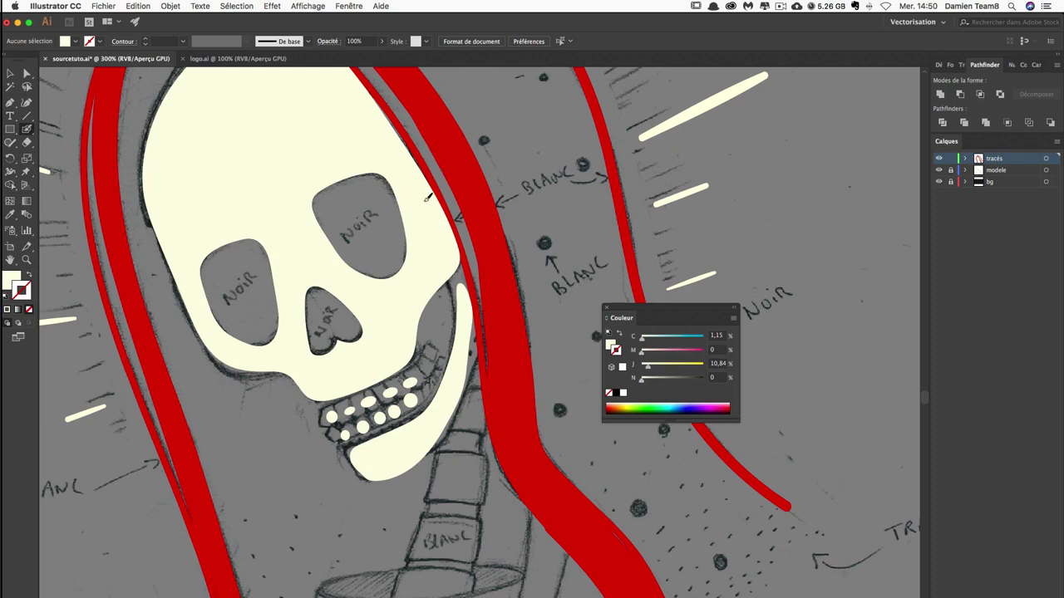
scroll(408, 241, "up", 3)
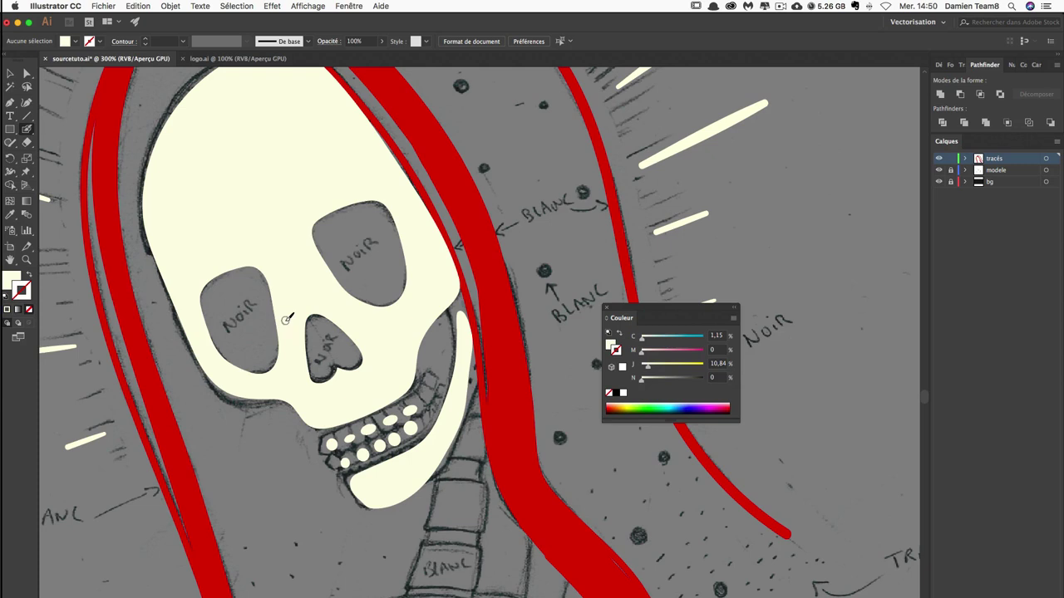
Send the cream skull to the back via Objet > Disposition > Arrière-plan.
key("v")
left_click_drag(151, 99, 279, 178)
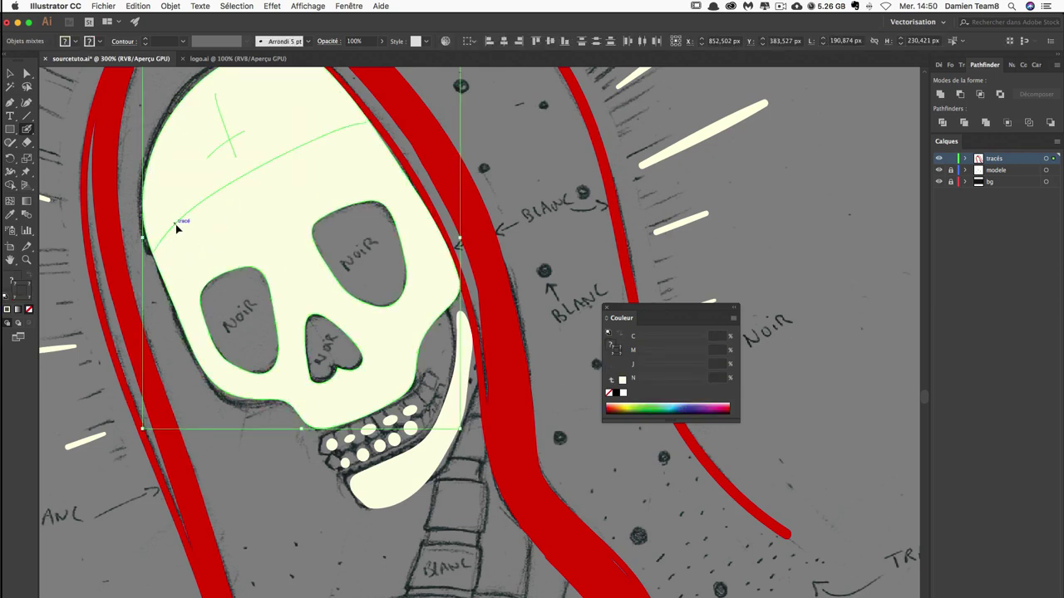
key("b")
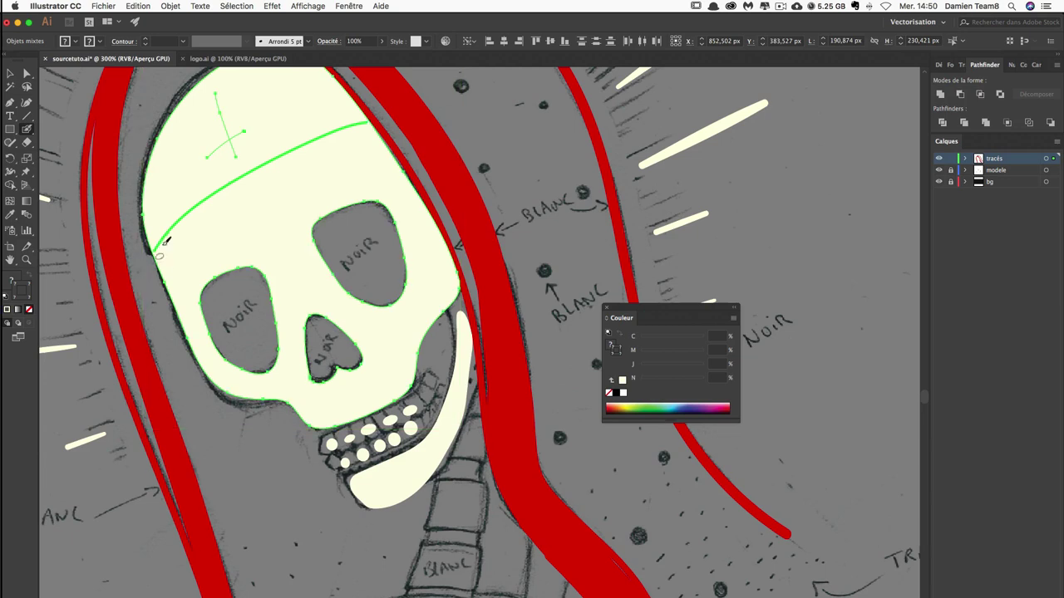
left_click(145, 212, "ctrl")
left_click(143, 209, "ctrl")
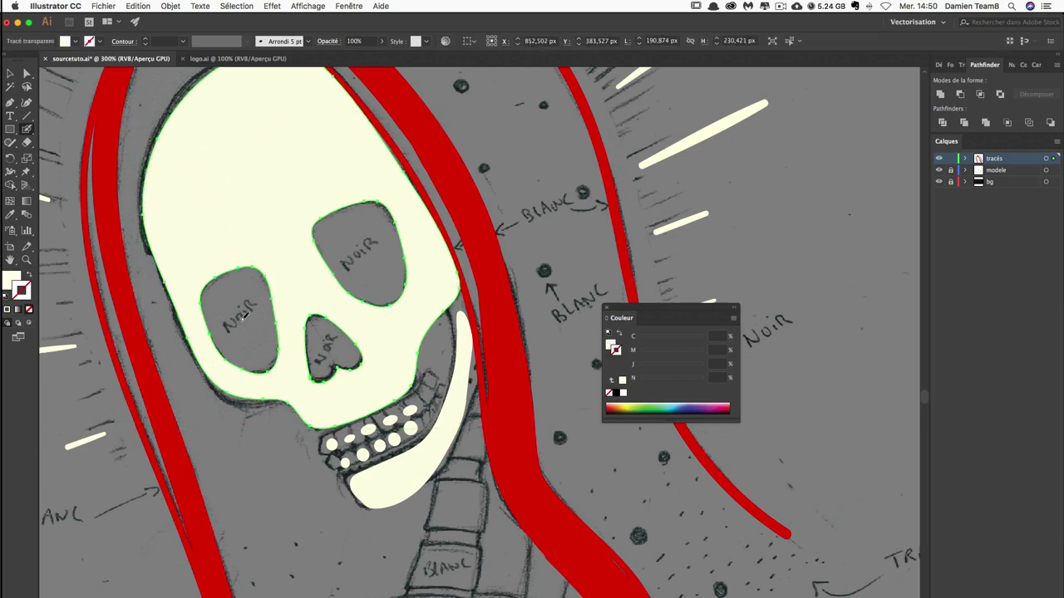
left_click(194, 178, "ctrl")
left_click(188, 208)
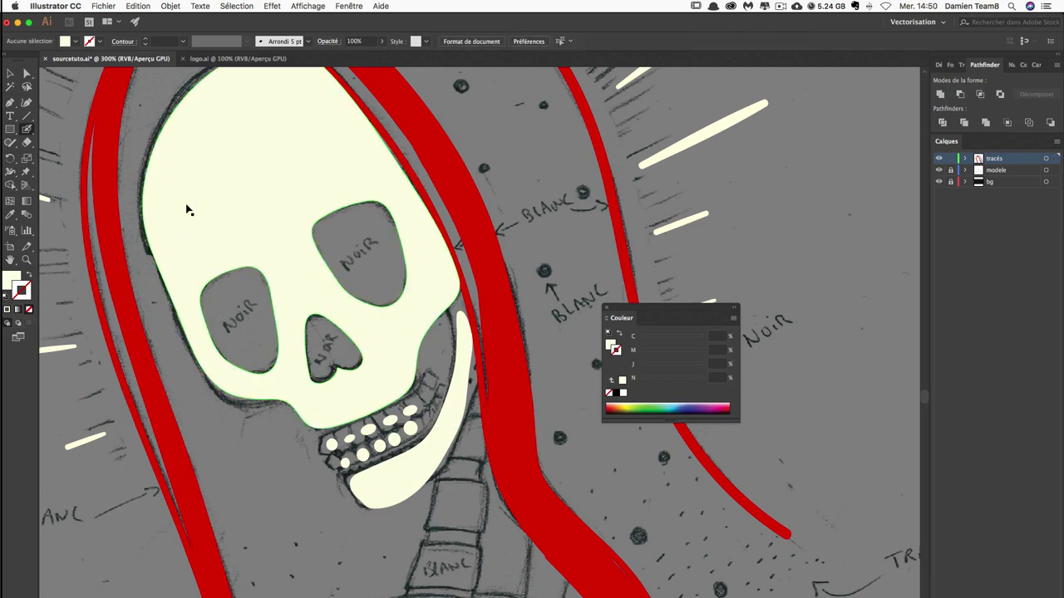
left_click(169, 6)
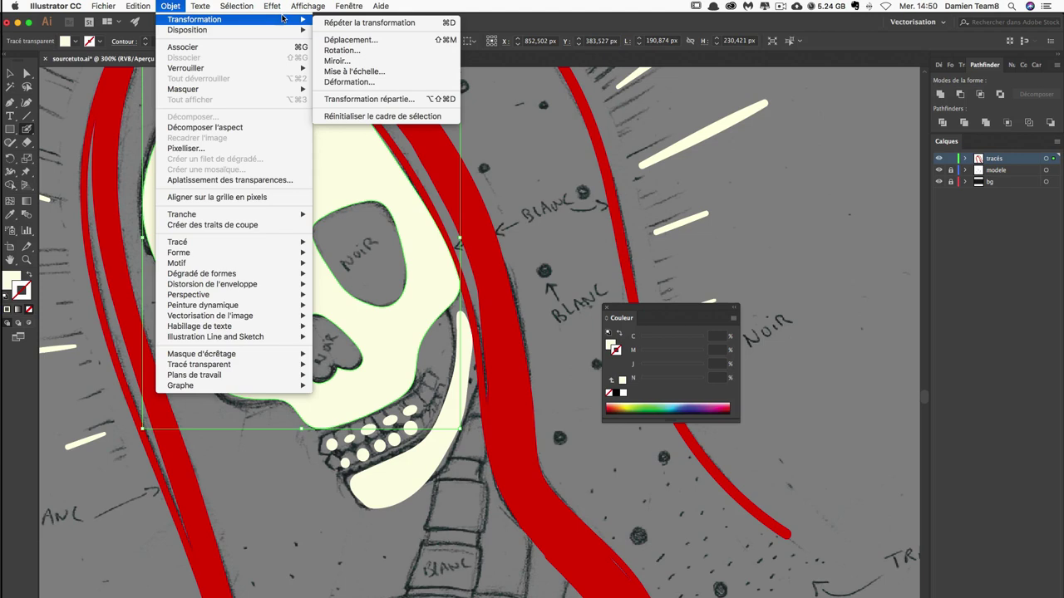
mouse_move(187, 30)
left_click(365, 61)
Draw an inverted cross on the forehead and colour it 'noir arrière plan' from the Nuancier.
left_click(379, 85)
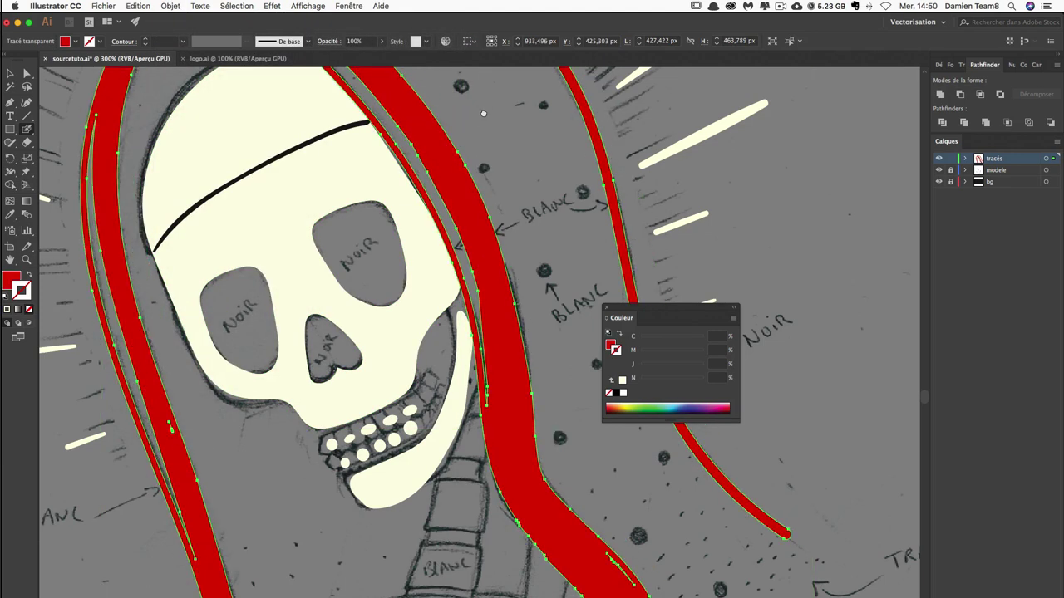
scroll(483, 113, "up", 2)
scroll(483, 113, "left", 2)
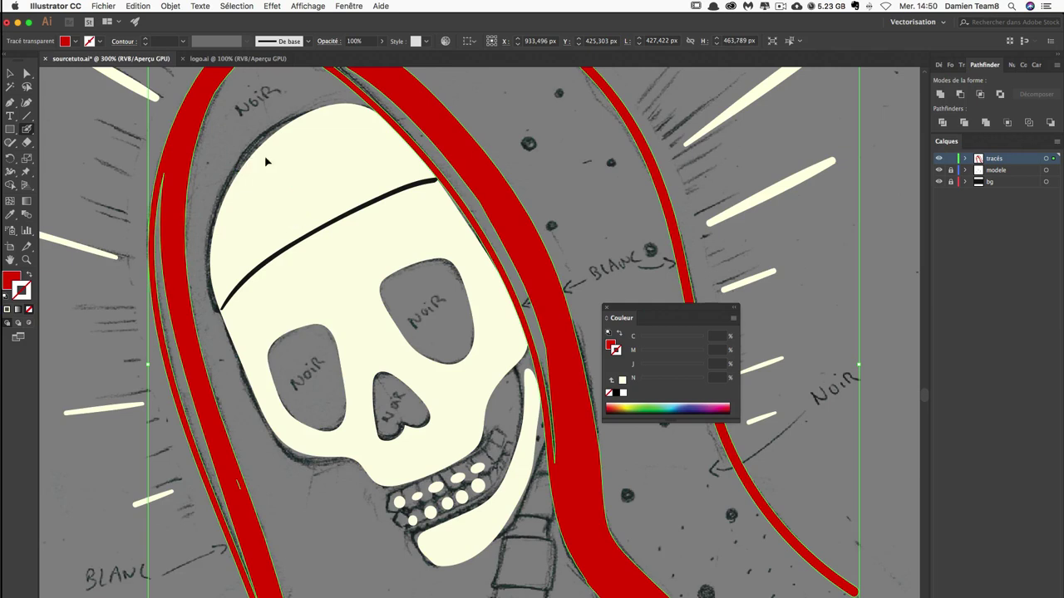
key("super+shift+a")
left_click(337, 212)
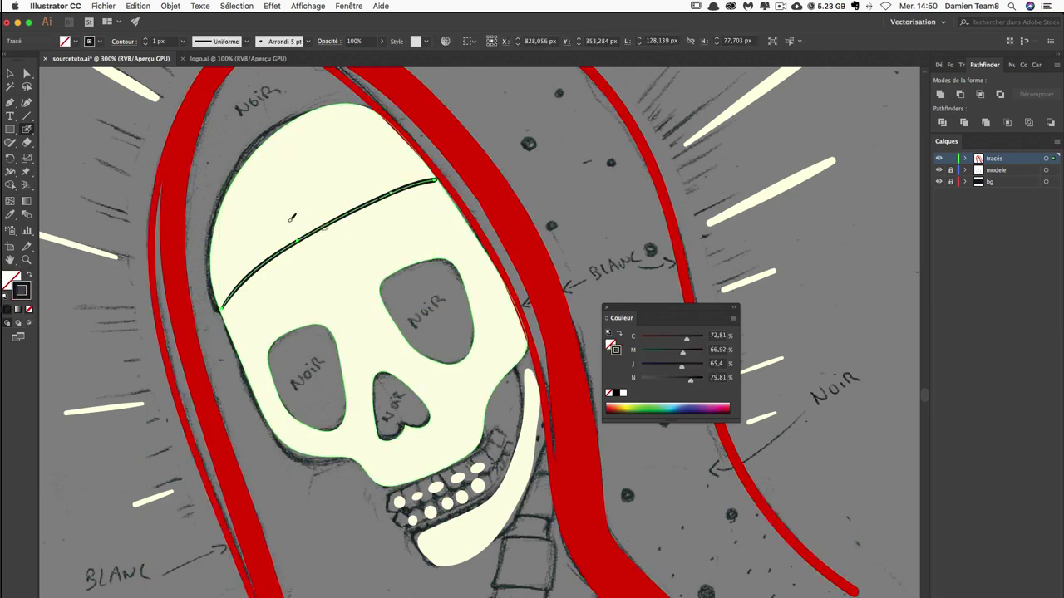
left_click_drag(235, 140, 346, 191)
left_click_drag(282, 152, 321, 215)
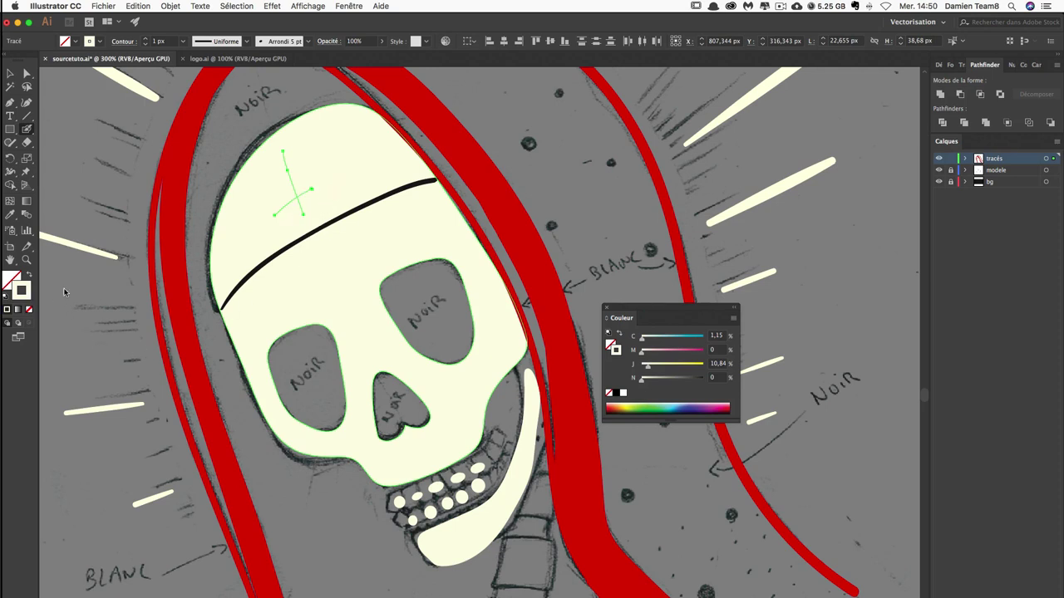
key("super+shift+a")
left_click(1010, 67)
left_click(969, 124)
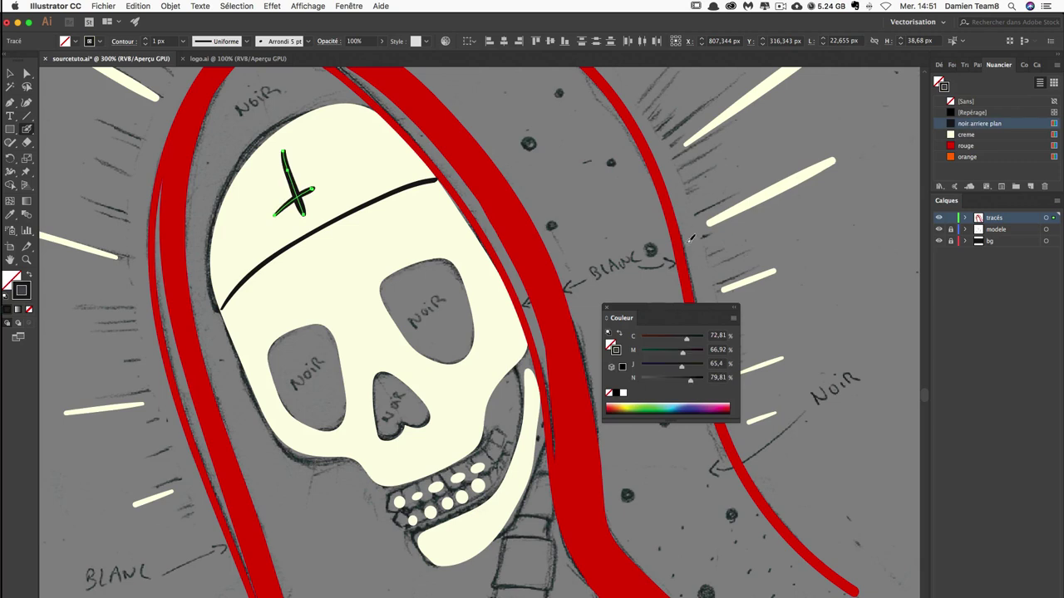
left_click(723, 217)
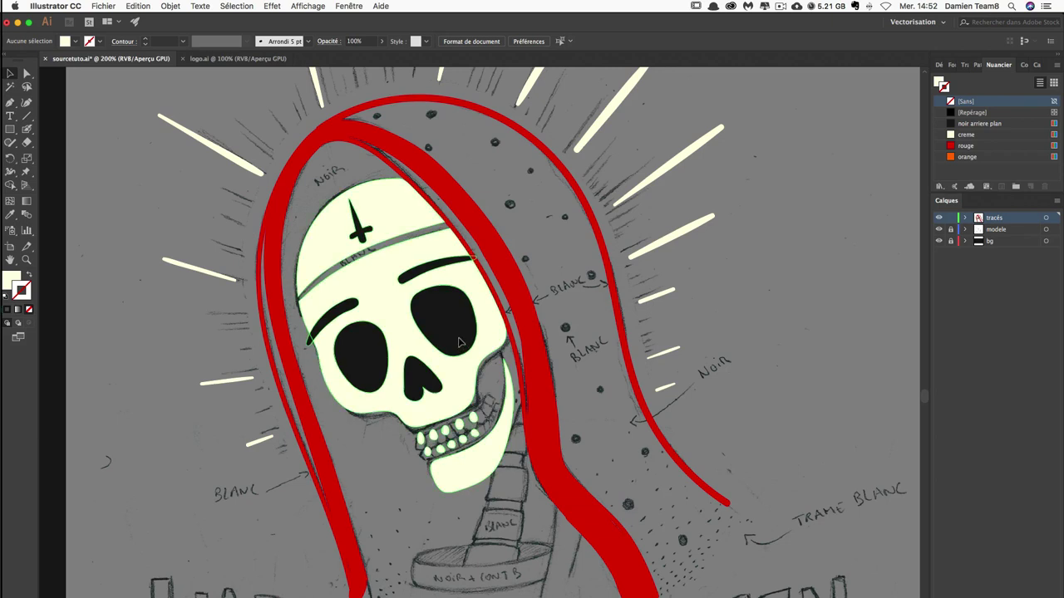
left_click(459, 343)
left_click(783, 303)
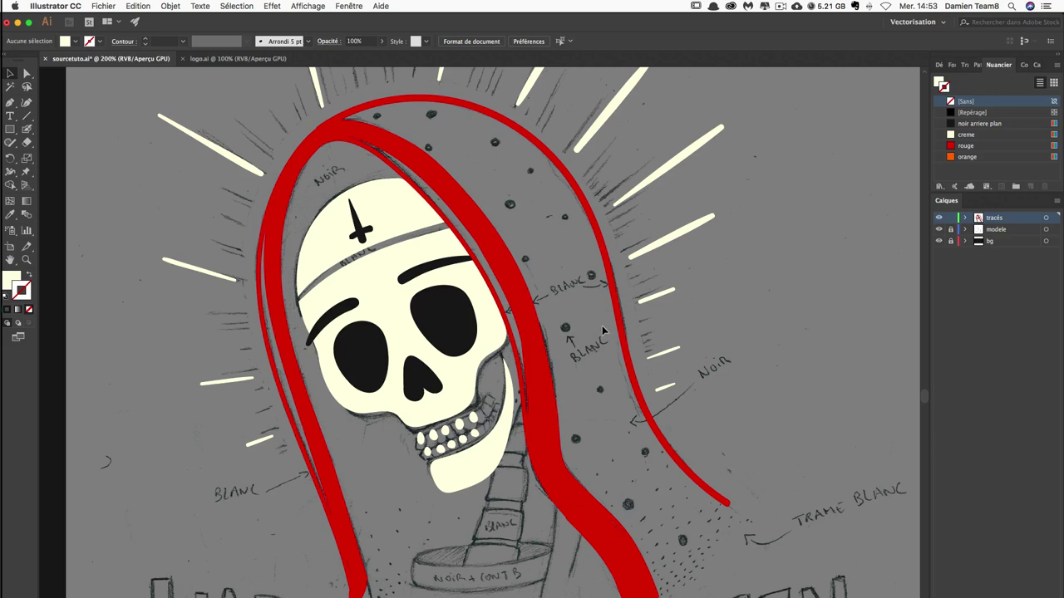
scroll(602, 325, "down", 5)
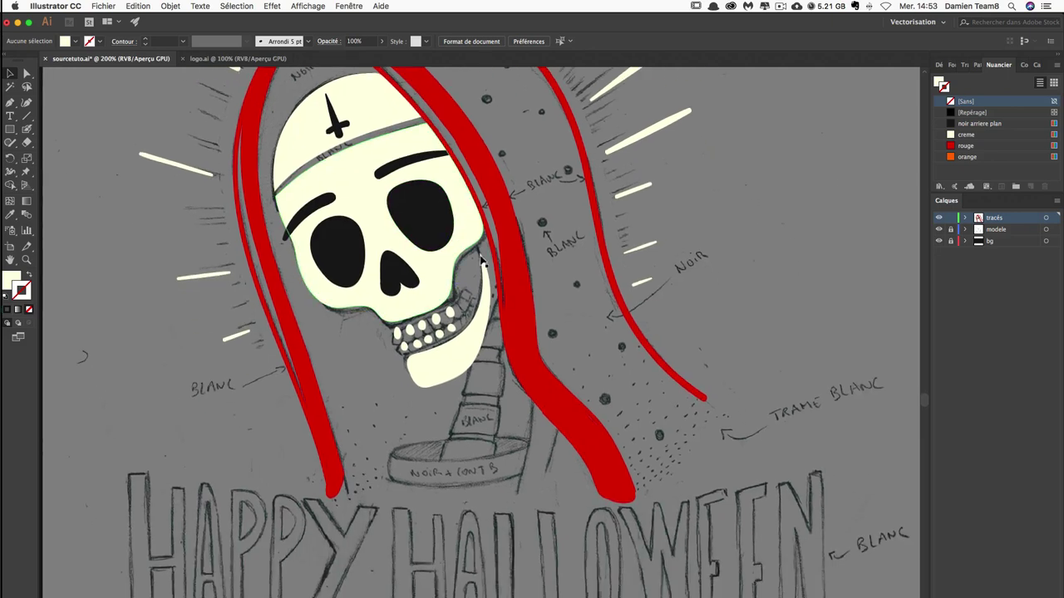
scroll(616, 296, "up", 3)
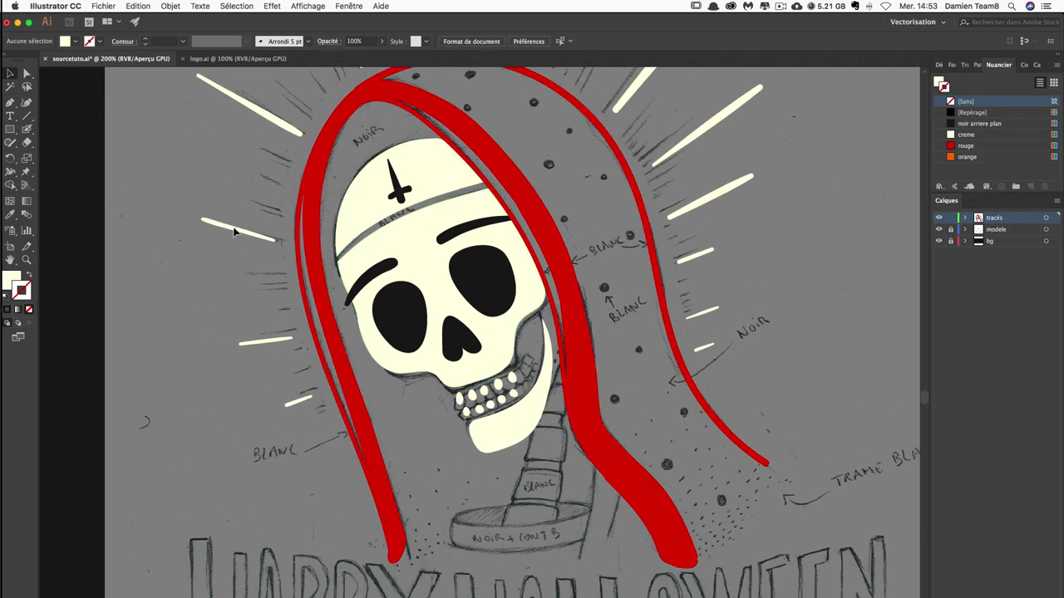
left_click(27, 131)
left_click_drag(534, 422, 509, 525)
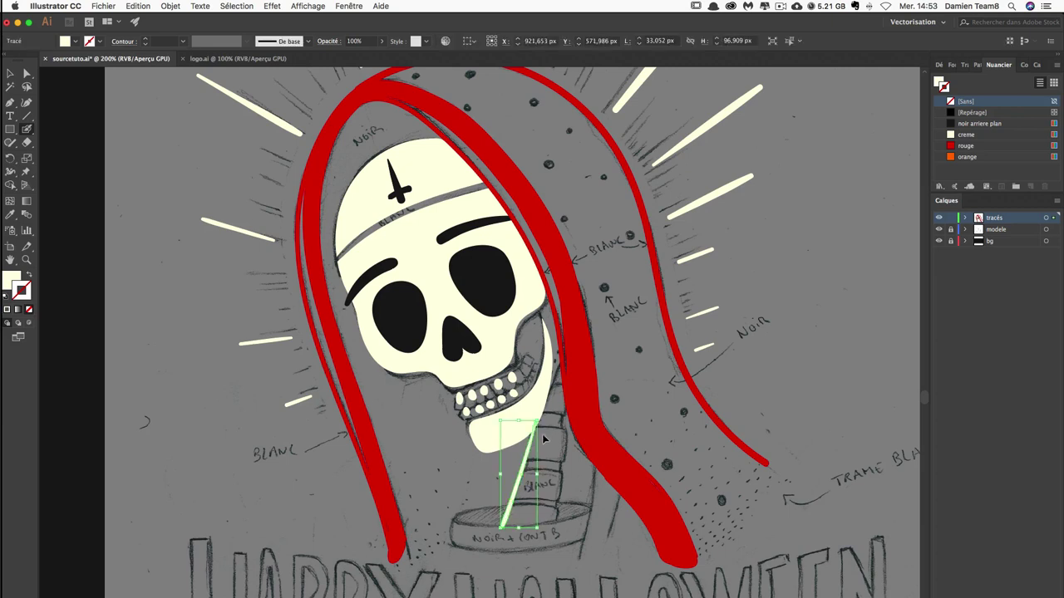
left_click_drag(539, 420, 514, 497)
key("ctrl+z")
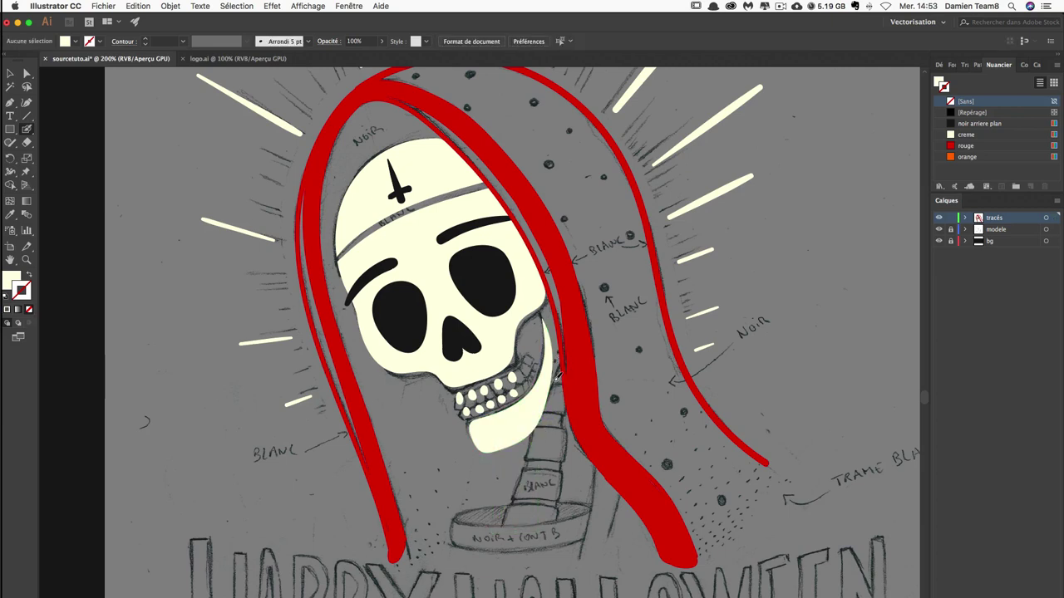
left_click_drag(553, 375, 498, 526)
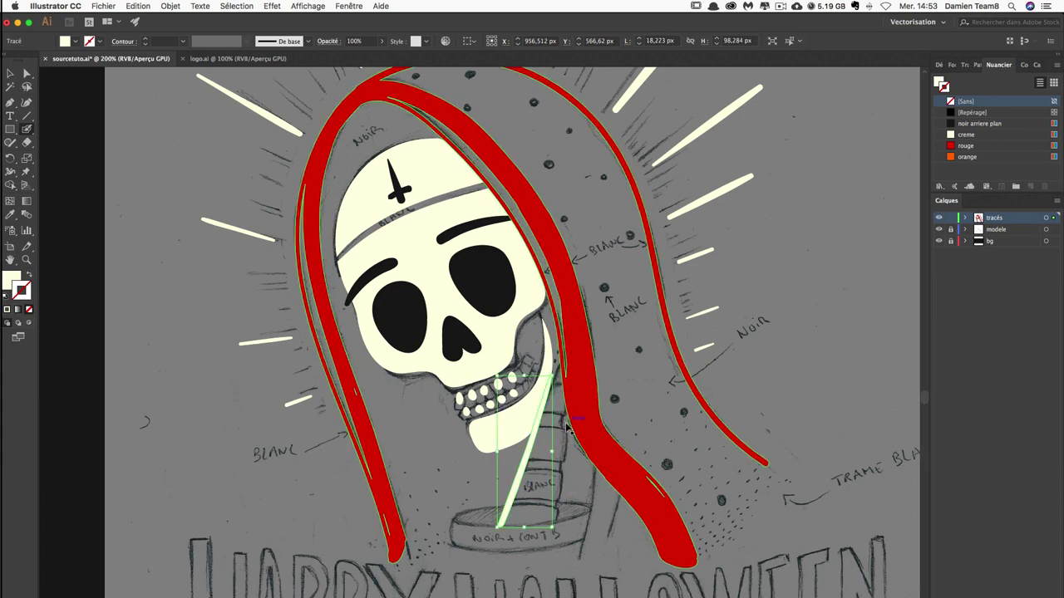
left_click_drag(572, 412, 557, 522)
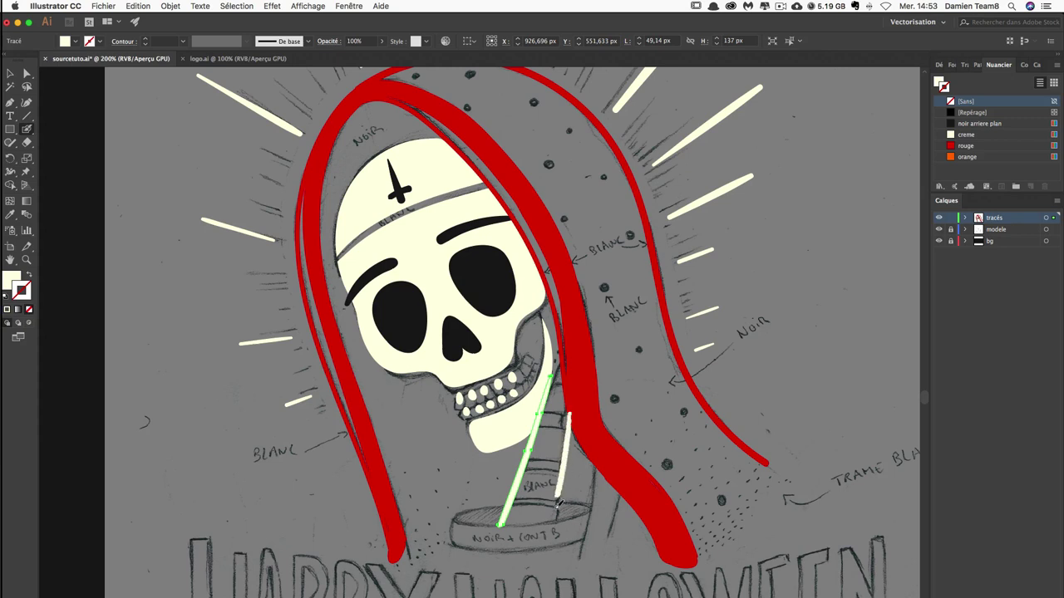
left_click_drag(550, 377, 500, 524)
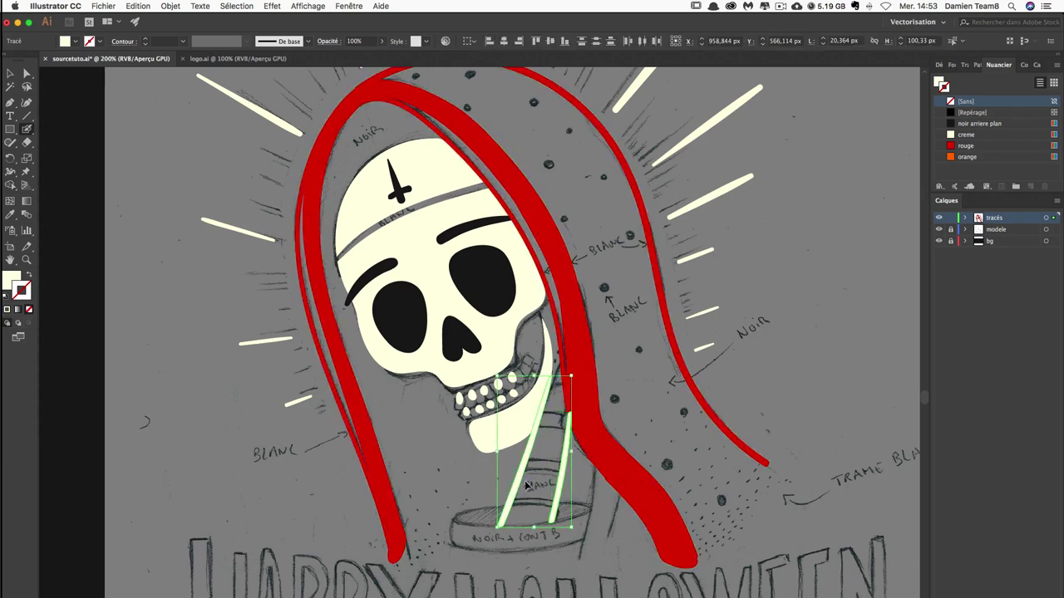
left_click(170, 6)
mouse_move(187, 30)
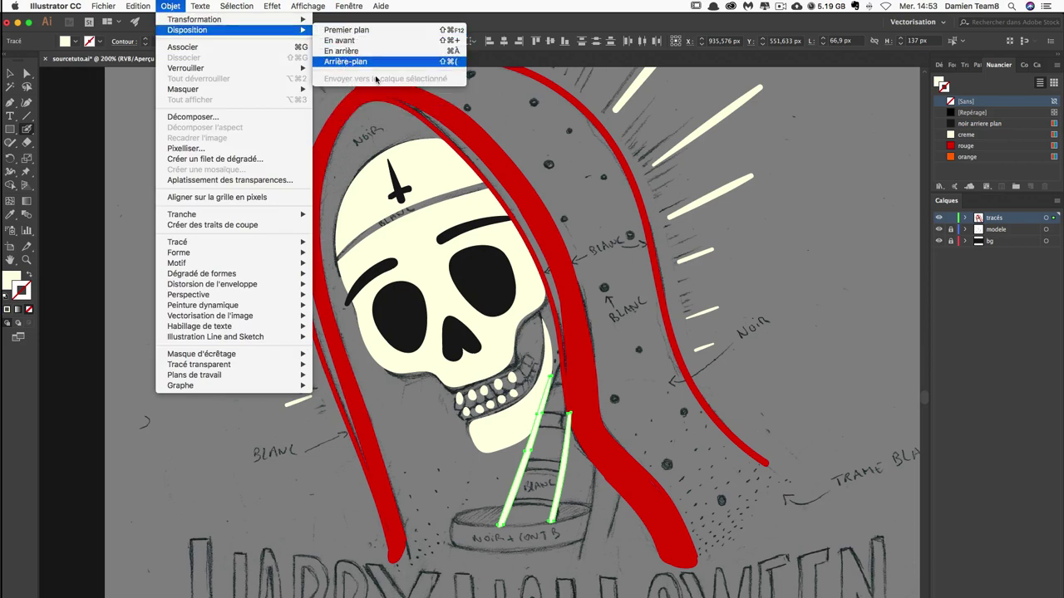
left_click(345, 62)
left_click(783, 396, "super")
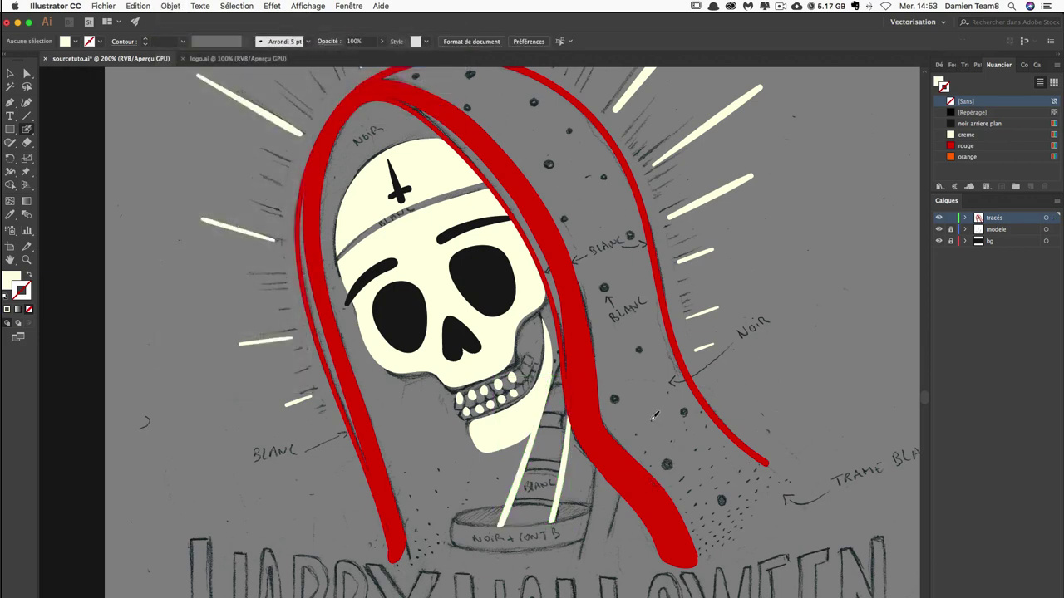
scroll(598, 424, "down", 3, "alt")
scroll(537, 431, "up", 3, "alt")
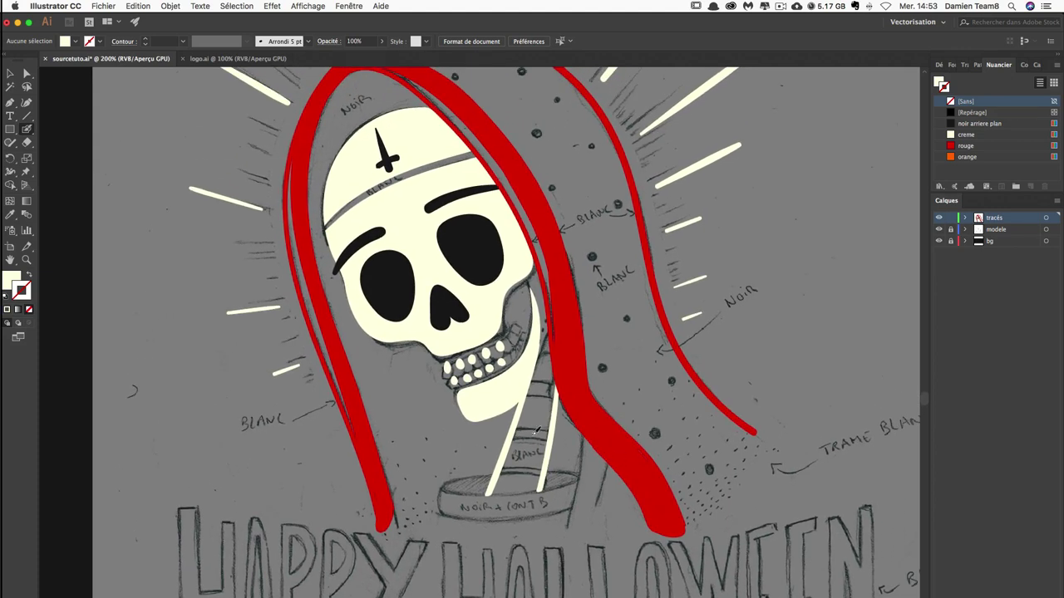
scroll(557, 447, "down", 5)
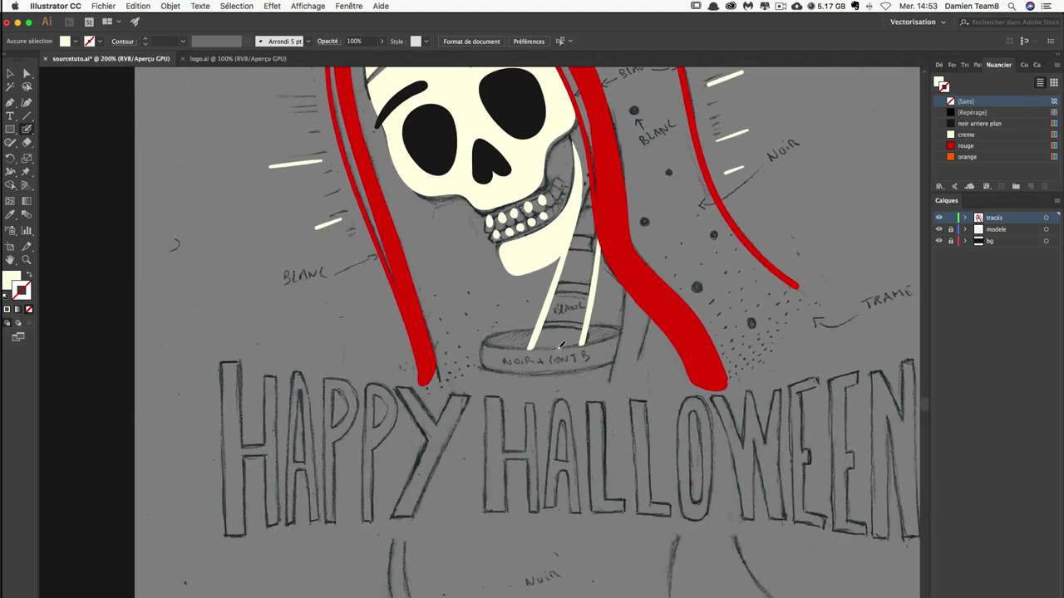
scroll(636, 452, "down", 3, "alt")
scroll(586, 384, "up", 2, "alt")
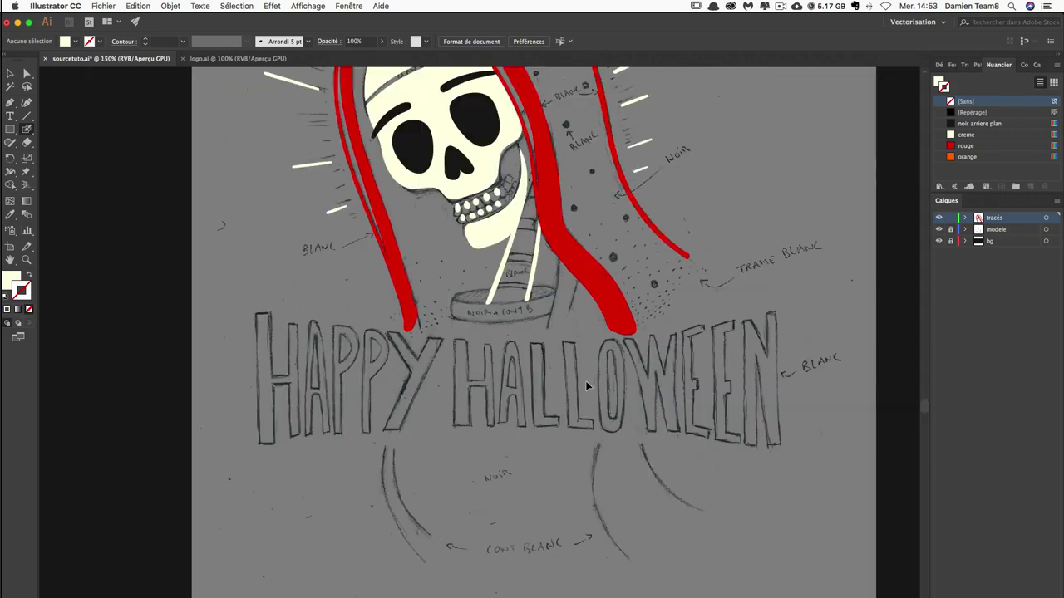
scroll(585, 380, "down", 2, "alt")
scroll(585, 381, "up", 2, "alt")
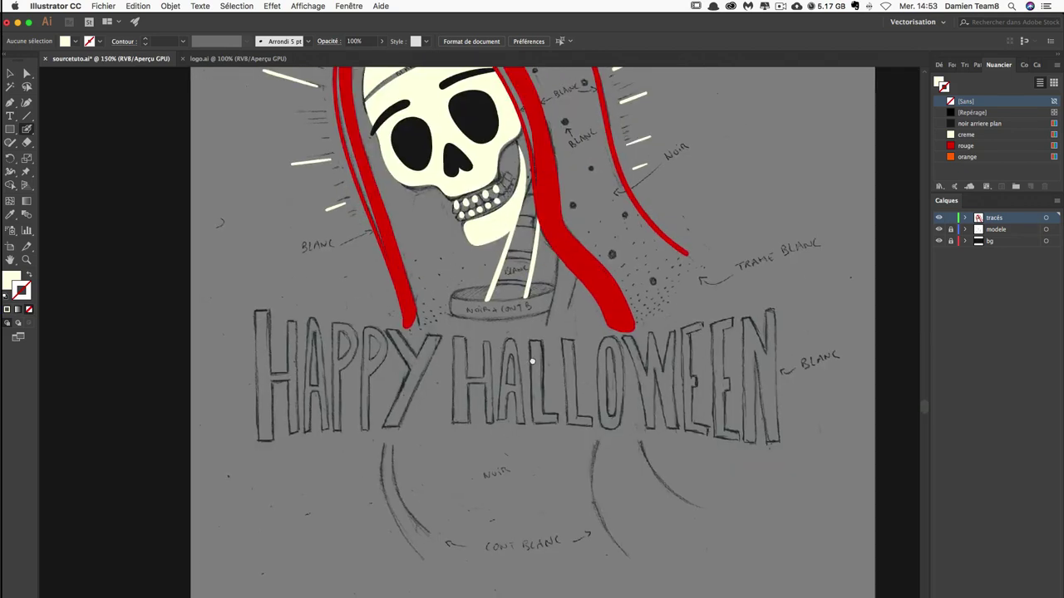
scroll(532, 361, "left", 2)
scroll(532, 361, "down", 1)
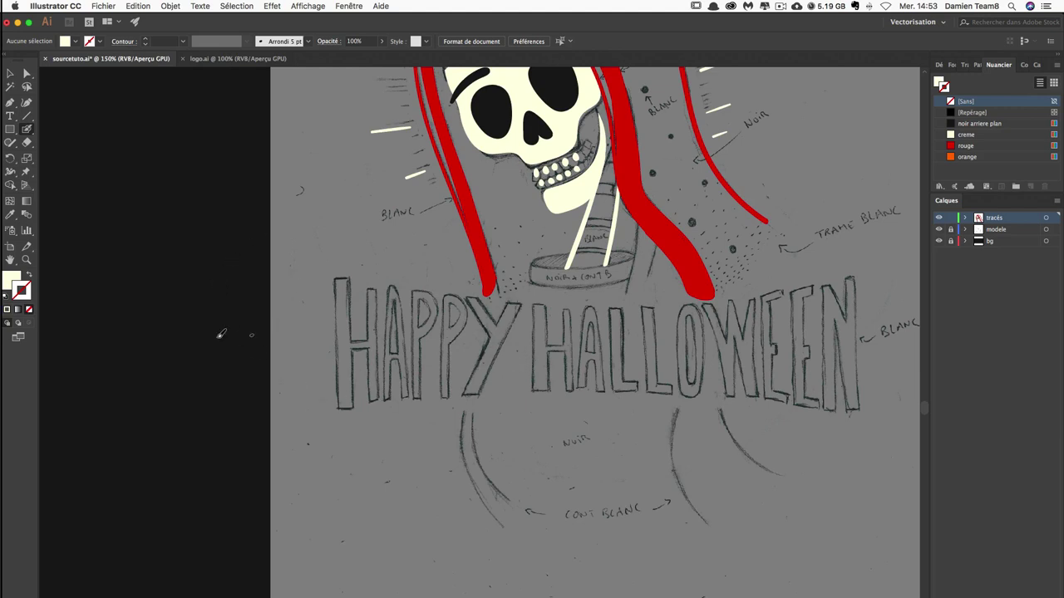
left_click(28, 130)
left_click(80, 129)
left_click_drag(579, 159, 529, 319)
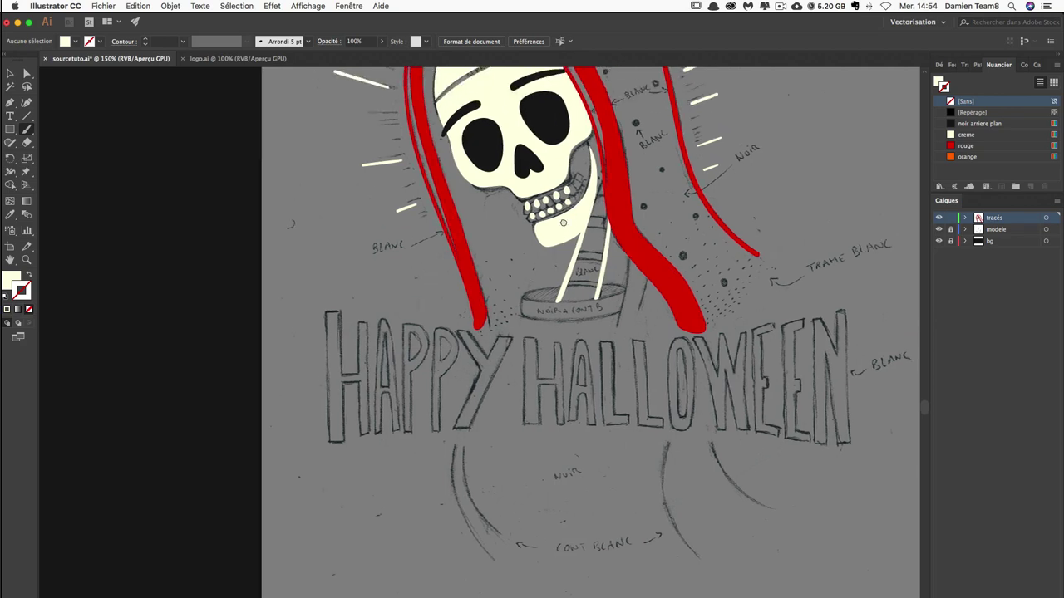
scroll(529, 319, "down", 3)
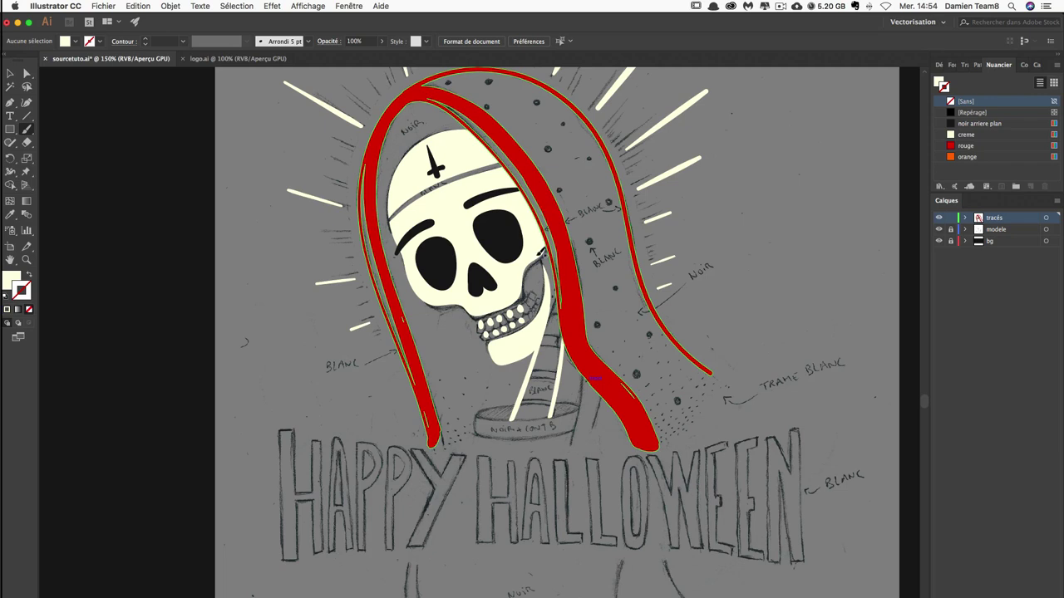
scroll(536, 253, "down", 2)
scroll(534, 242, "down", 2)
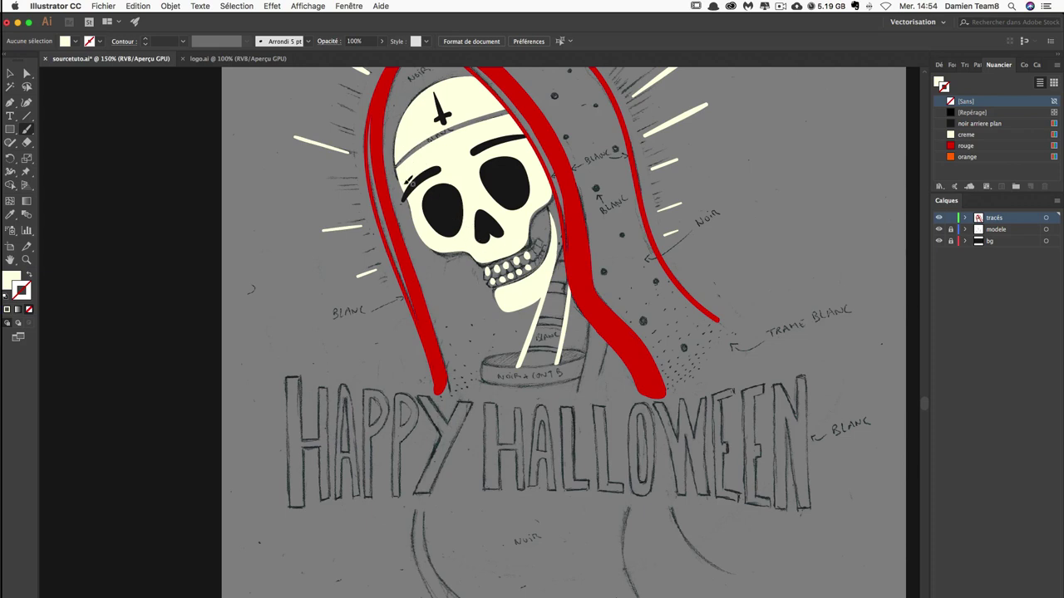
scroll(411, 181, "up", 5)
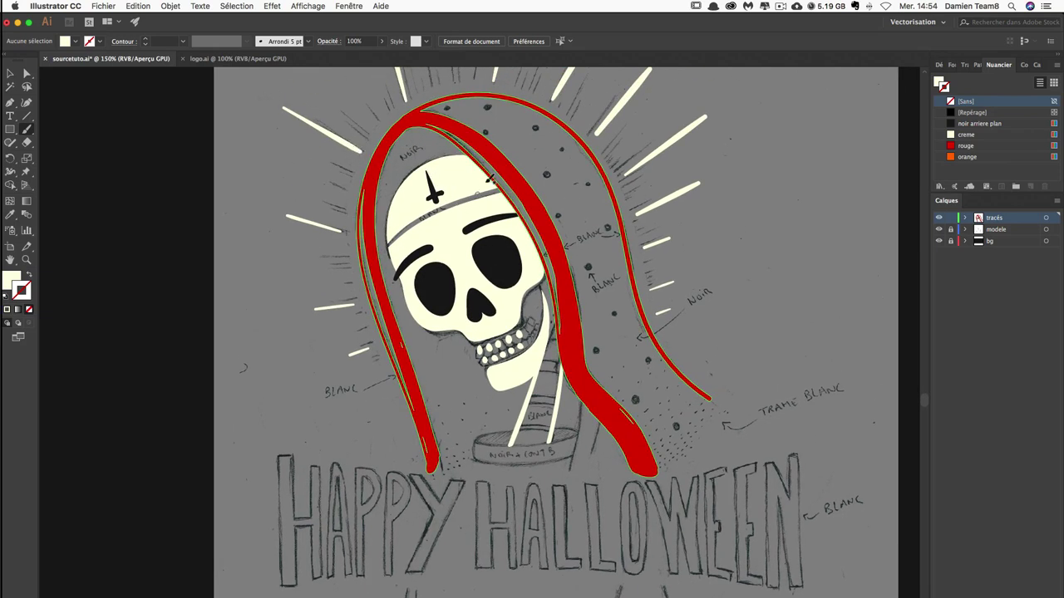
scroll(542, 276, "down", 5)
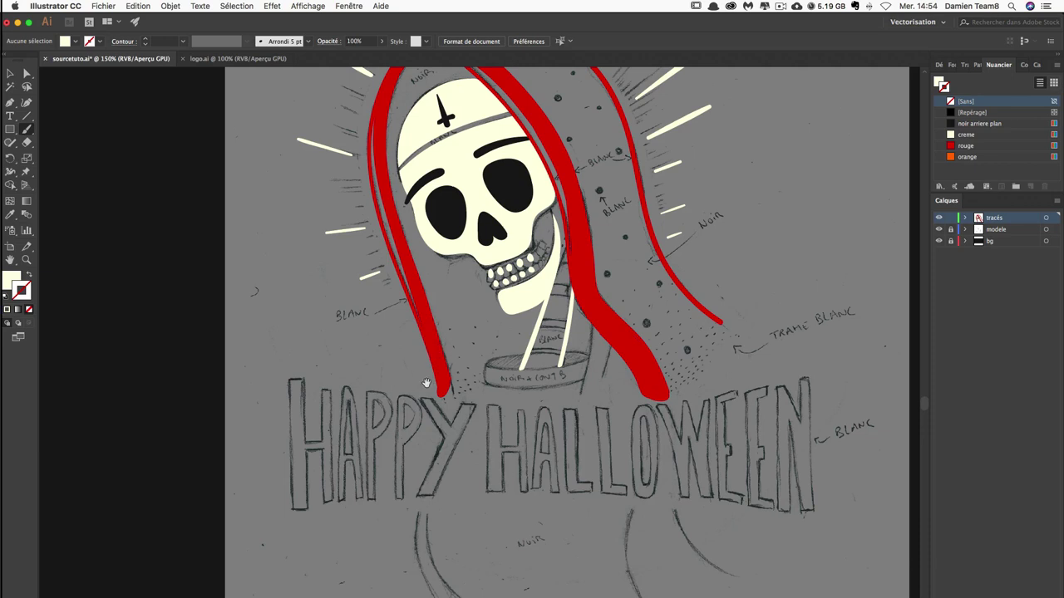
scroll(427, 381, "down", 7)
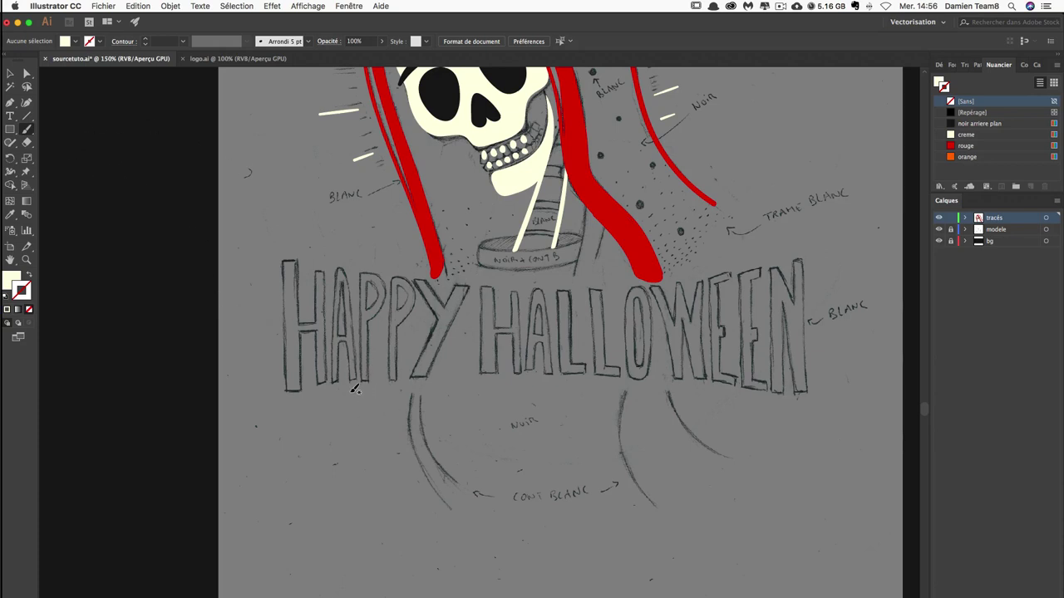
Draw the B-shaped ghost outline over HAPPY and turn it into a cream fill.
mouse_move(367, 453)
left_mouse_down()
mouse_move(445, 335)
mouse_move(455, 456)
mouse_move(408, 481)
mouse_move(384, 478)
mouse_move(368, 456)
left_mouse_up()
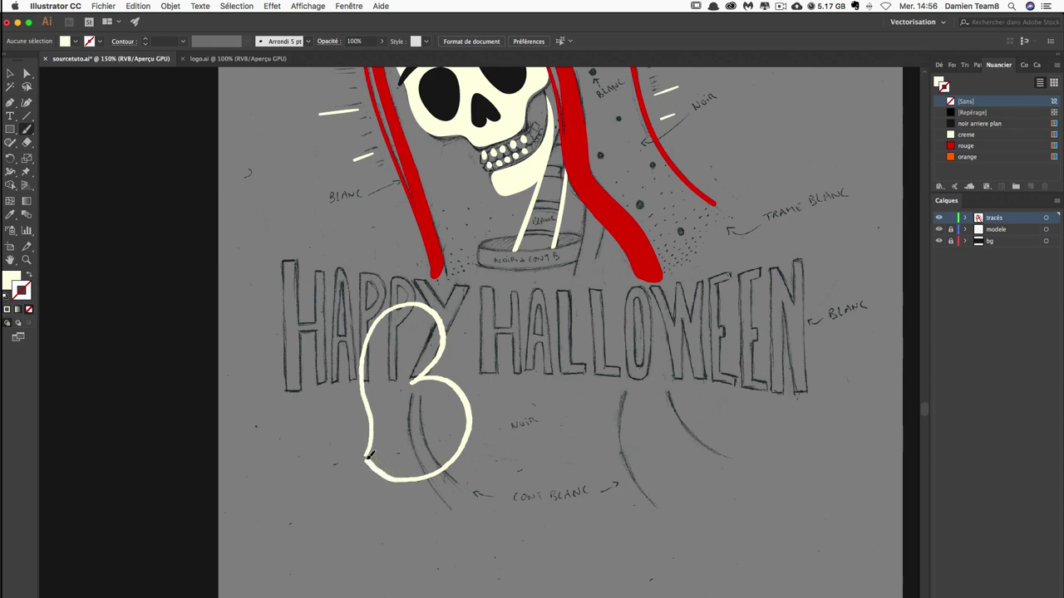
key("super+shift+a")
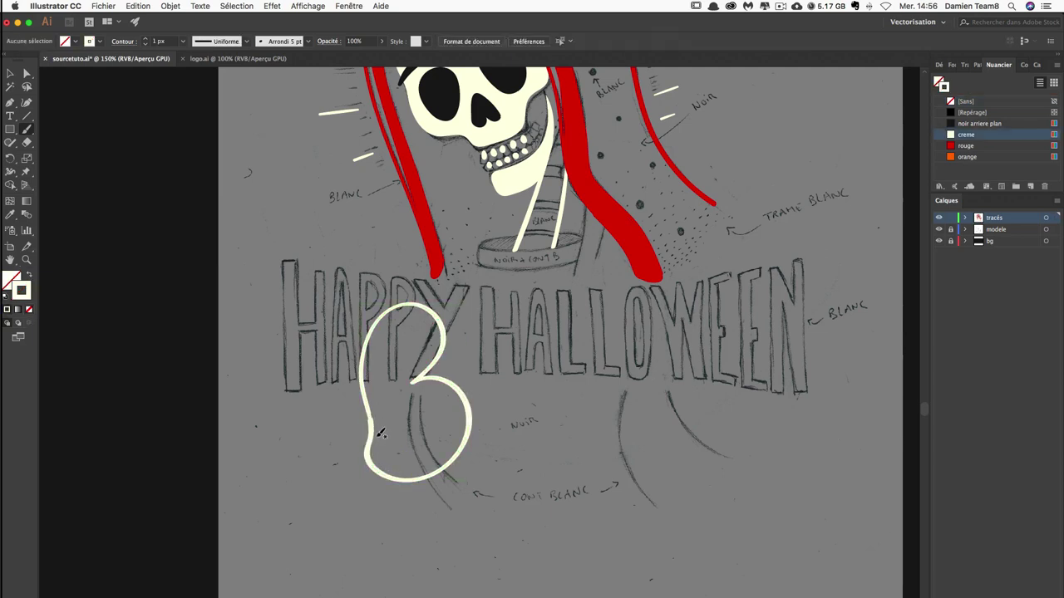
left_click(447, 332, "super")
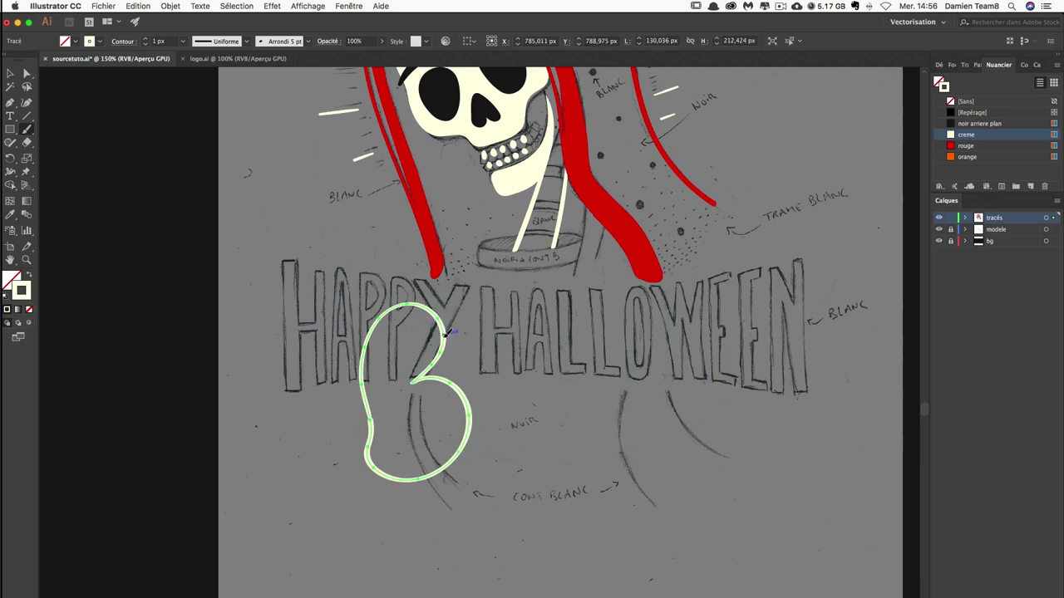
left_click(30, 274)
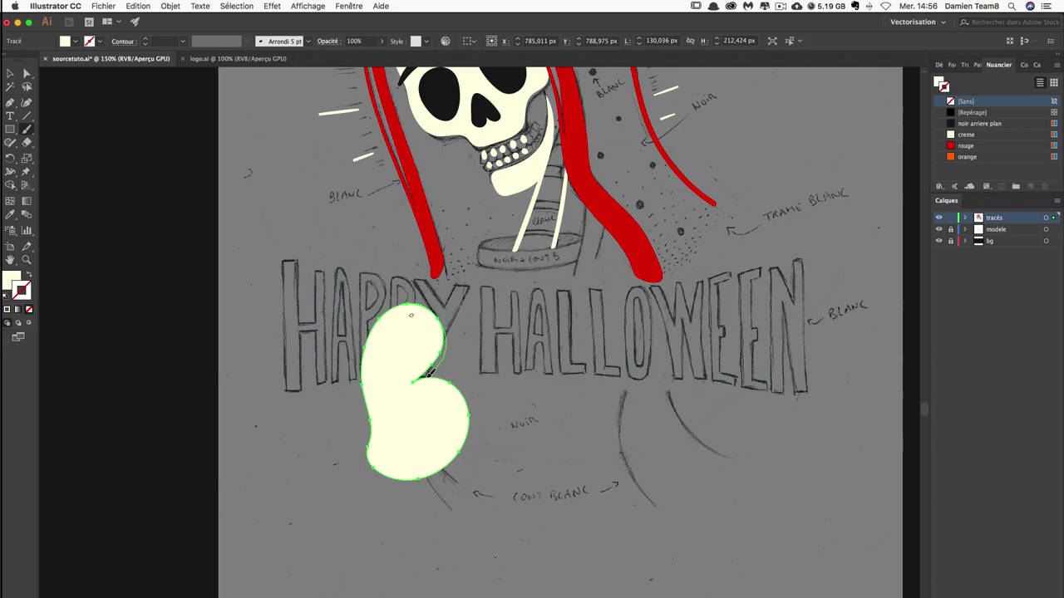
left_click_drag(428, 376, 433, 313)
key("ctrl+shift+a")
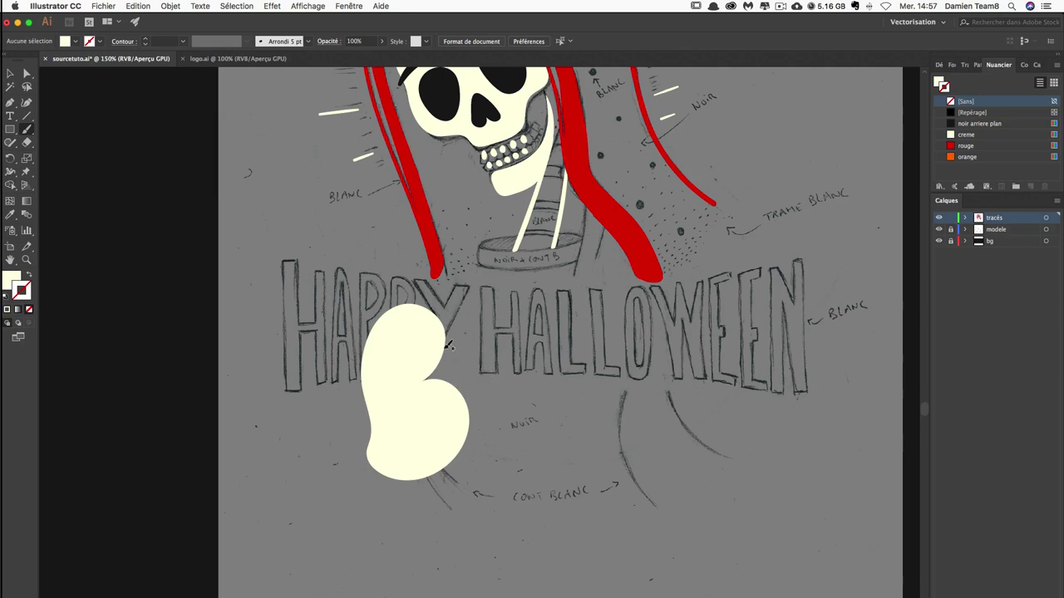
Merge the ghost's edges with the Blob Brush and add a thin wisp at its top-left.
left_click_drag(413, 407, 406, 453)
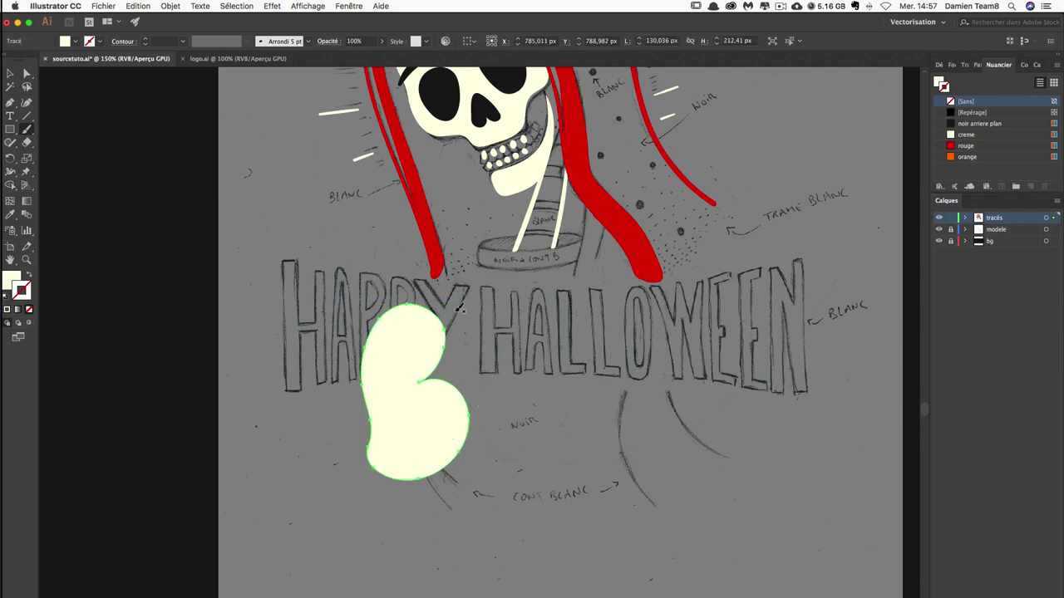
key("ctrl+shift+a")
left_click_drag(418, 356, 406, 314)
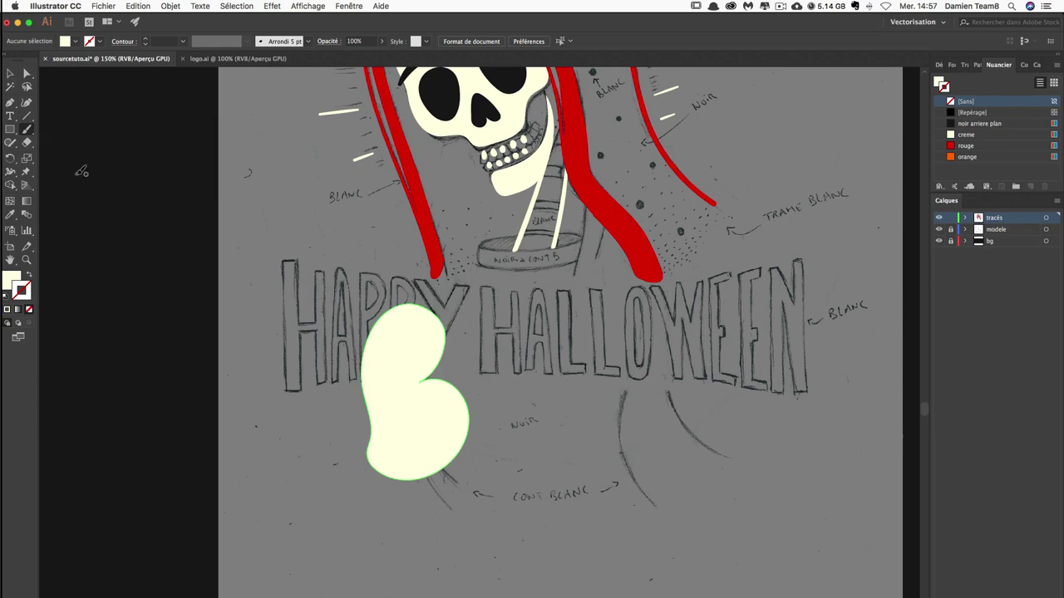
key("shift+b")
left_click_drag(394, 319, 374, 357)
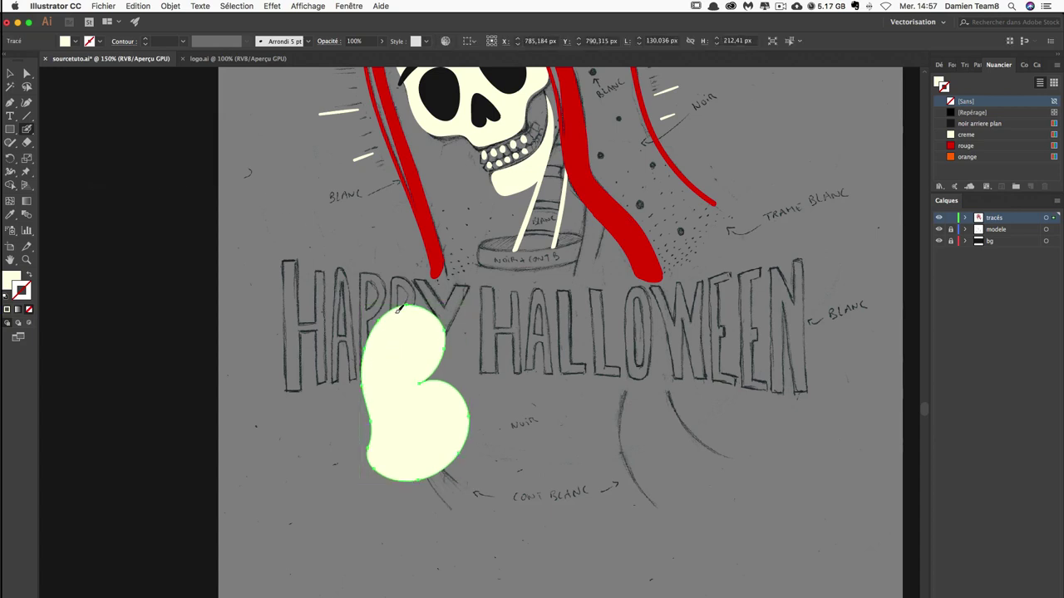
mouse_move(381, 323)
left_mouse_down()
mouse_move(395, 310)
mouse_move(323, 373)
left_mouse_up()
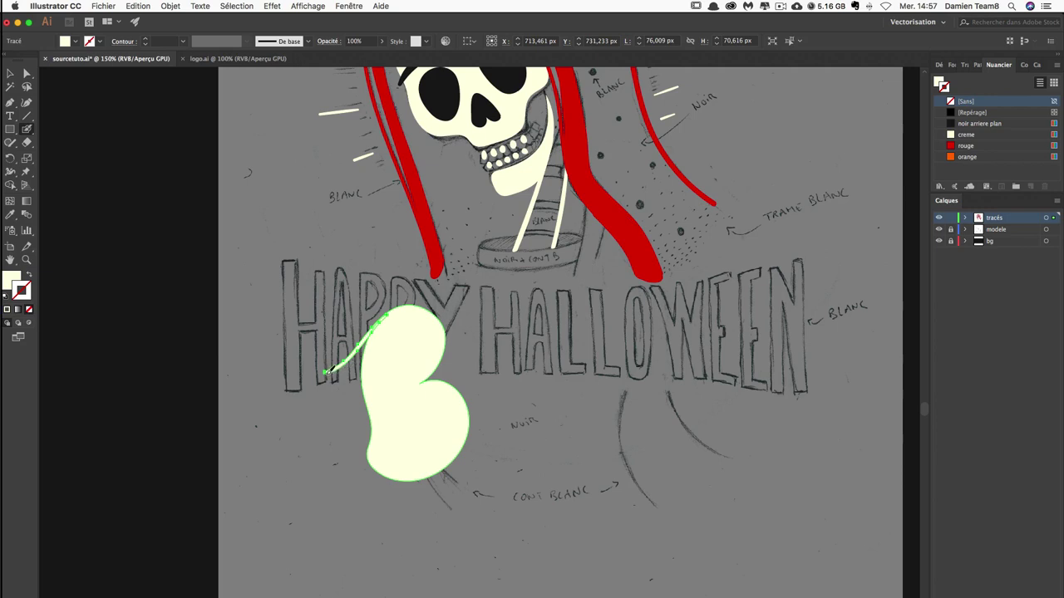
Redraw the ghost's top-left edge with the Paintbrush as a thin curling wisp.
left_click_drag(325, 371, 384, 317)
left_click_drag(352, 357, 378, 335)
left_click(345, 424, "super")
left_click(369, 341, "super")
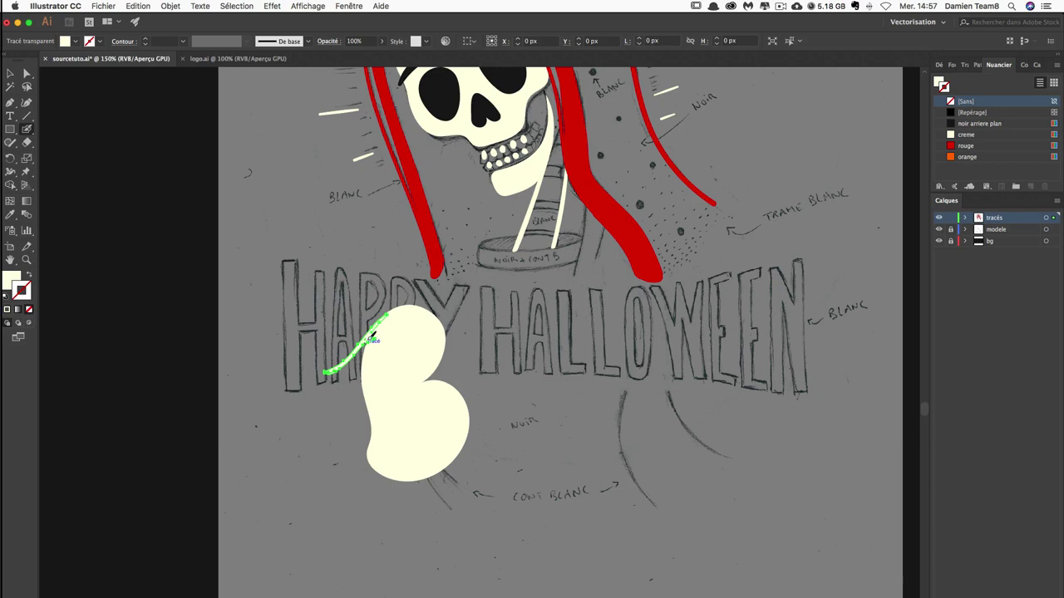
left_click(345, 404, "super")
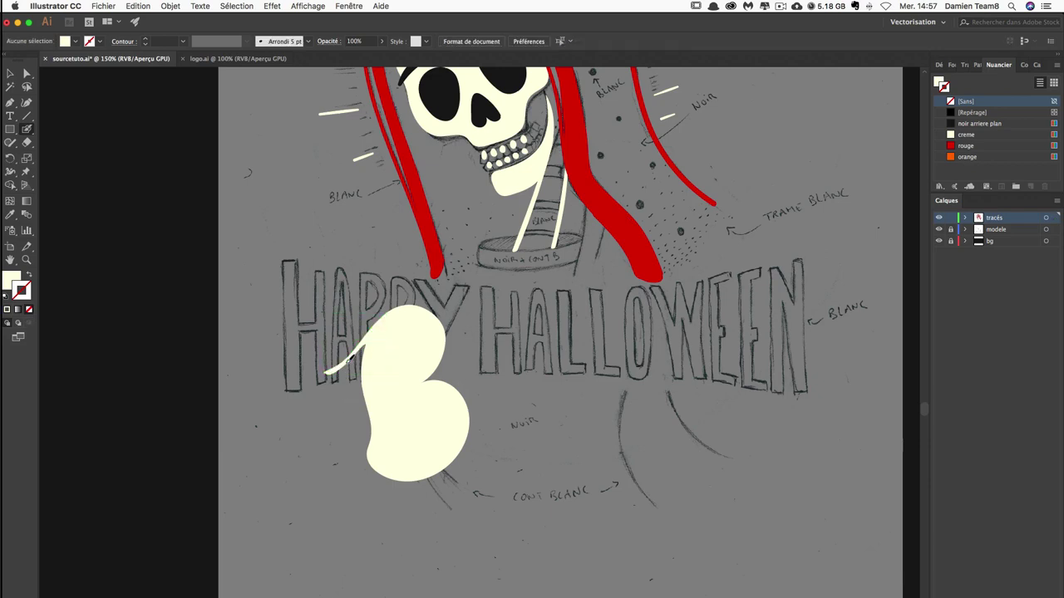
left_click(344, 359, "super")
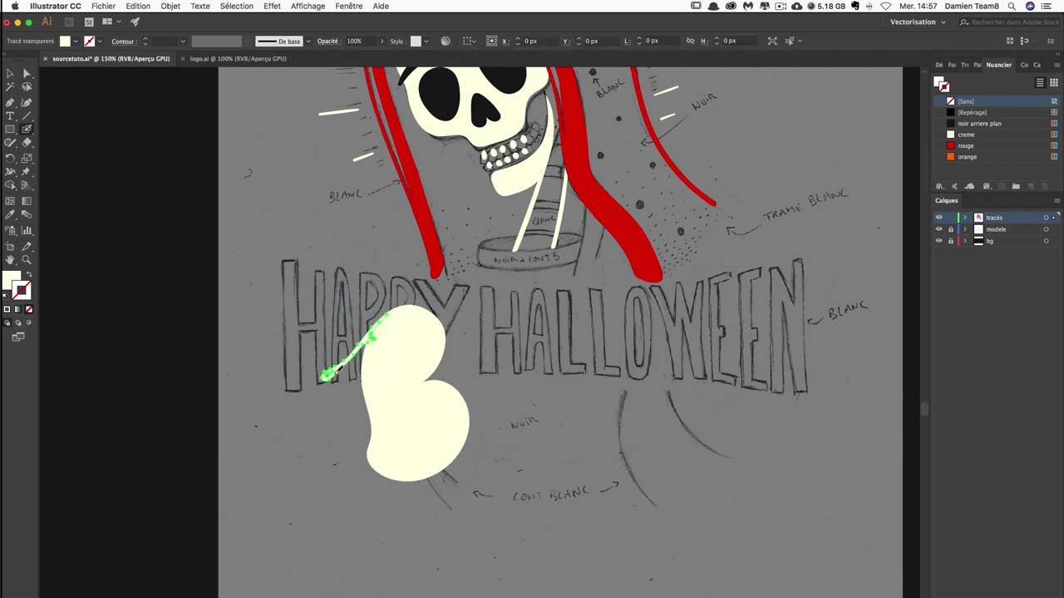
left_click_drag(384, 317, 328, 374)
left_click(338, 412, "super")
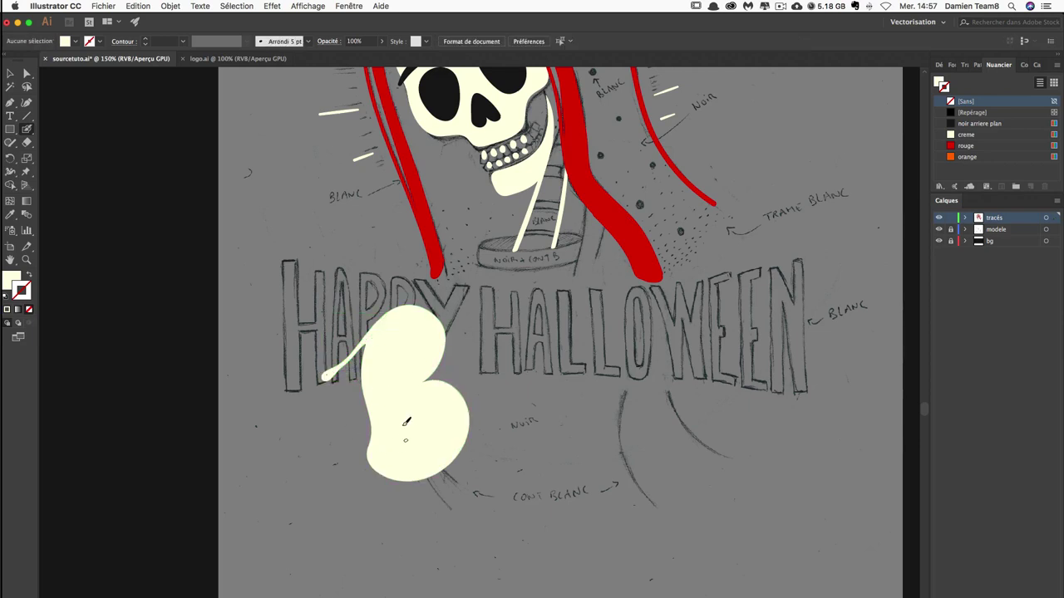
Paint a long tapered tail stroke at the ghost's lower left and deselect it.
mouse_move(365, 452)
left_mouse_down()
mouse_move(329, 471)
mouse_move(389, 470)
left_mouse_up()
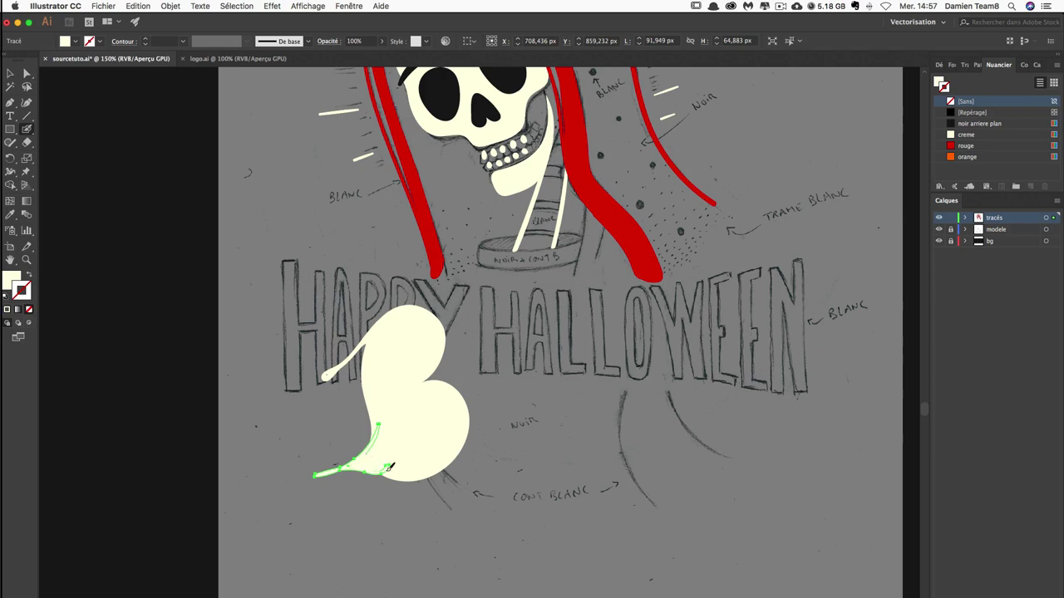
key("super+shift+a")
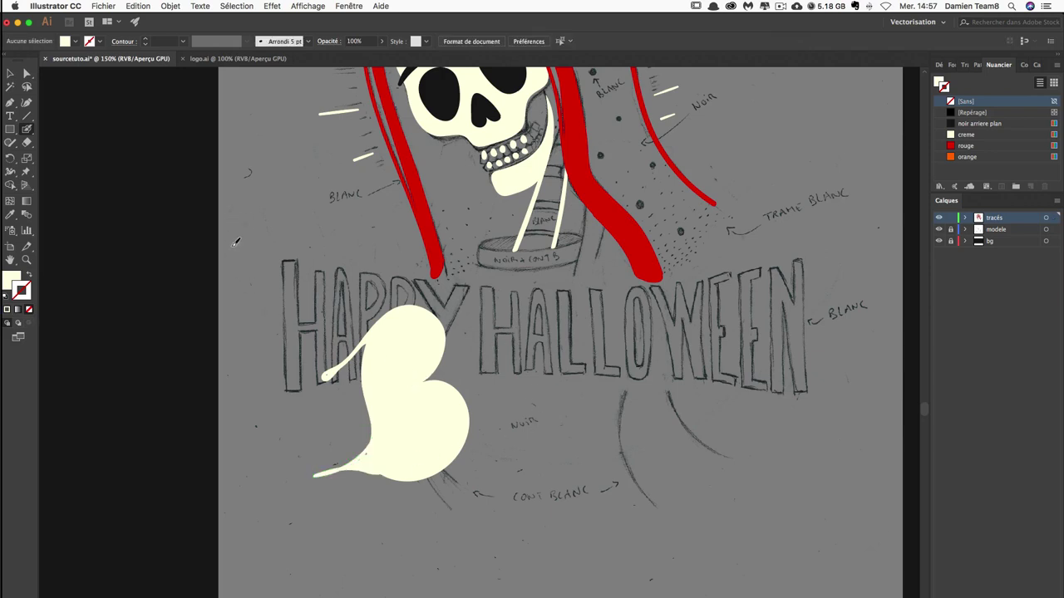
left_click(27, 143)
Erase the upper and lower eye holes in the cream ghost.
left_click(410, 344)
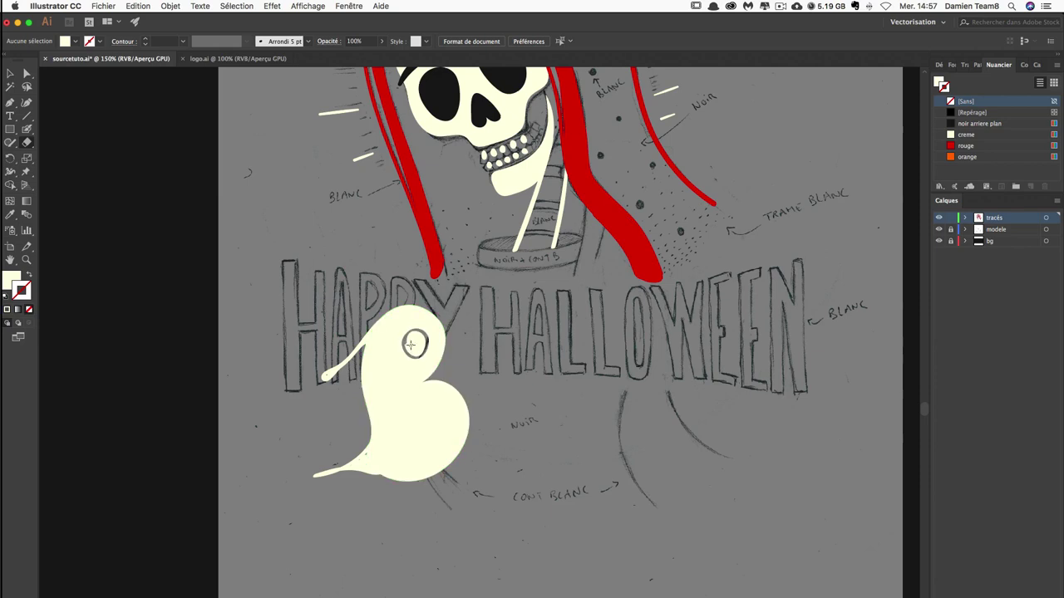
left_click_drag(412, 343, 414, 349)
left_click_drag(423, 411, 430, 435)
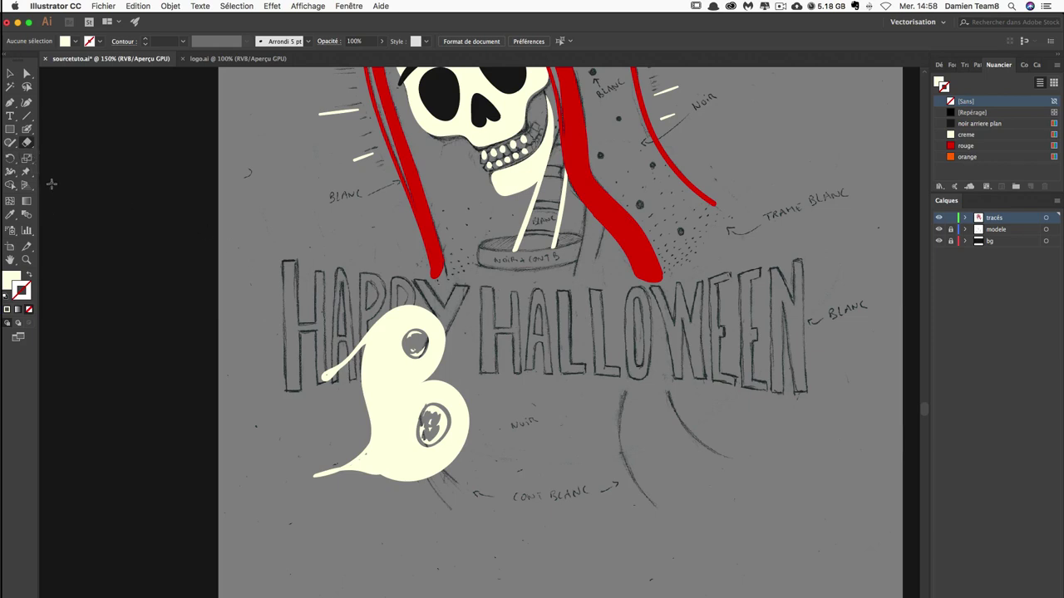
Set the Eraser size (Taille) to 12 pt and zoom in to 400%.
key("Return")
left_click(401, 163)
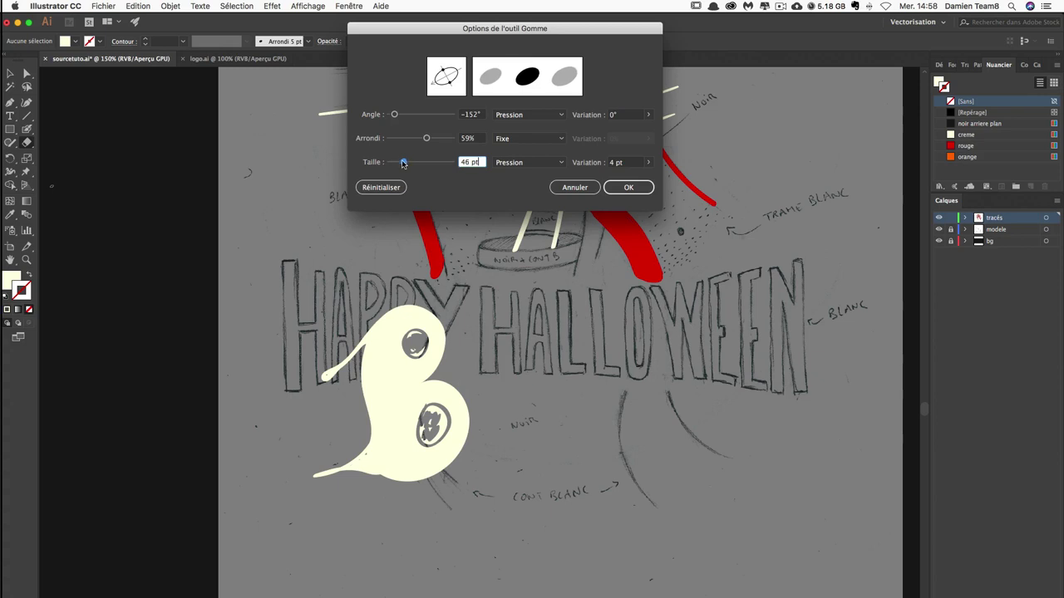
left_click_drag(391, 164, 394, 163)
left_click(628, 187)
key("ctrl+plus")
key("ctrl+plus")
key("ctrl+plus")
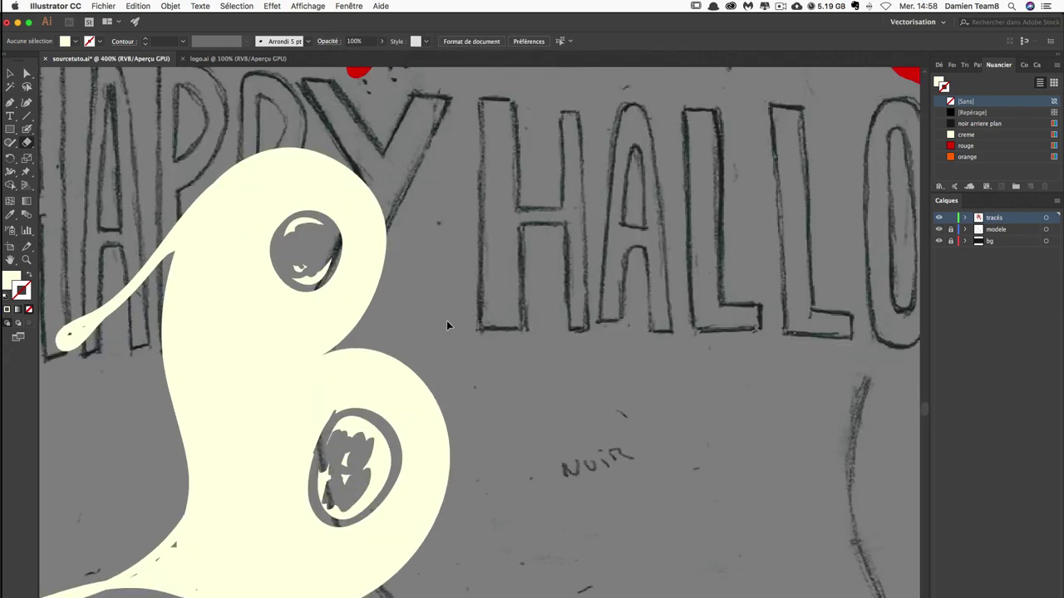
Erase the leftover fill inside the upper and lower eye holes.
mouse_move(296, 248)
left_mouse_down()
mouse_move(316, 246)
mouse_move(306, 223)
mouse_move(312, 276)
mouse_move(330, 254)
left_mouse_up()
mouse_move(329, 496)
left_mouse_down()
mouse_move(355, 423)
mouse_move(341, 509)
left_mouse_up()
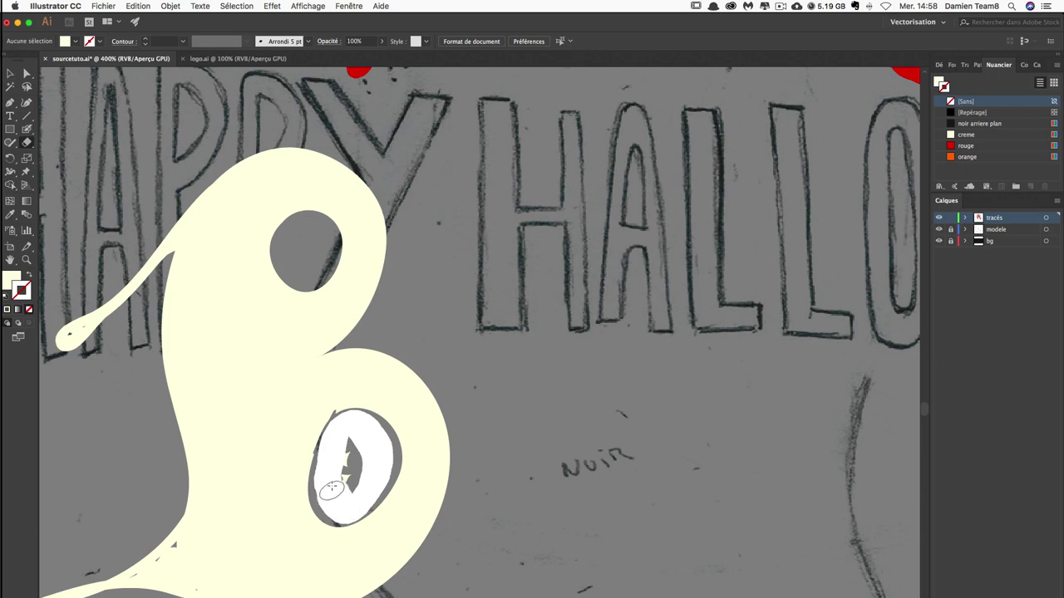
left_click_drag(340, 509, 349, 473)
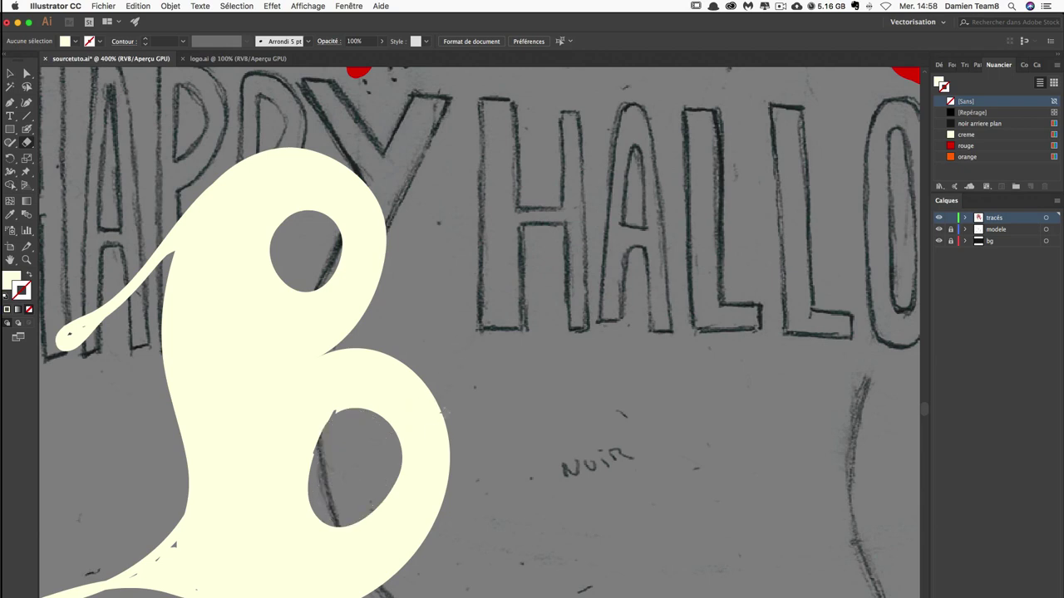
scroll(440, 411, "down", 3)
scroll(436, 382, "left", 2)
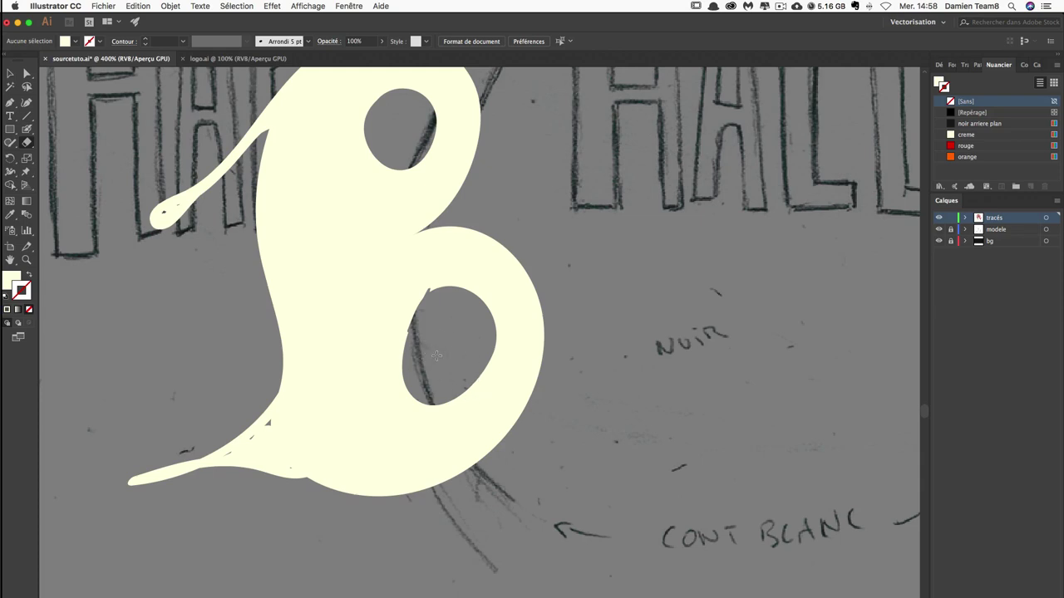
scroll(506, 339, "up", 1)
Touch up the lower eye's top-left and left edges with the Blob Brush.
left_click_drag(438, 361, 418, 342)
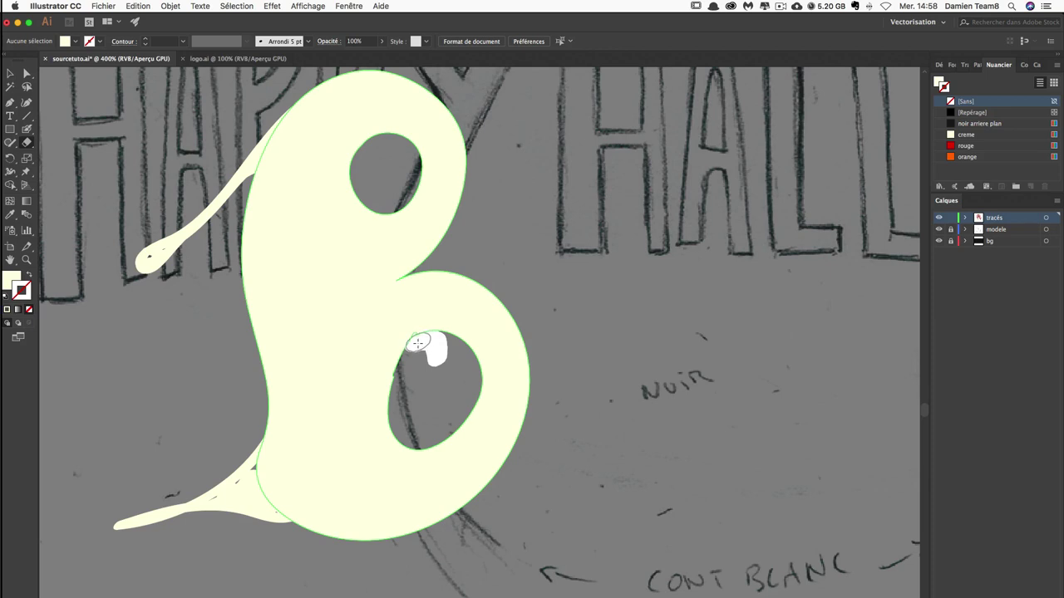
left_click_drag(418, 343, 402, 416)
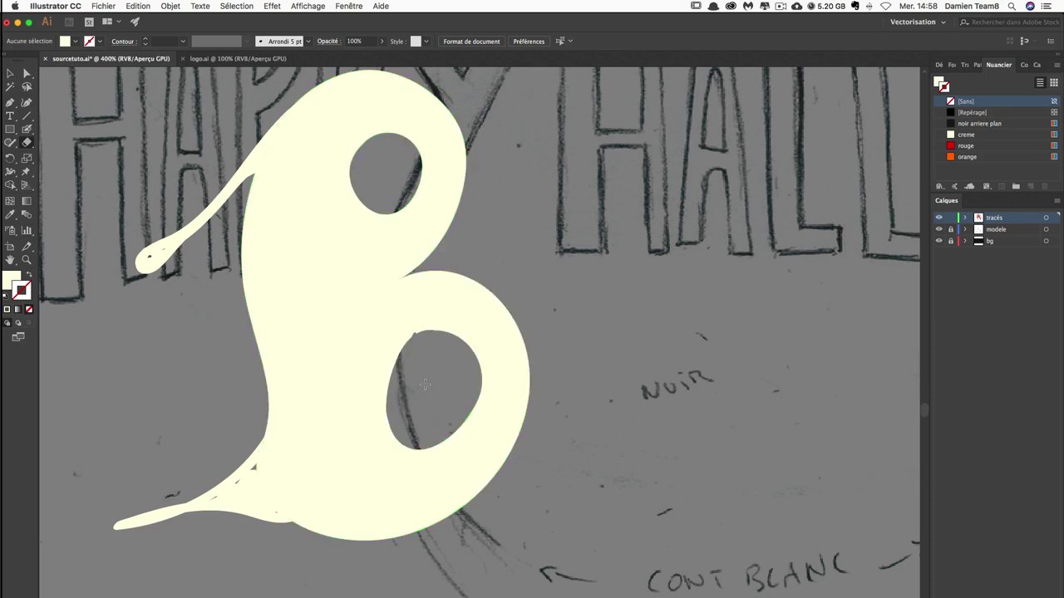
scroll(487, 321, "up", 2)
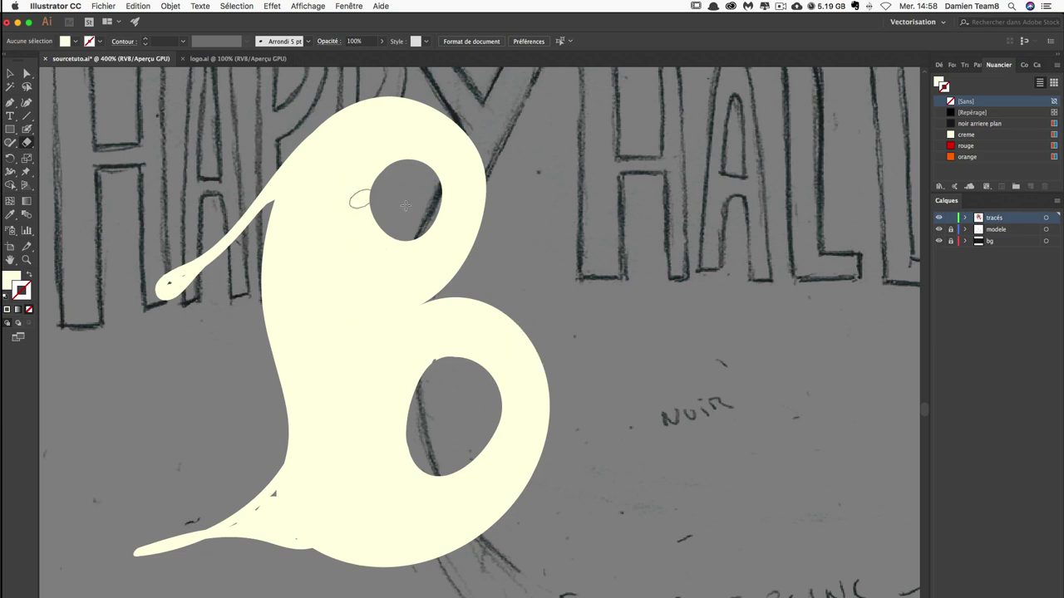
left_click_drag(463, 317, 413, 247)
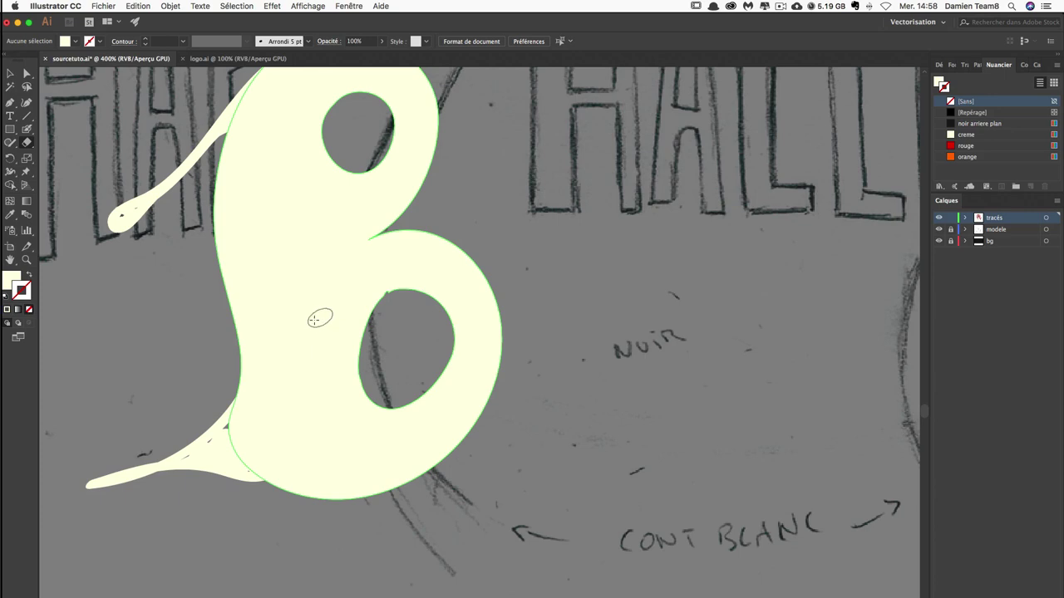
left_click(10, 74)
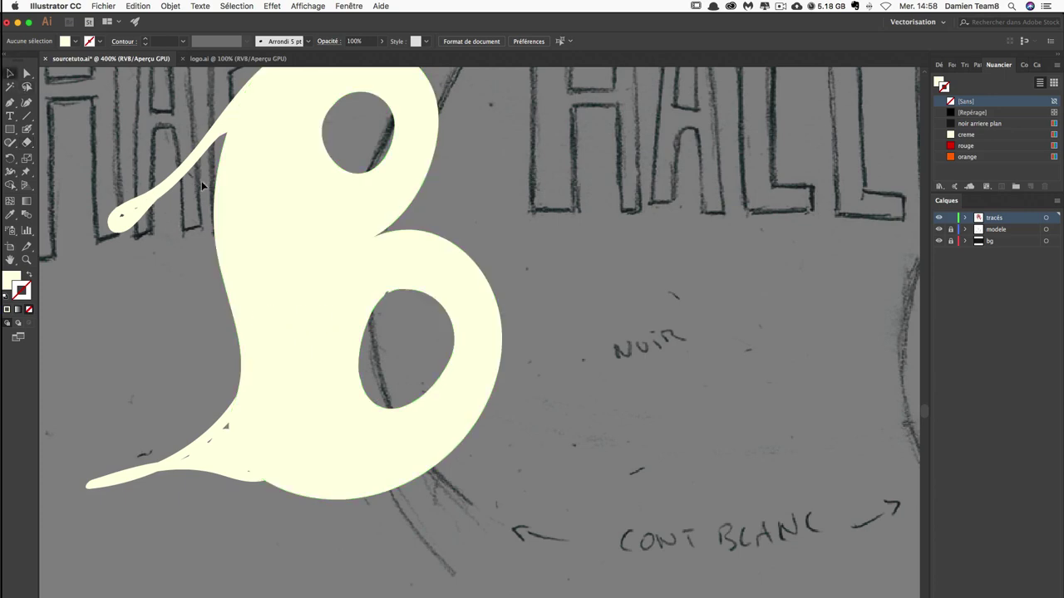
left_click(273, 225)
Select the B's body, wisp and tail and merge them with Pathfinder Unite (Unifier).
key("super+minus")
key("super+minus")
key("super+minus")
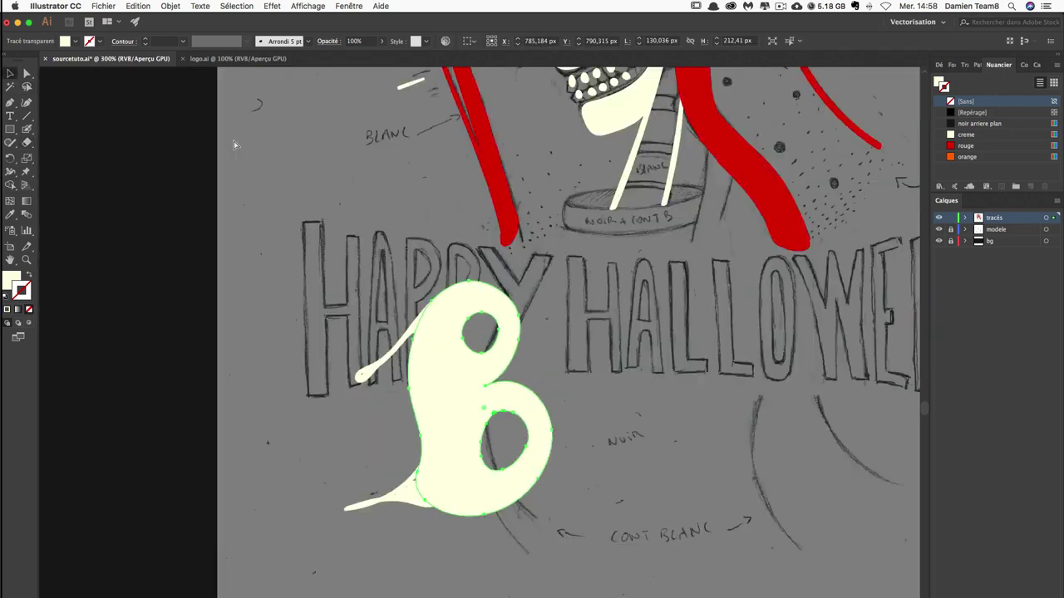
key("a")
left_click_drag(359, 356, 604, 499)
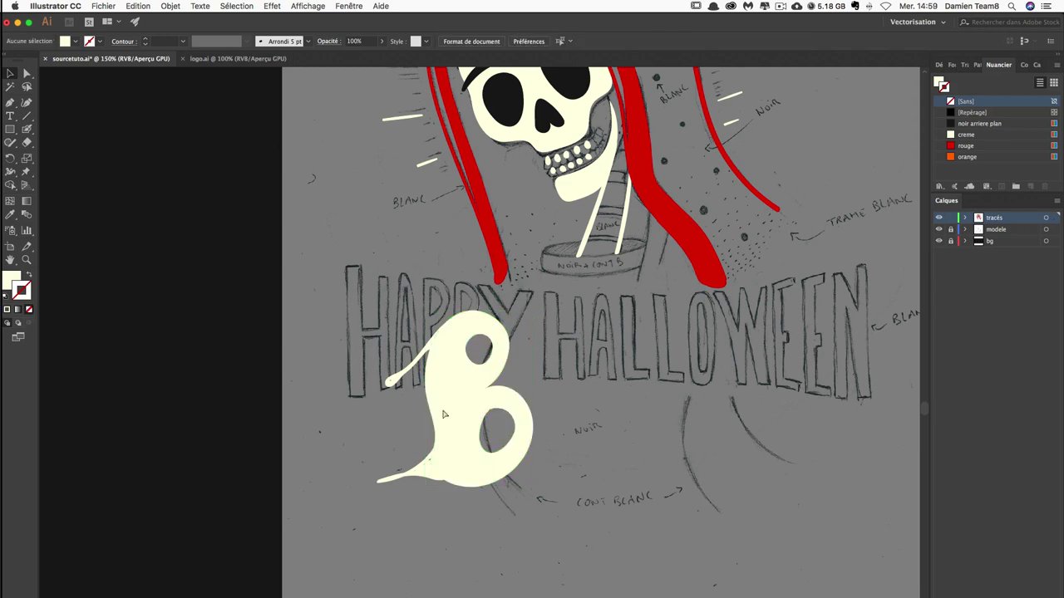
key("v")
scroll(558, 356, "right", 3)
scroll(558, 356, "up", 2)
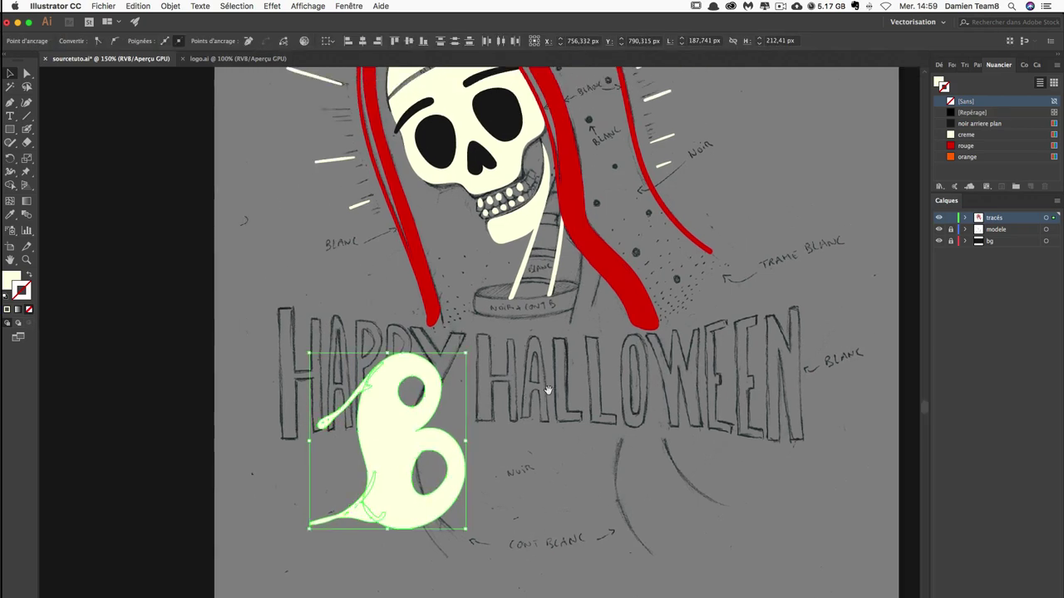
left_click(977, 65)
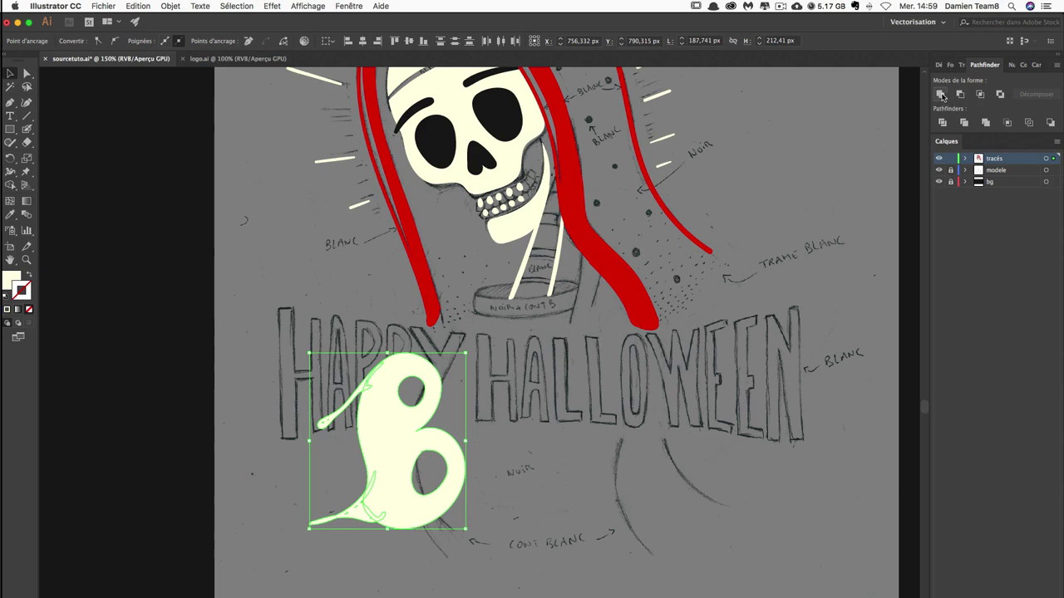
left_click(940, 94)
left_click(732, 308)
Zoom the selected B to 800% and smooth its jagged teardrop tip.
left_click(411, 444)
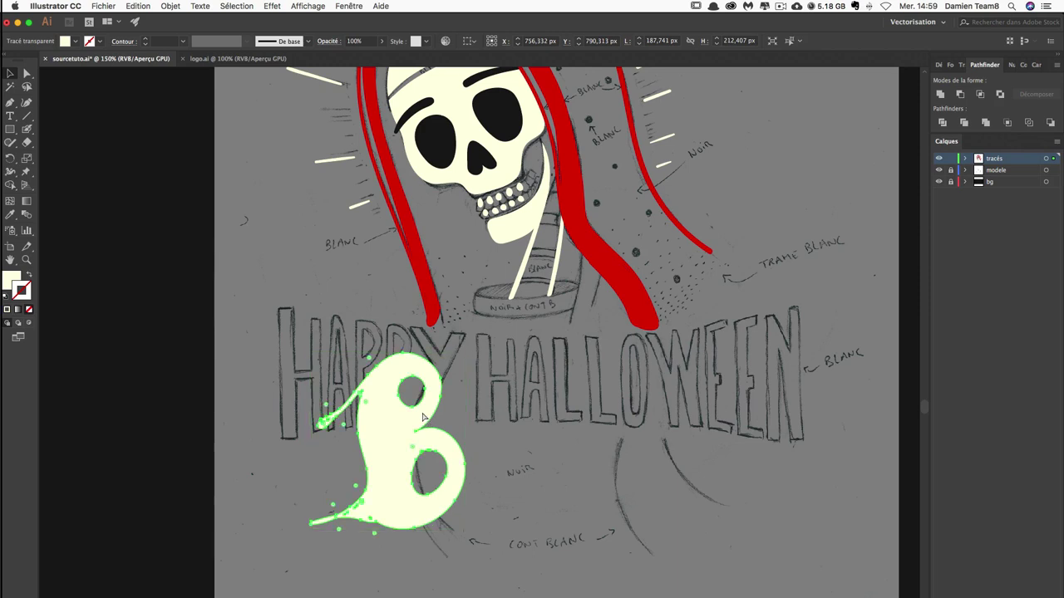
key("ctrl+plus")
key("ctrl+plus")
key("ctrl+plus")
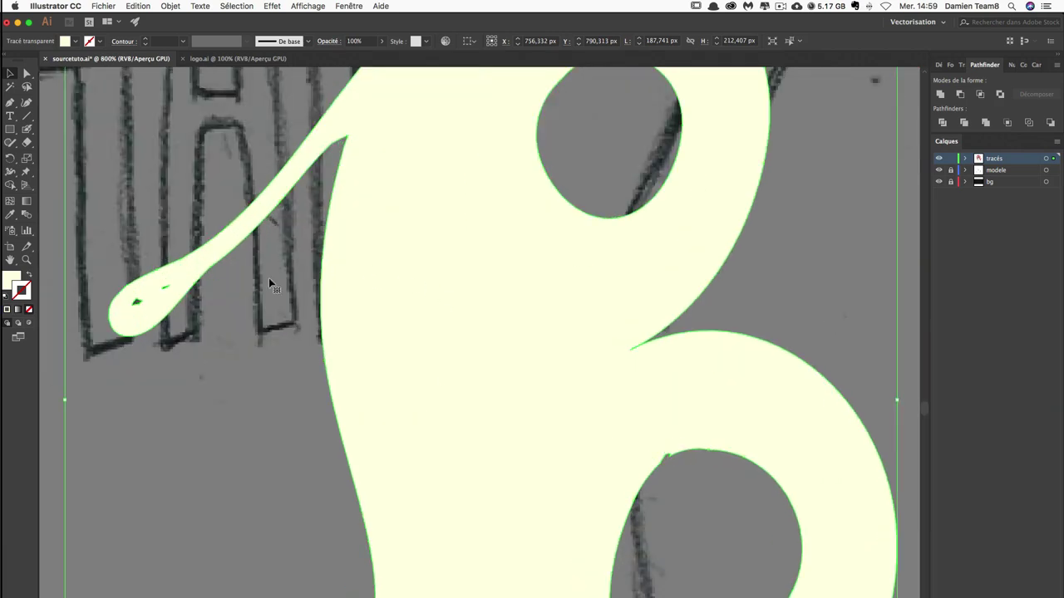
left_click(27, 129)
left_click_drag(155, 318, 214, 276)
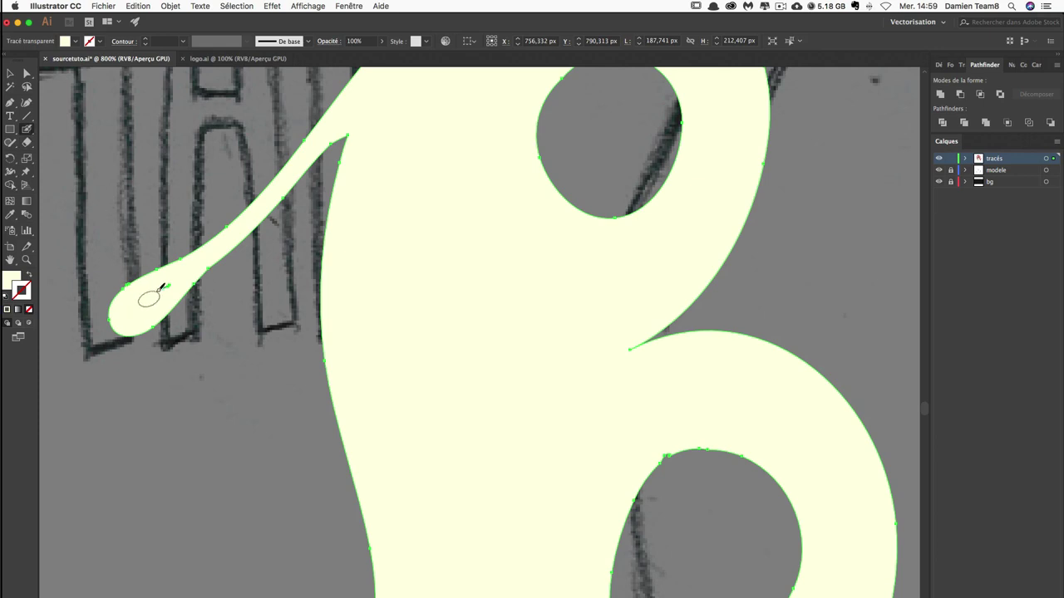
scroll(404, 325, "down", 5)
scroll(444, 335, "down", 3)
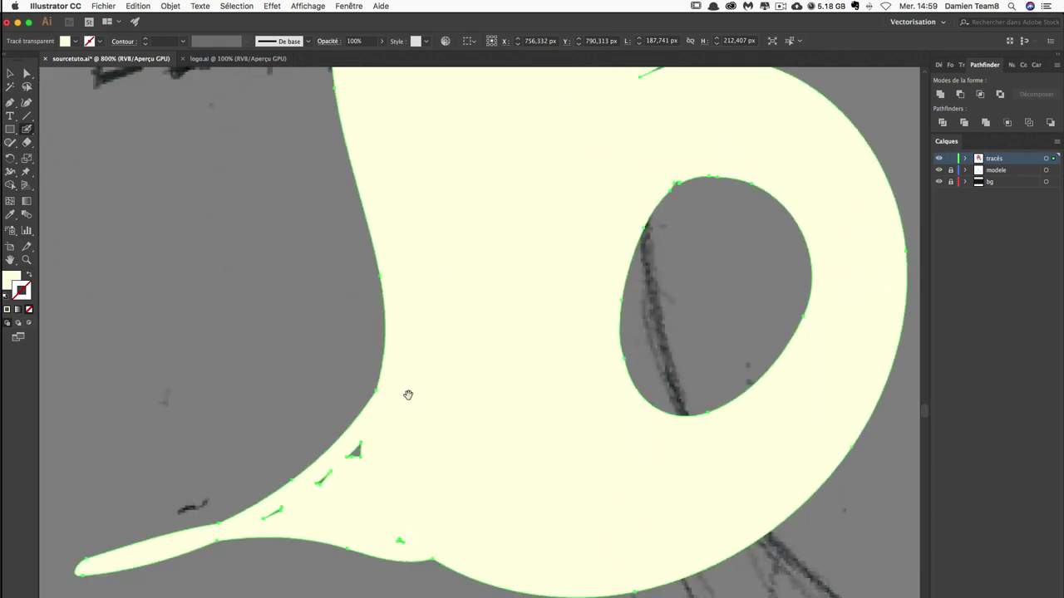
Smooth the bumps on the bottom tail and the lower counter's edge, then zoom back to 300%.
left_click_drag(321, 501, 280, 509)
left_click_drag(317, 478, 338, 471)
scroll(454, 475, "up", 5)
scroll(499, 345, "right", 2)
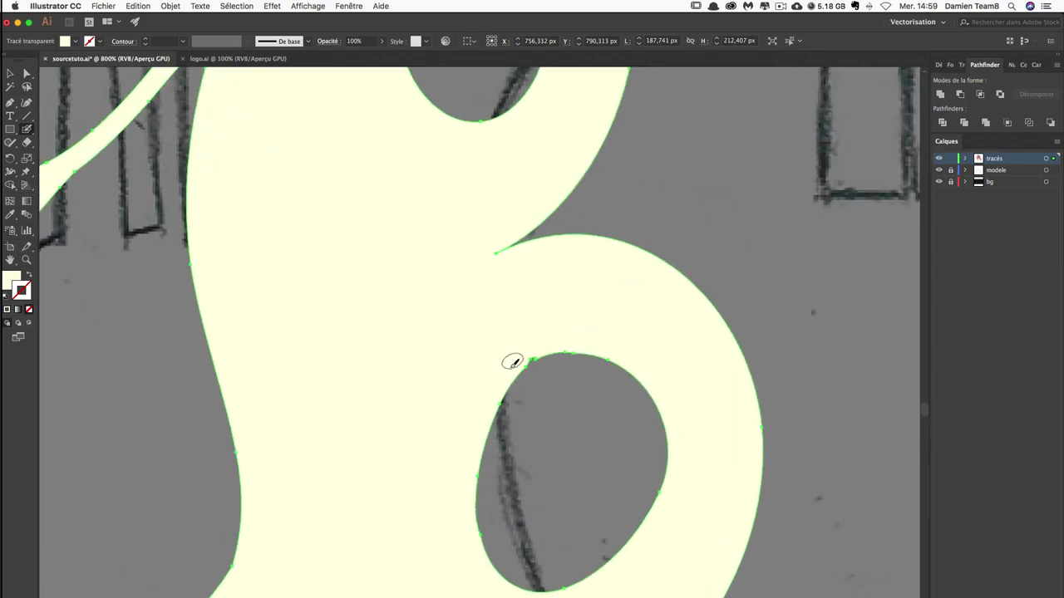
left_click_drag(525, 360, 482, 411)
scroll(542, 387, "up", 5)
scroll(546, 368, "down", 2)
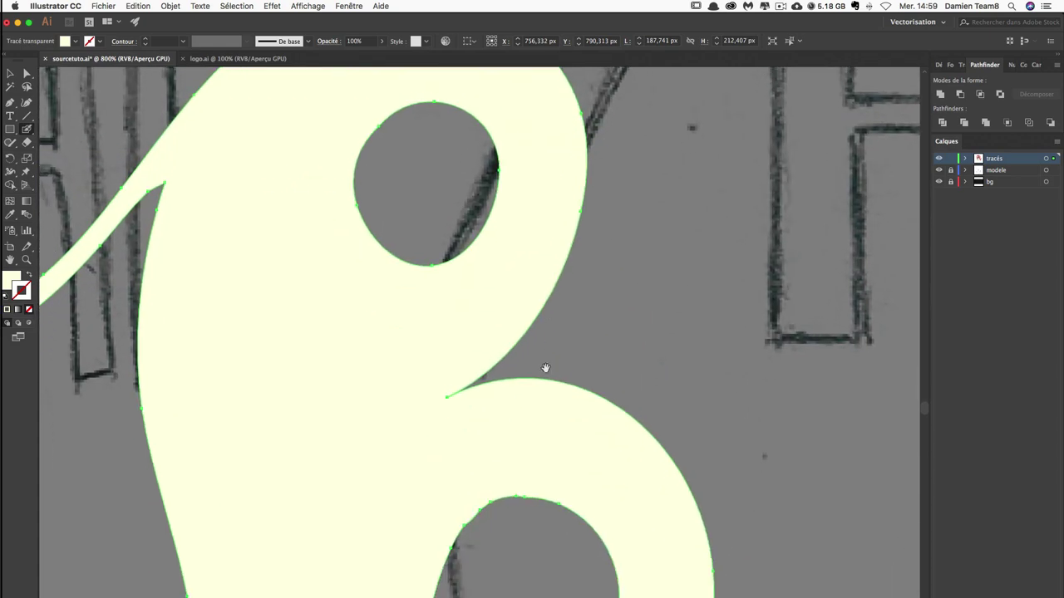
scroll(553, 273, "down", 2)
key("ctrl+minus")
key("ctrl+minus")
key("ctrl+minus")
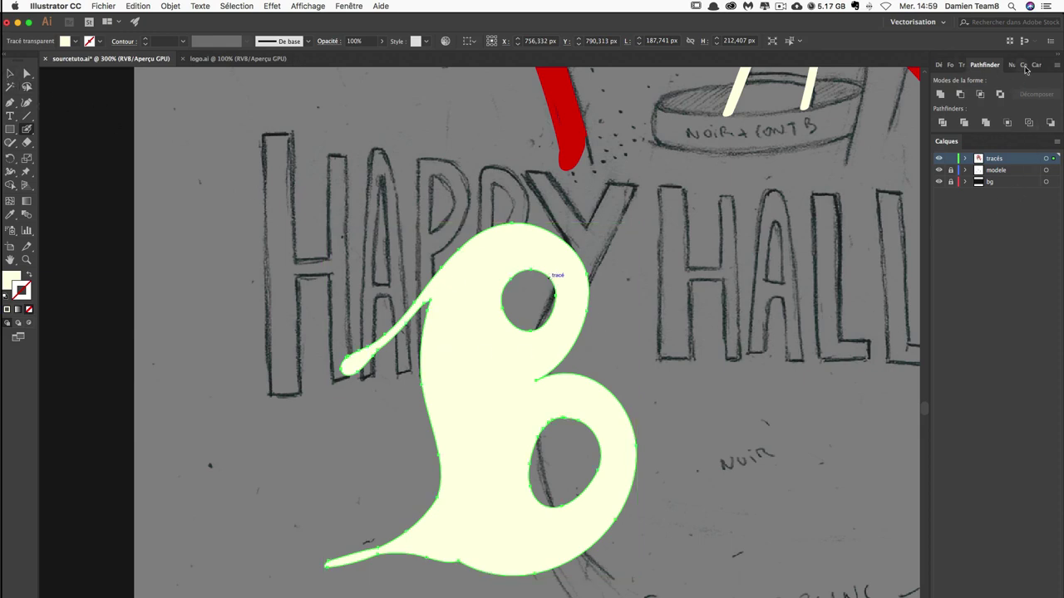
Give the B an orange fill from Swatches with the stroke set to None.
left_click(1024, 66)
left_click(1036, 64)
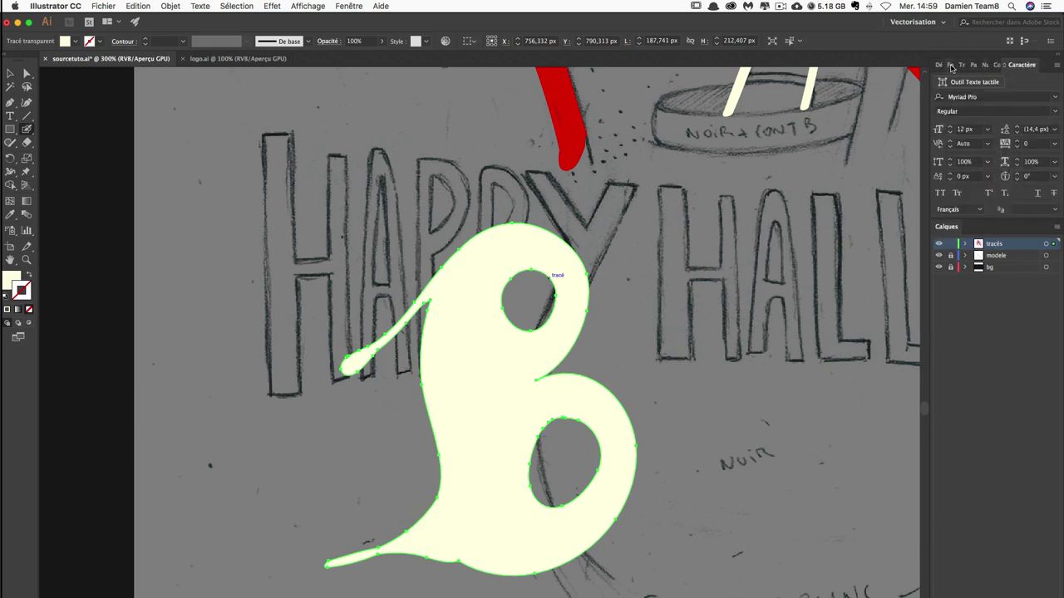
left_click(953, 65)
left_click(1008, 70)
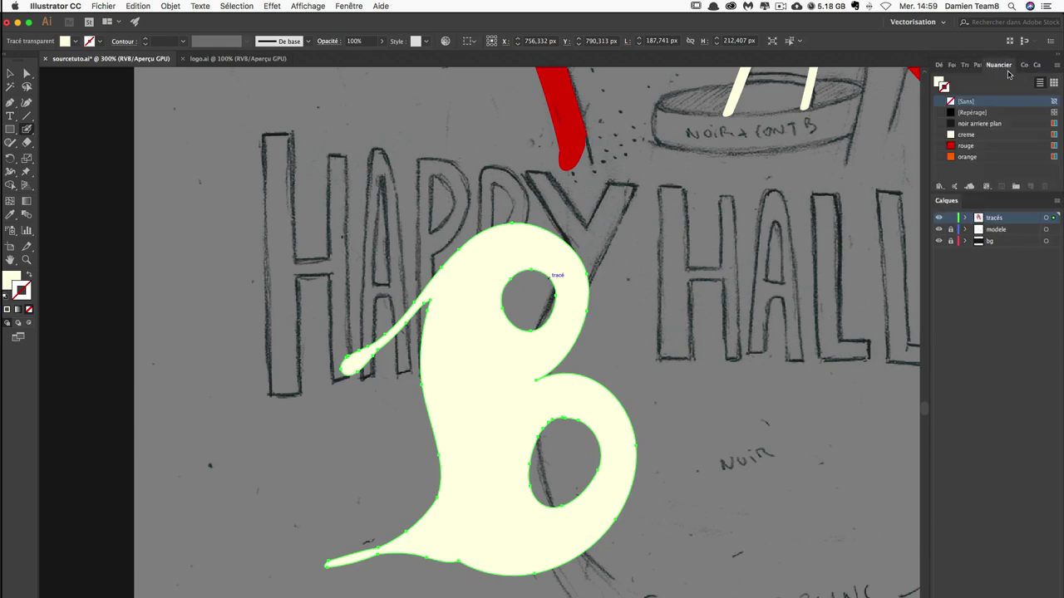
left_click(963, 157)
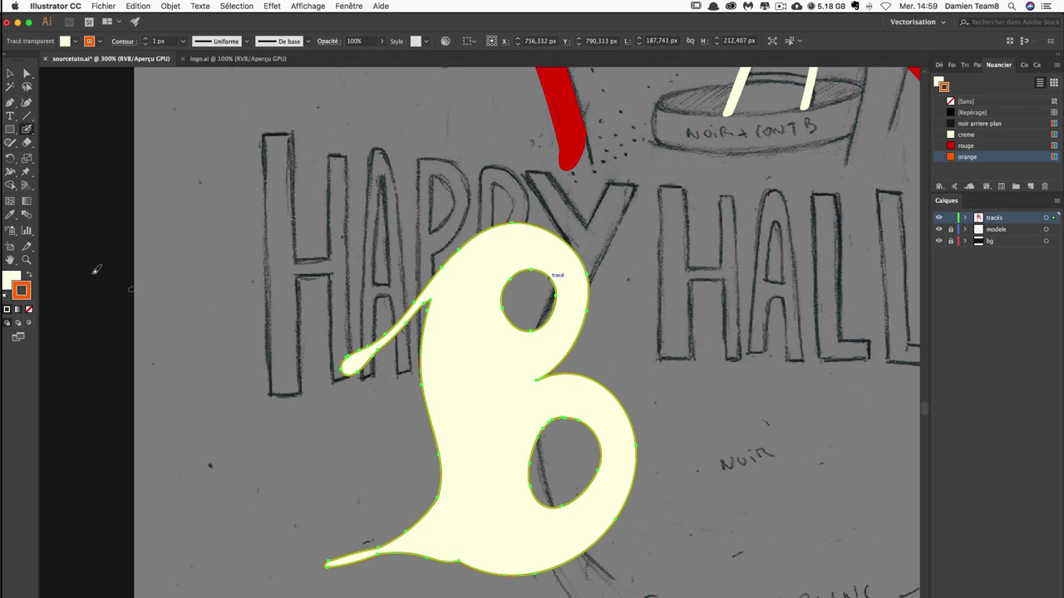
left_click(29, 275)
left_click(30, 309)
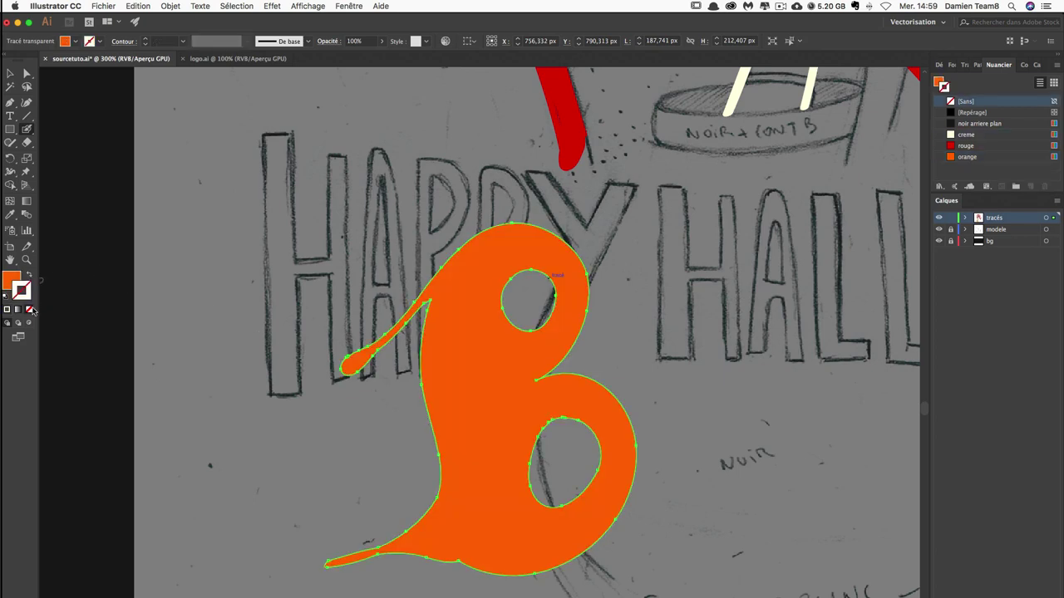
left_click(10, 74)
Move the orange B left and Alt-drag a slightly raised duplicate to its right.
scroll(457, 241, "down", 5)
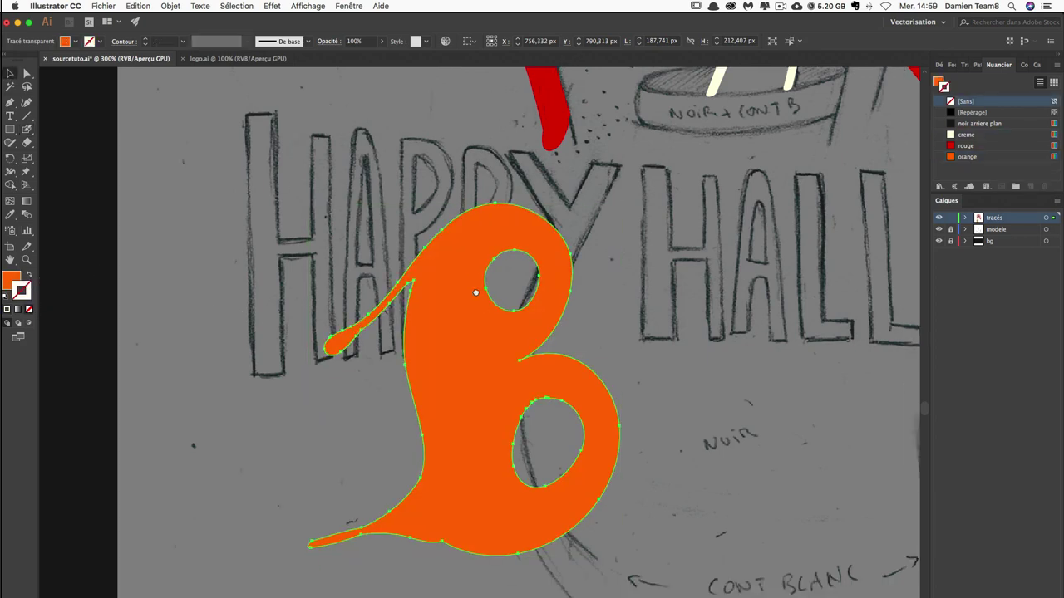
scroll(457, 241, "right", 4)
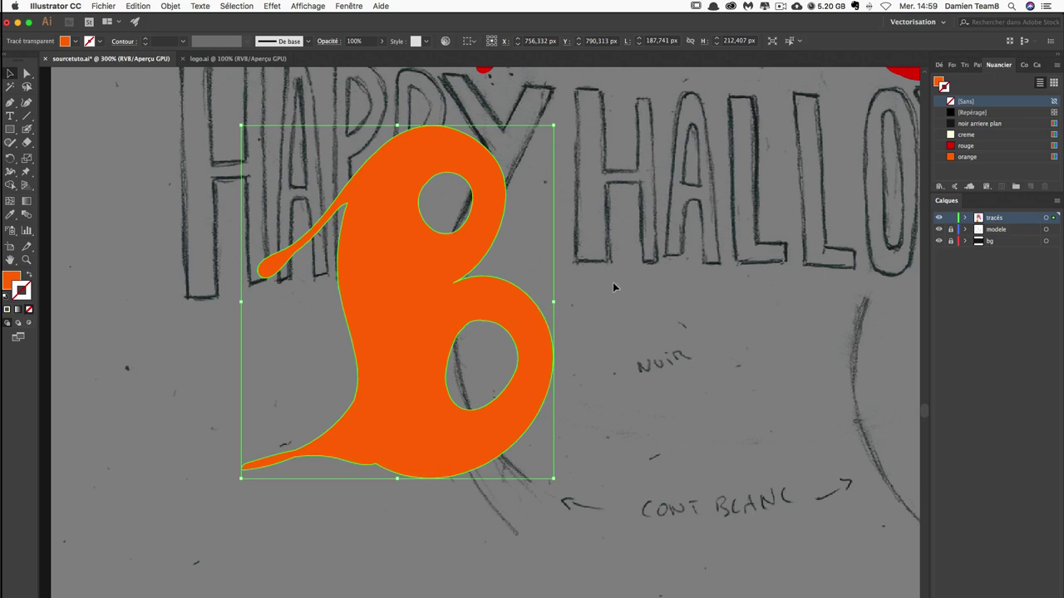
scroll(643, 298, "down", 3)
scroll(643, 297, "right", 2)
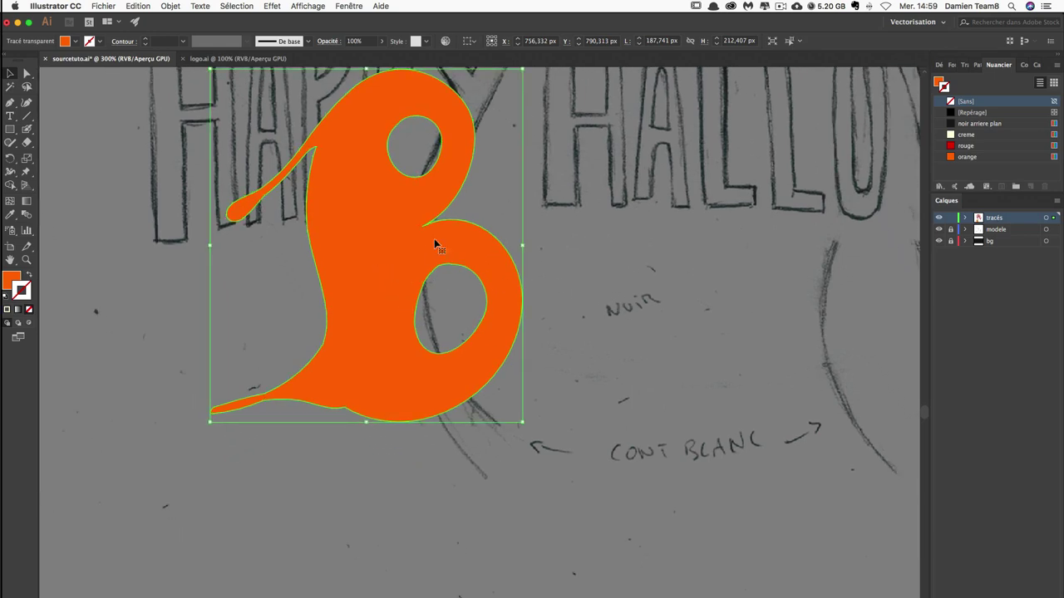
left_click_drag(435, 239, 300, 272)
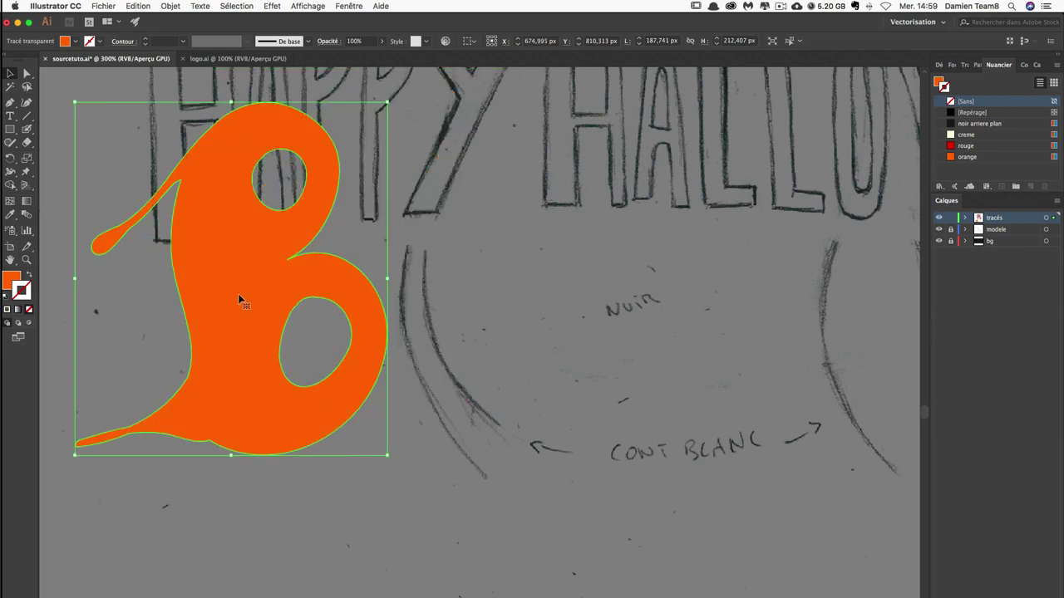
mouse_move(247, 307)
left_mouse_down()
mouse_move(490, 299)
mouse_move(637, 325)
left_mouse_up()
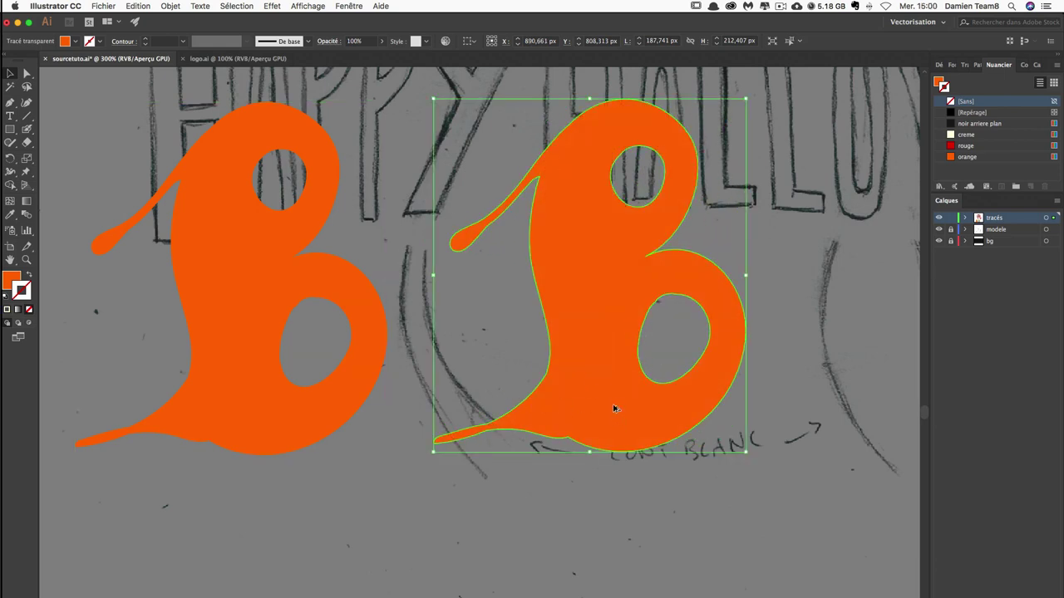
left_click_drag(617, 409, 617, 394)
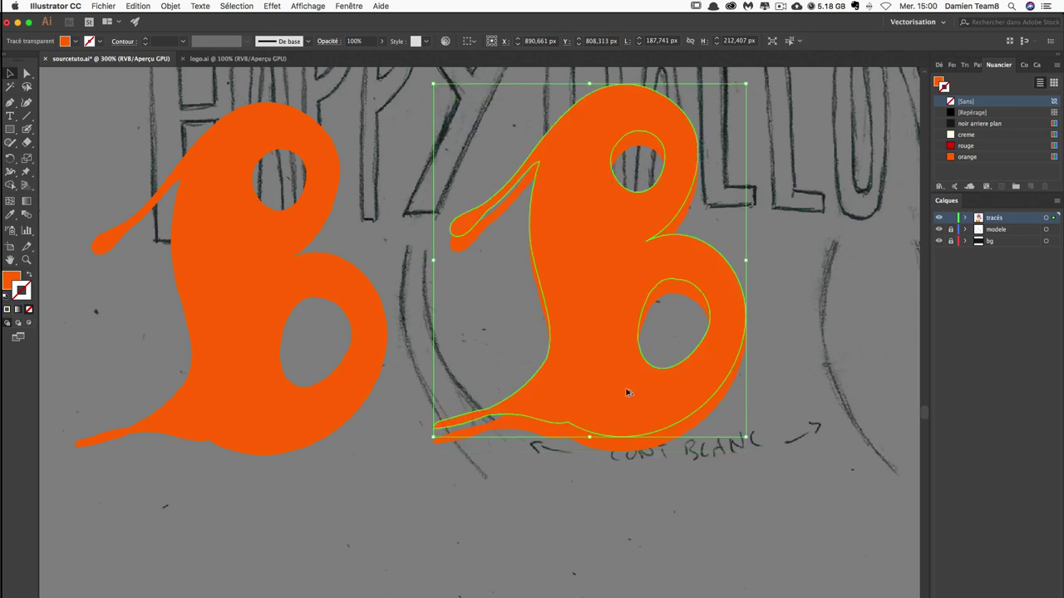
double_click(11, 281)
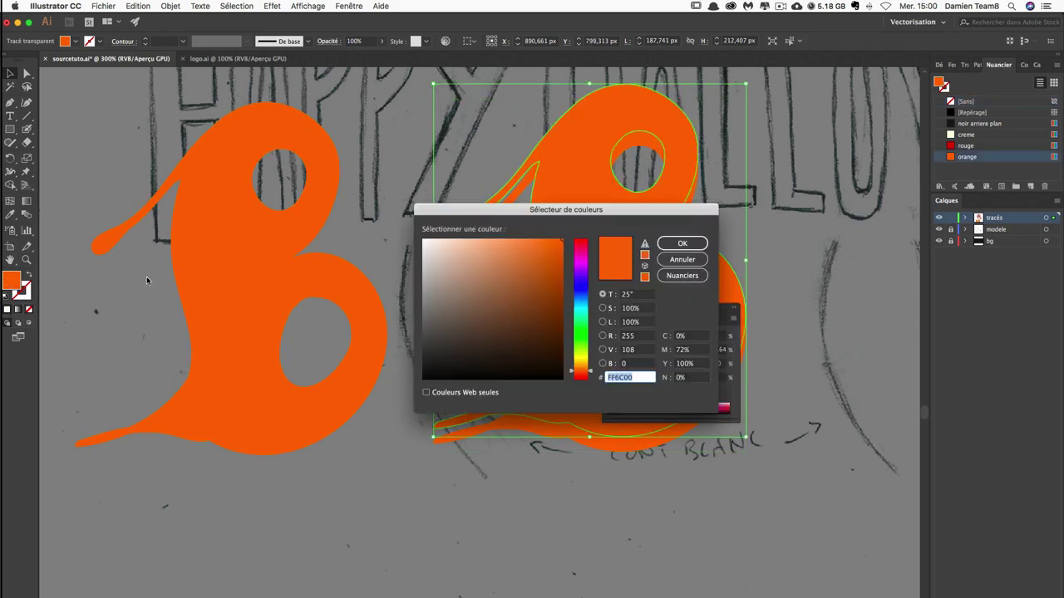
Fill the front right copy with magenta and nudge it up-right over the orange copy.
left_click(581, 258)
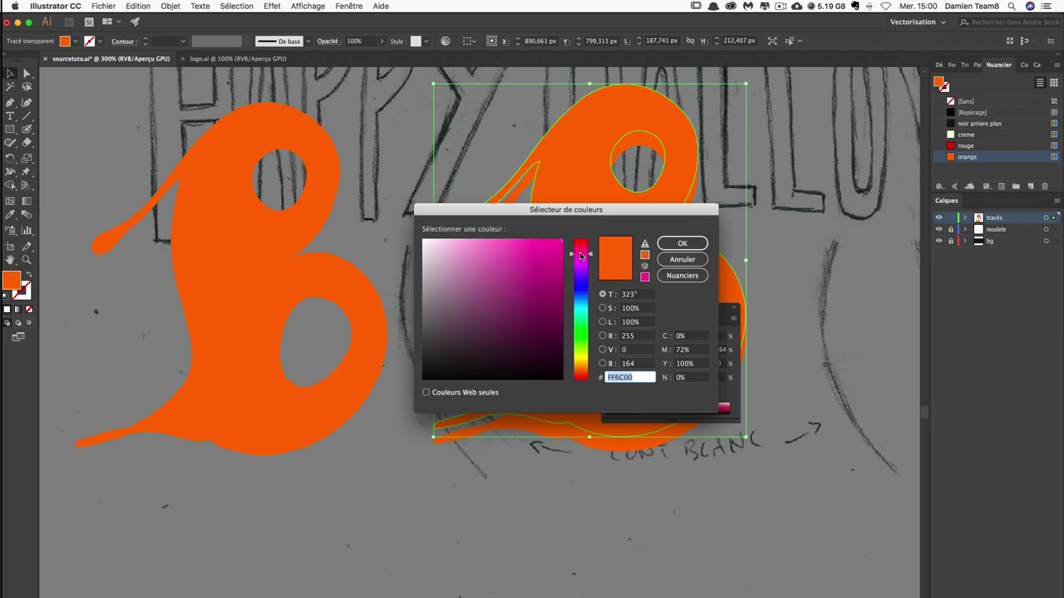
left_click(669, 242)
left_click(841, 324)
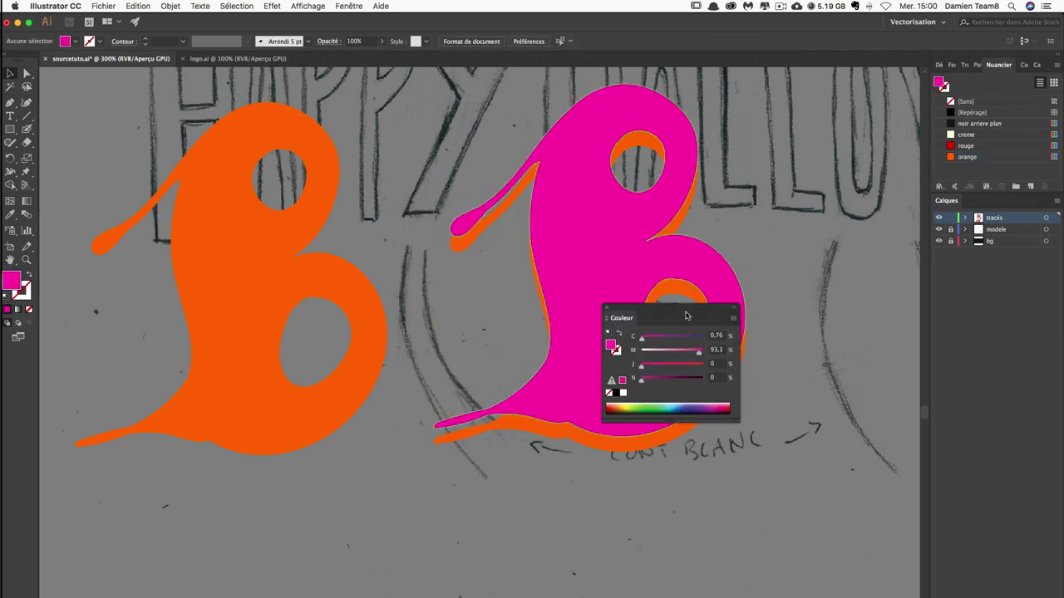
left_click(568, 379)
left_click_drag(570, 378, 579, 367)
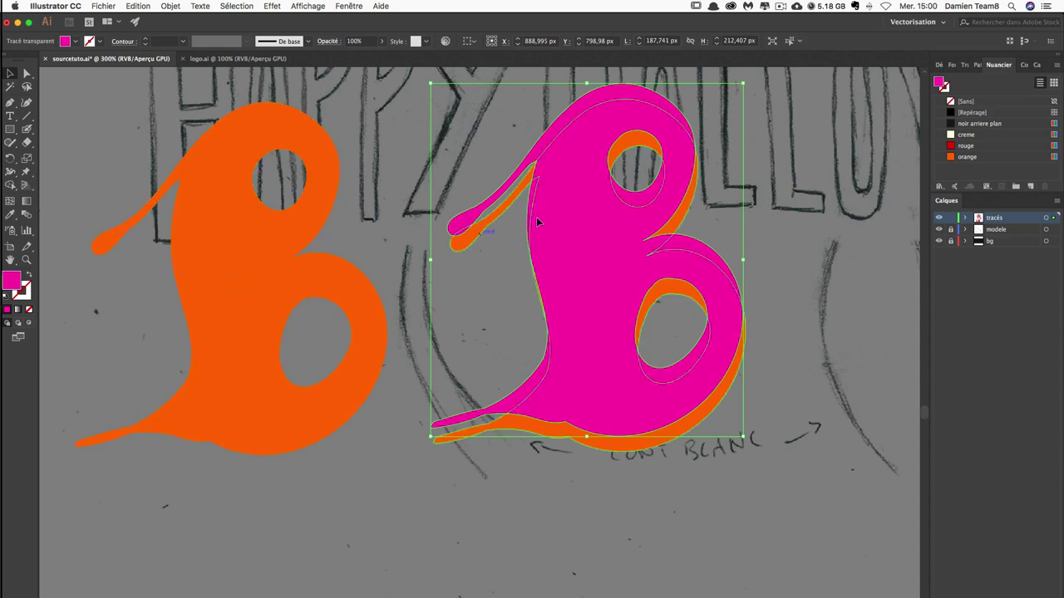
left_click(716, 463)
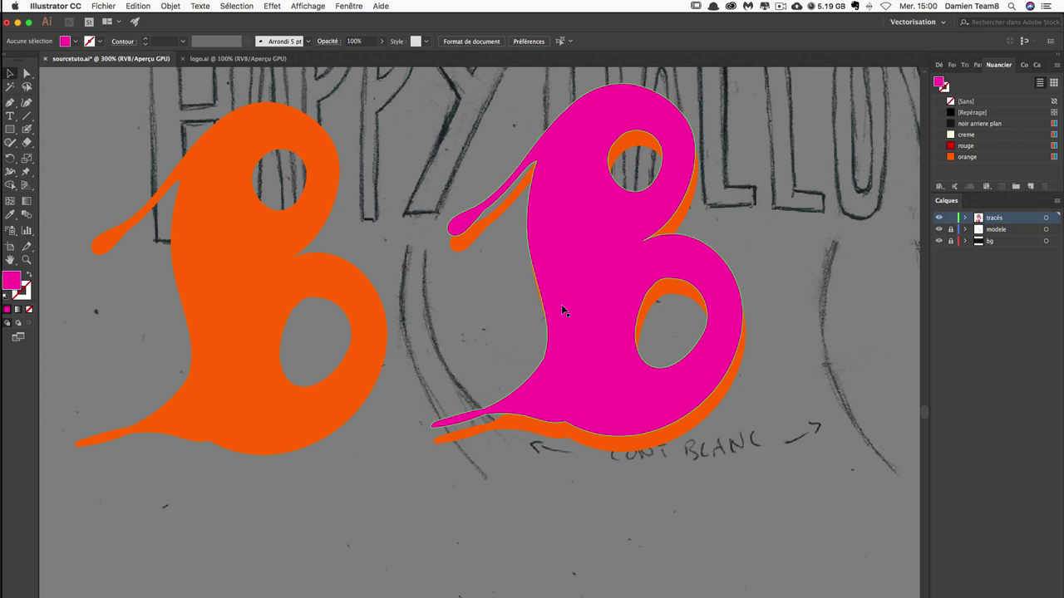
Apply Pathfinder Minus Front to subtract the magenta B from the orange copy.
left_click(626, 303)
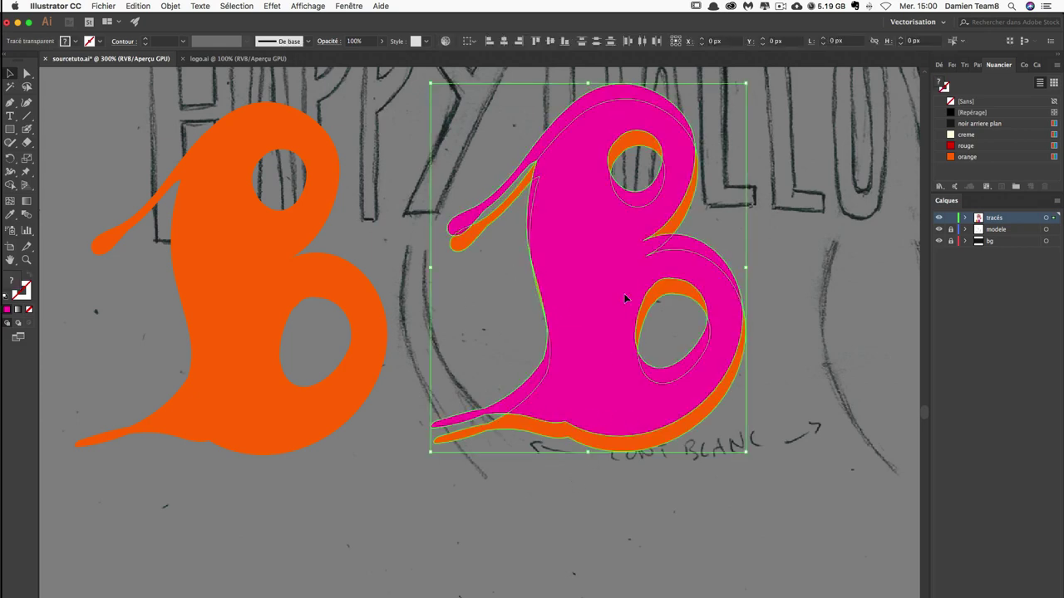
left_click(813, 281)
left_click_drag(611, 396, 629, 407)
left_click(768, 341)
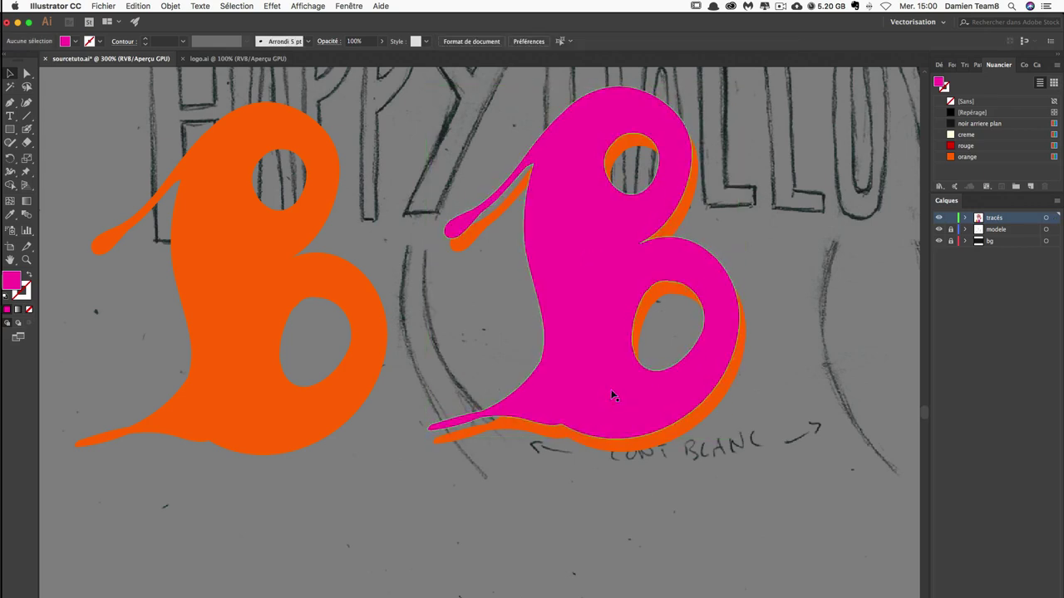
left_click(611, 387)
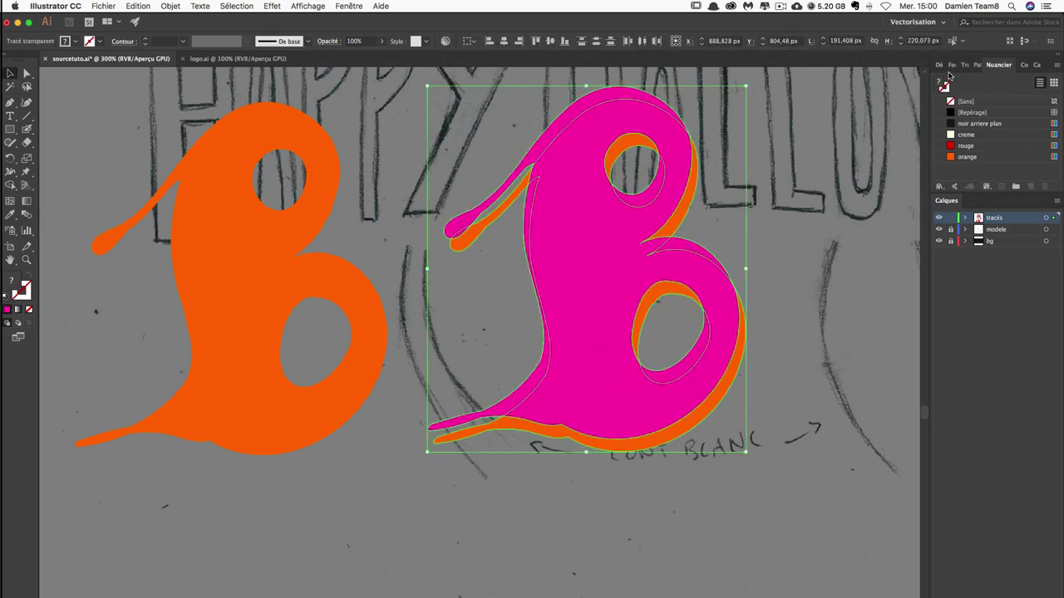
left_click(975, 70)
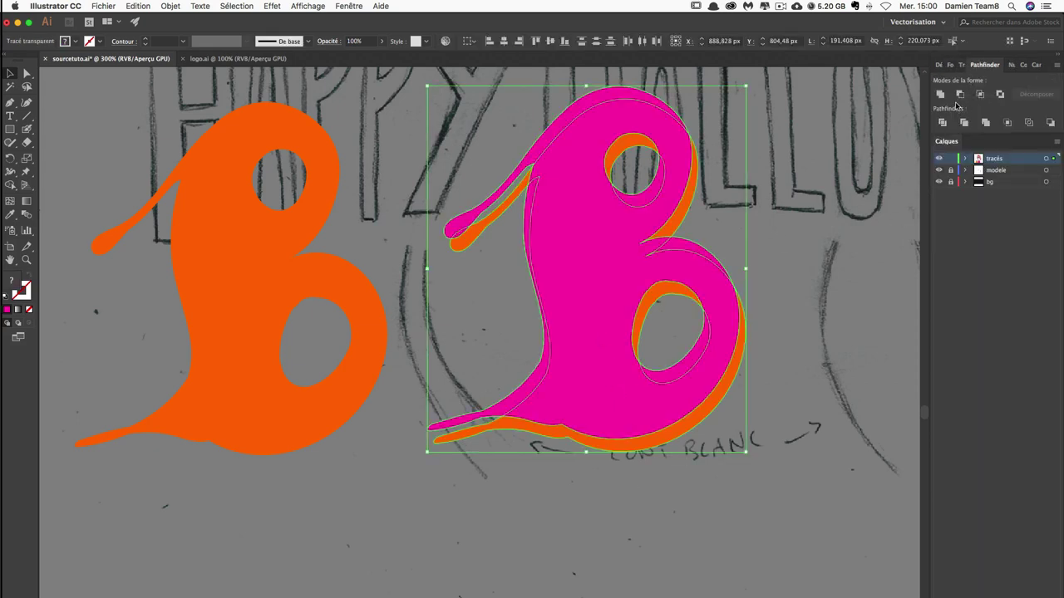
left_click(961, 95)
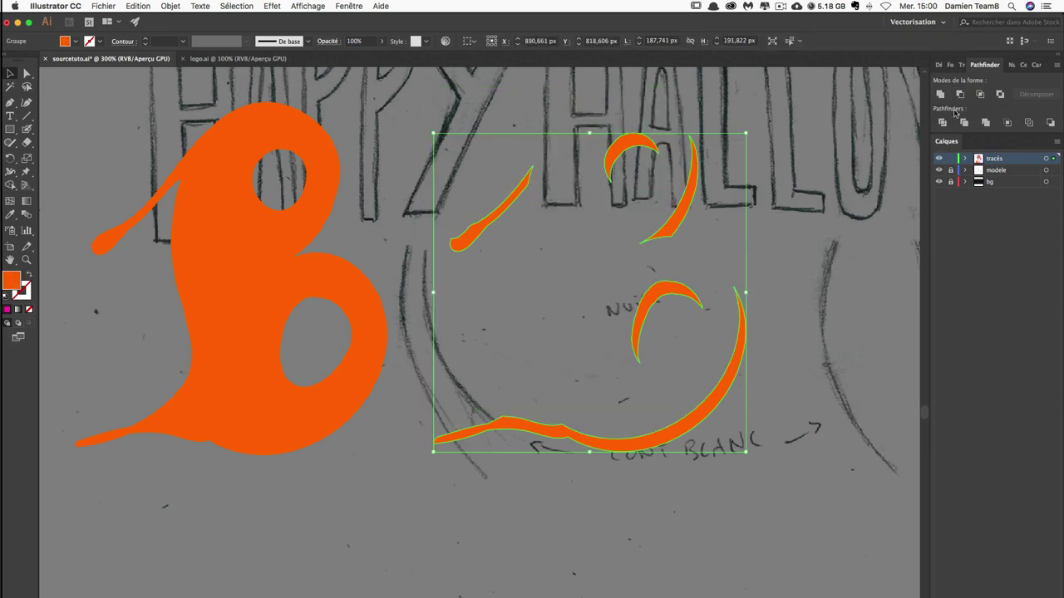
left_click(819, 307)
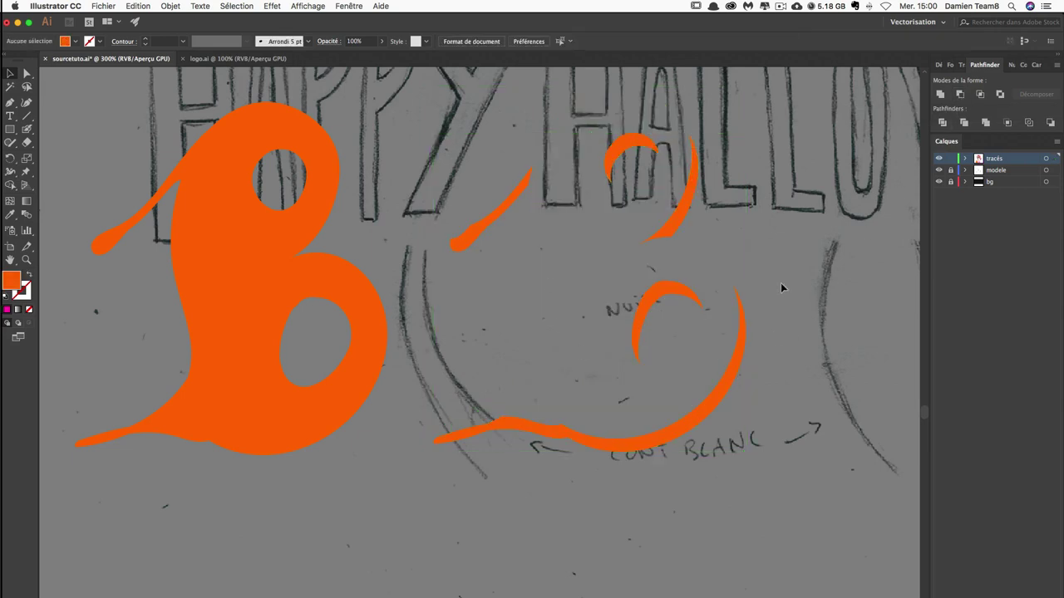
Delete the unwanted upper orange slivers using Direct Selection.
key("a")
left_click(696, 321)
key("Delete")
key("Delete")
key("v")
Fill the remaining curved sliver with the rouge swatch, move it under the orange B, and zoom out.
left_click(612, 445)
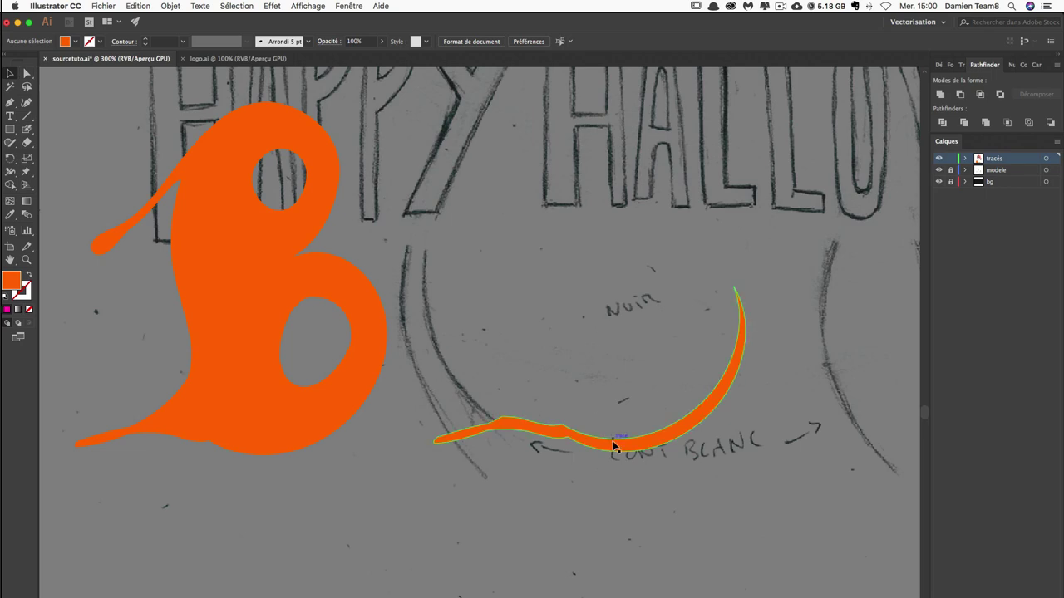
left_click(1013, 66)
left_click(964, 146)
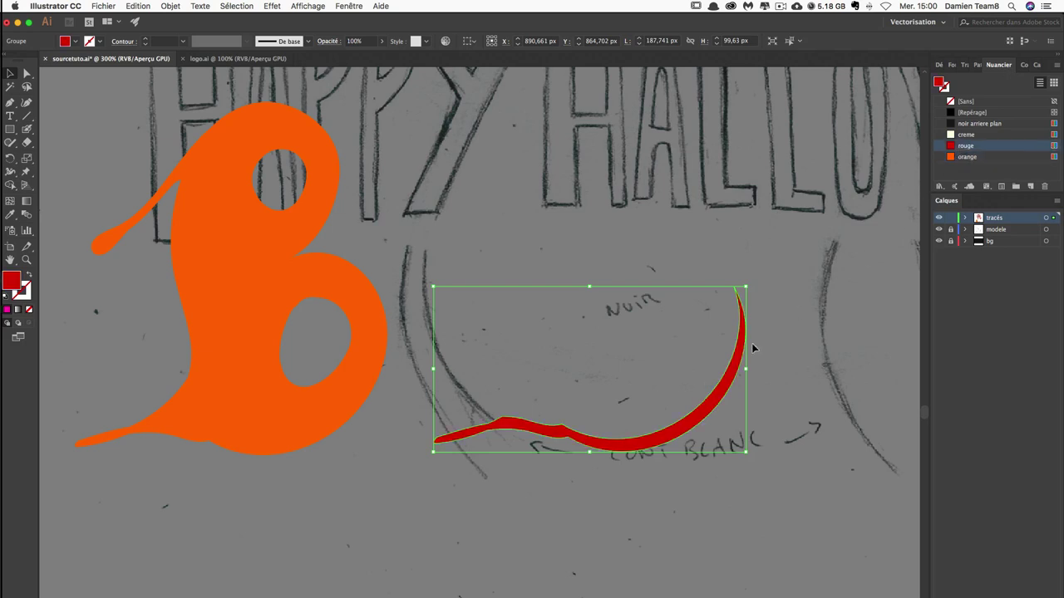
left_click_drag(710, 412, 356, 415)
left_click(572, 356)
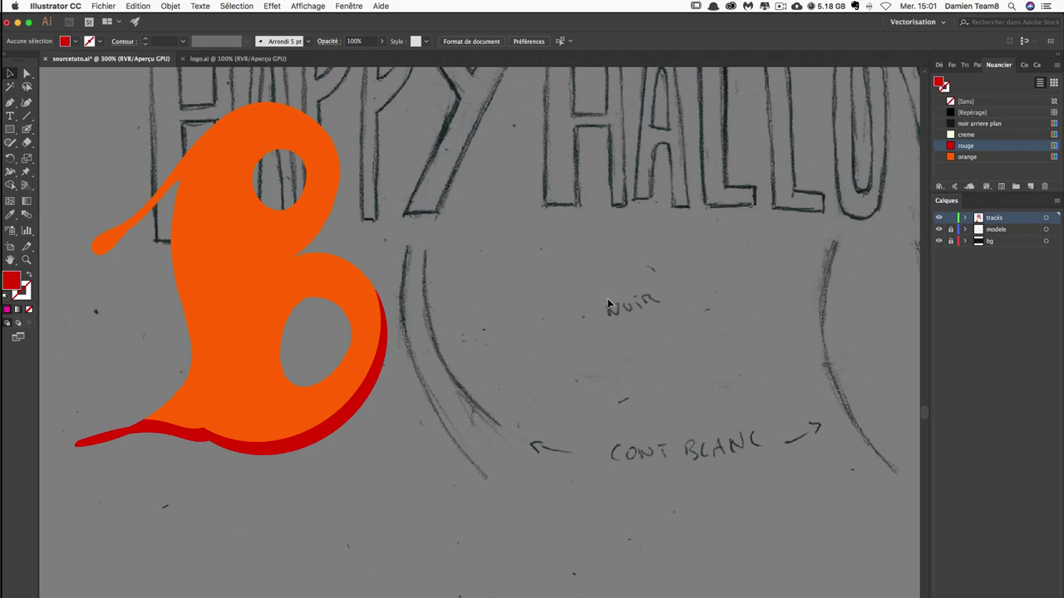
key("super+minus")
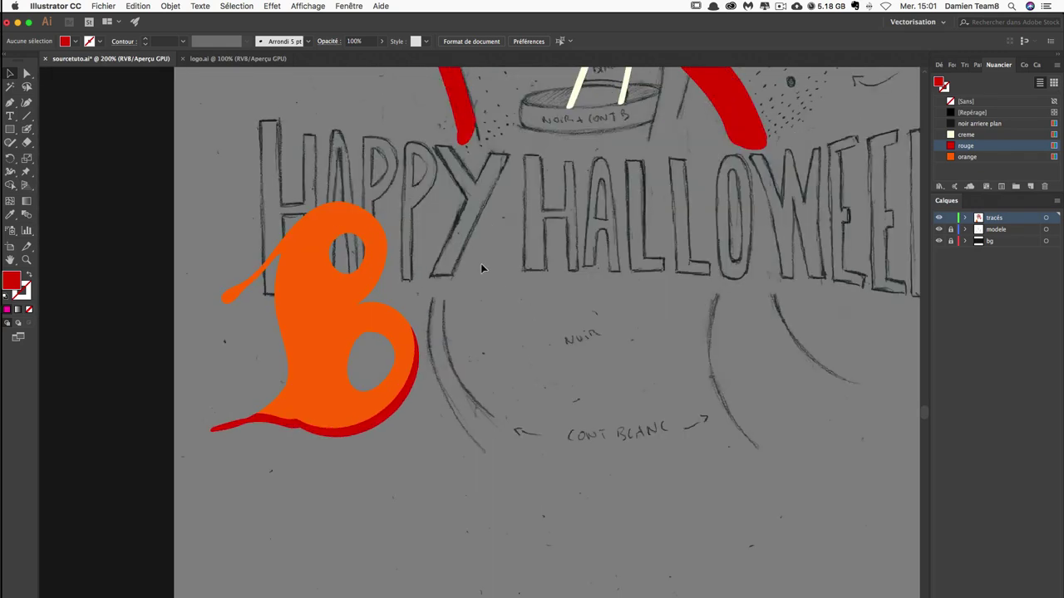
scroll(490, 282, "up", 2)
scroll(515, 339, "up", 3)
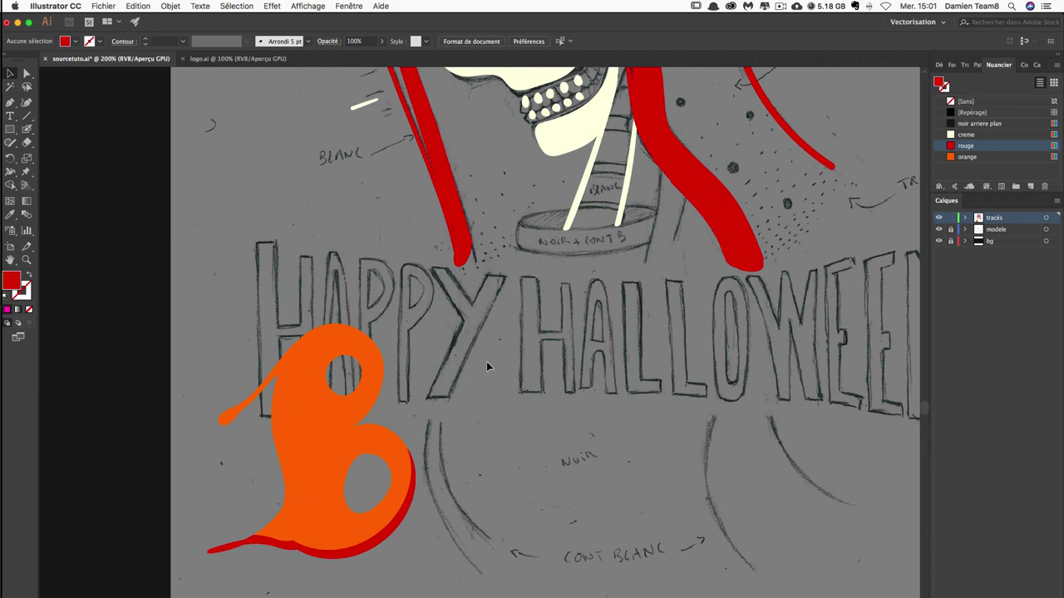
Sketch red Paintbrush strokes for the O, the H's stem and crossbar, and the exclamation mark.
key("b")
mouse_move(471, 356)
left_mouse_down()
mouse_move(524, 371)
mouse_move(541, 422)
mouse_move(565, 341)
left_mouse_up()
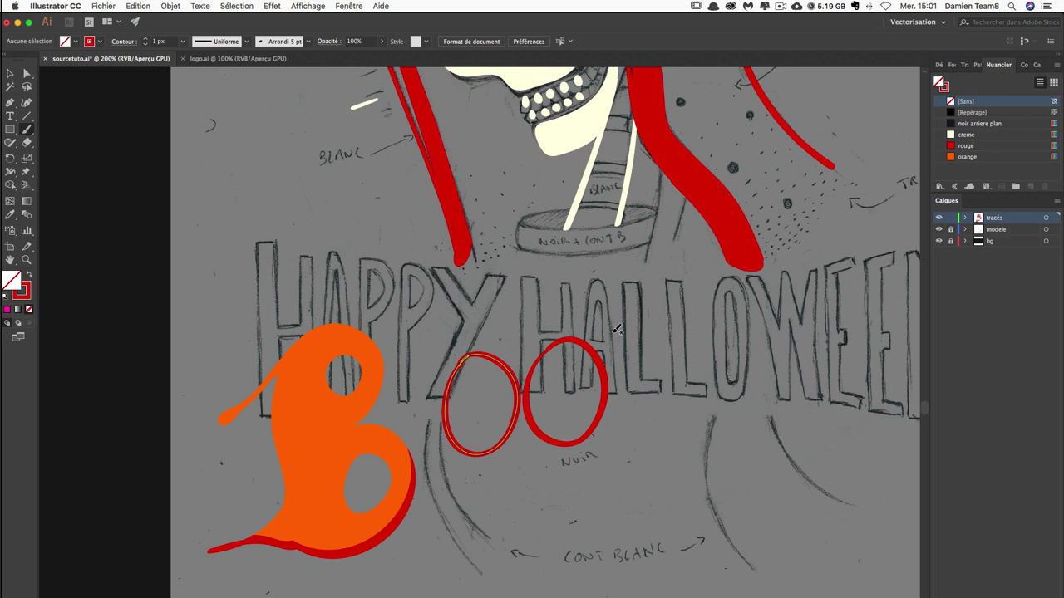
left_click_drag(607, 297, 625, 472)
left_click_drag(620, 369, 750, 498)
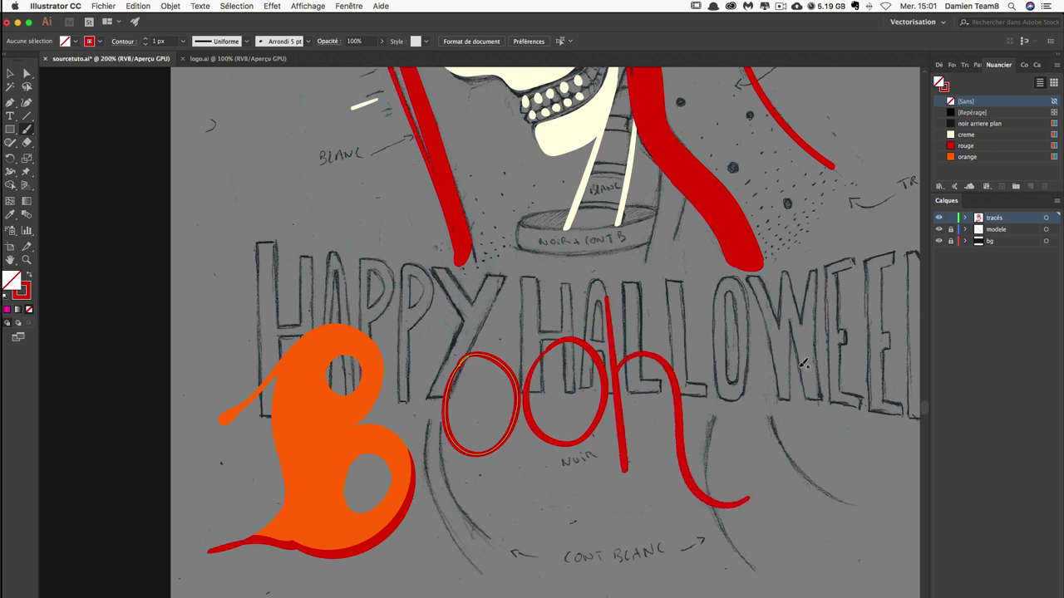
key("ctrl+z")
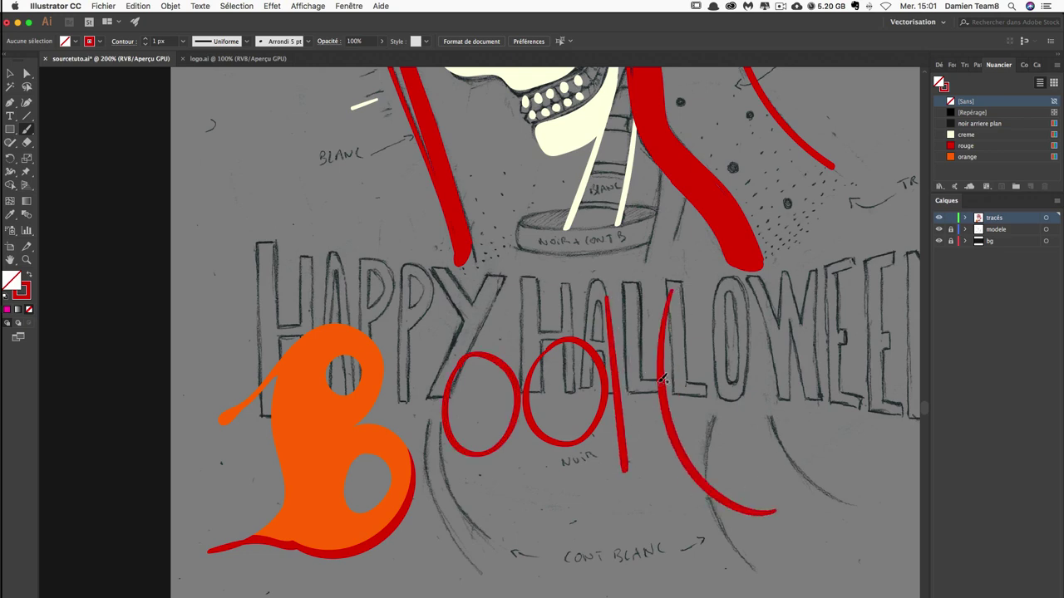
left_click_drag(613, 385, 663, 385)
mouse_move(696, 280)
left_mouse_down()
mouse_move(714, 435)
mouse_move(728, 456)
left_mouse_up()
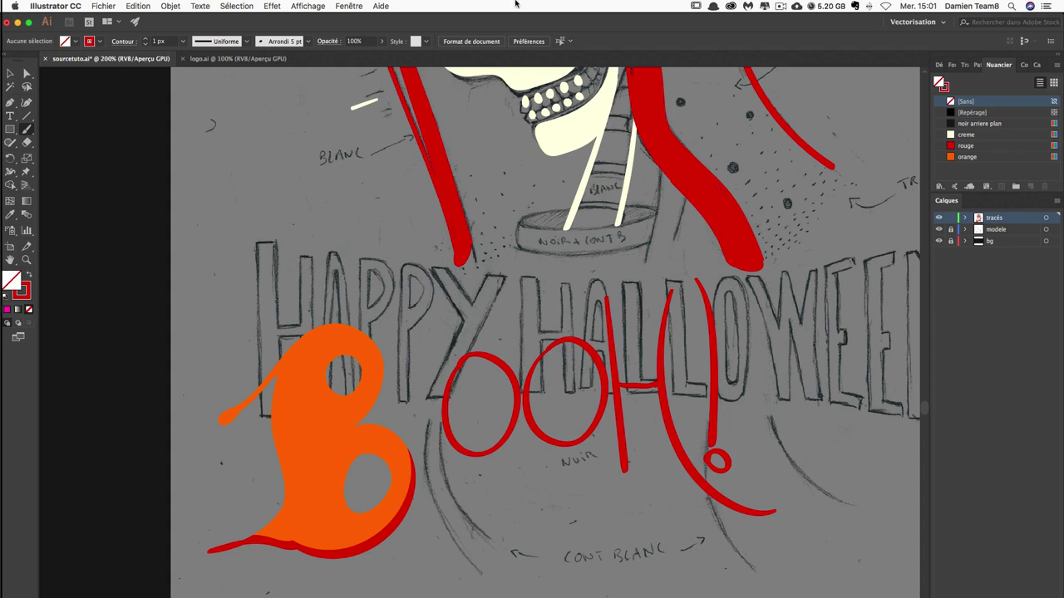
left_click(10, 75)
Drag the red shadow into place under the B, then select and cut the BOOH! artwork.
left_click(362, 545)
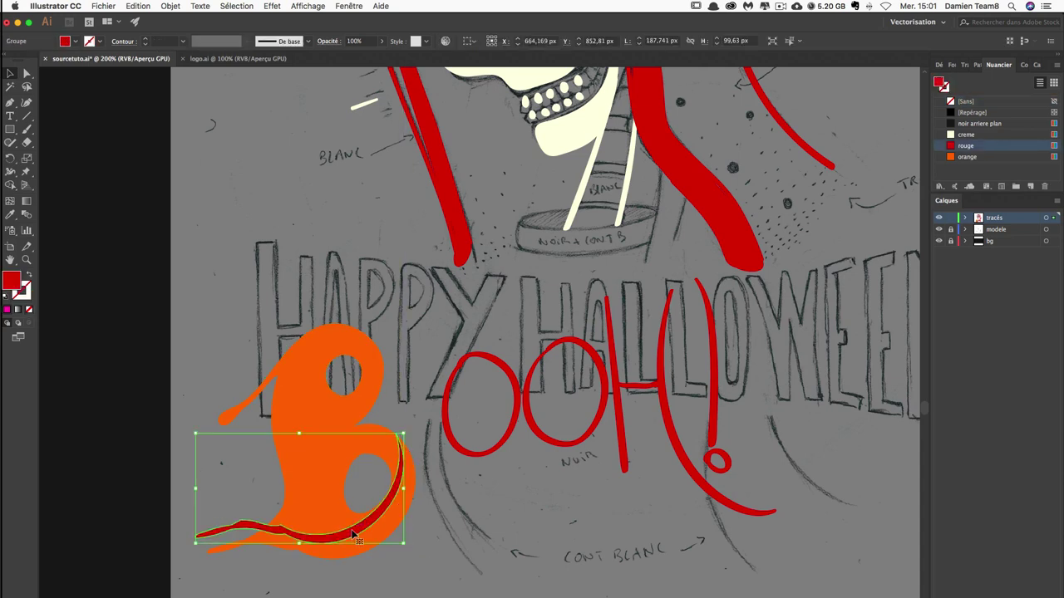
mouse_move(362, 544)
left_mouse_down()
mouse_move(405, 561)
mouse_move(583, 571)
mouse_move(346, 555)
left_mouse_up()
left_click(487, 544)
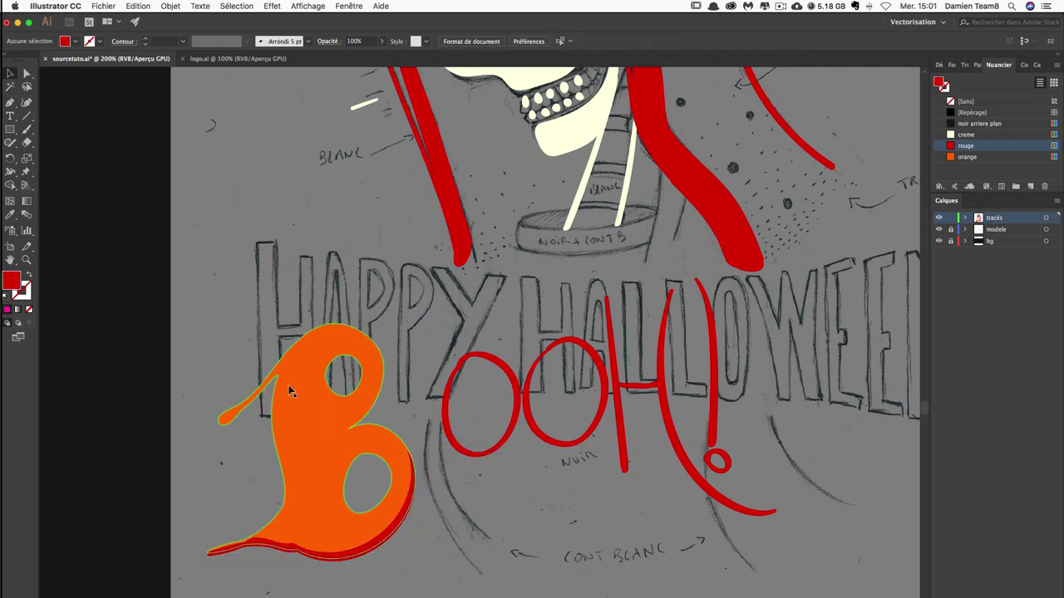
left_click_drag(480, 477, 842, 558)
key("ctrl+x")
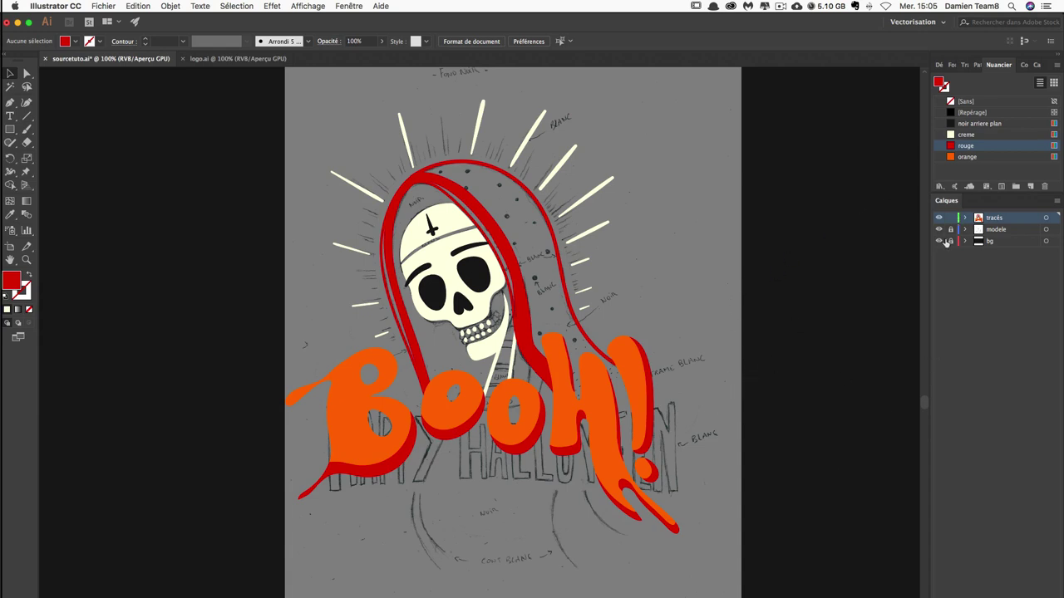
Hide the modele pencil-sketch layer in the Layers panel.
left_click(940, 240)
left_click(939, 240)
left_click(939, 231)
double_click(940, 231)
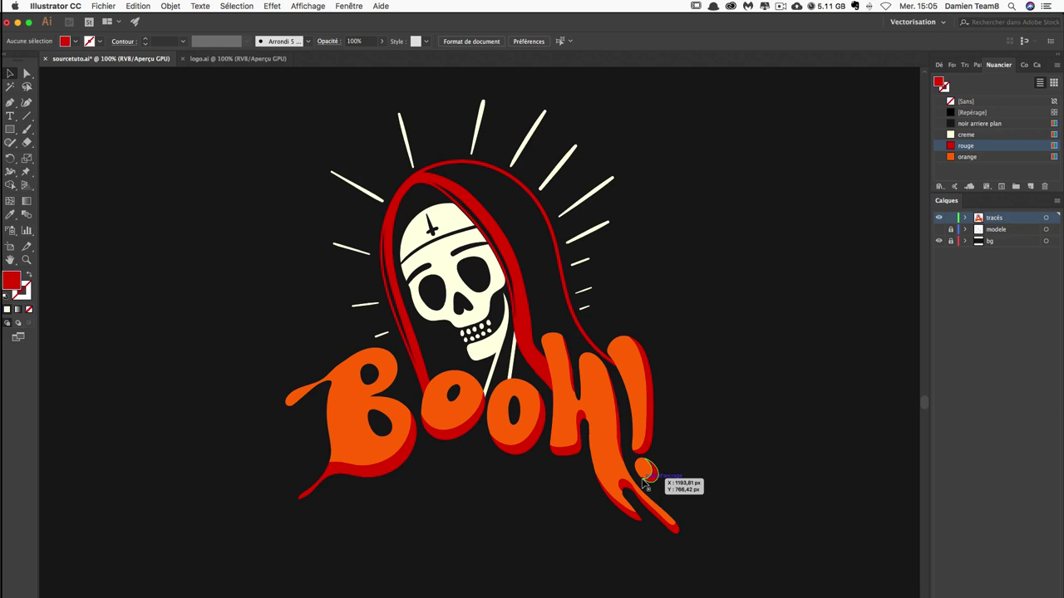
Finish the exclamation mark's dot with its red shadow.
left_click(644, 479)
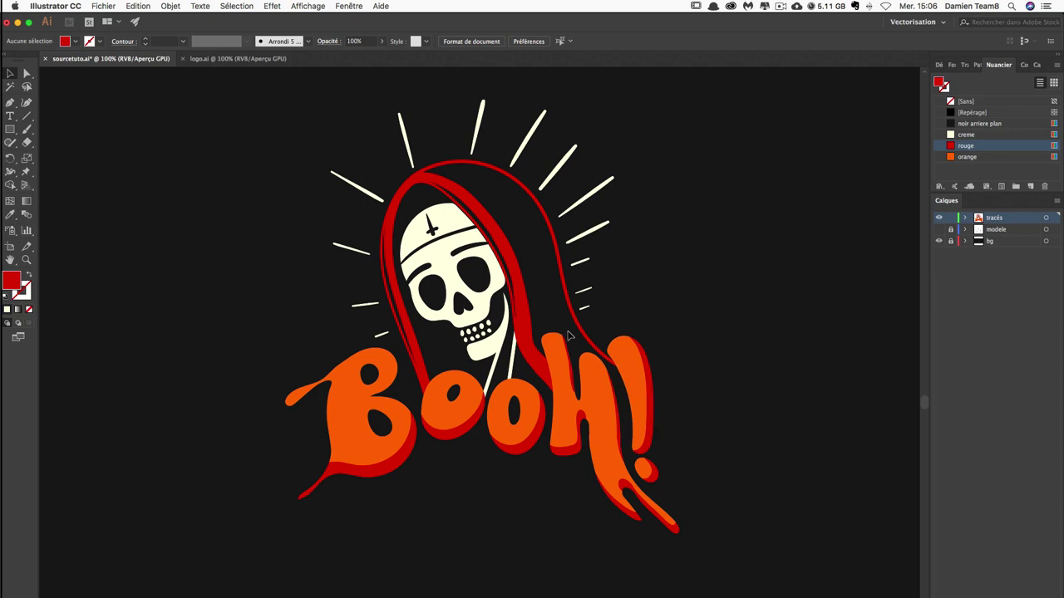
scroll(551, 349, "down", 5)
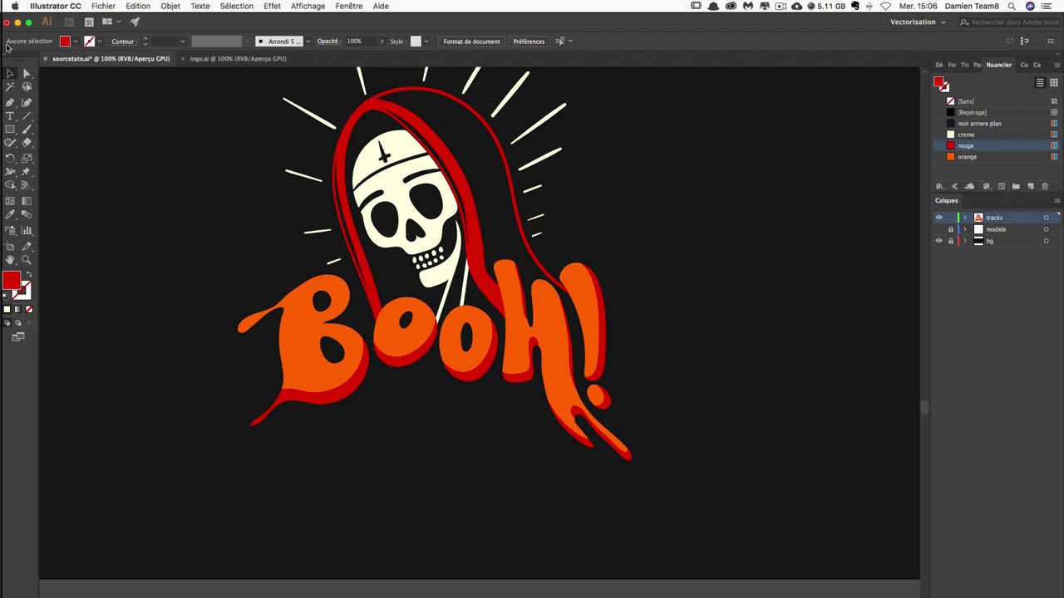
scroll(50, 137, "down", 1)
Add the word 'happy' below BOOH! and colour it orange.
left_click(10, 116)
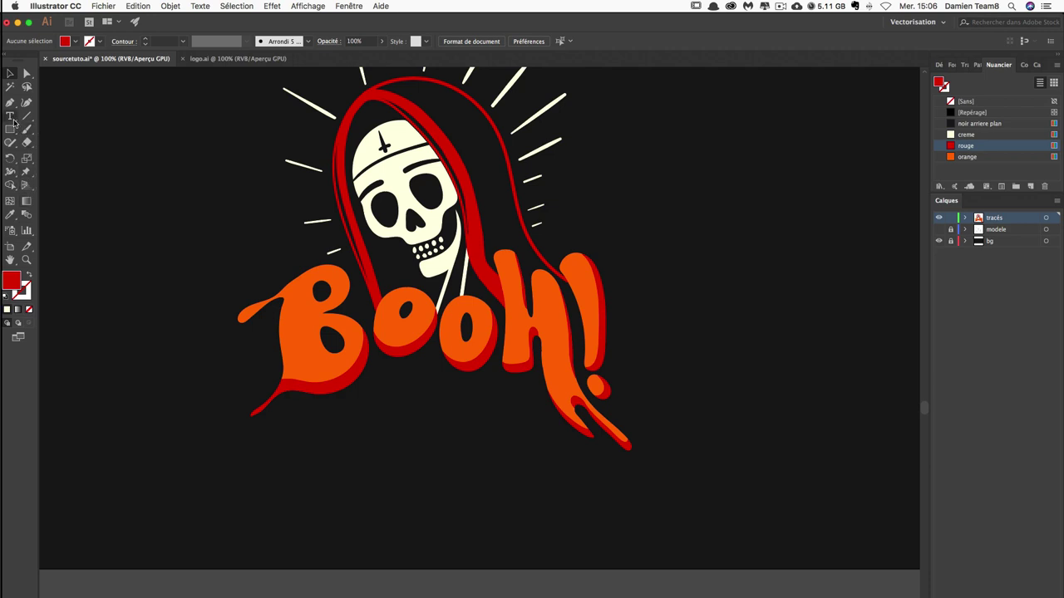
left_click(413, 467)
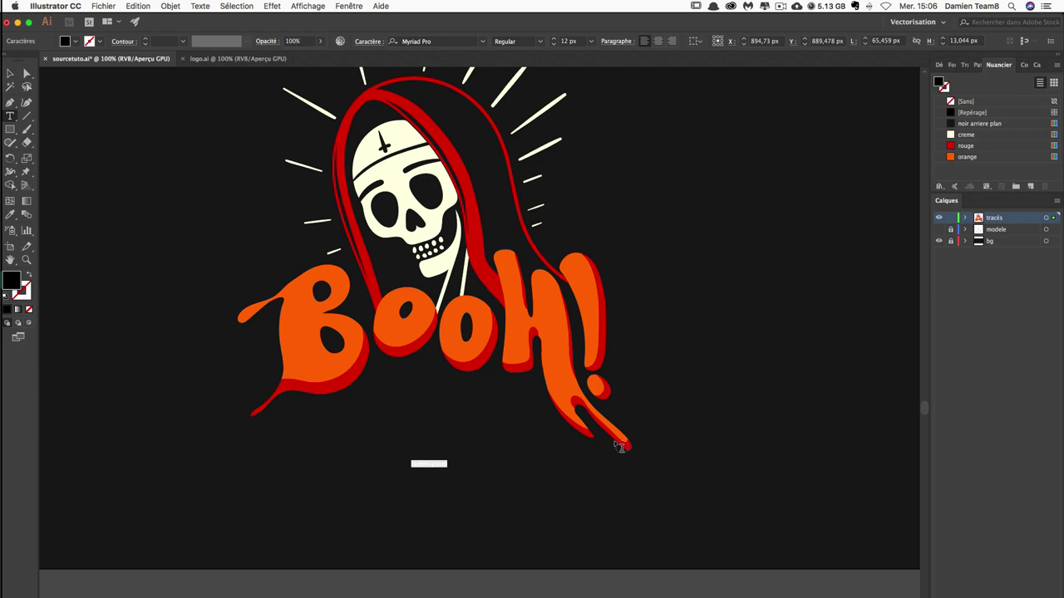
type("B")
left_click(11, 72)
left_click(964, 158)
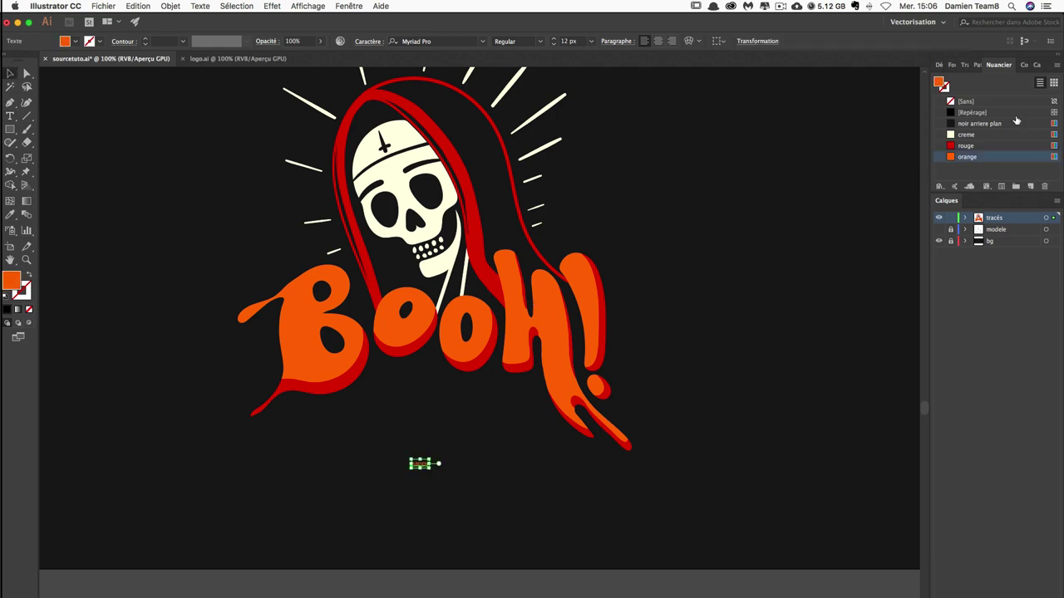
Set the text to the Chewy Pro font at 50 px.
key("super+t")
left_click(991, 96)
type("d")
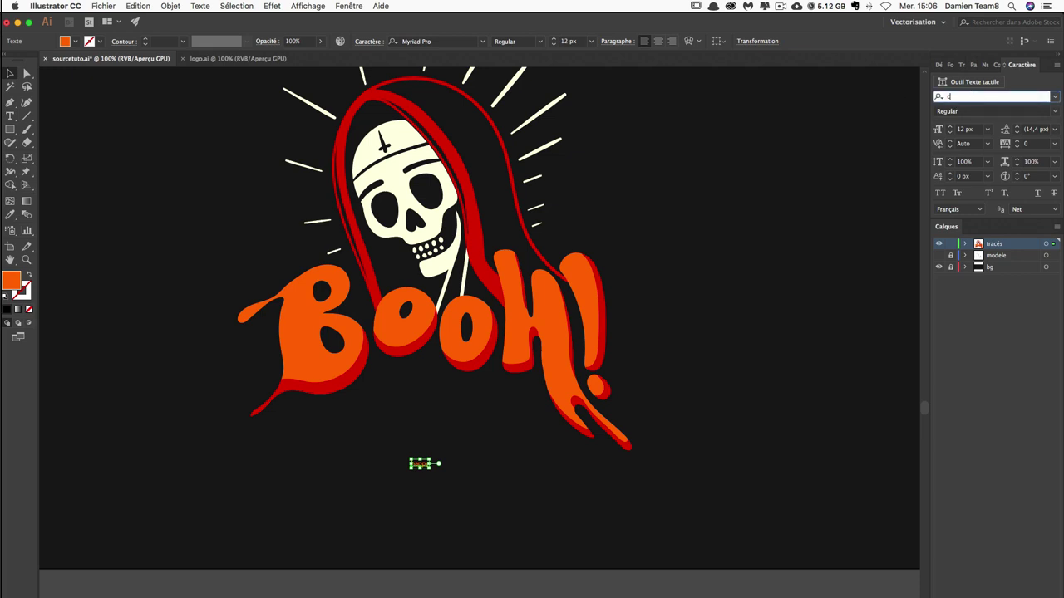
type("Chewy Pro")
key("Return")
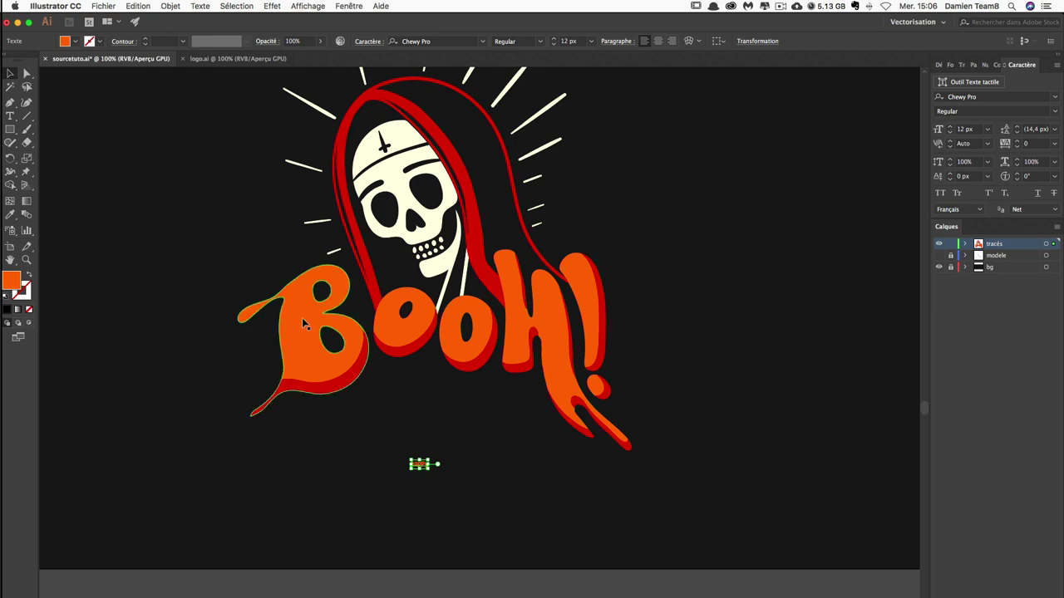
left_click(933, 128)
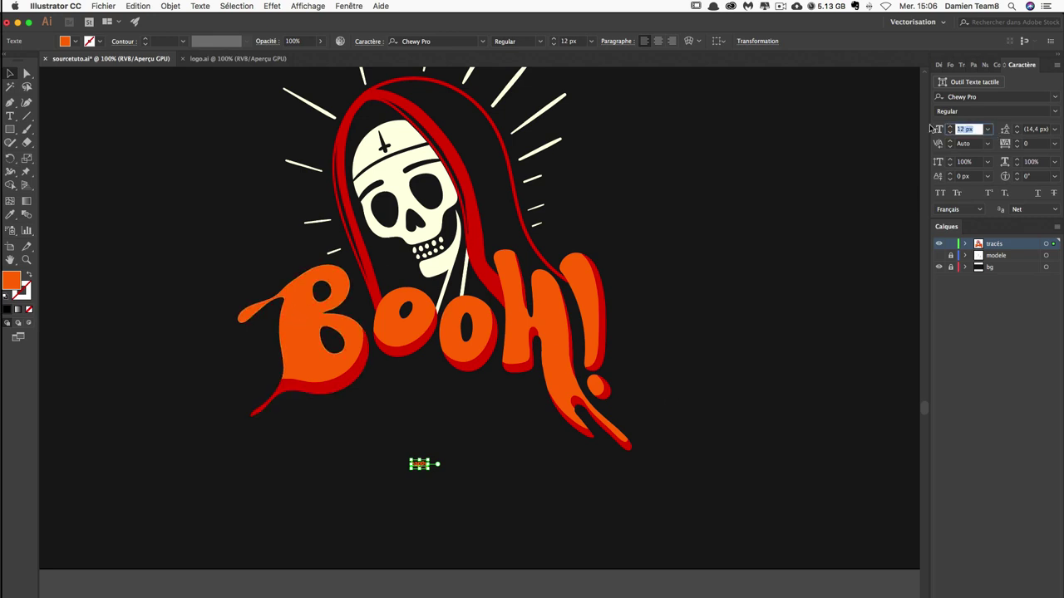
type("50")
key("Return")
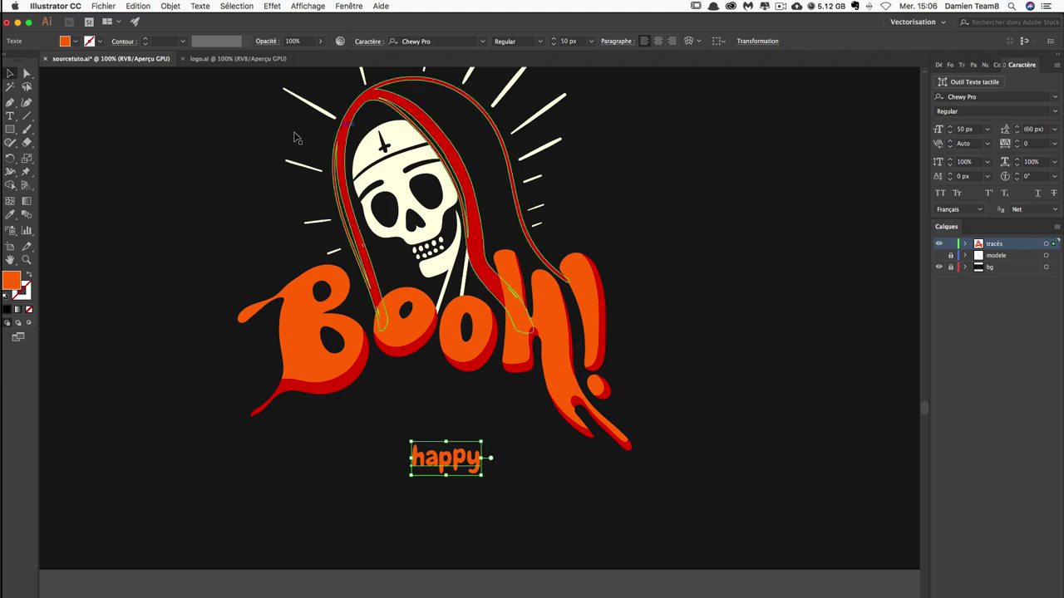
Capitalise it to 'Happy', move it up under BOOH!, and begin editing its duplicate.
double_click(417, 456)
left_click_drag(417, 457, 405, 456)
type("H")
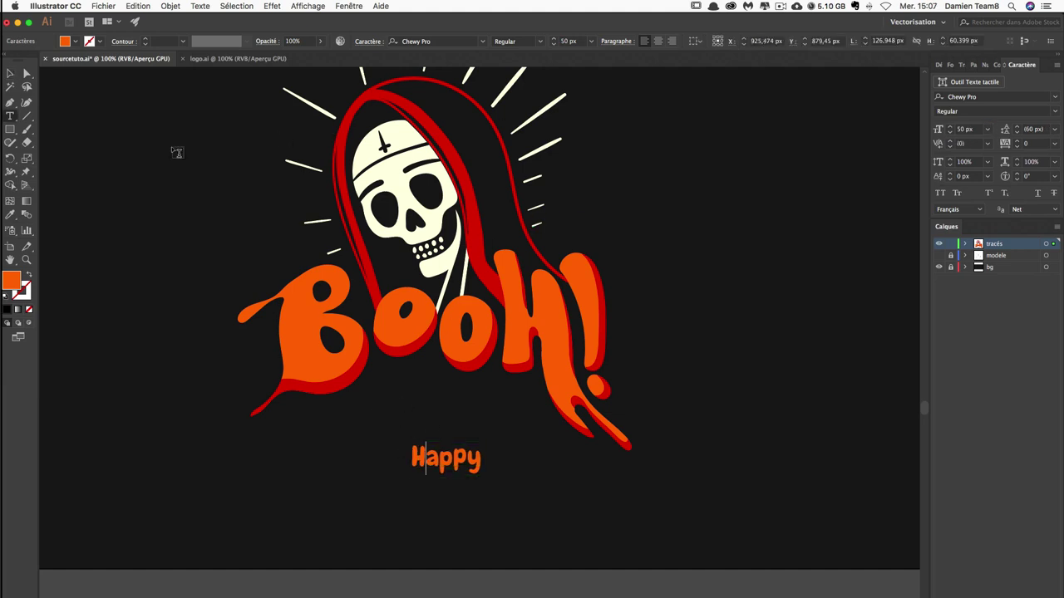
left_click(10, 74)
left_click(551, 495)
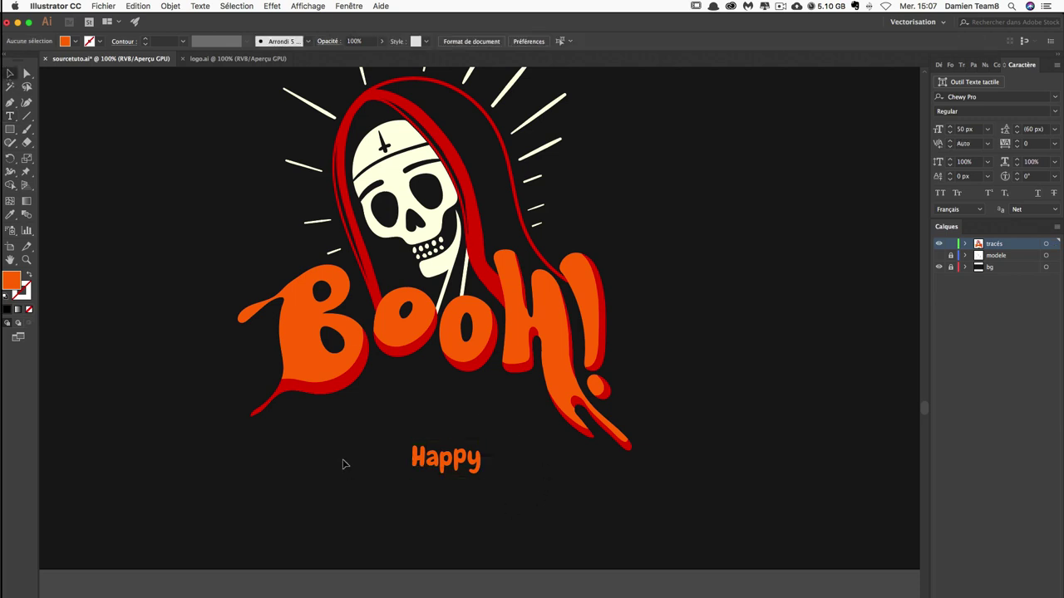
mouse_move(430, 450)
left_mouse_down()
mouse_move(416, 406)
mouse_move(436, 474)
left_mouse_up()
double_click(435, 466)
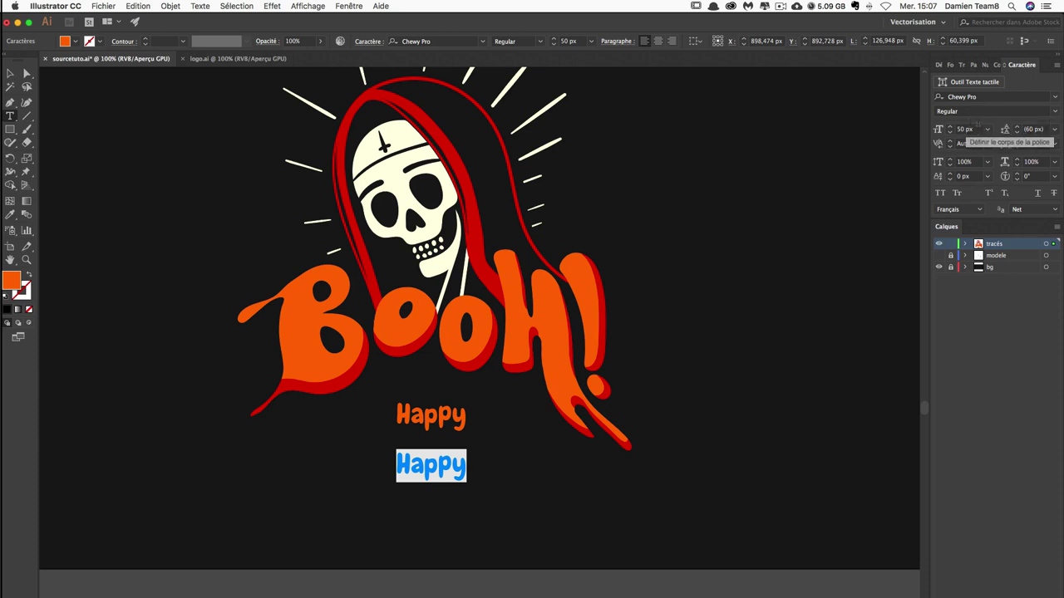
Retype the duplicate as 'Halloween' and set its size to 92 px.
type("Halo")
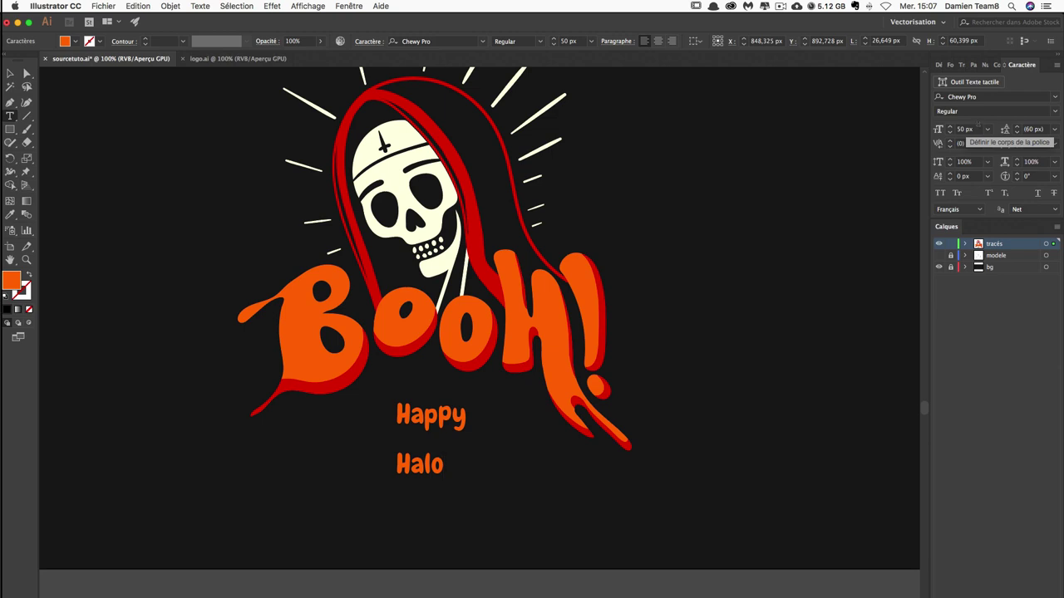
key("BackSpace")
type("loween")
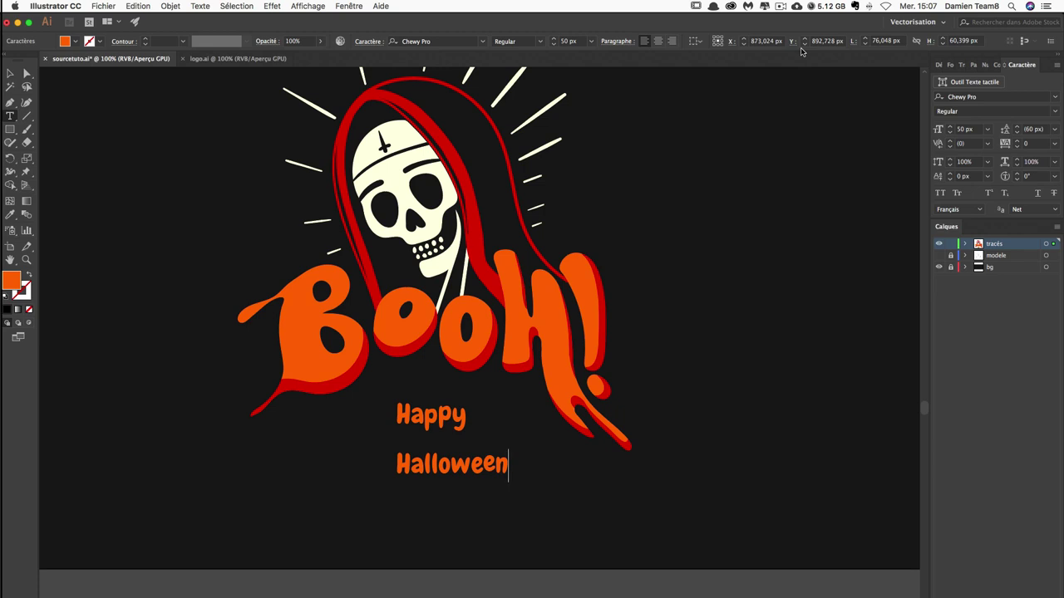
key("ctrl+a")
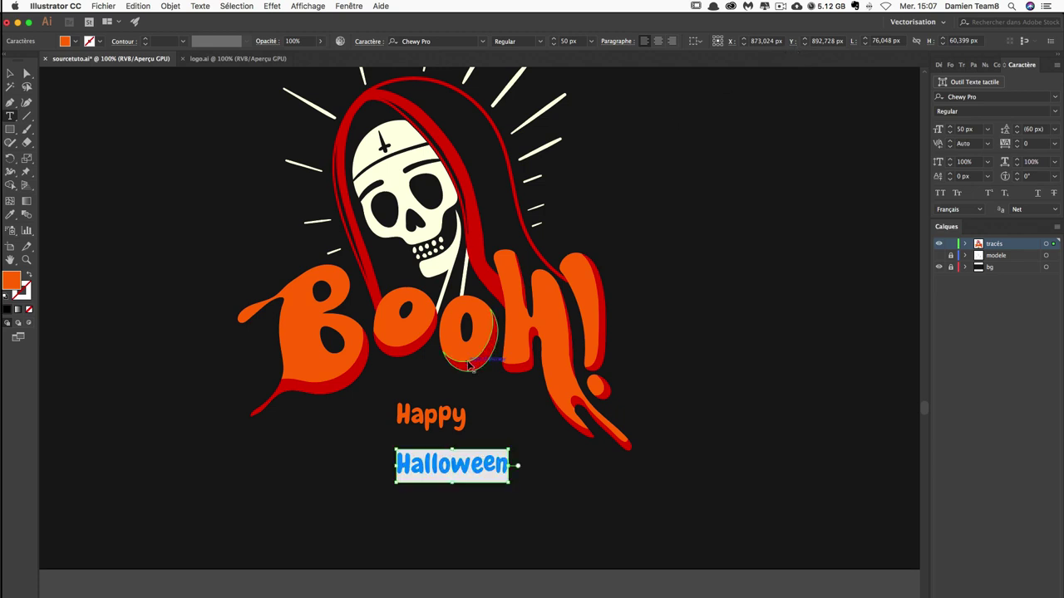
left_click(964, 129)
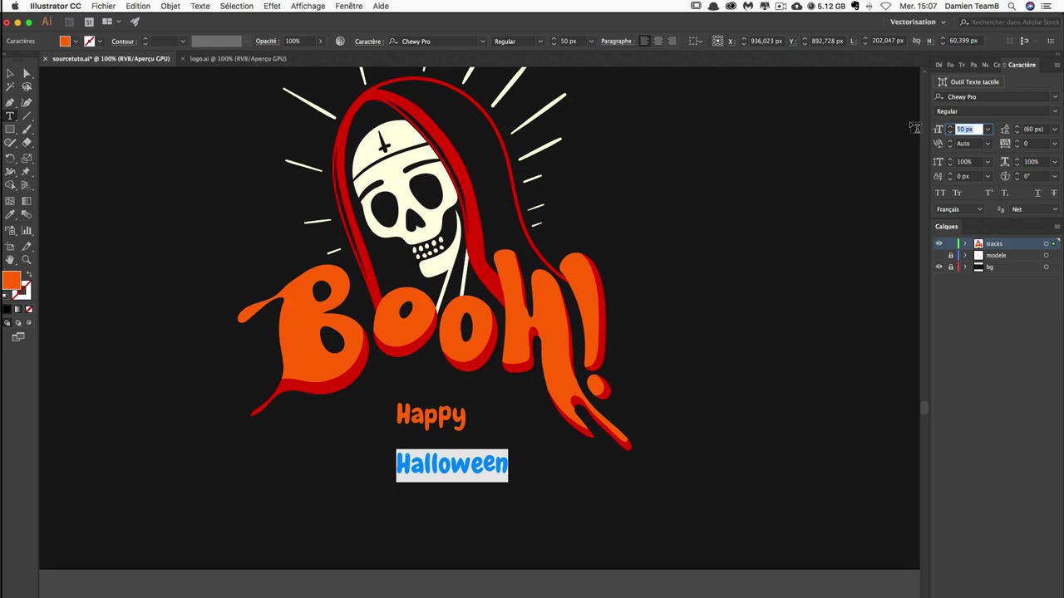
type("92")
key("Return")
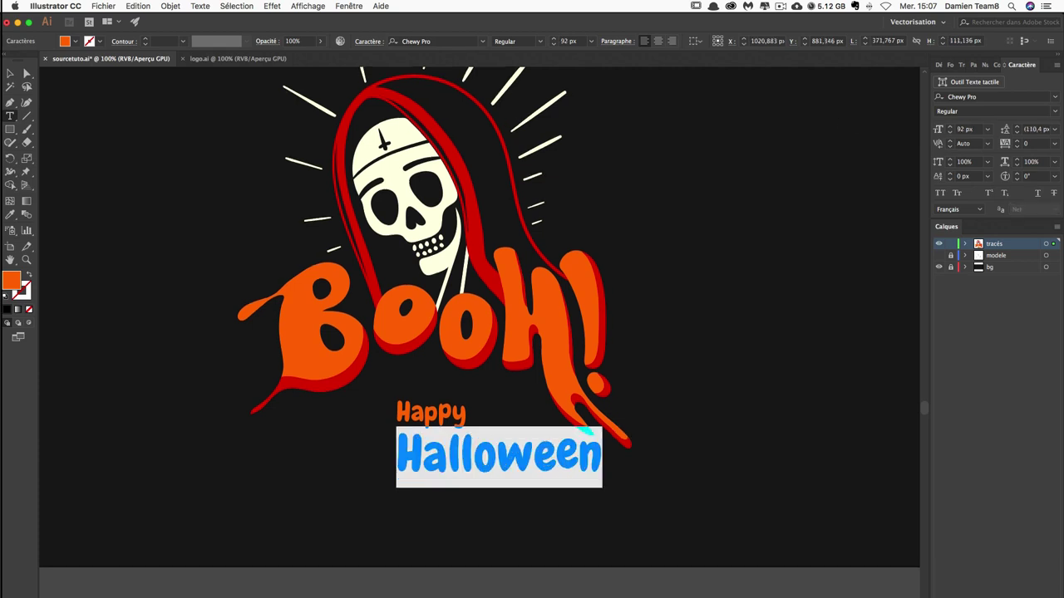
Position Halloween centred beneath Happy under the BOOH! lettering.
left_click(10, 75)
mouse_move(542, 431)
left_mouse_down()
mouse_move(481, 431)
mouse_move(469, 412)
left_mouse_up()
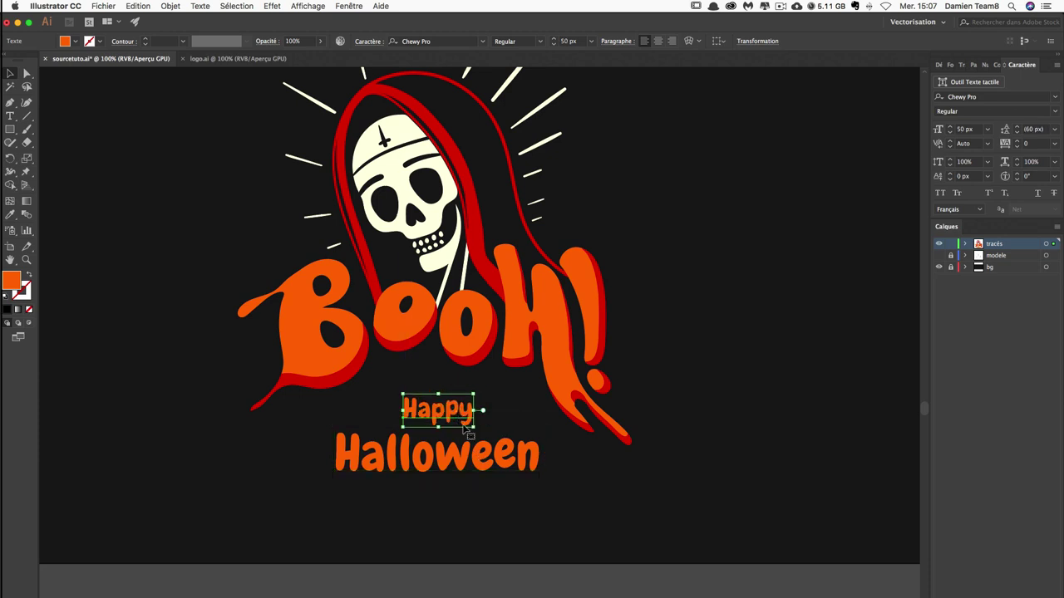
left_click(469, 453)
left_click(756, 356)
scroll(646, 332, "down", 2)
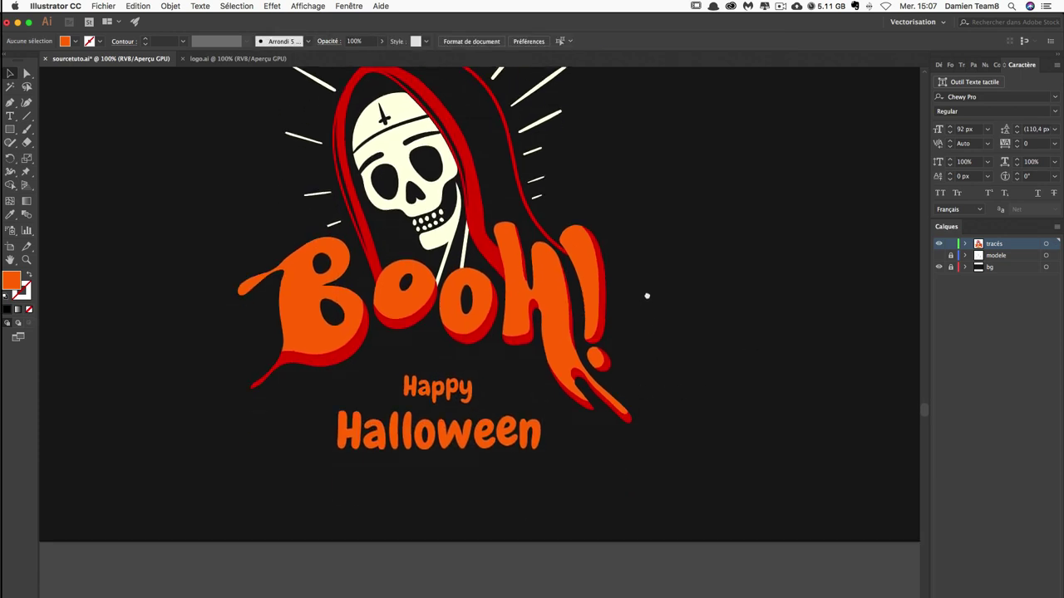
left_click_drag(480, 447, 485, 444)
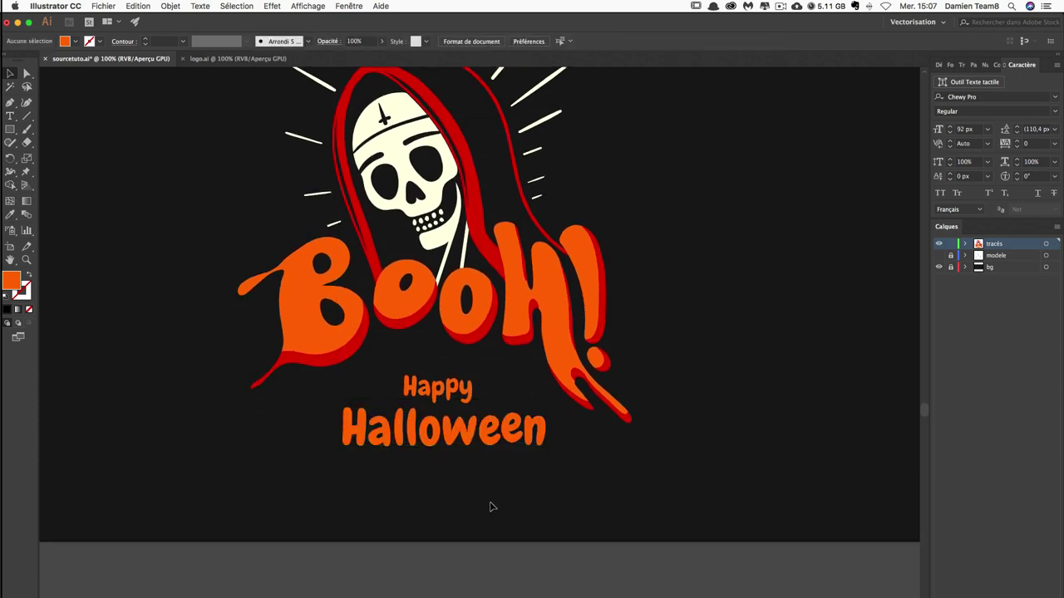
left_click_drag(491, 503, 435, 403)
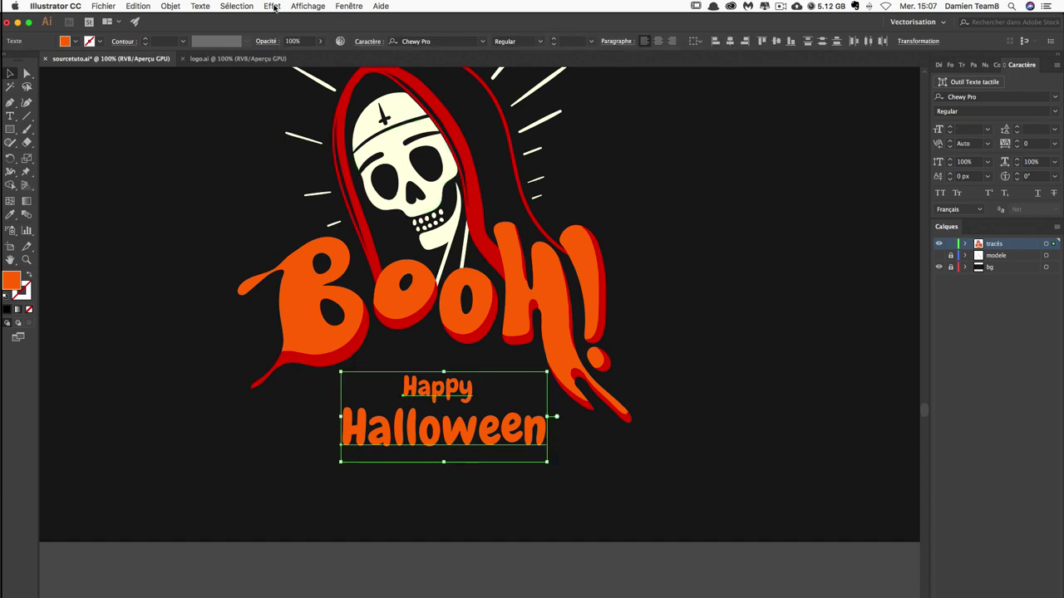
Apply an Arc warp with about 17% bend to the Halloween text.
left_click(273, 7)
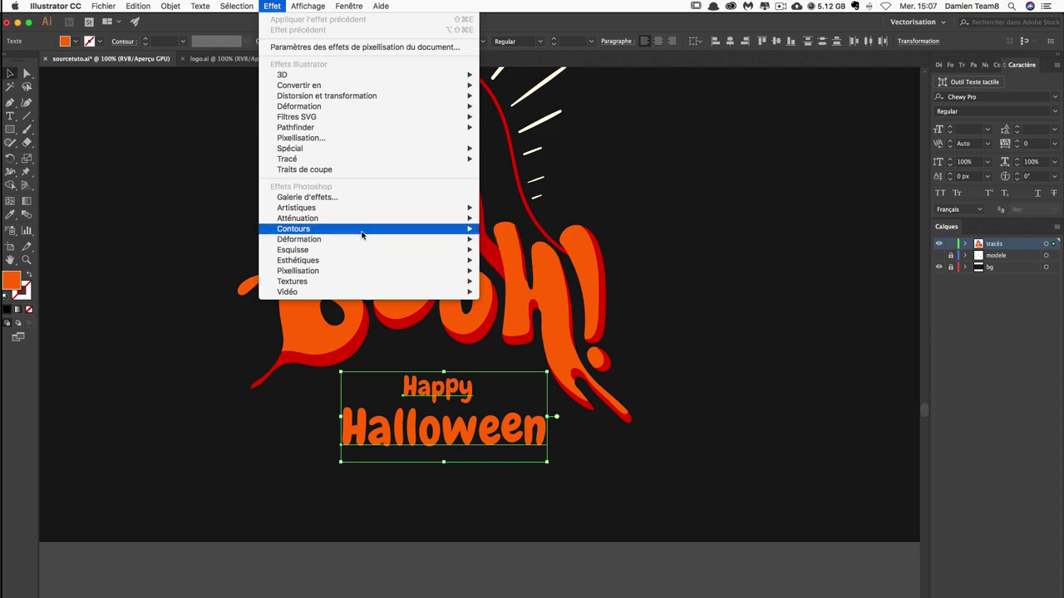
mouse_move(299, 106)
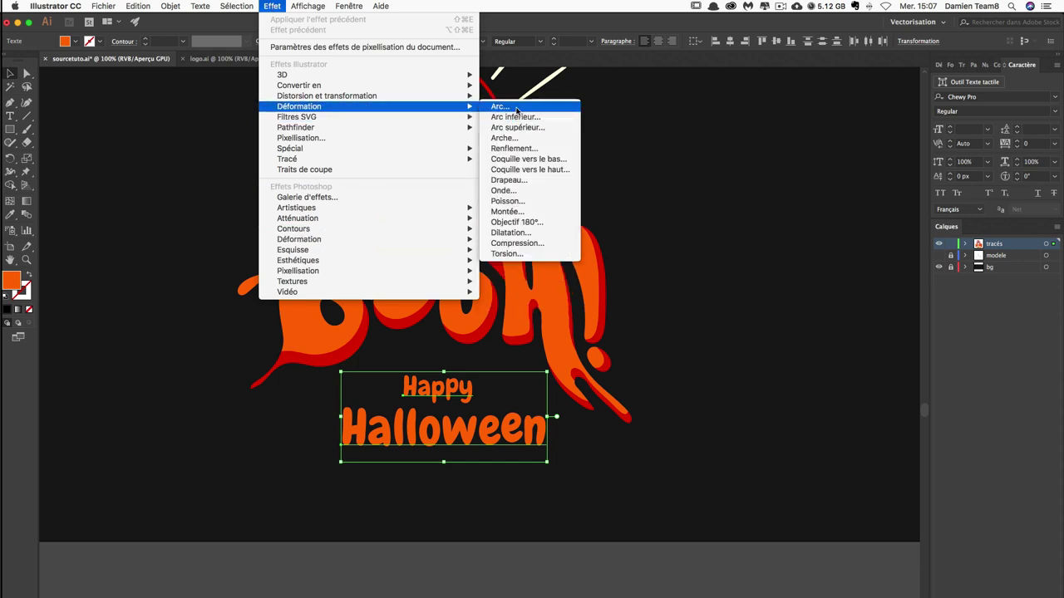
left_click(515, 117)
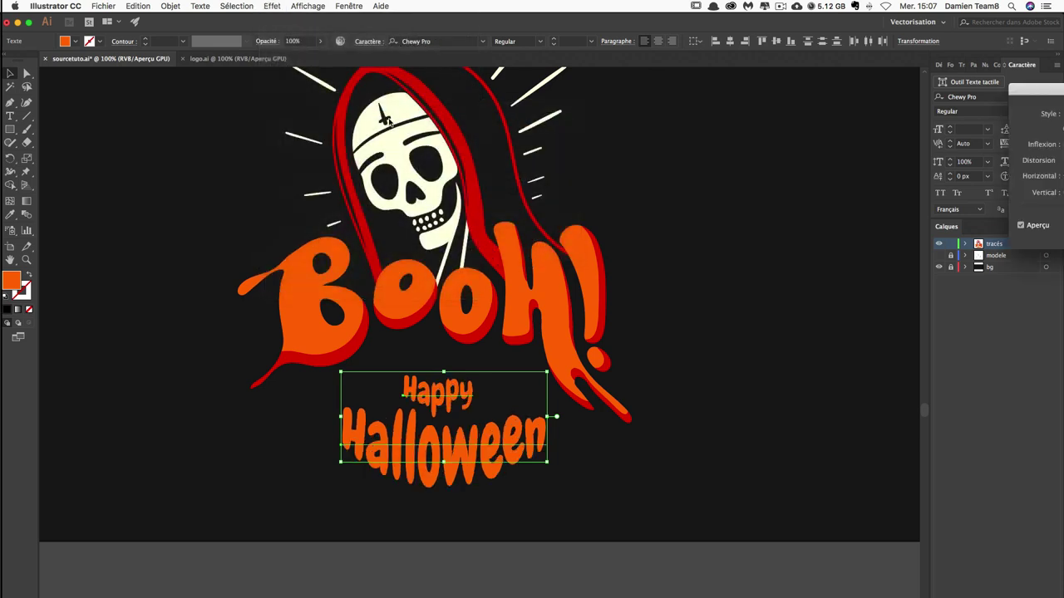
left_click(274, 6)
left_click(274, 7)
key("Escape")
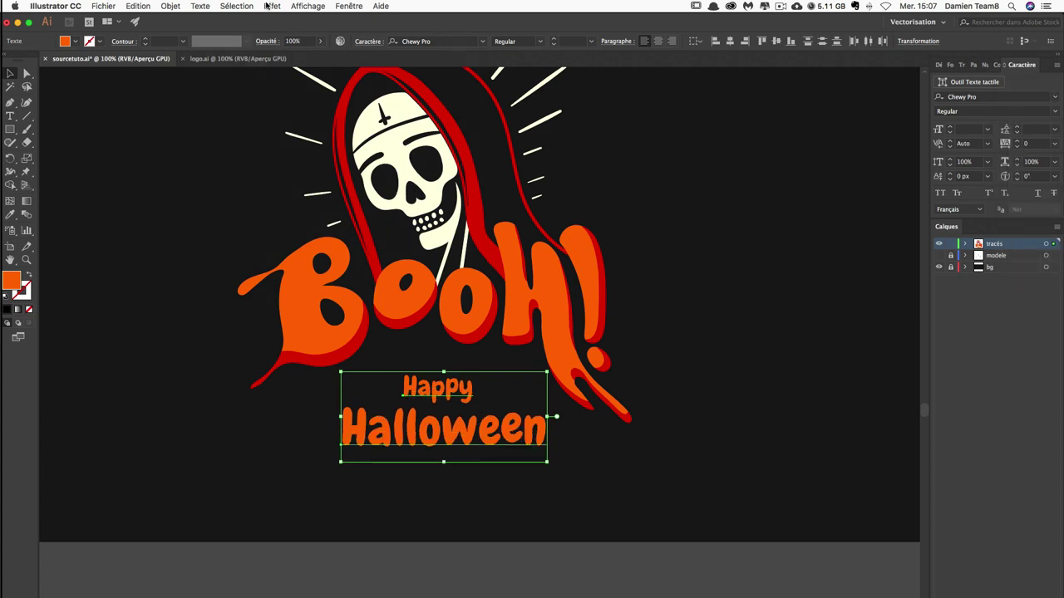
left_click(270, 6)
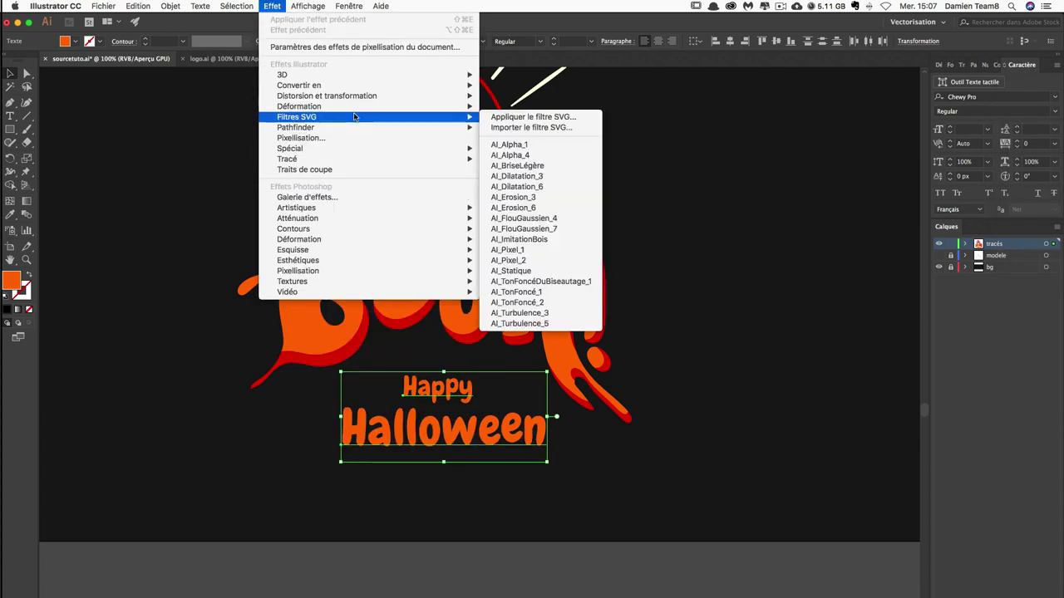
mouse_move(299, 106)
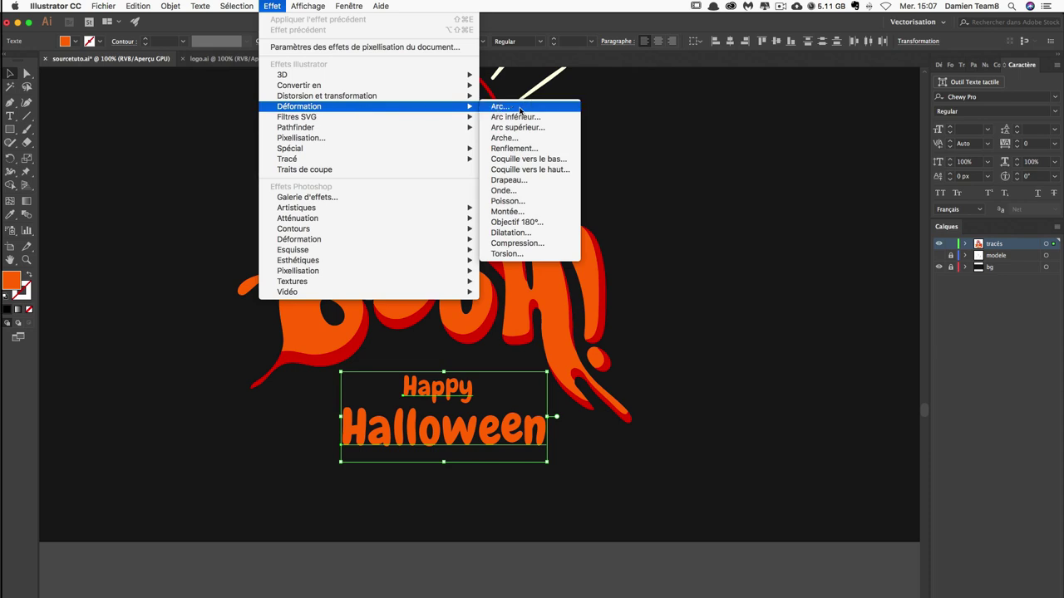
left_click(502, 108)
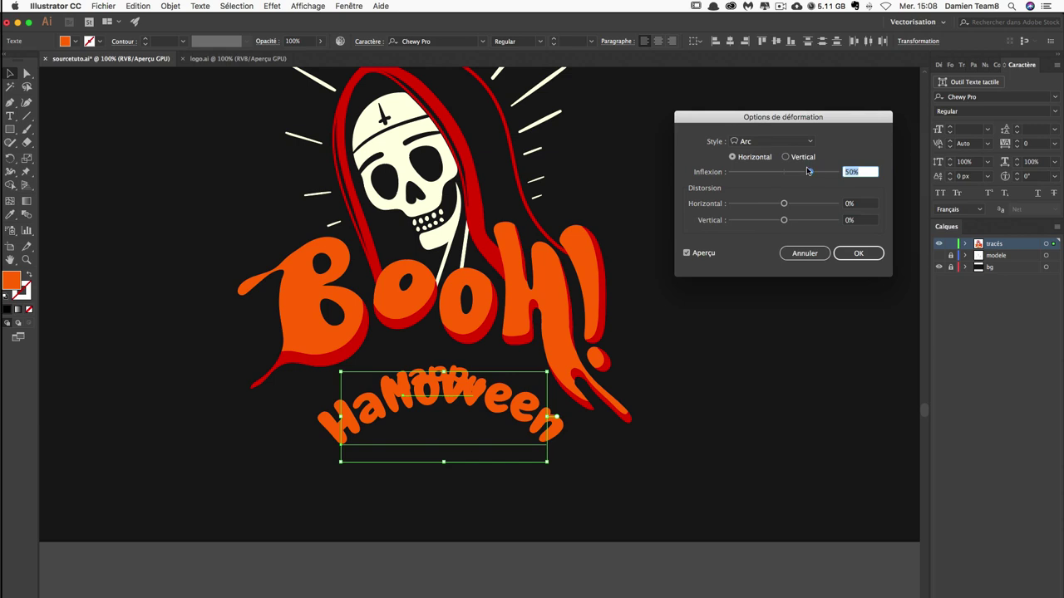
left_click_drag(809, 172, 794, 172)
left_click_drag(792, 174, 792, 173)
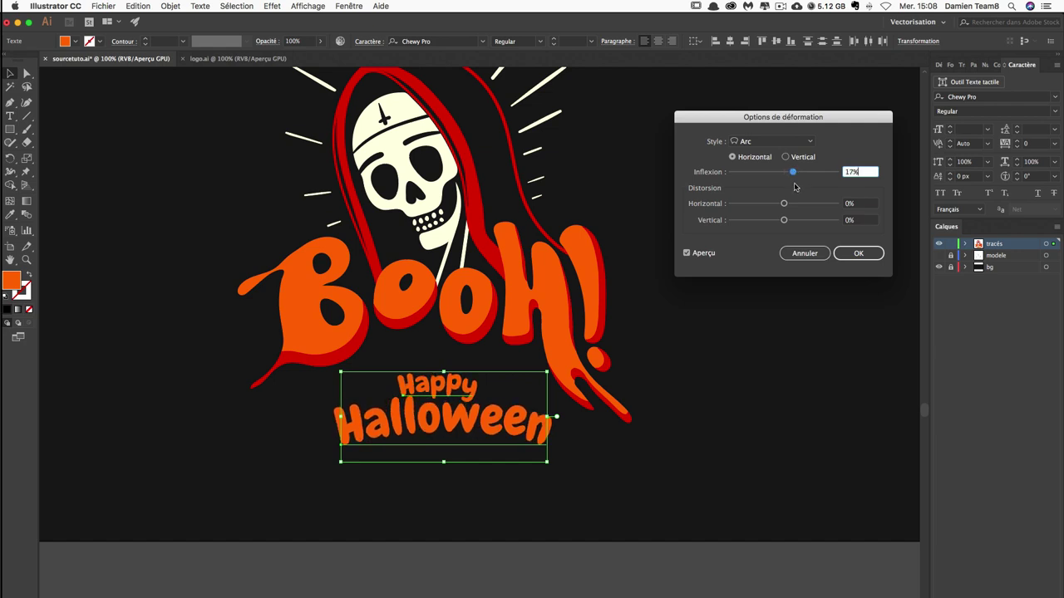
left_click(858, 253)
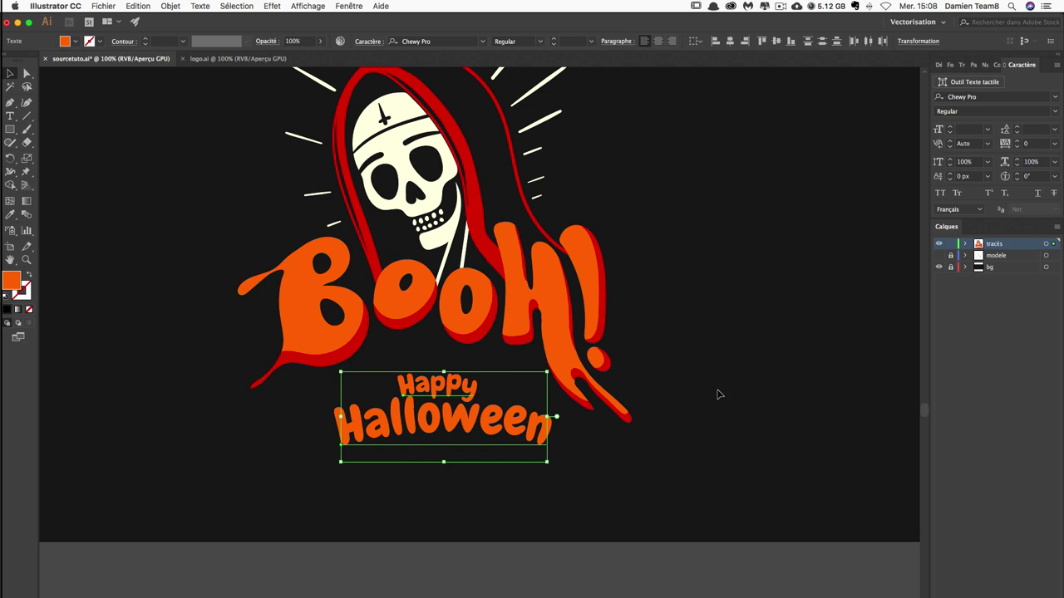
Nudge Happy up slightly above the arched Halloween line.
left_click(555, 452)
left_click(428, 386)
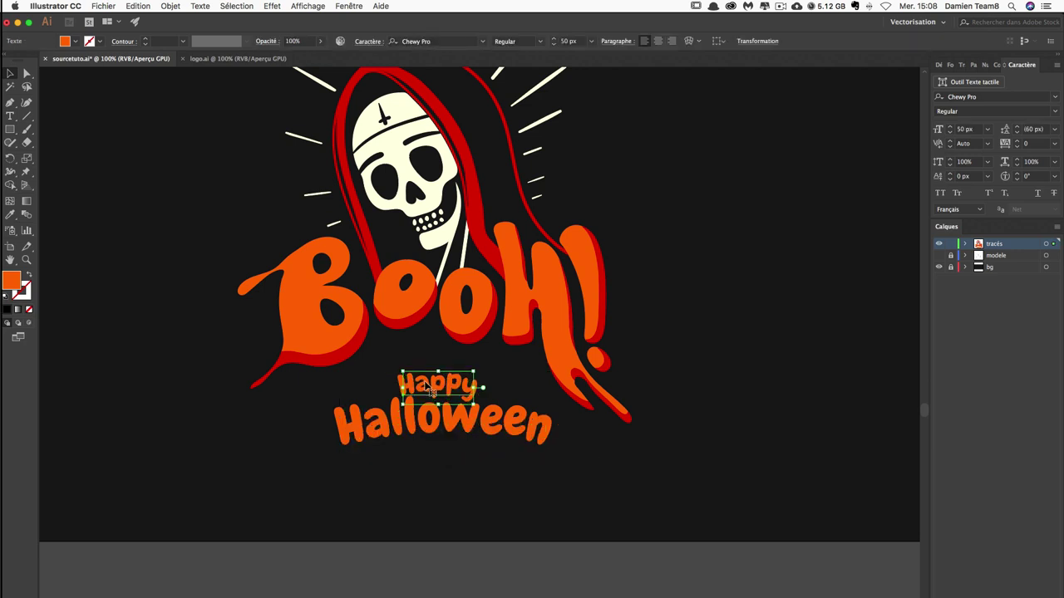
key("Up")
key("Up")
key("Up")
key("Up")
key("Up")
key("Up")
key("Up")
key("Up")
key("Up")
left_click(446, 441)
key("ctrl+shift+e")
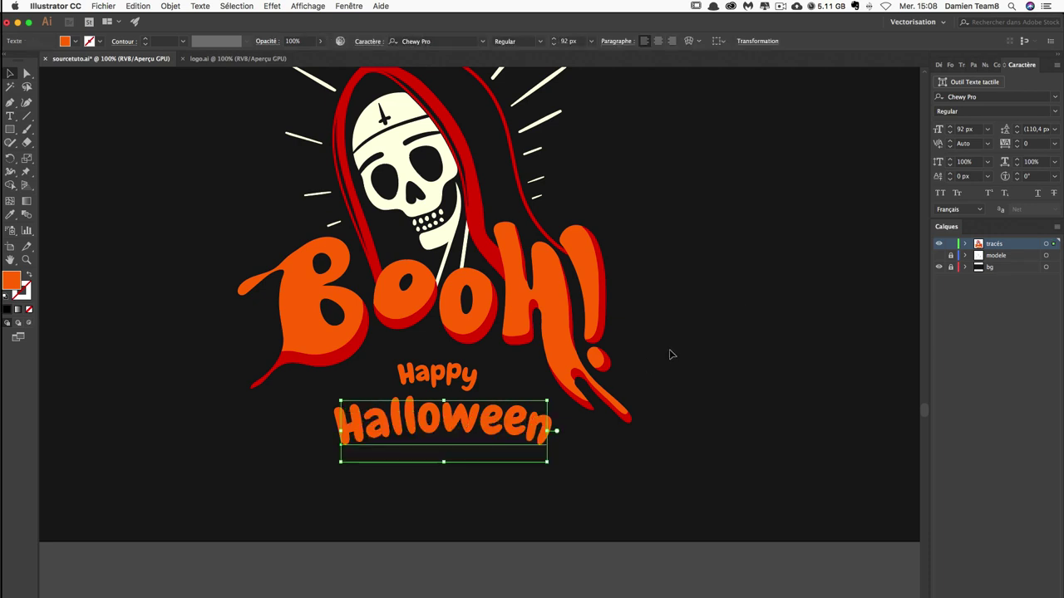
left_click(702, 351)
scroll(696, 361, "up", 3)
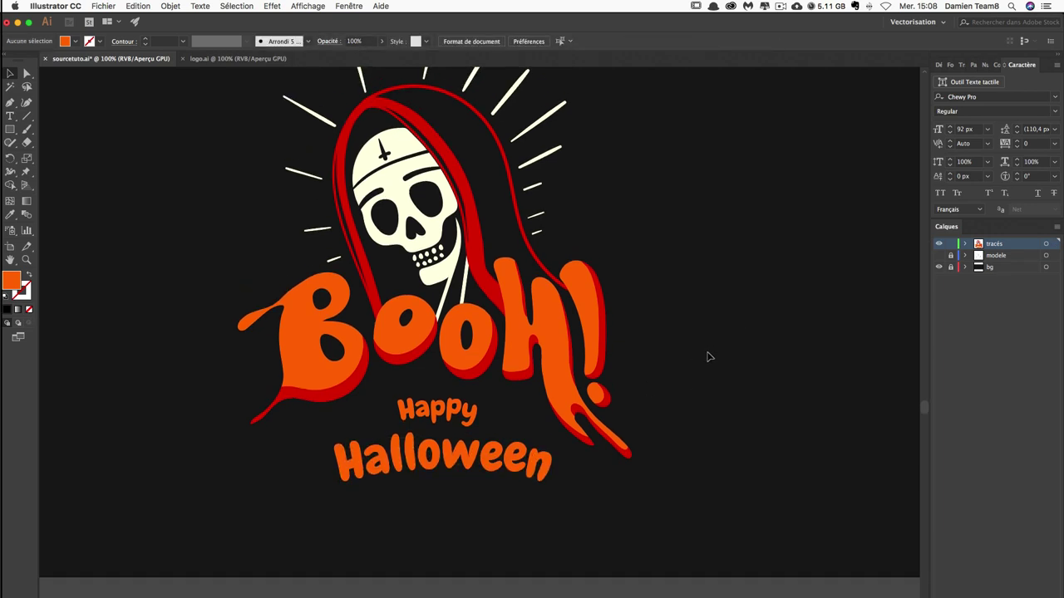
left_click(499, 442)
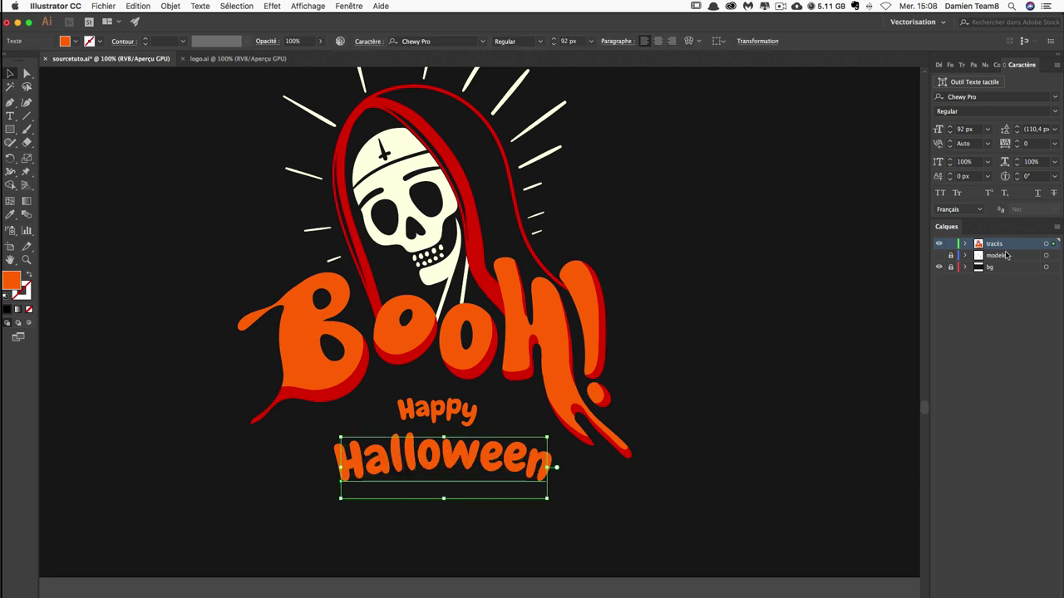
left_click(966, 161)
type("110")
key("Return")
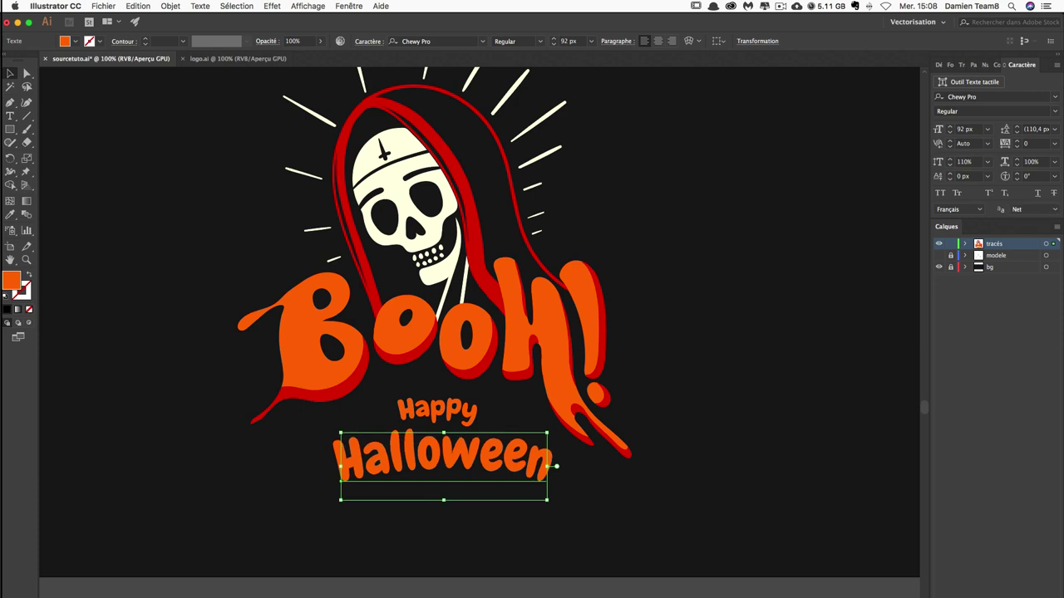
key("ctrl+z")
left_click(1030, 161)
type("120")
key("Return")
key("ctrl+z")
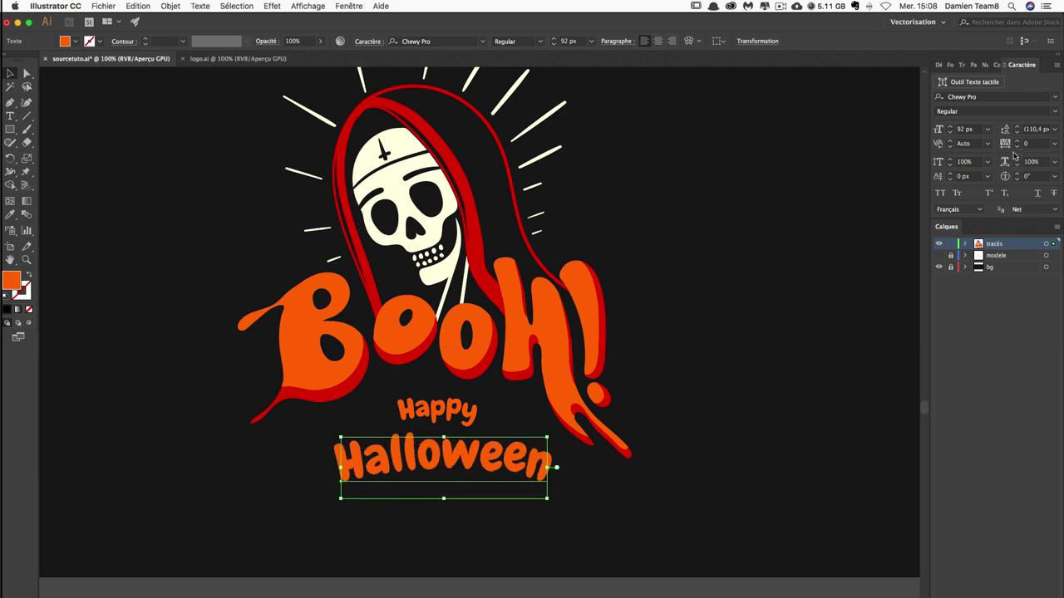
left_click(1016, 143)
type("3")
key("Return")
key("Up")
key("Up")
key("Up")
key("Up")
key("Up")
key("Up")
key("Up")
key("Up")
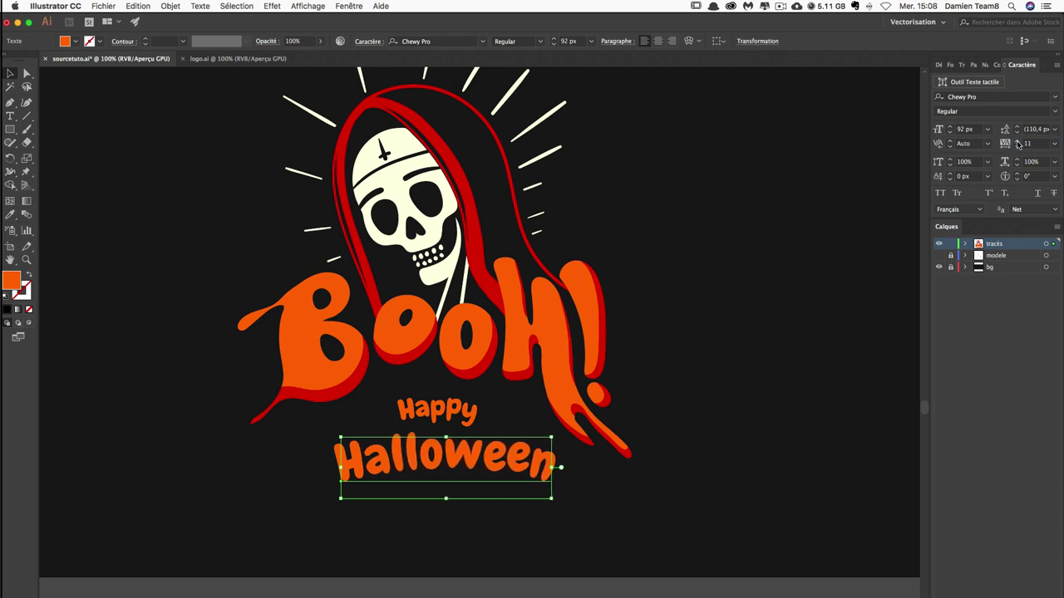
type("0")
key("Return")
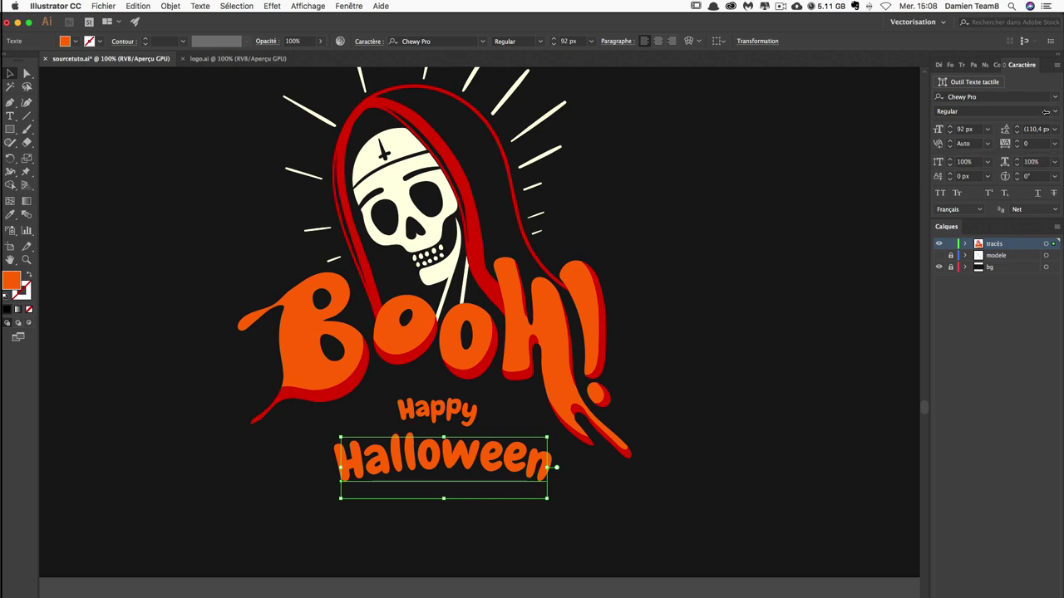
Review the Happy Halloween group with its orange dashes and cream curved line.
left_click(689, 336)
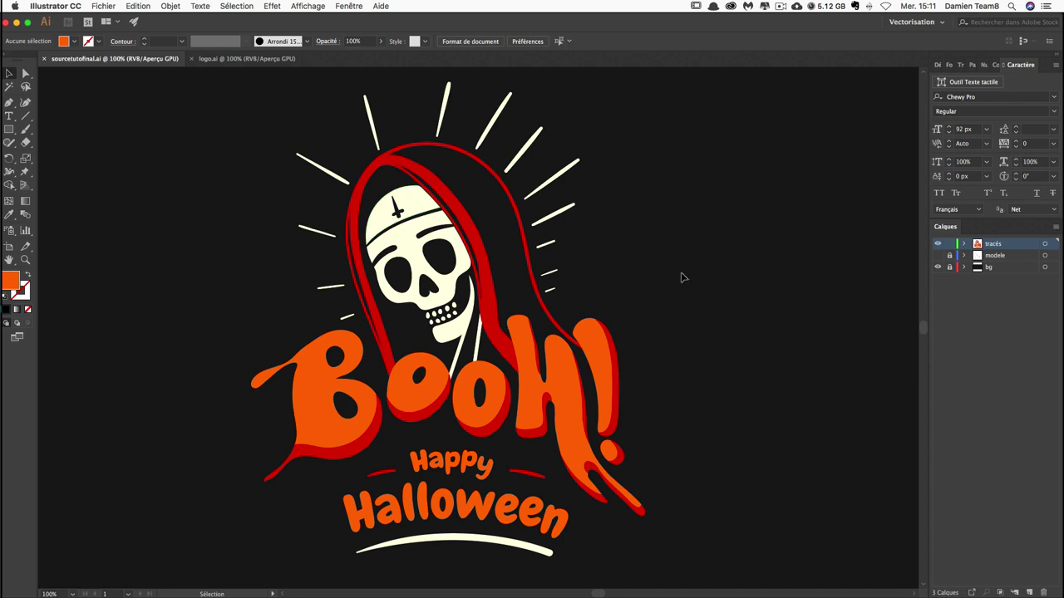
left_click(481, 545)
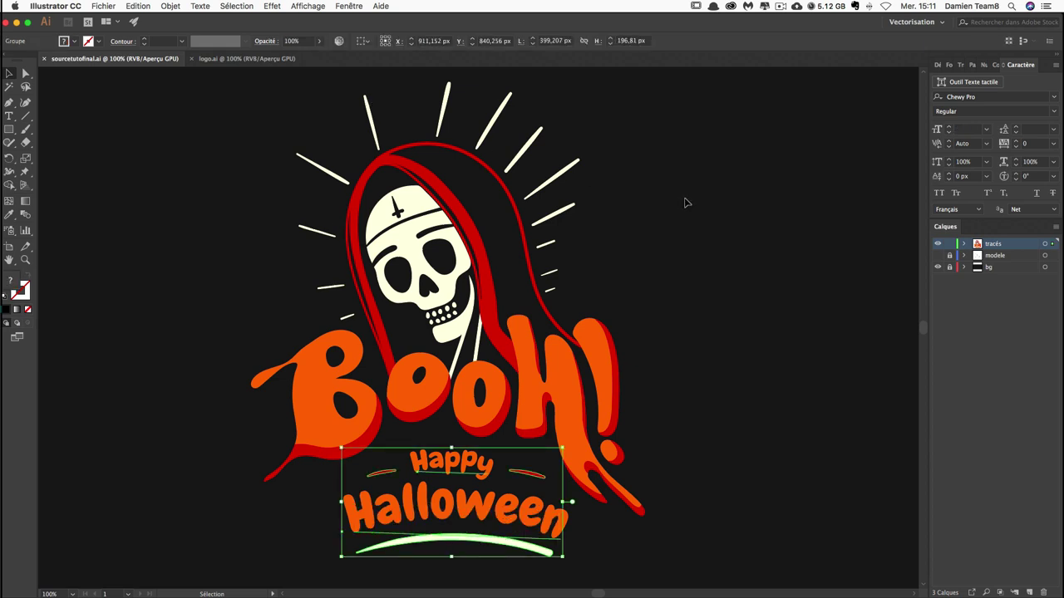
left_click(832, 200)
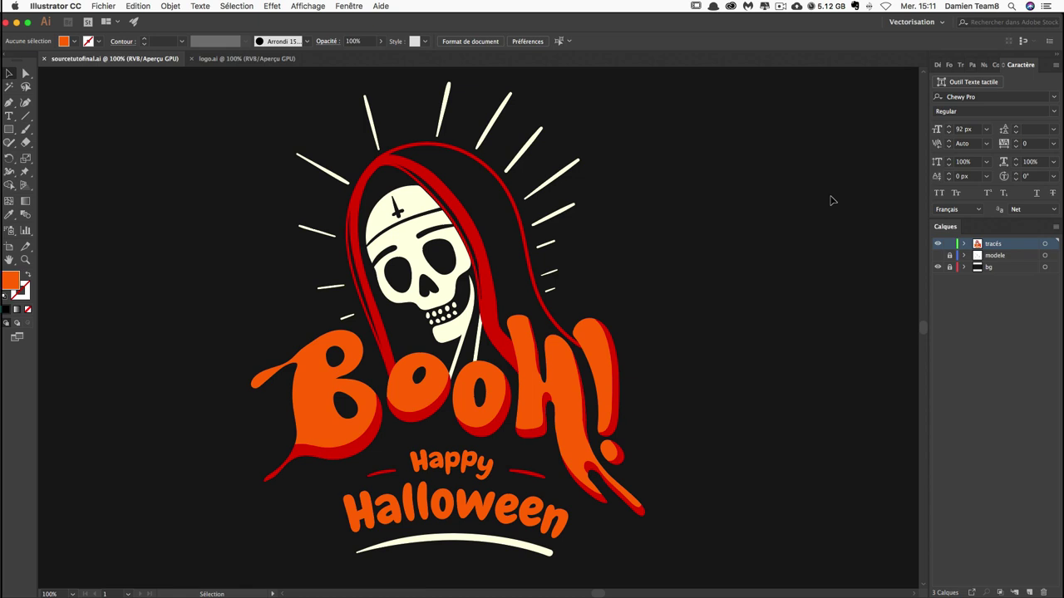